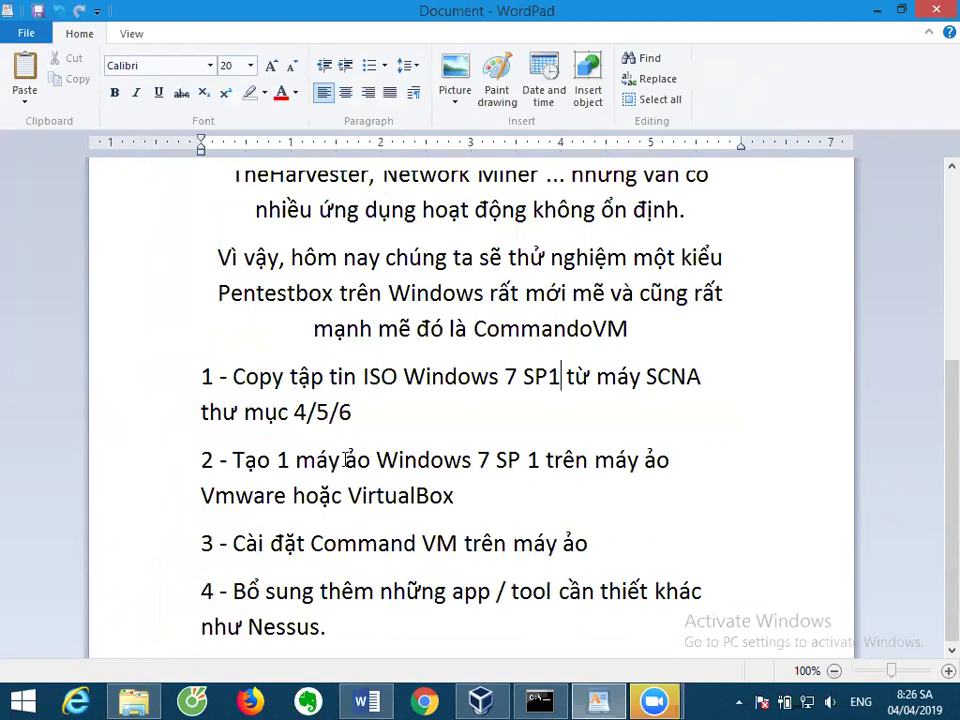
Append ', lưu ý HDD phải trên 60GB' after 'VirtualBox' in step 2.
{"action": "double_click", "coordinate": [403, 497]}
{"action": "left_click", "coordinate": [514, 499]}
{"action": "type", "text": ", lưu ý HDD phải trên 60GB"}
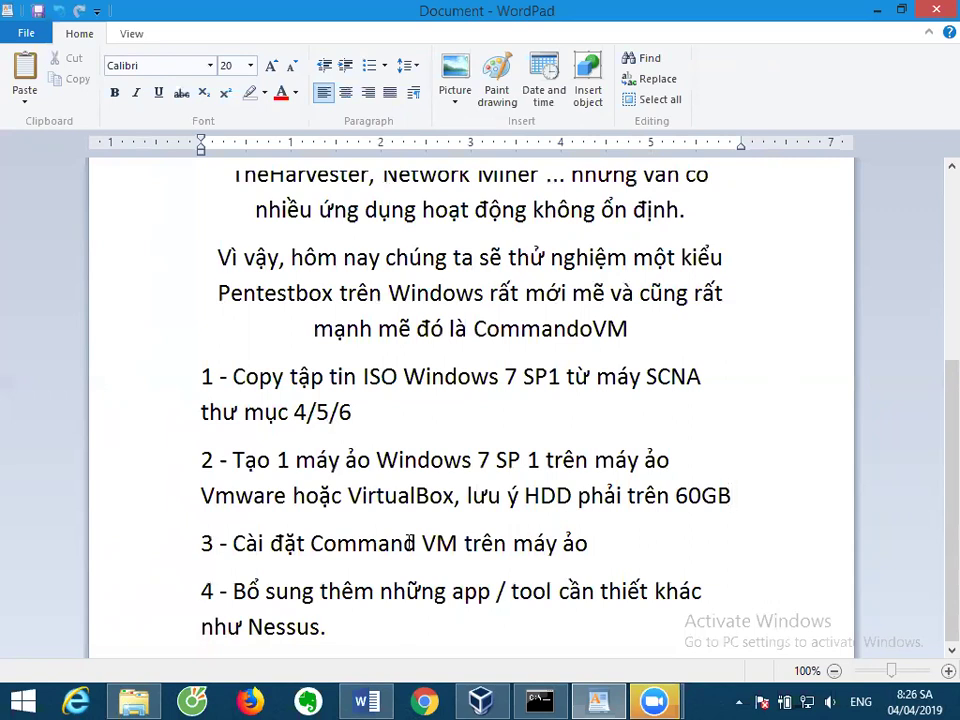
Add '(lưu ý là cần update hệ thống đầy đủ)' to the end of step 3.
{"action": "left_click", "coordinate": [602, 565]}
{"action": "type", "text": "(lưu ý là cầ"}
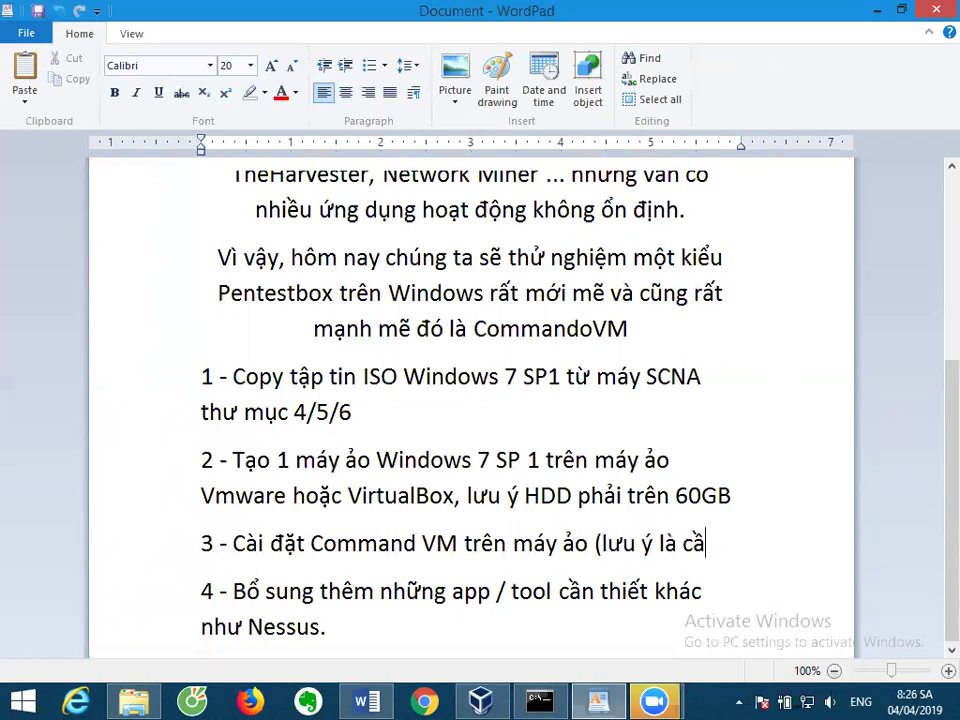
{"action": "type", "text": "n update"}
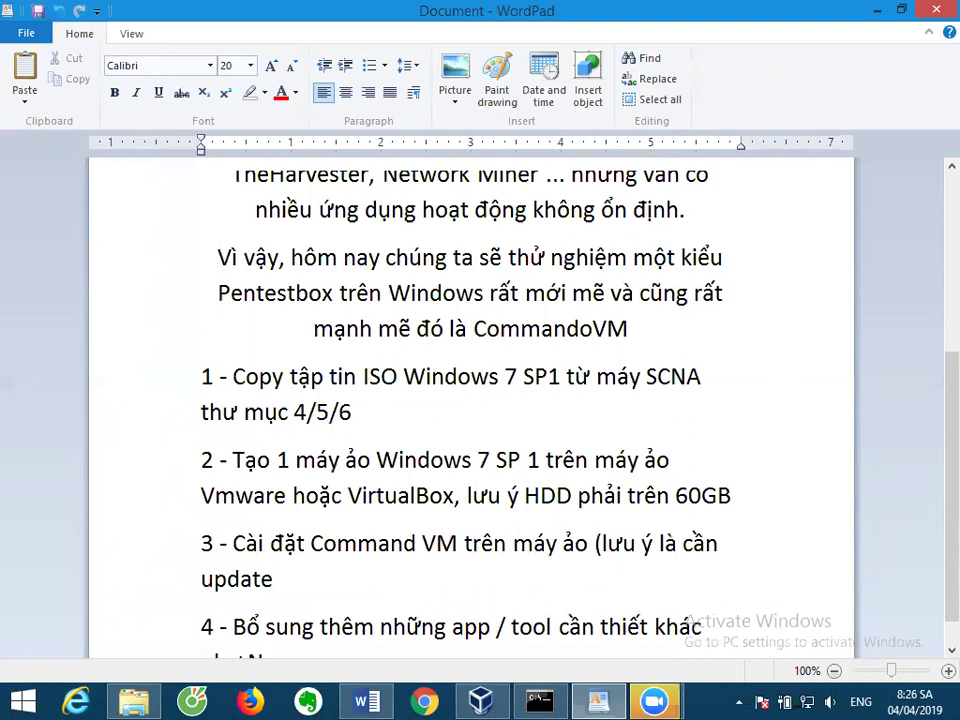
{"action": "type", "text": " heệ thống "}
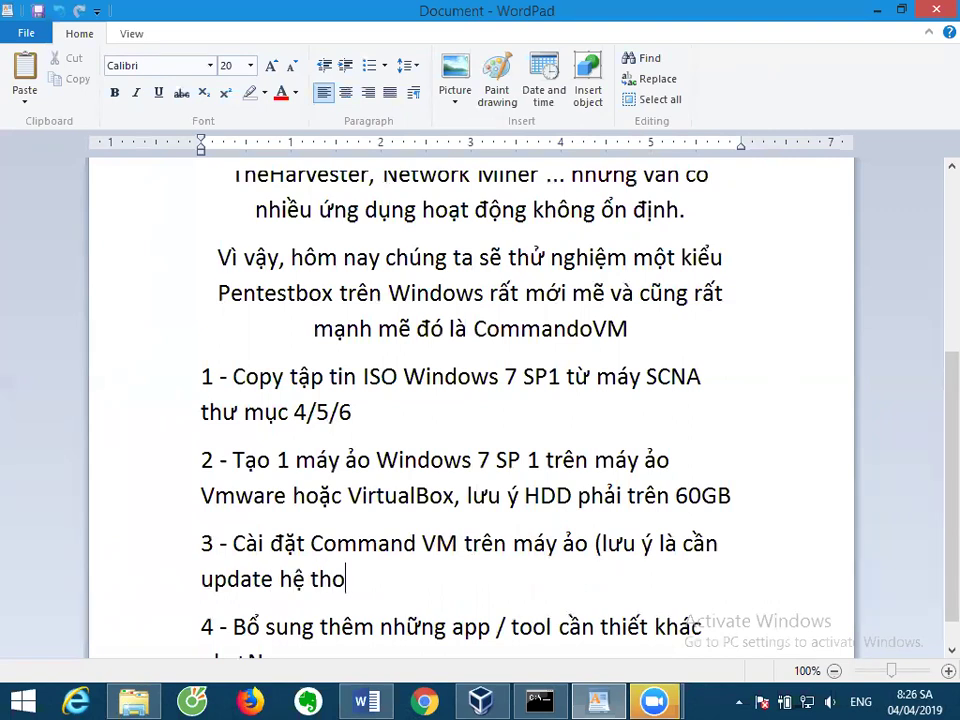
{"action": "type", "text": "đầ"}
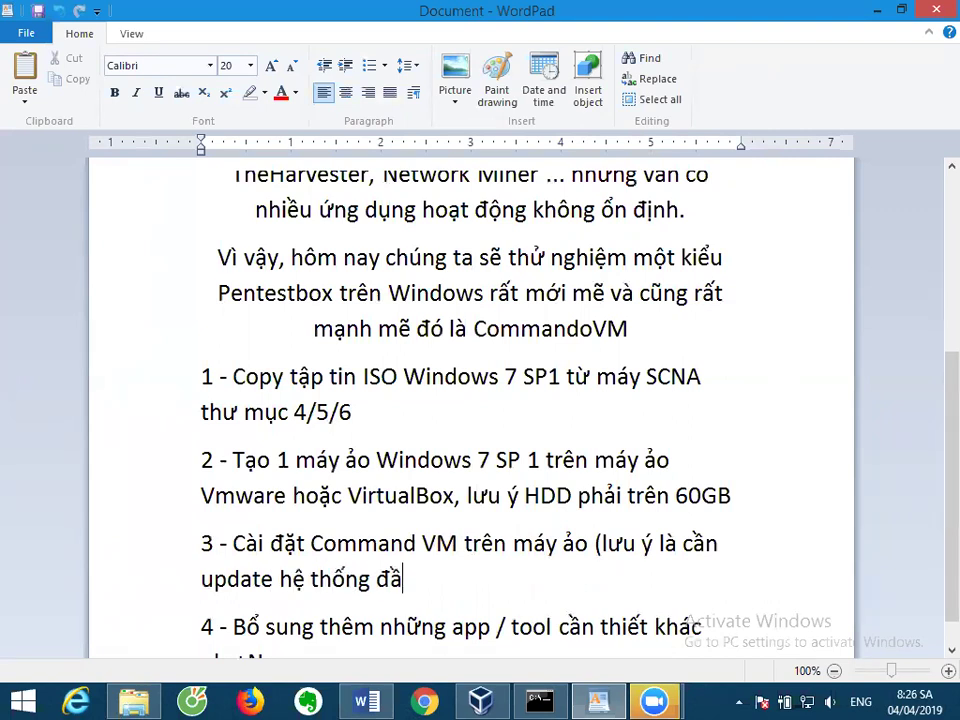
{"action": "type", "text": "y đur)"}
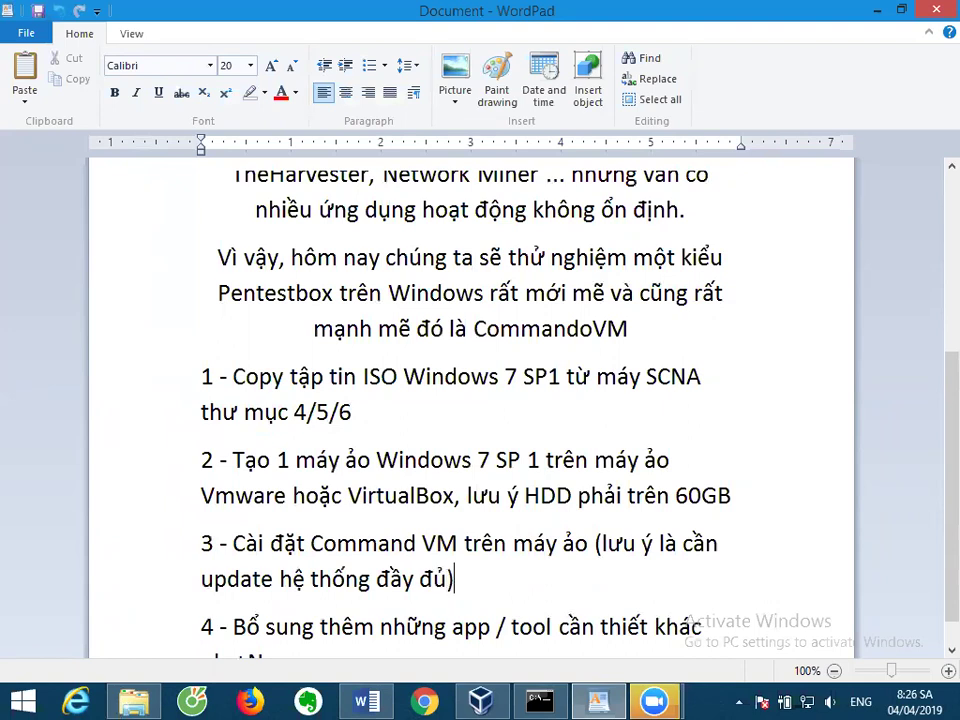
{"action": "scroll", "coordinate": [608, 562], "scroll_direction": "down", "scroll_amount": 1}
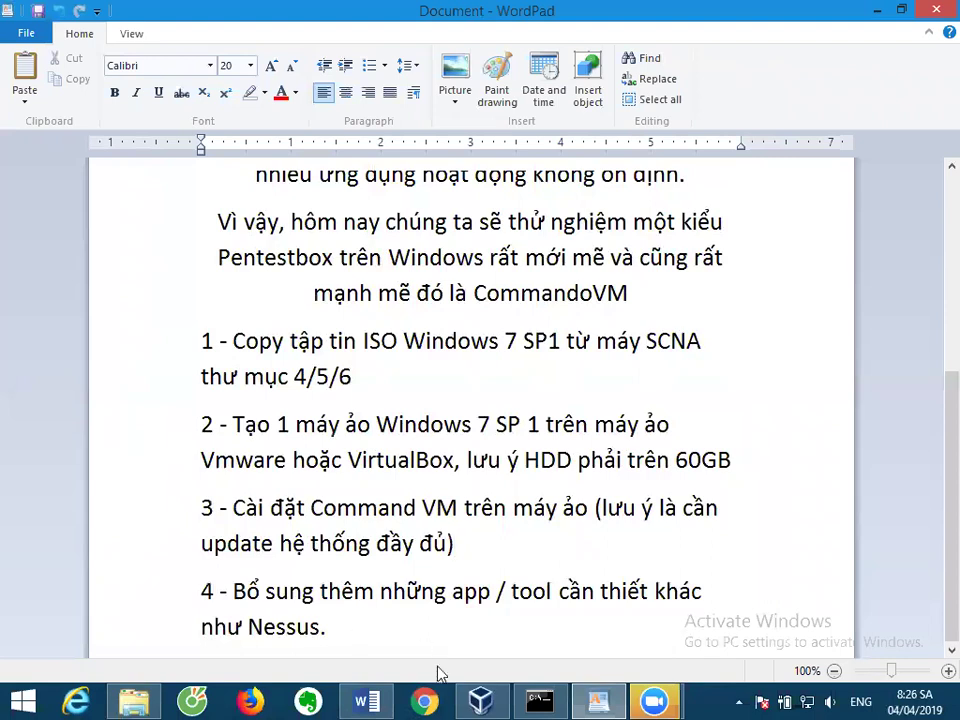
Bring VirtualBox Manager back after checking the WordPad notes, and start a new virtual machine.
{"action": "left_click", "coordinate": [481, 700]}
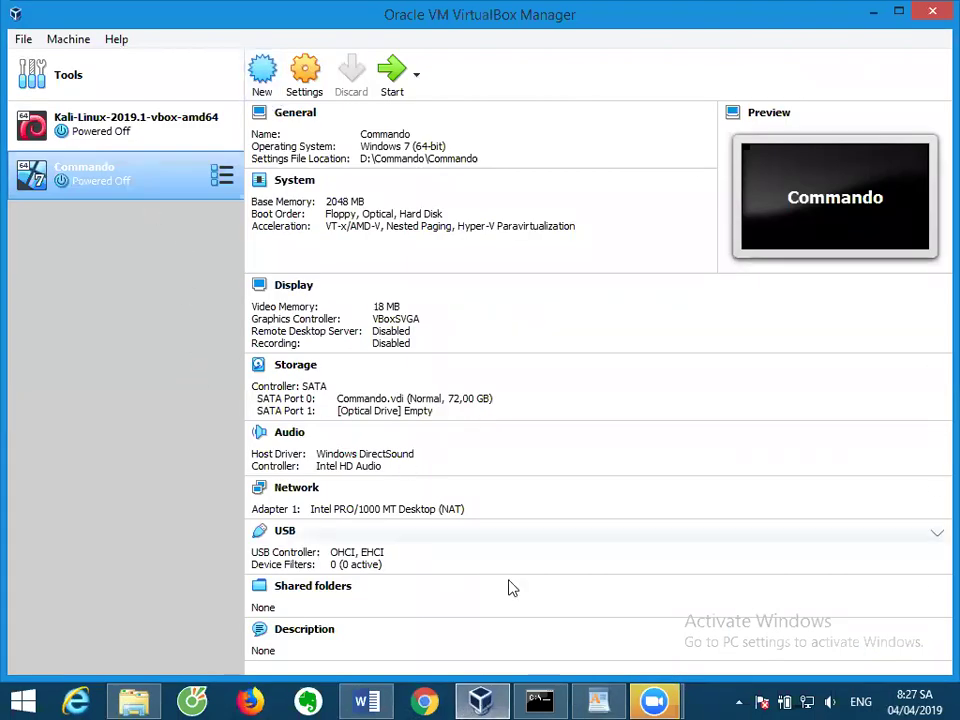
{"action": "left_click", "coordinate": [873, 11]}
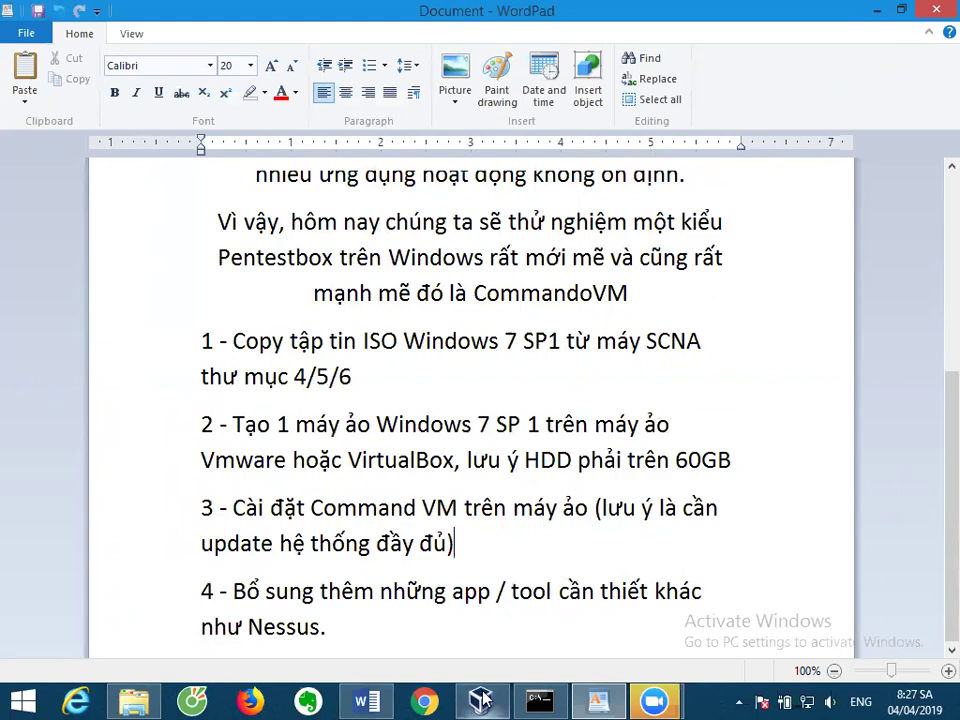
{"action": "key", "text": "alt+Tab"}
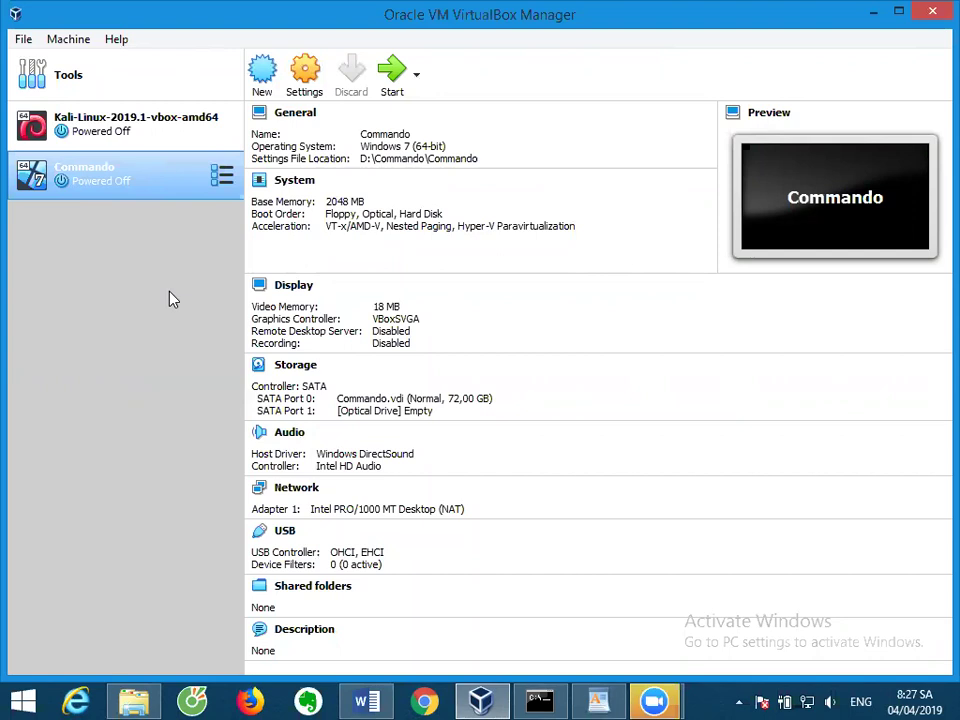
{"action": "left_click", "coordinate": [262, 72]}
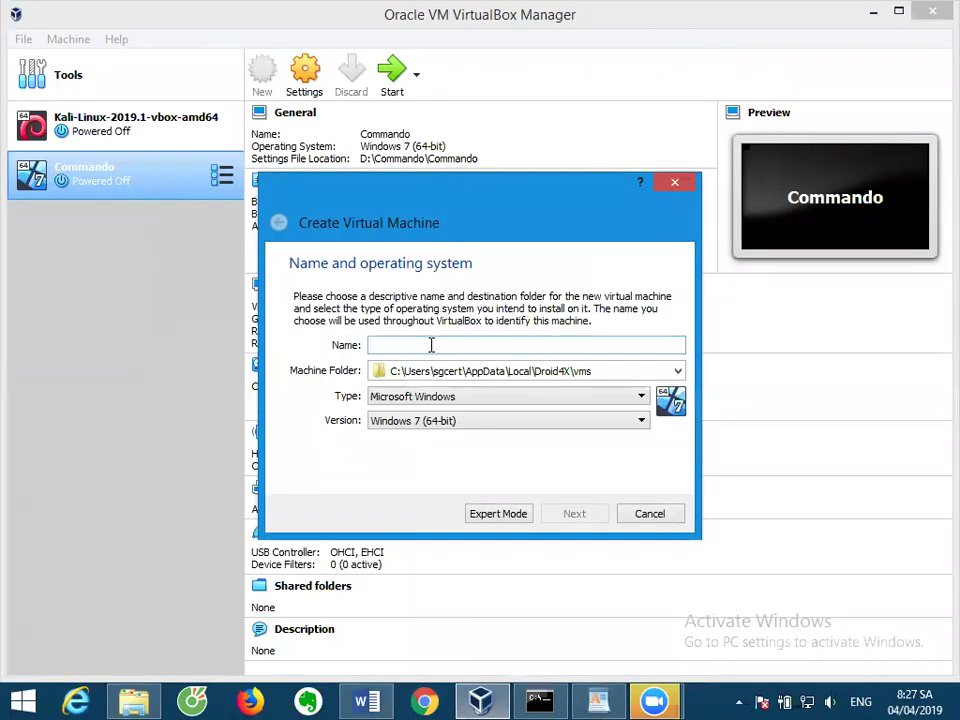
Name the VM WindowsPentestBox and browse to drive D: for its machine folder.
{"action": "type", "text": "Windows"}
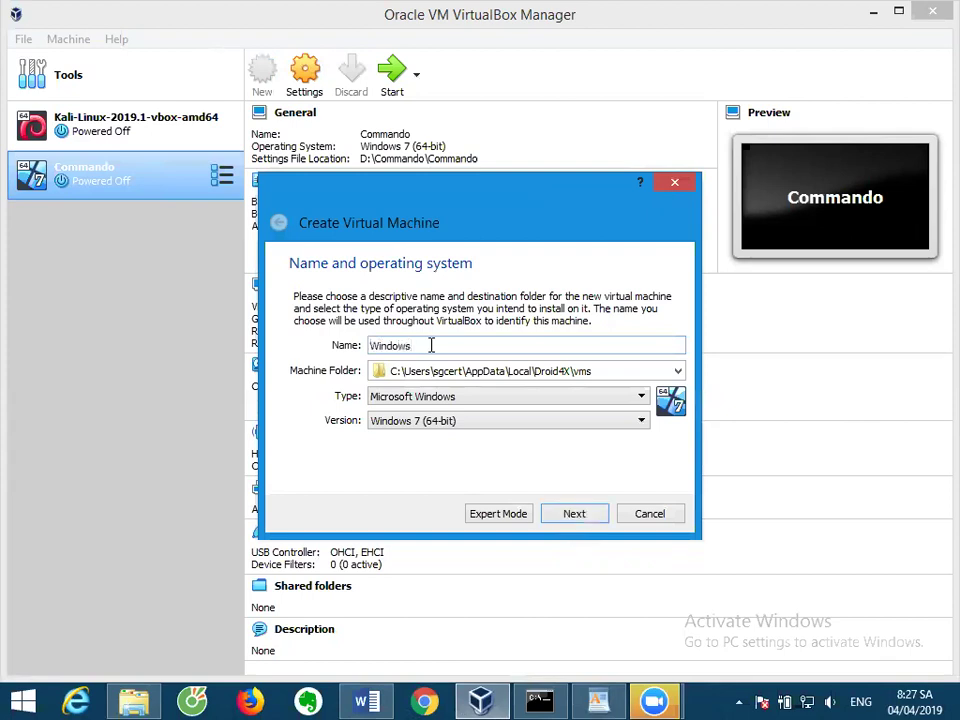
{"action": "type", "text": "PentestBox"}
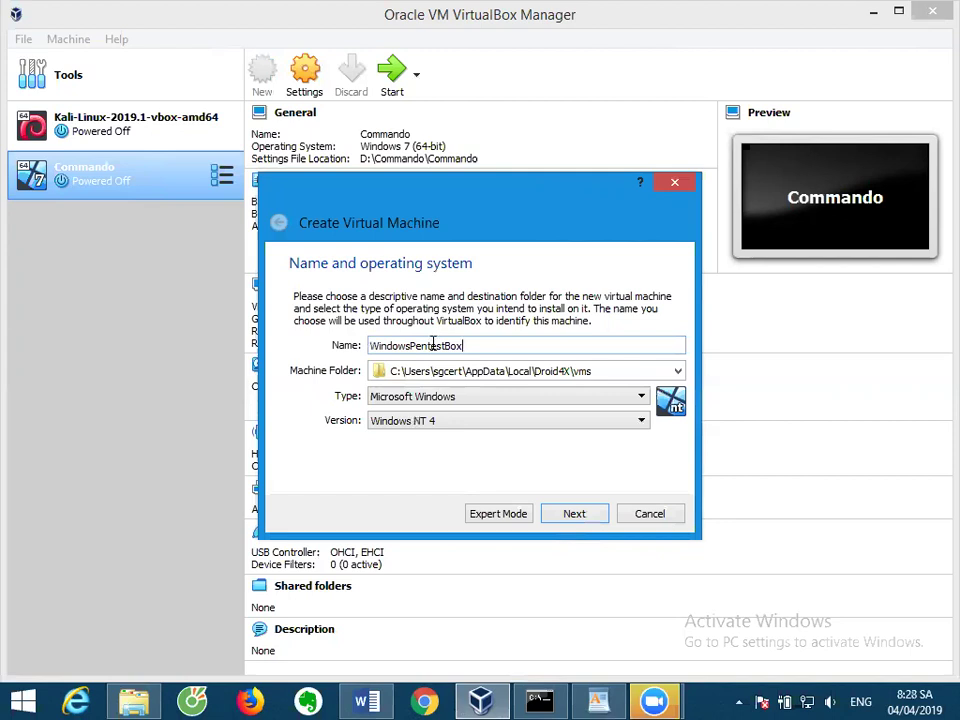
{"action": "left_click", "coordinate": [678, 372]}
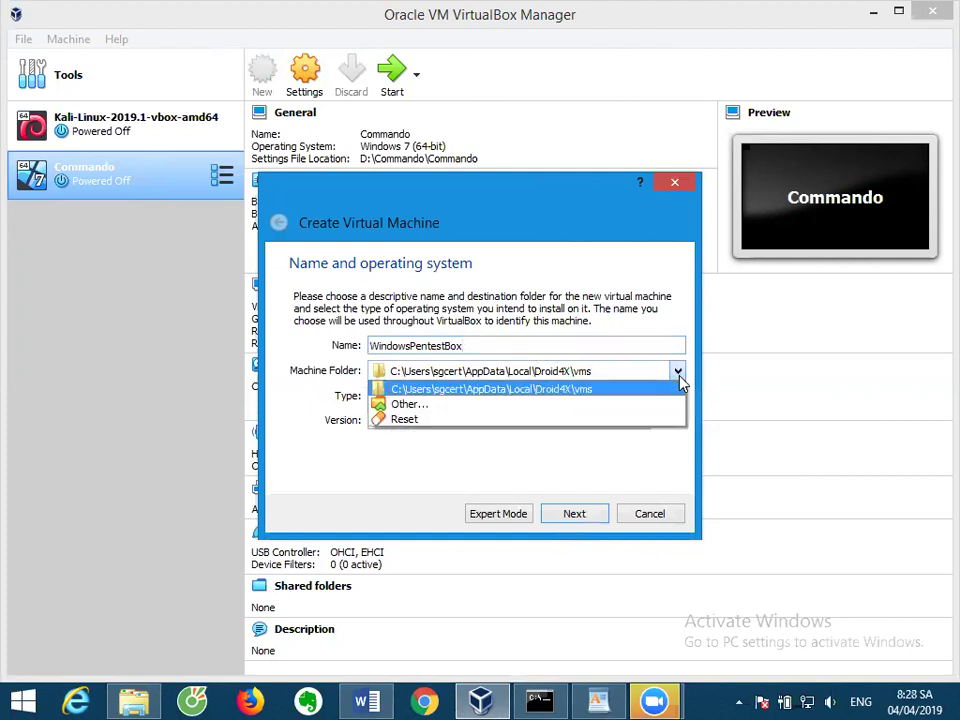
{"action": "left_click", "coordinate": [487, 398]}
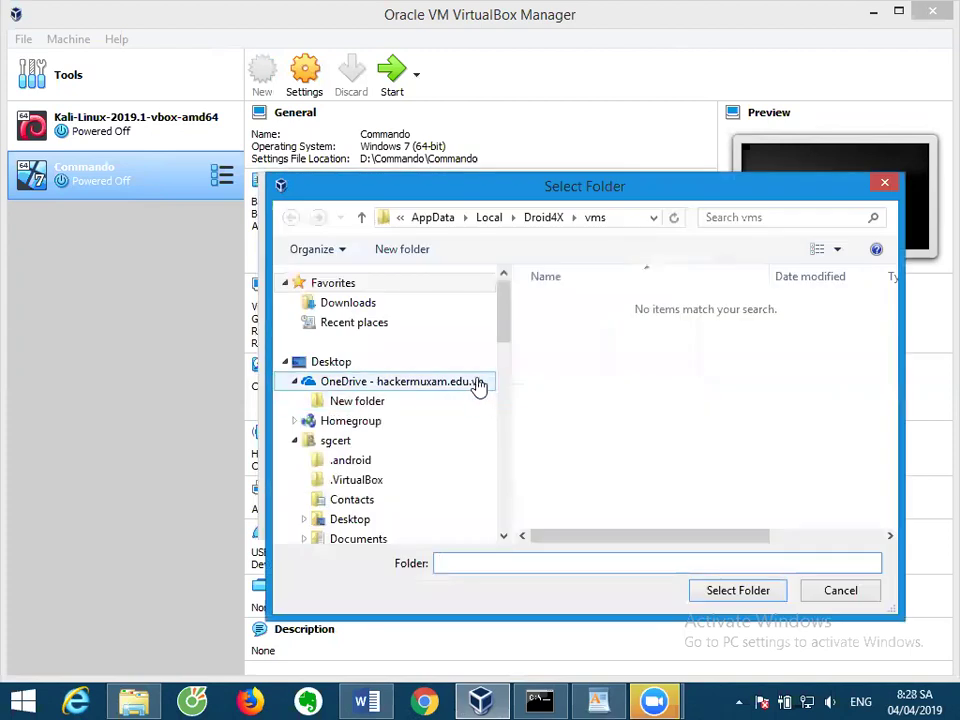
{"action": "left_click_drag", "start_coordinate": [501, 339], "coordinate": [504, 450]}
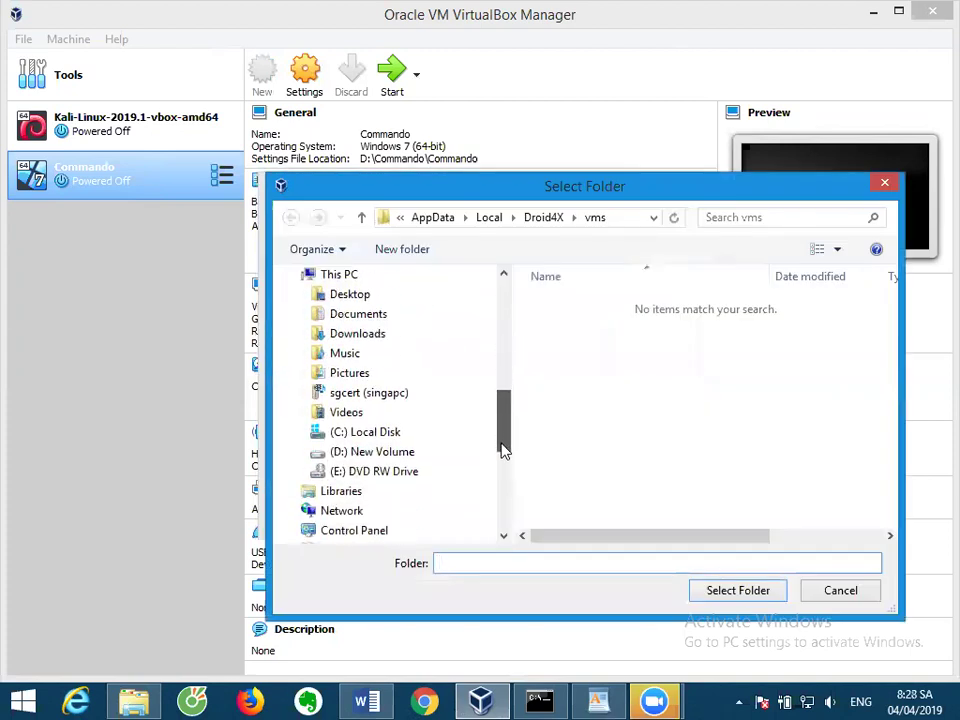
{"action": "left_click", "coordinate": [425, 457]}
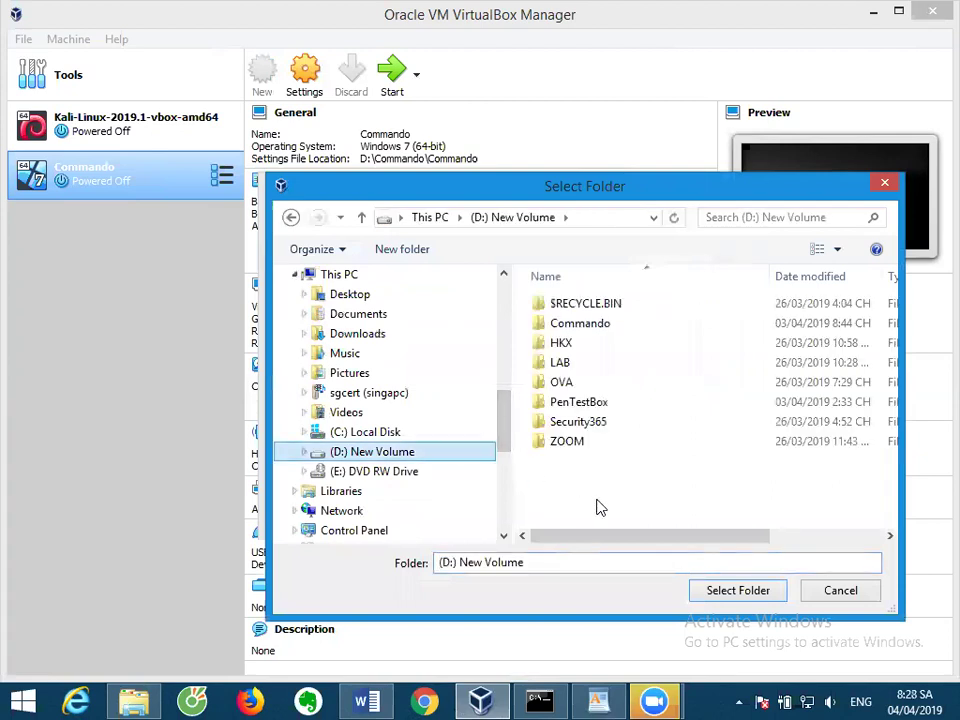
Create a new WindowsPentestBox folder on D: and use it as the machine folder.
{"action": "right_click", "coordinate": [600, 508]}
{"action": "mouse_move", "coordinate": [645, 460]}
{"action": "left_click", "coordinate": [545, 457]}
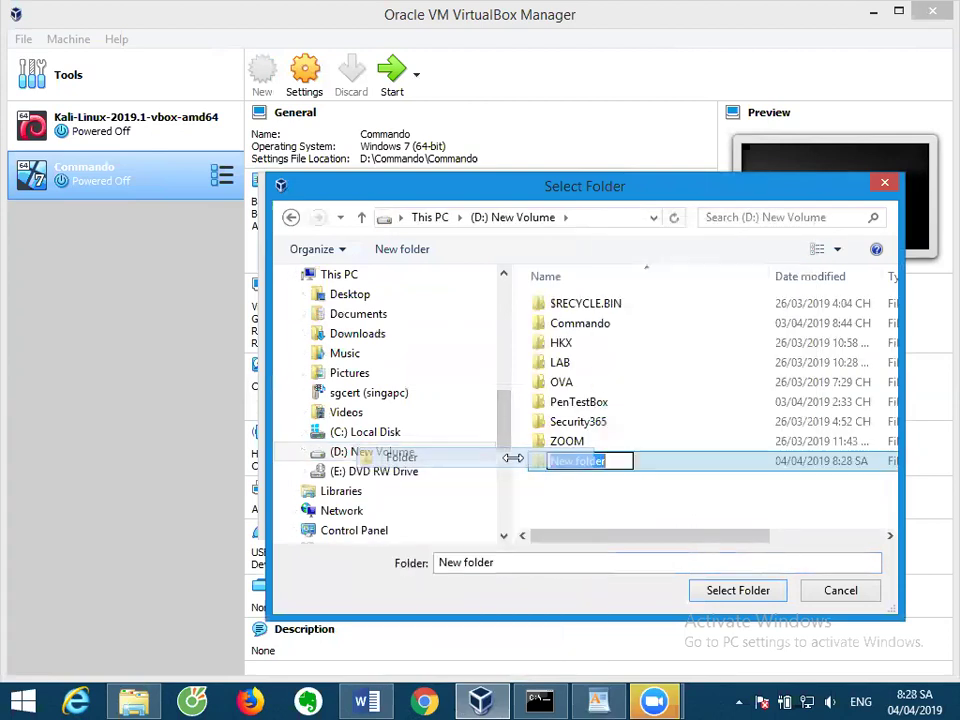
{"action": "type", "text": "Window"}
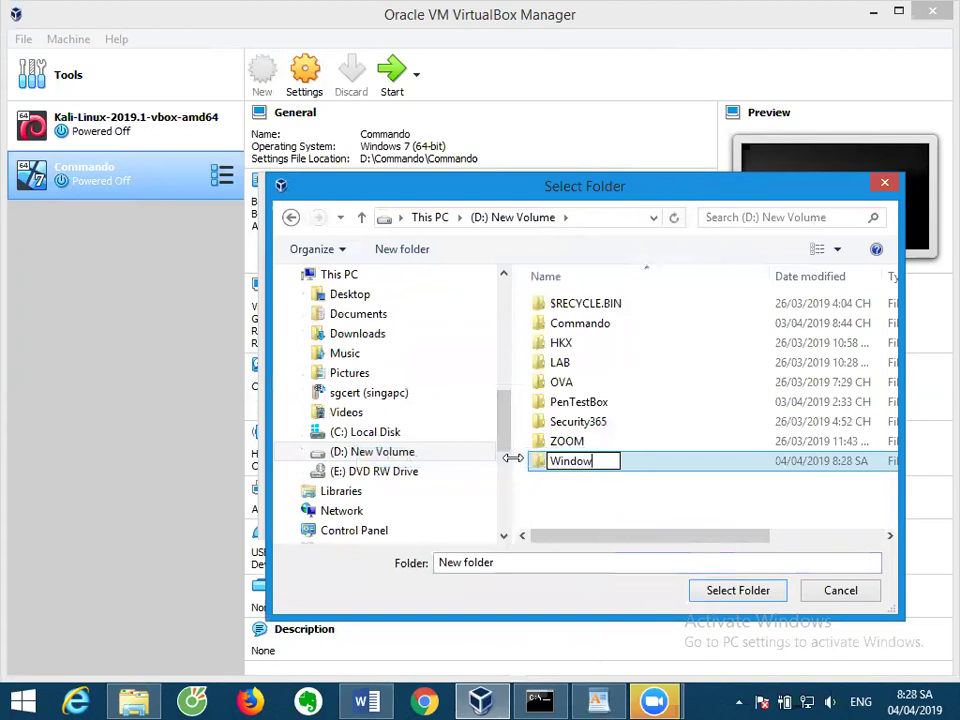
{"action": "type", "text": "sPentestBox"}
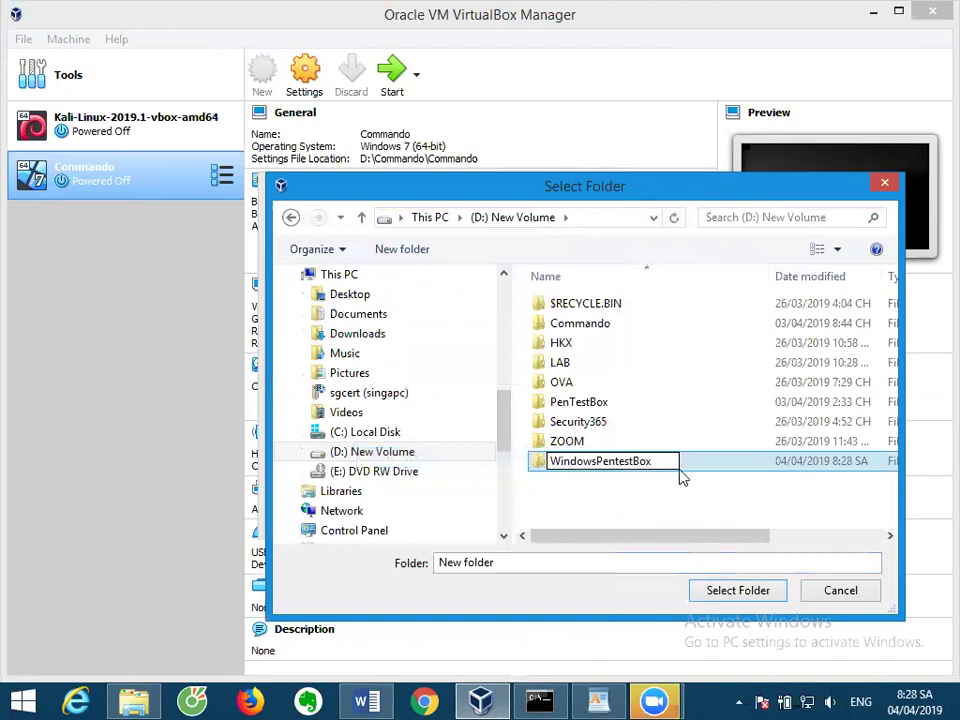
{"action": "key", "text": "Return"}
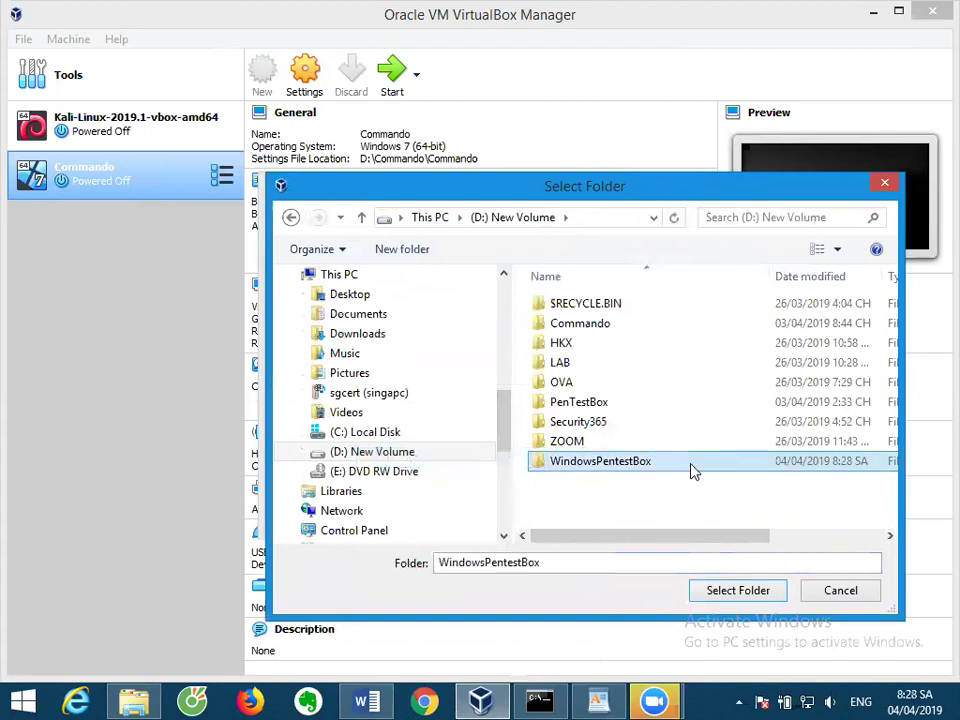
{"action": "left_click", "coordinate": [738, 590]}
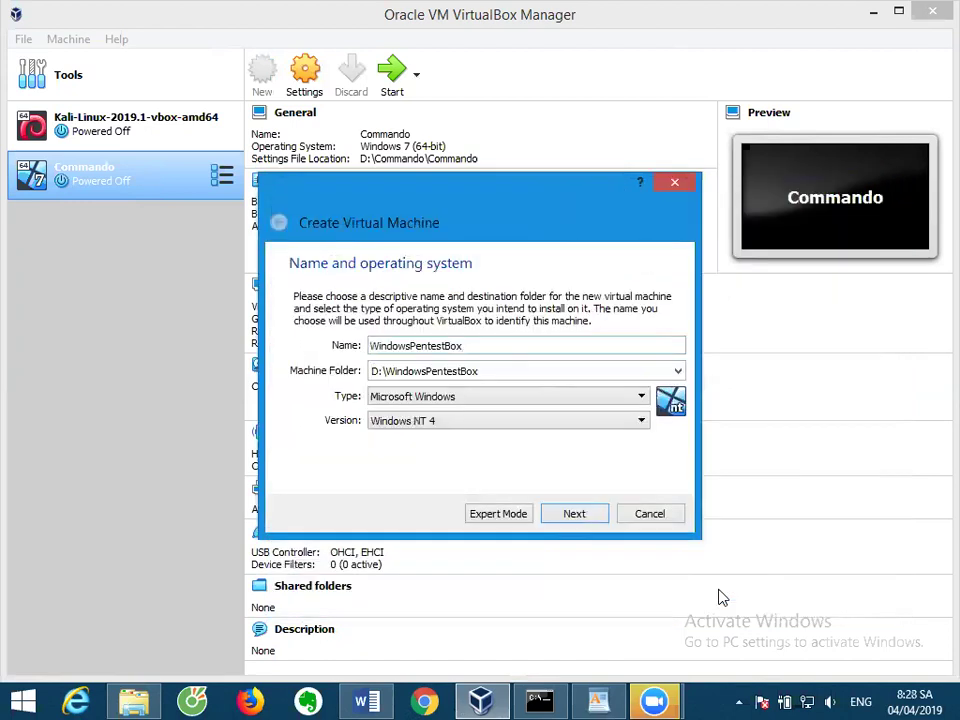
Give the VM 2048 MB of memory, replacing the default 128 MB.
{"action": "left_click", "coordinate": [568, 514]}
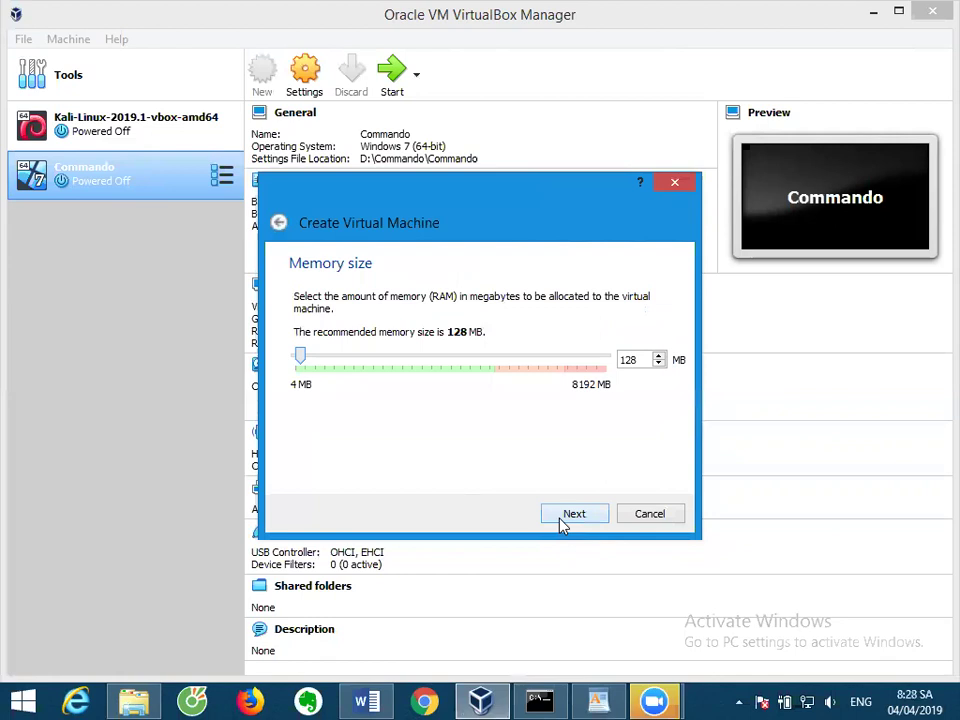
{"action": "double_click", "coordinate": [629, 362]}
{"action": "type", "text": "2048"}
{"action": "left_click", "coordinate": [575, 514]}
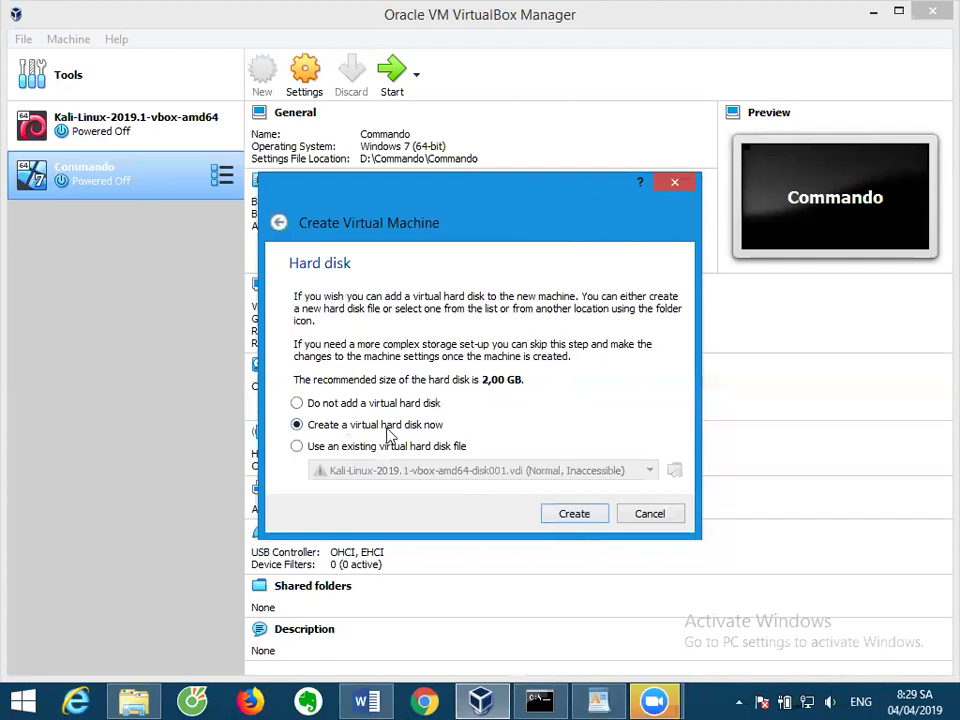
Create a new VDI virtual hard disk using fixed-size storage.
{"action": "left_click", "coordinate": [595, 520]}
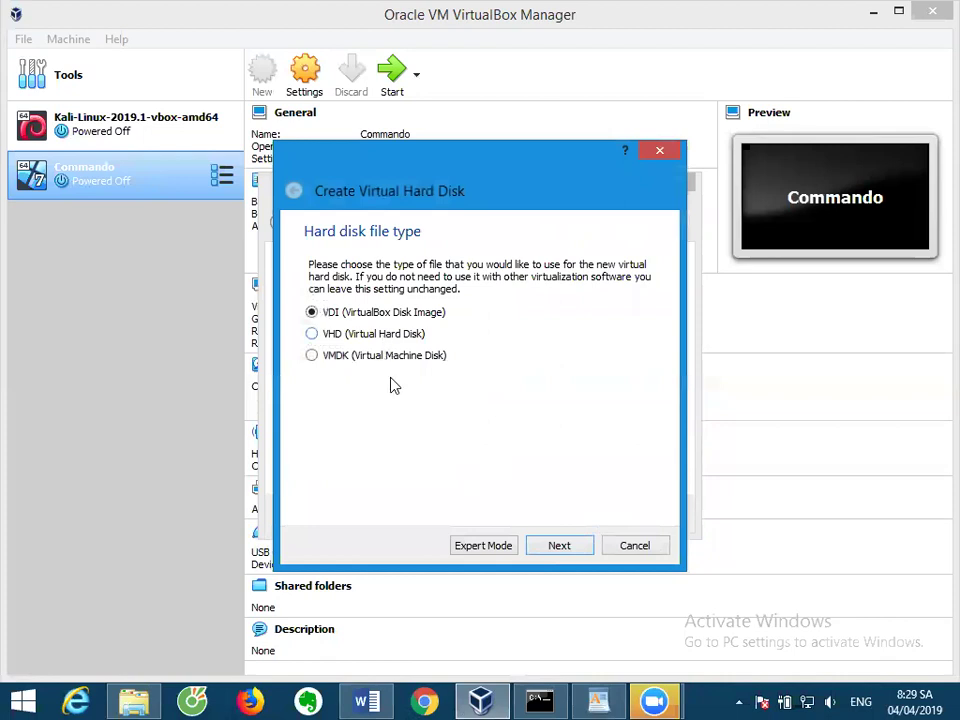
{"action": "left_click", "coordinate": [558, 545]}
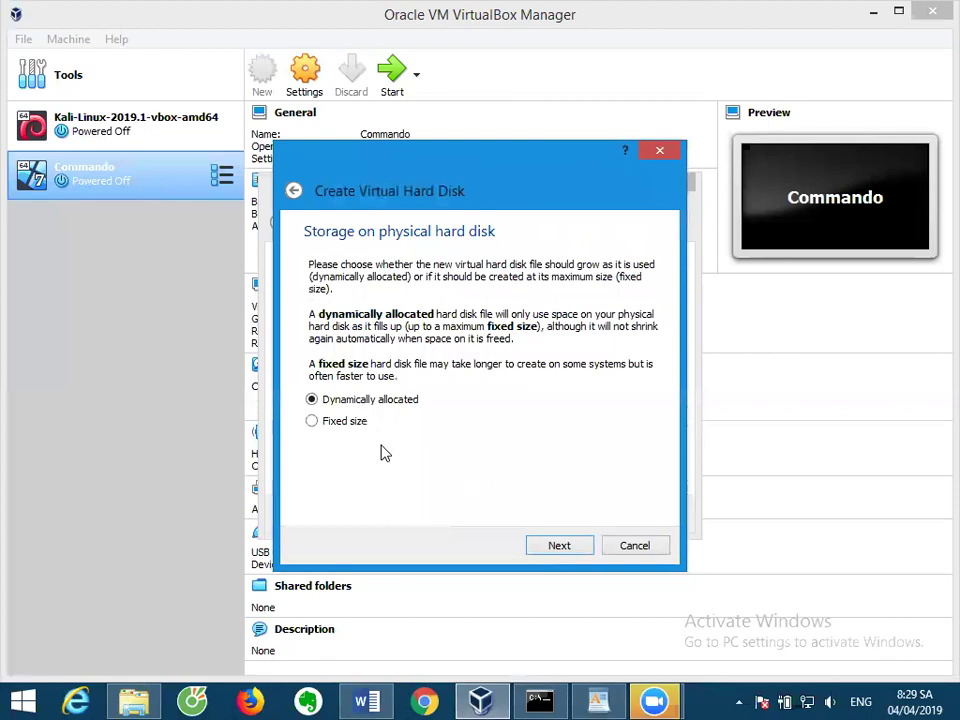
{"action": "left_click", "coordinate": [330, 424]}
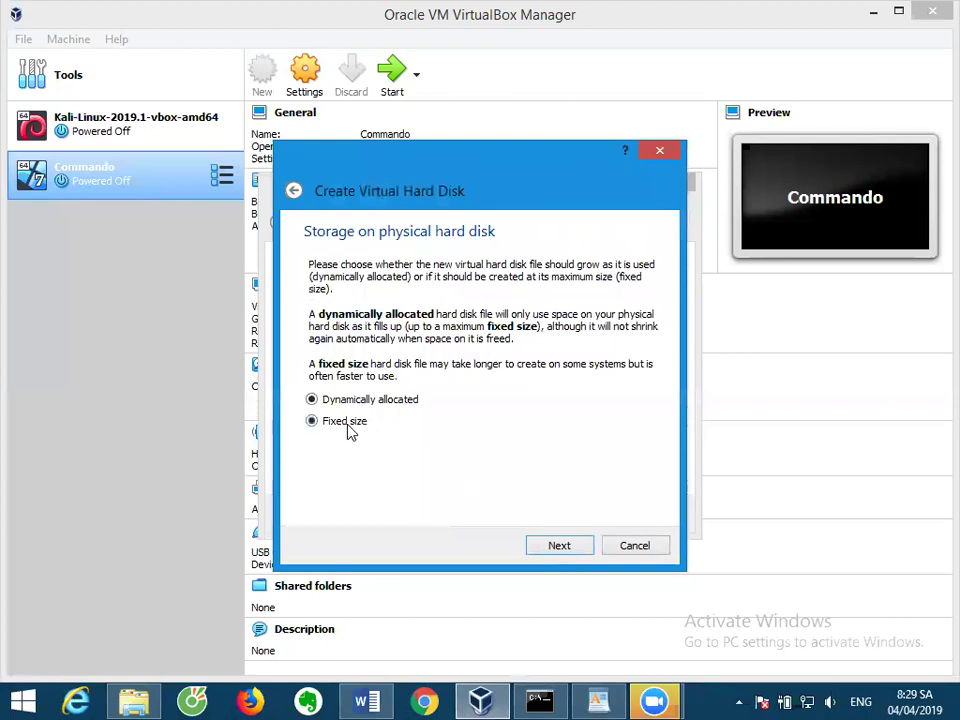
{"action": "left_click", "coordinate": [560, 548]}
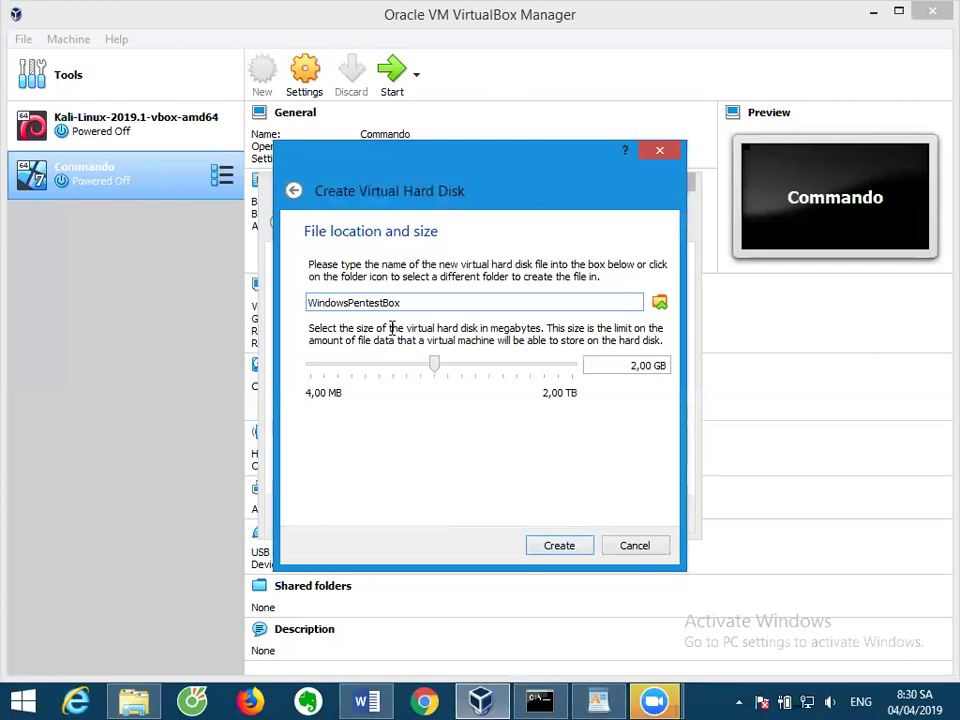
Set the WindowsPentestBox.vdi disk size to 66 GB and create it.
{"action": "left_click", "coordinate": [630, 366]}
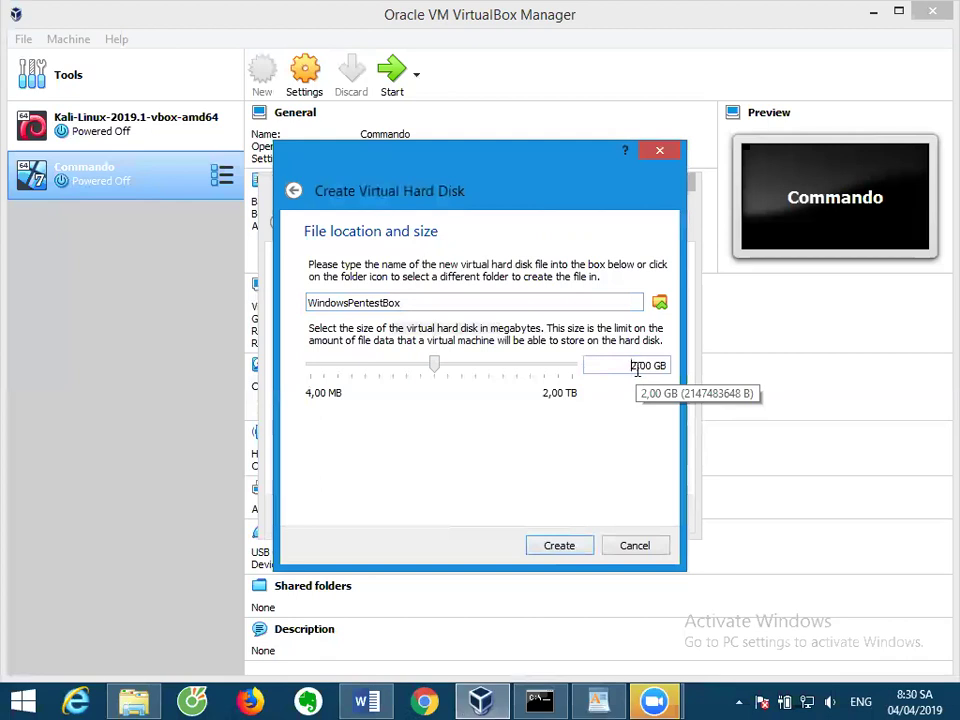
{"action": "left_click_drag", "start_coordinate": [636, 368], "coordinate": [624, 369]}
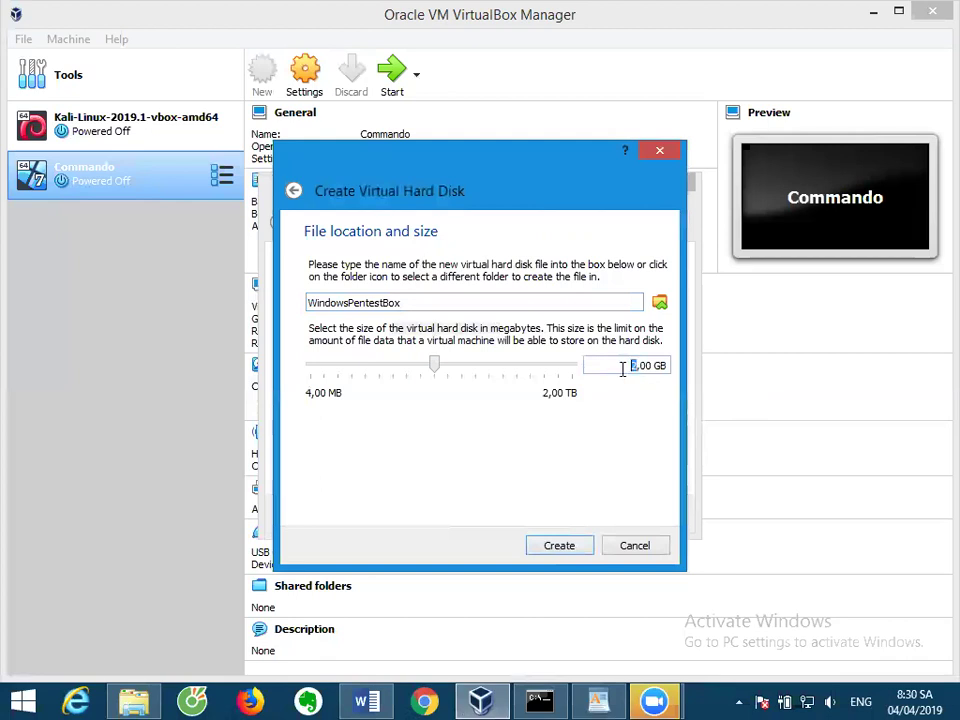
{"action": "type", "text": "65"}
{"action": "key", "text": "BackSpace"}
{"action": "type", "text": "6"}
{"action": "left_click", "coordinate": [559, 546]}
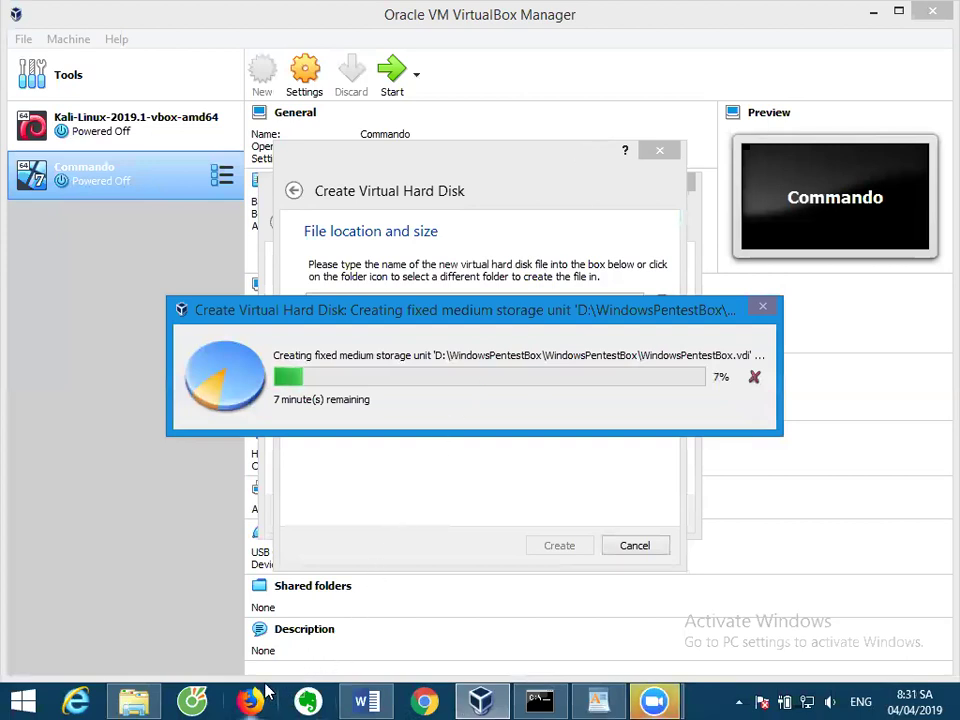
Leave the disk creation progress running and switch over to Chrome.
{"action": "left_click", "coordinate": [424, 701]}
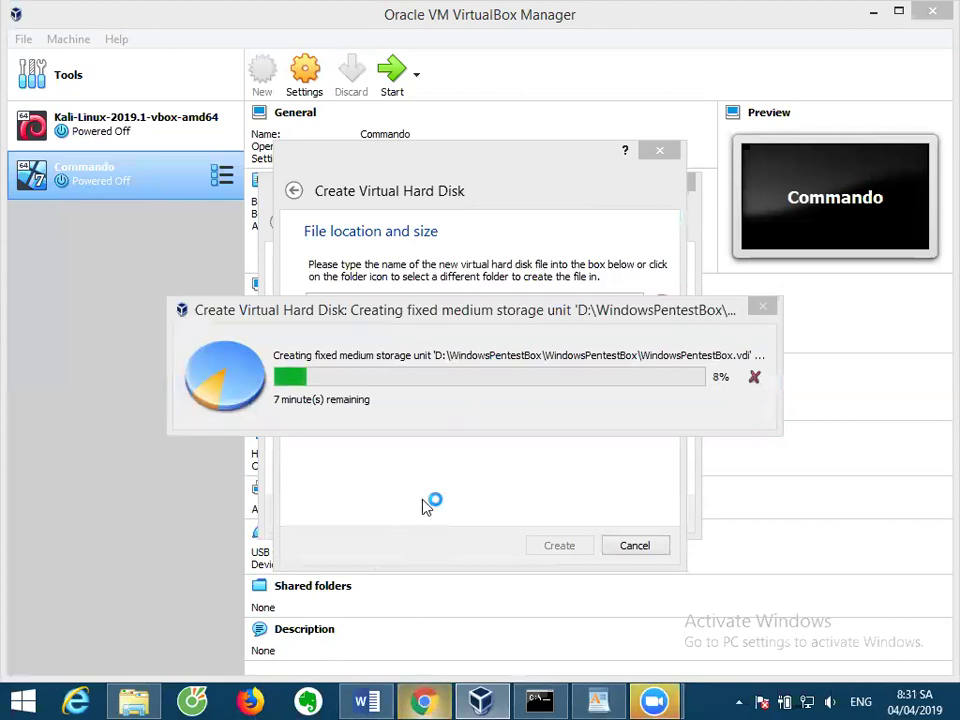
{"action": "left_click", "coordinate": [446, 321]}
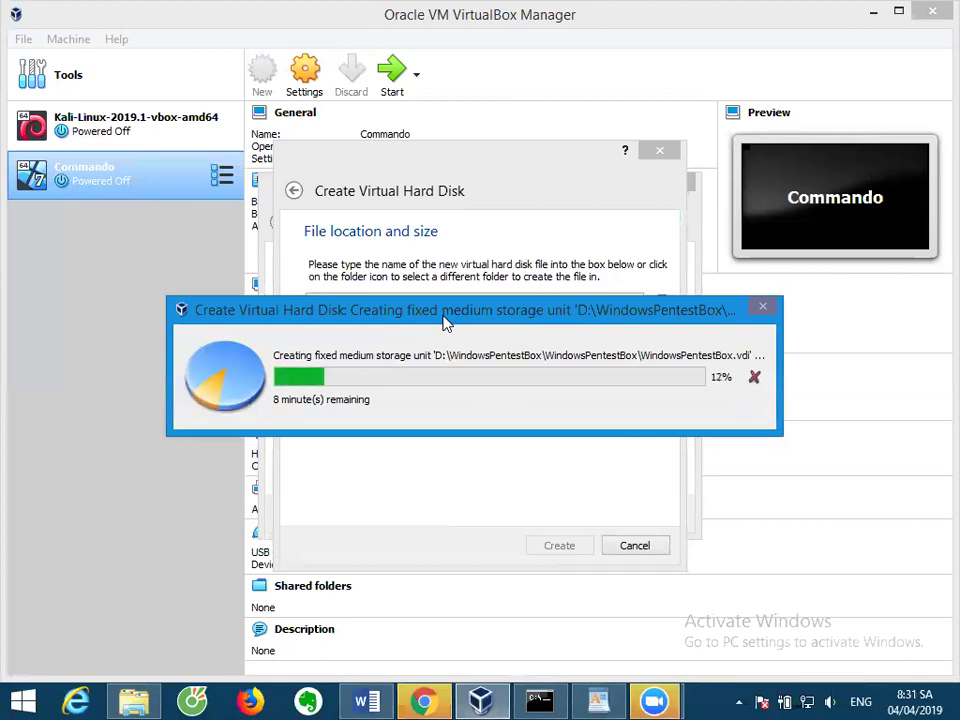
{"action": "key", "text": "alt+Tab"}
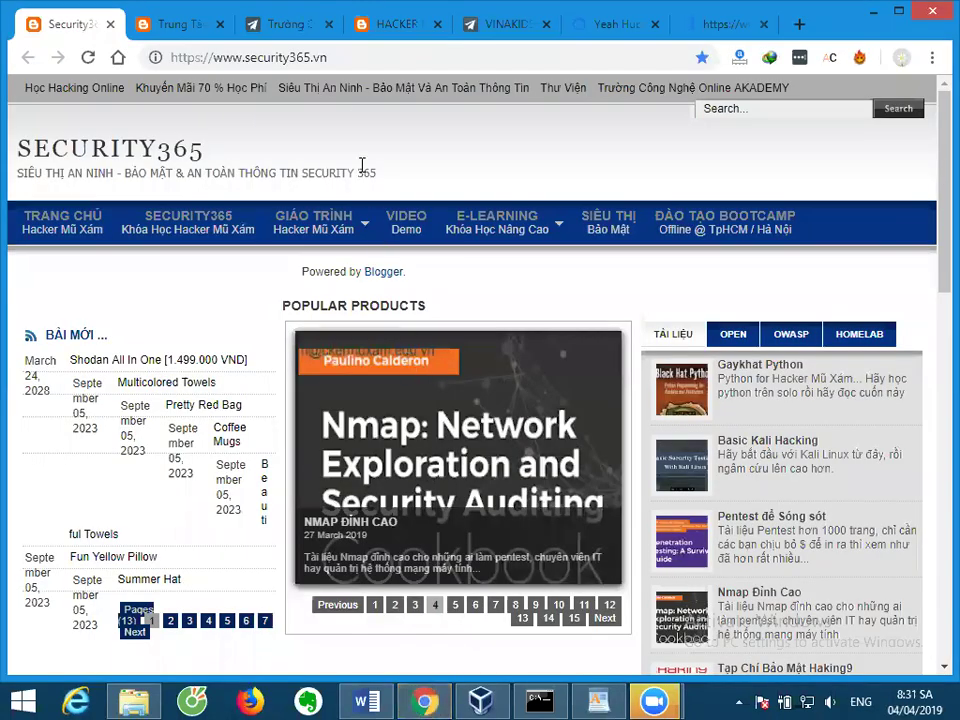
Search Google for 'commado vm github', opening the FireEye result in a new tab.
{"action": "left_click", "coordinate": [368, 60]}
{"action": "type", "text": "comm"}
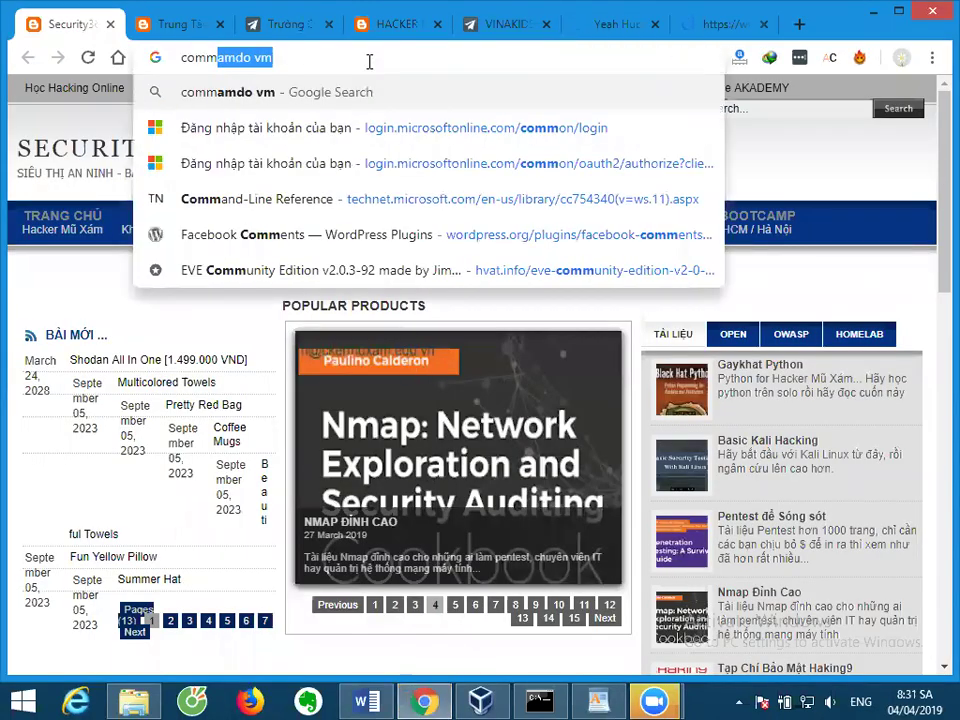
{"action": "type", "text": "ado "}
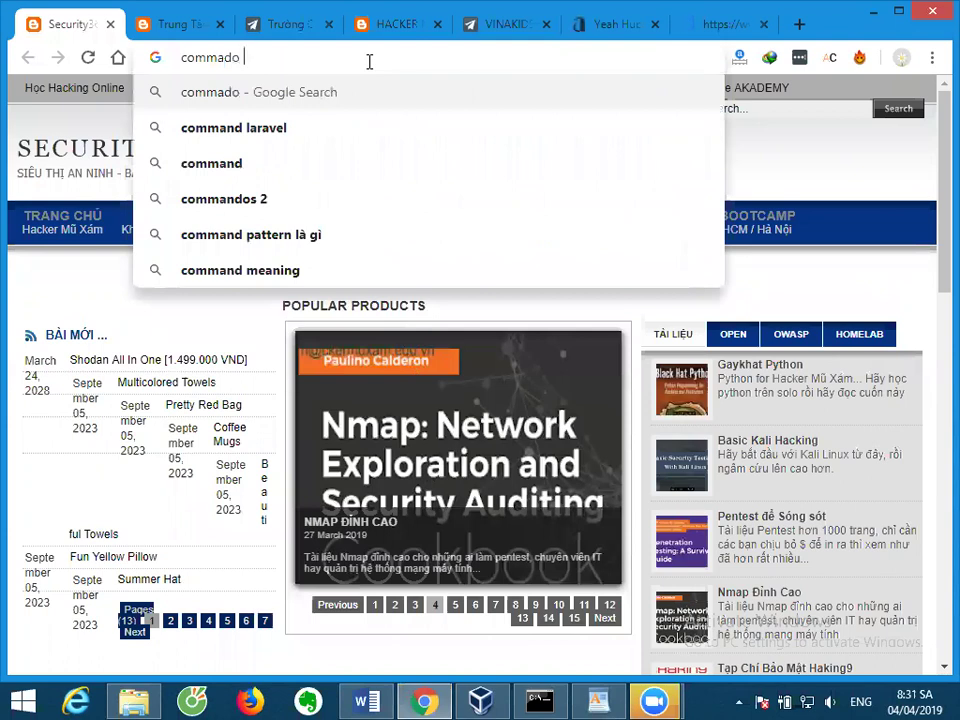
{"action": "type", "text": "vm"}
{"action": "key", "text": "Return"}
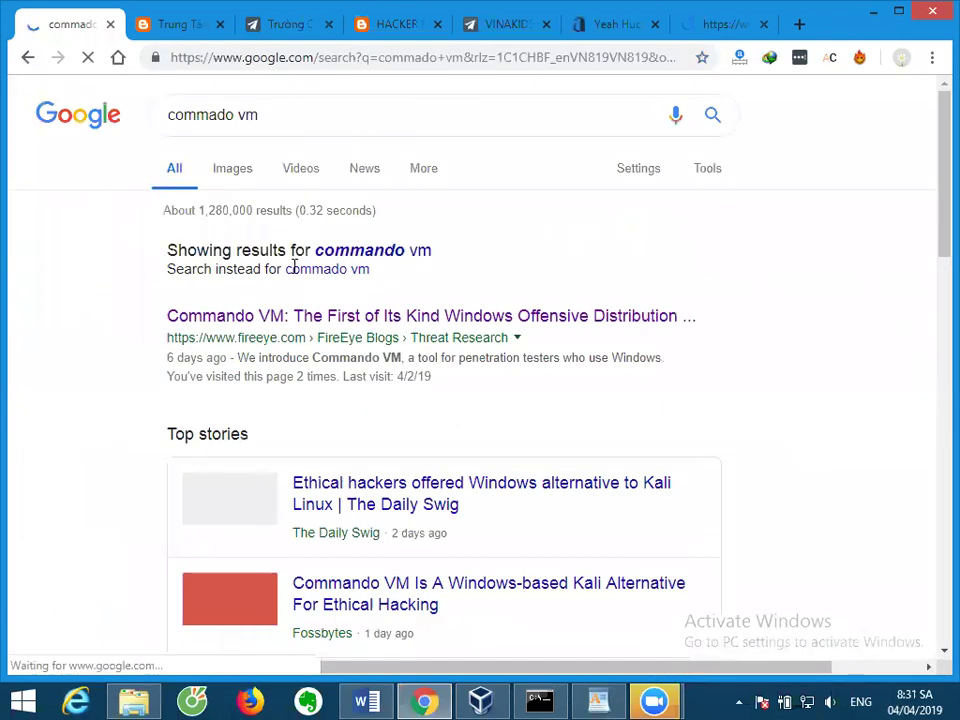
{"action": "right_click", "coordinate": [315, 321]}
{"action": "left_click", "coordinate": [318, 326]}
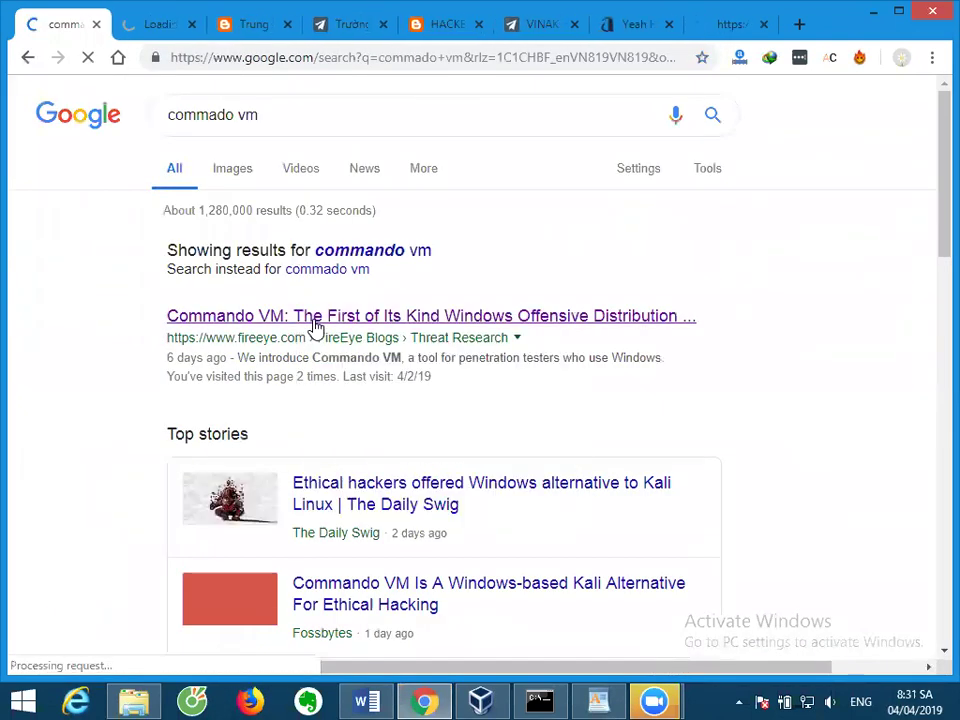
{"action": "scroll", "coordinate": [316, 326], "scroll_direction": "down", "scroll_amount": 2}
{"action": "scroll", "coordinate": [317, 326], "scroll_direction": "up", "scroll_amount": 2}
{"action": "left_click", "coordinate": [316, 125]}
{"action": "type", "text": "github"}
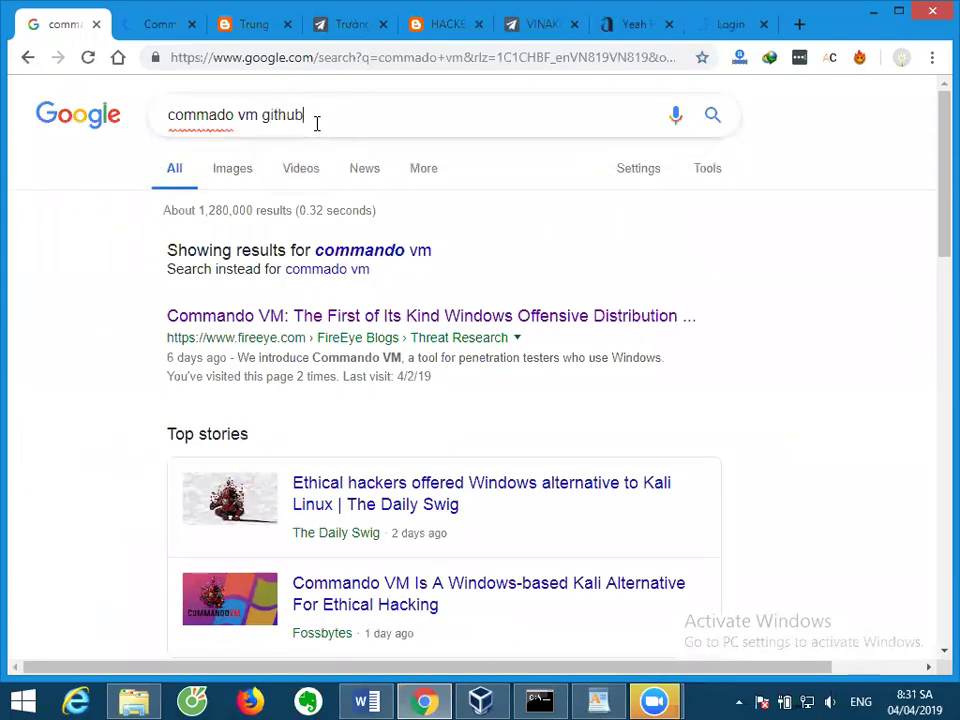
{"action": "key", "text": "Return"}
Close the six unneeded tabs and open the fireeye commando-vm GitHub result.
{"action": "left_click", "coordinate": [191, 25]}
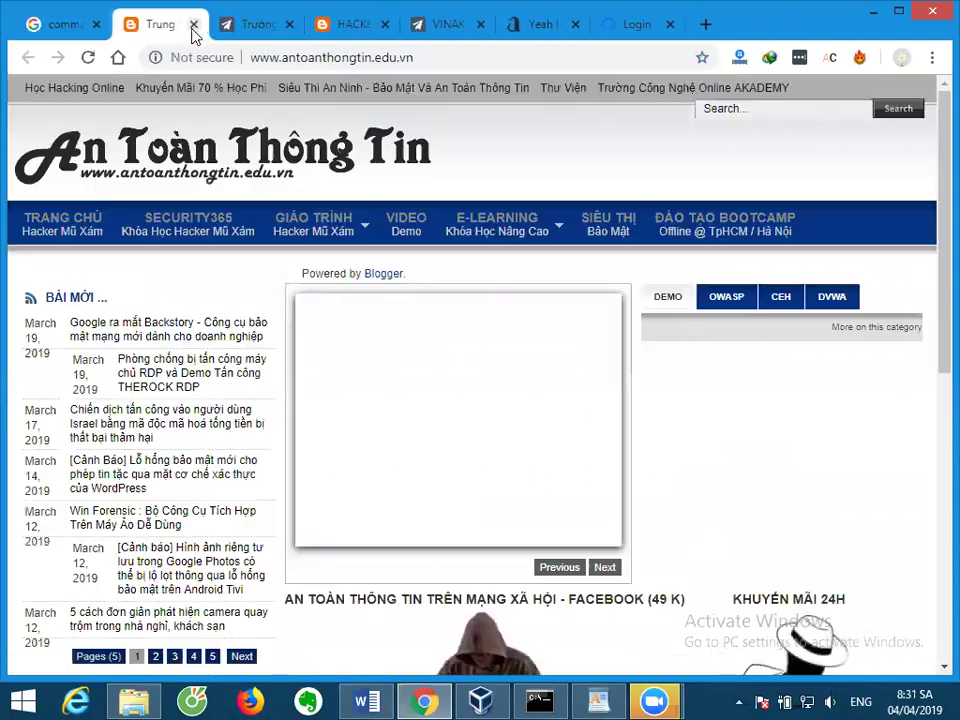
{"action": "left_click", "coordinate": [193, 25]}
{"action": "left_click", "coordinate": [193, 25]}
{"action": "left_click", "coordinate": [193, 25]}
{"action": "left_click", "coordinate": [193, 25]}
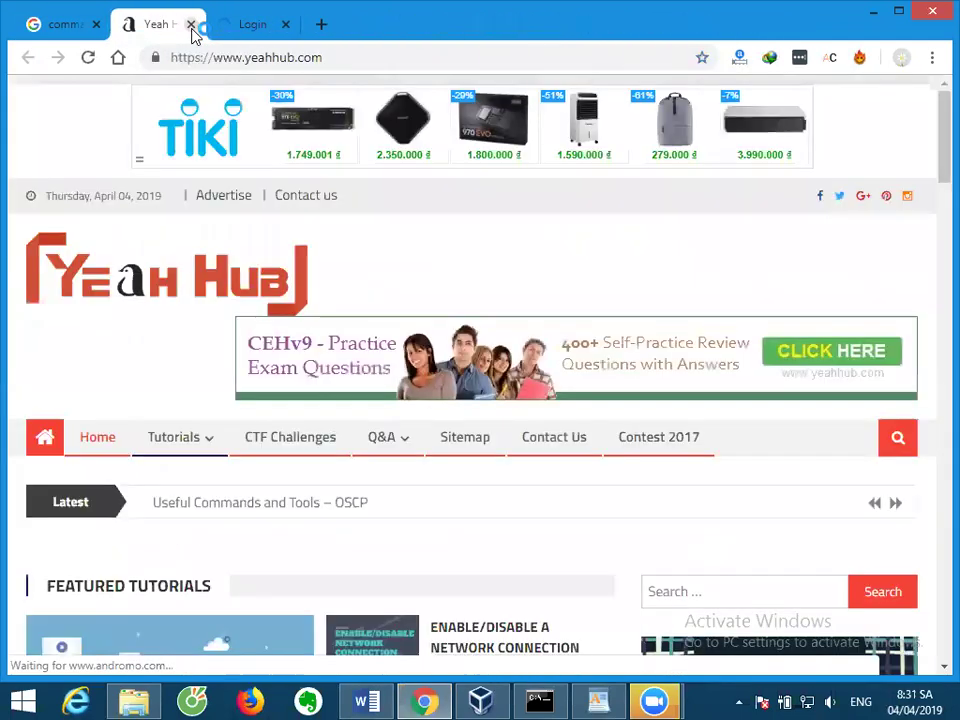
{"action": "left_click", "coordinate": [191, 25]}
{"action": "left_click", "coordinate": [191, 25]}
{"action": "left_click", "coordinate": [304, 316]}
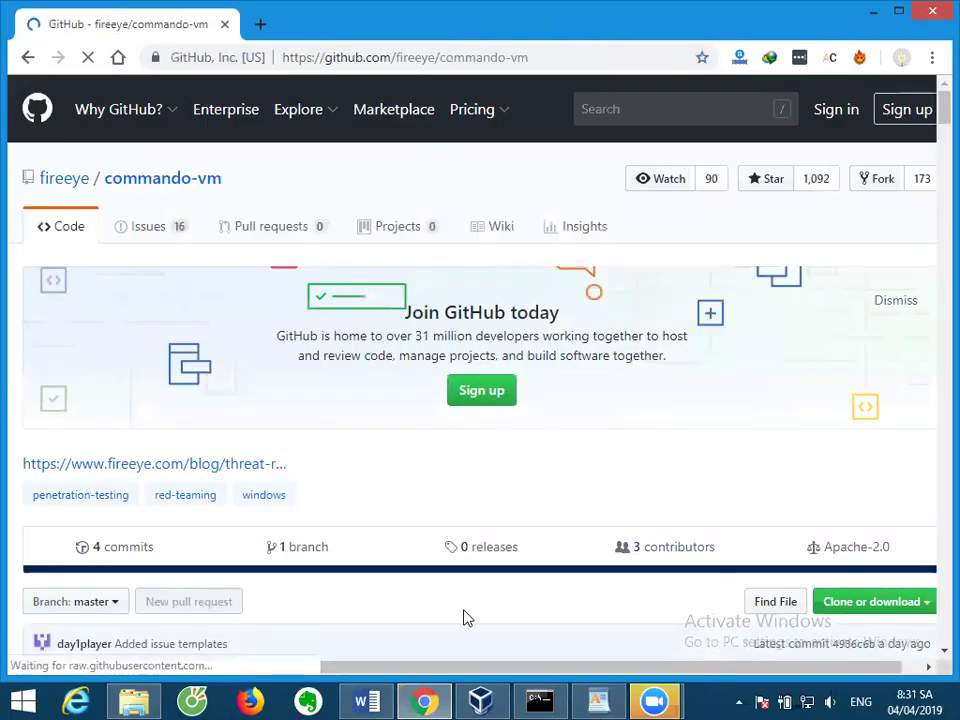
{"action": "scroll", "coordinate": [431, 506], "scroll_direction": "down", "scroll_amount": 5}
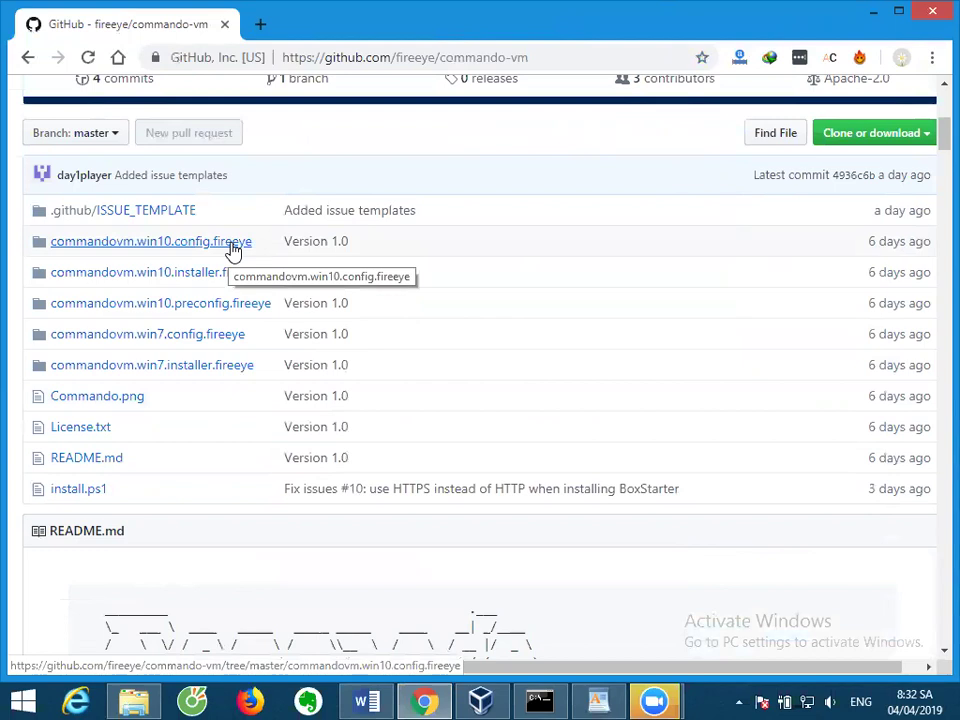
Scroll the commando-vm page down to the README's Requirements section.
{"action": "scroll", "coordinate": [261, 330], "scroll_direction": "down", "scroll_amount": 5}
{"action": "scroll", "coordinate": [261, 330], "scroll_direction": "down", "scroll_amount": 10}
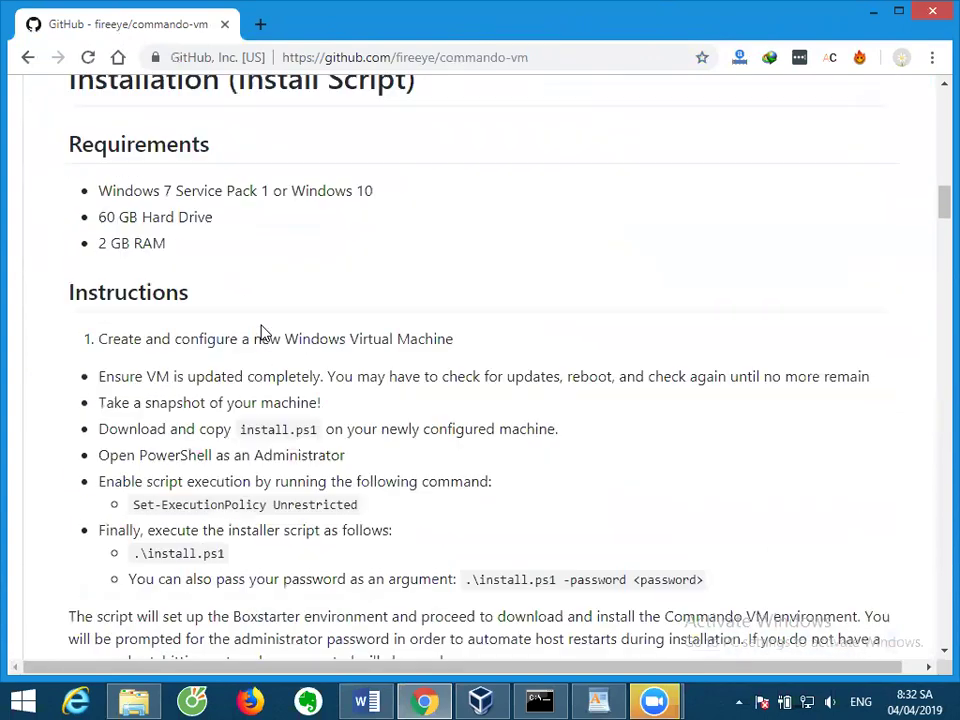
Highlight each requirement: Windows 7 Service Pack 1 or Windows 10, 60 GB Hard Drive, 2 GB RAM.
{"action": "double_click", "coordinate": [150, 192]}
{"action": "triple_click", "coordinate": [150, 193]}
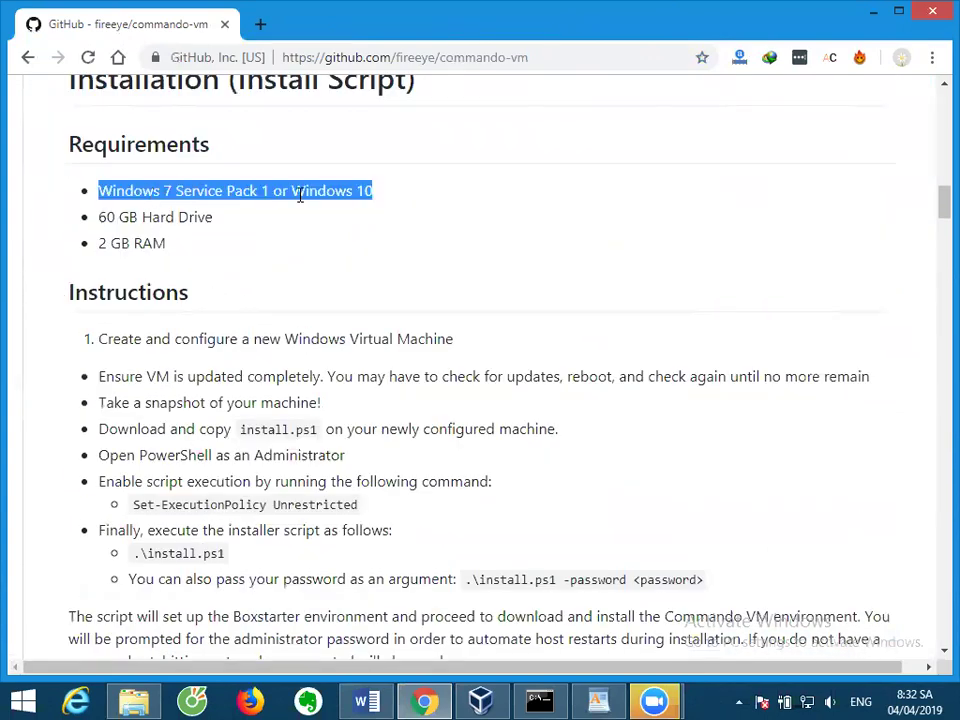
{"action": "triple_click", "coordinate": [130, 217]}
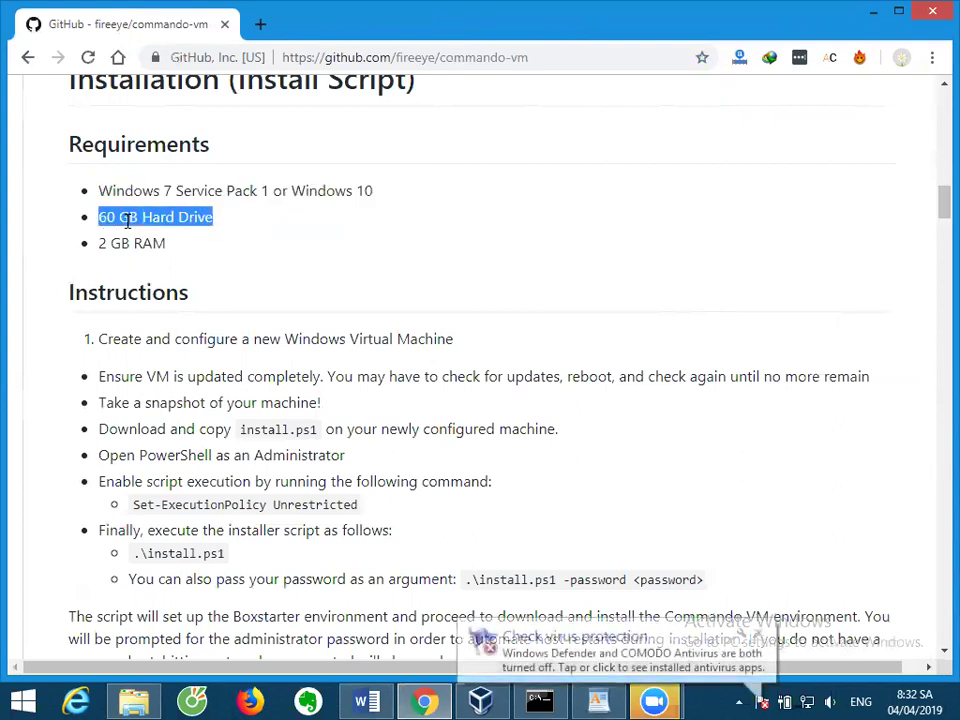
{"action": "left_click", "coordinate": [125, 244]}
{"action": "triple_click", "coordinate": [125, 244]}
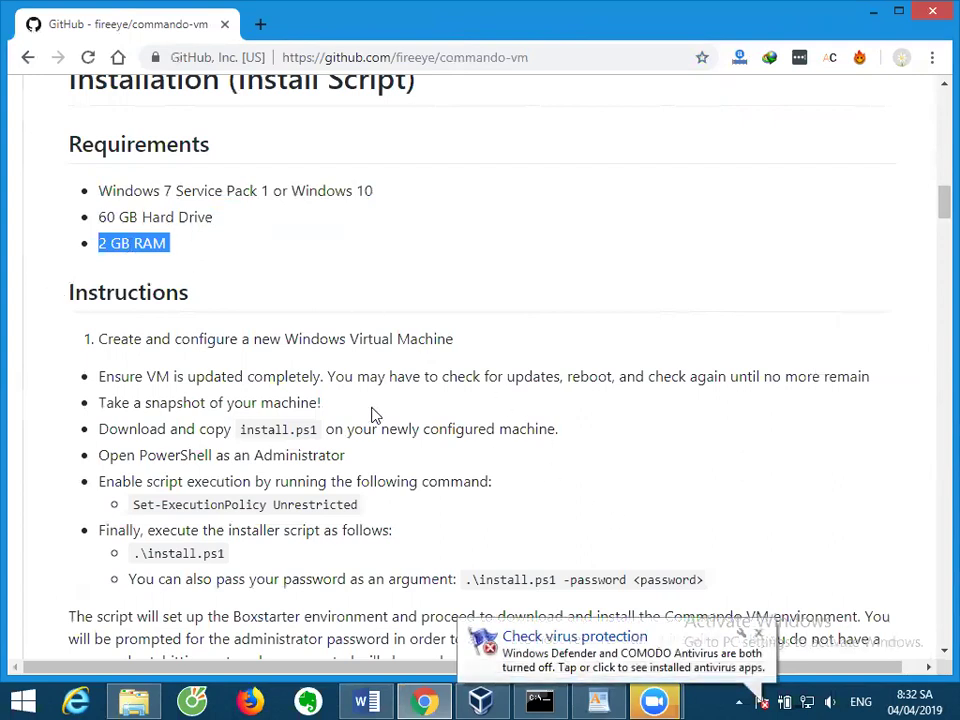
Scroll down to the README's Installed Tools section.
{"action": "scroll", "coordinate": [375, 416], "scroll_direction": "down", "scroll_amount": 3}
{"action": "scroll", "coordinate": [375, 416], "scroll_direction": "down", "scroll_amount": 6}
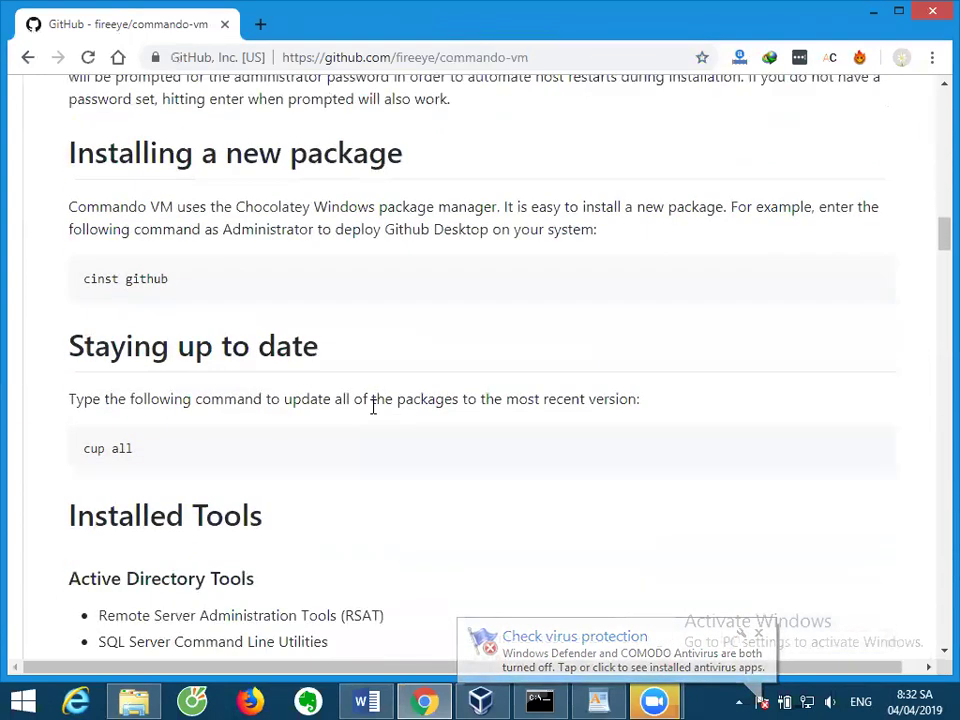
{"action": "scroll", "coordinate": [375, 416], "scroll_direction": "down", "scroll_amount": 8}
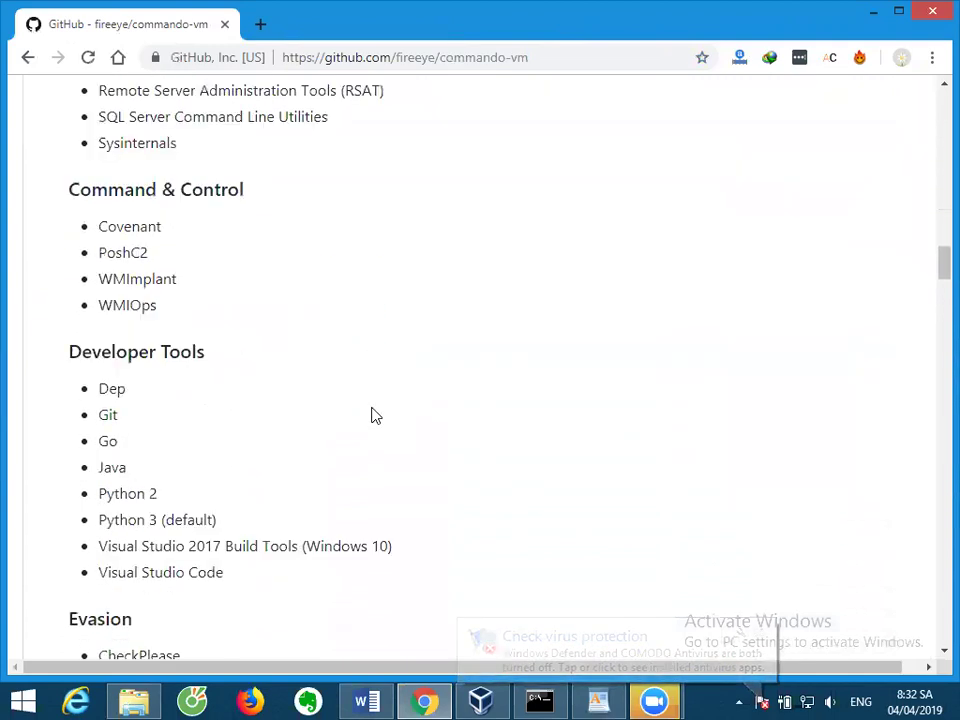
{"action": "scroll", "coordinate": [375, 416], "scroll_direction": "up", "scroll_amount": 12}
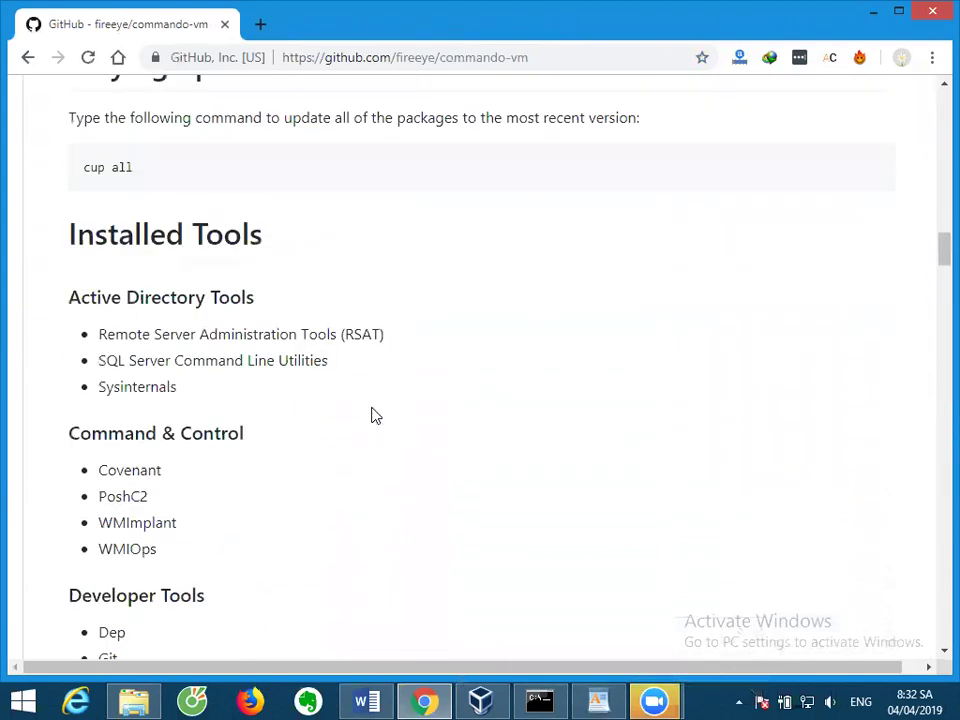
{"action": "scroll", "coordinate": [375, 416], "scroll_direction": "down", "scroll_amount": 5}
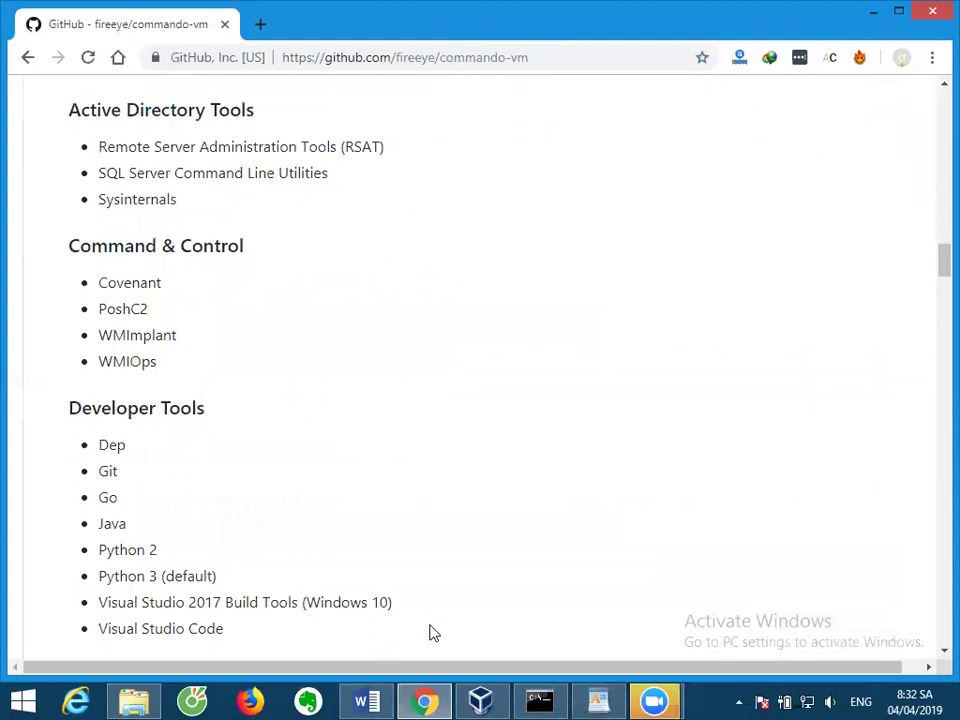
Check the disk creation progress in VirtualBox, then mark Sysinternals in the README tool list.
{"action": "left_click", "coordinate": [482, 700]}
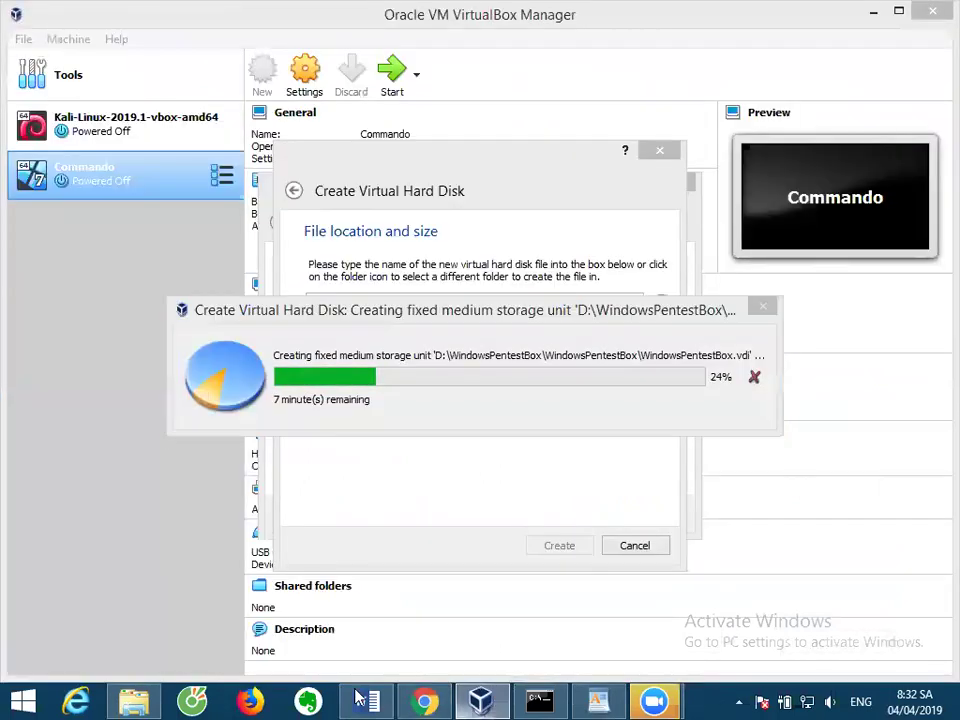
{"action": "left_click", "coordinate": [424, 700]}
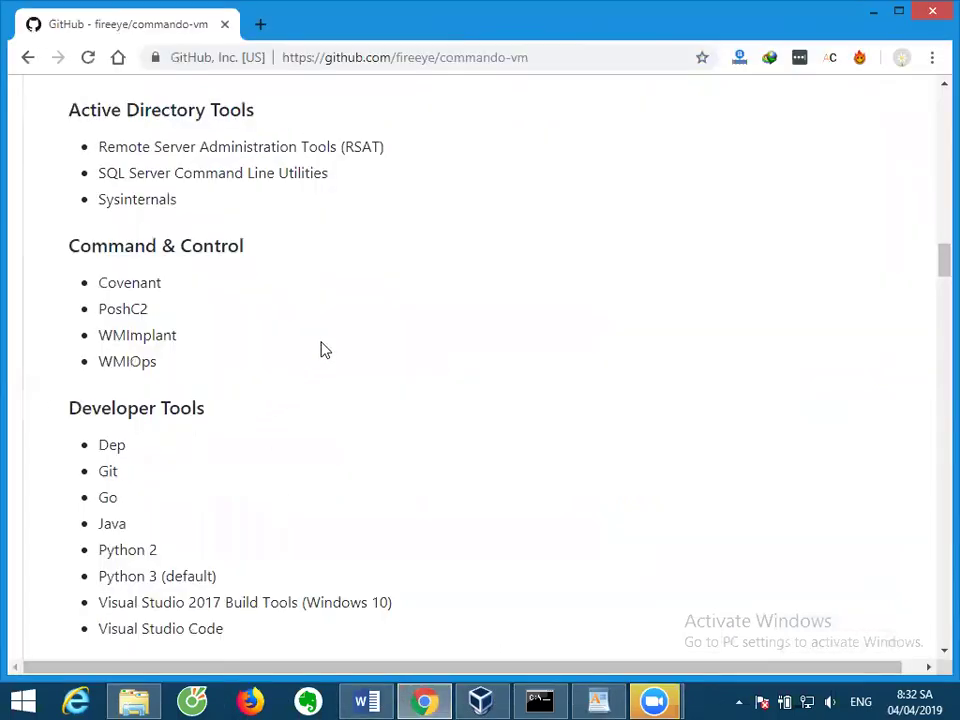
{"action": "scroll", "coordinate": [224, 319], "scroll_direction": "up", "scroll_amount": 1}
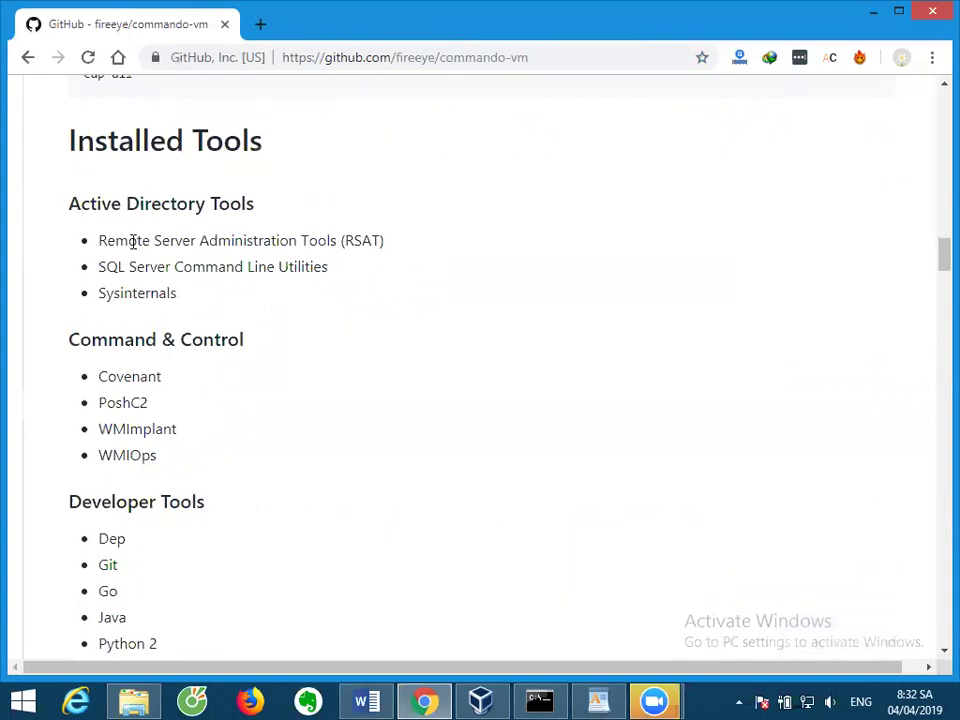
{"action": "double_click", "coordinate": [121, 298]}
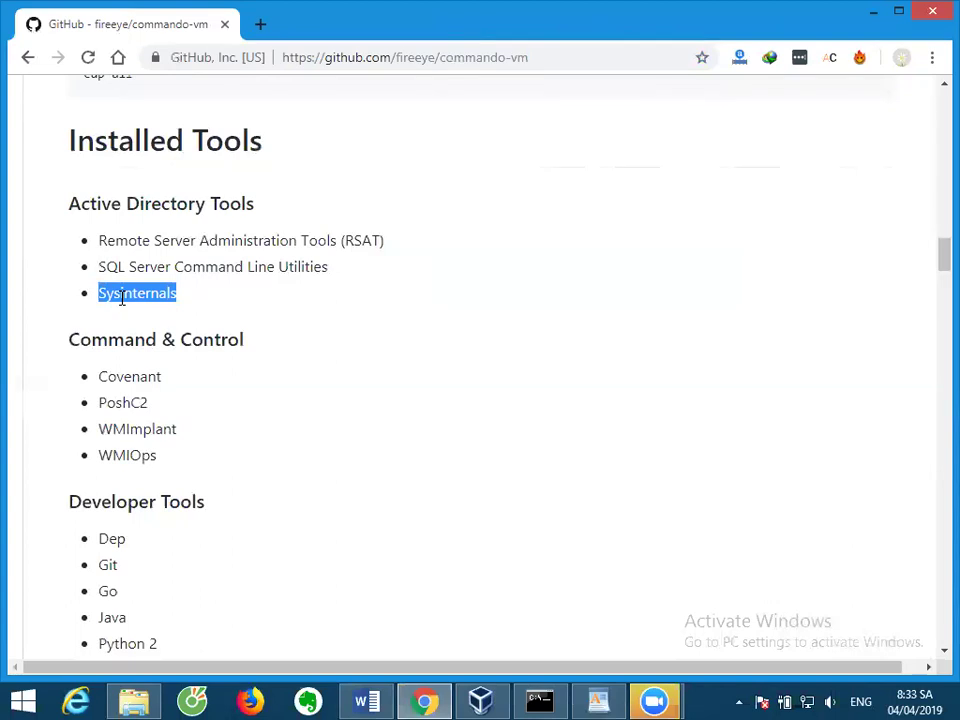
Scroll down the README, highlighting Python 3 (default), on toward the Evasion tools.
{"action": "scroll", "coordinate": [156, 304], "scroll_direction": "down", "scroll_amount": 2}
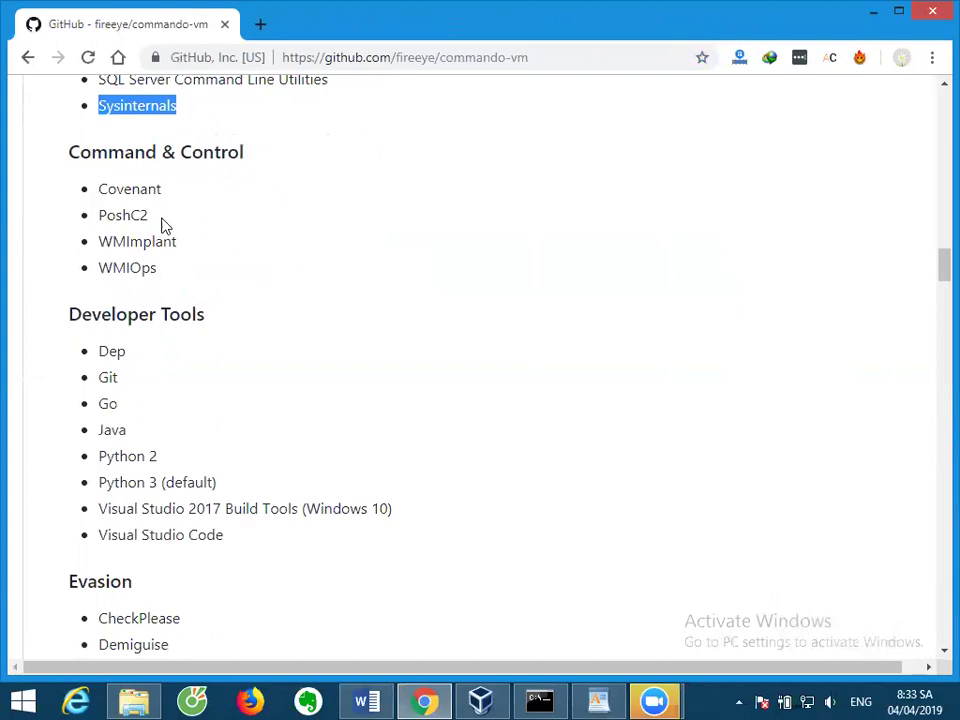
{"action": "scroll", "coordinate": [140, 214], "scroll_direction": "down", "scroll_amount": 2}
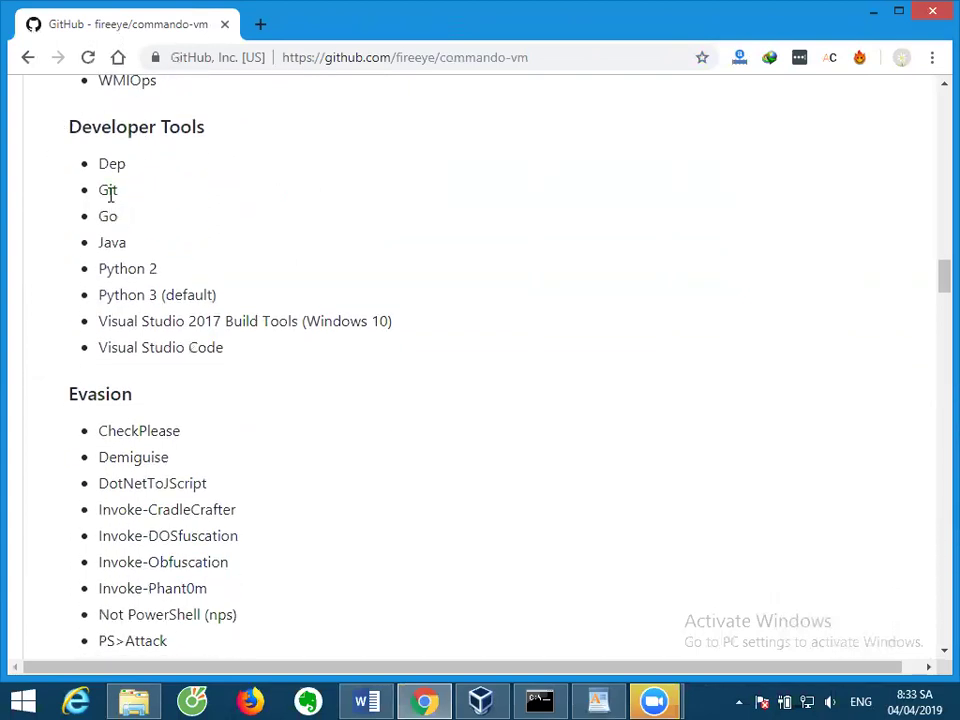
{"action": "triple_click", "coordinate": [139, 293]}
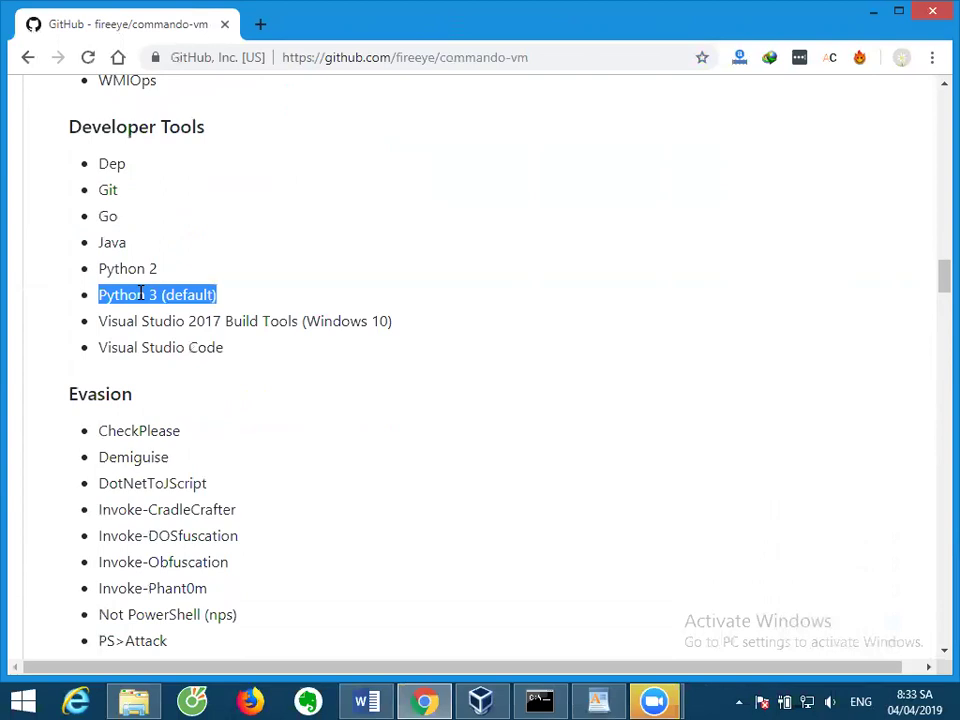
{"action": "scroll", "coordinate": [141, 293], "scroll_direction": "down", "scroll_amount": 3}
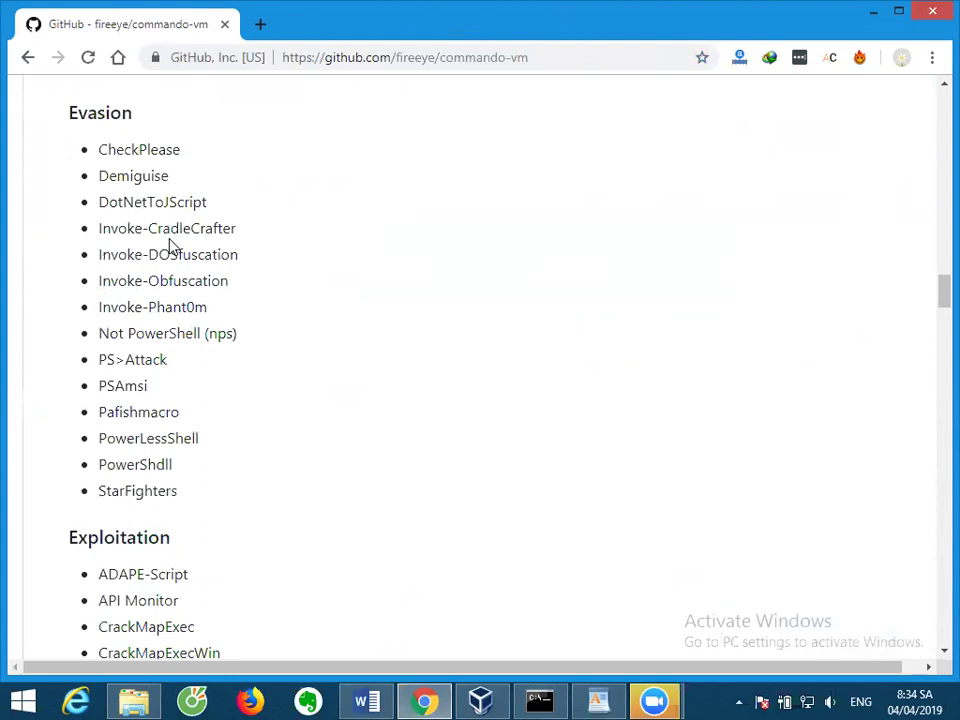
Scroll to the Exploitation list and mark Metasploit.
{"action": "scroll", "coordinate": [185, 258], "scroll_direction": "down", "scroll_amount": 4}
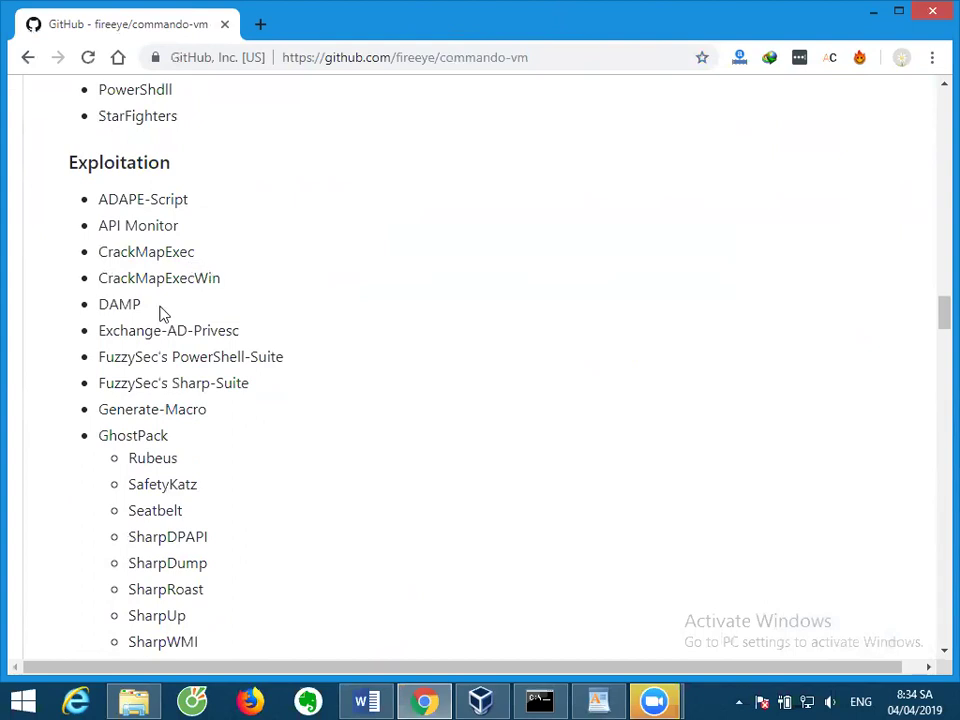
{"action": "scroll", "coordinate": [162, 313], "scroll_direction": "down", "scroll_amount": 1}
{"action": "scroll", "coordinate": [162, 313], "scroll_direction": "down", "scroll_amount": 3}
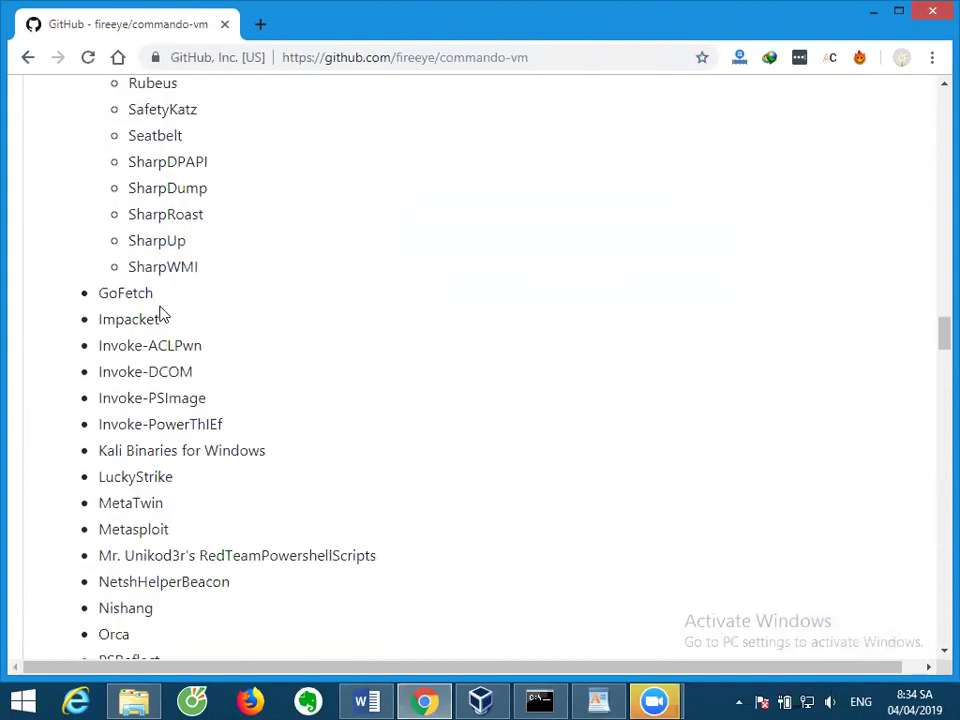
{"action": "double_click", "coordinate": [135, 535]}
Scroll further through the tool lists and select the Information Gathering heading.
{"action": "scroll", "coordinate": [160, 530], "scroll_direction": "down", "scroll_amount": 3}
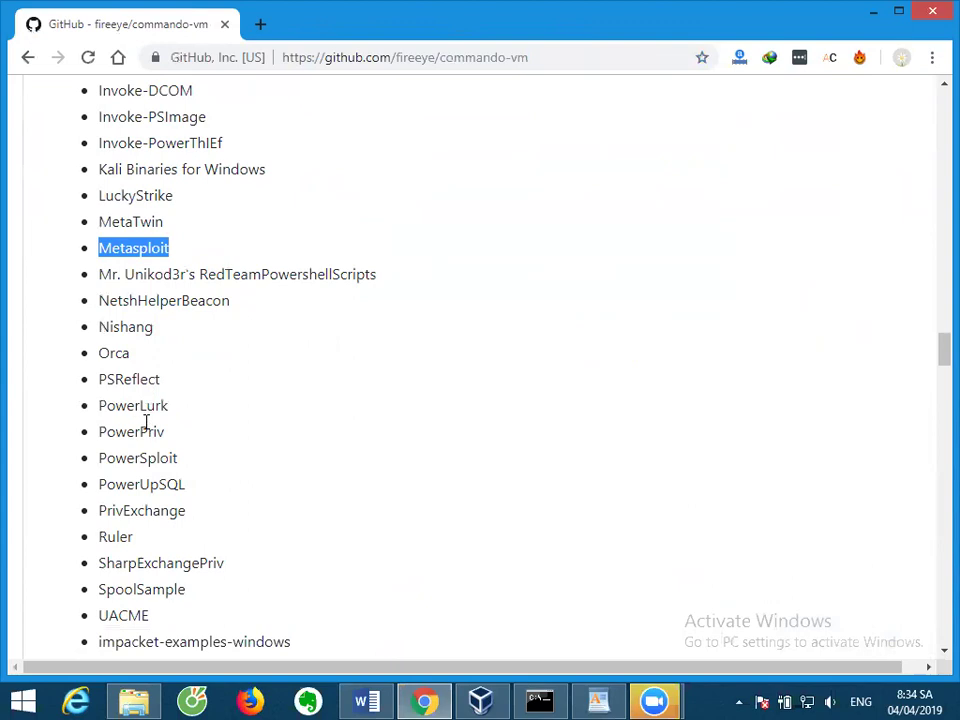
{"action": "scroll", "coordinate": [144, 450], "scroll_direction": "down", "scroll_amount": 1}
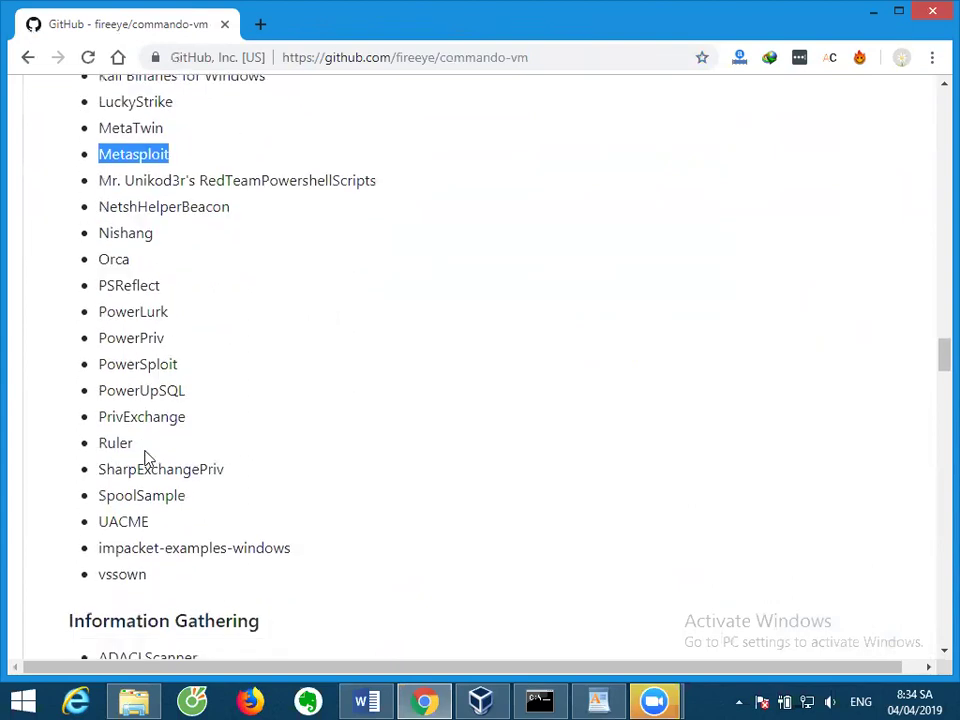
{"action": "scroll", "coordinate": [144, 458], "scroll_direction": "up", "scroll_amount": 2}
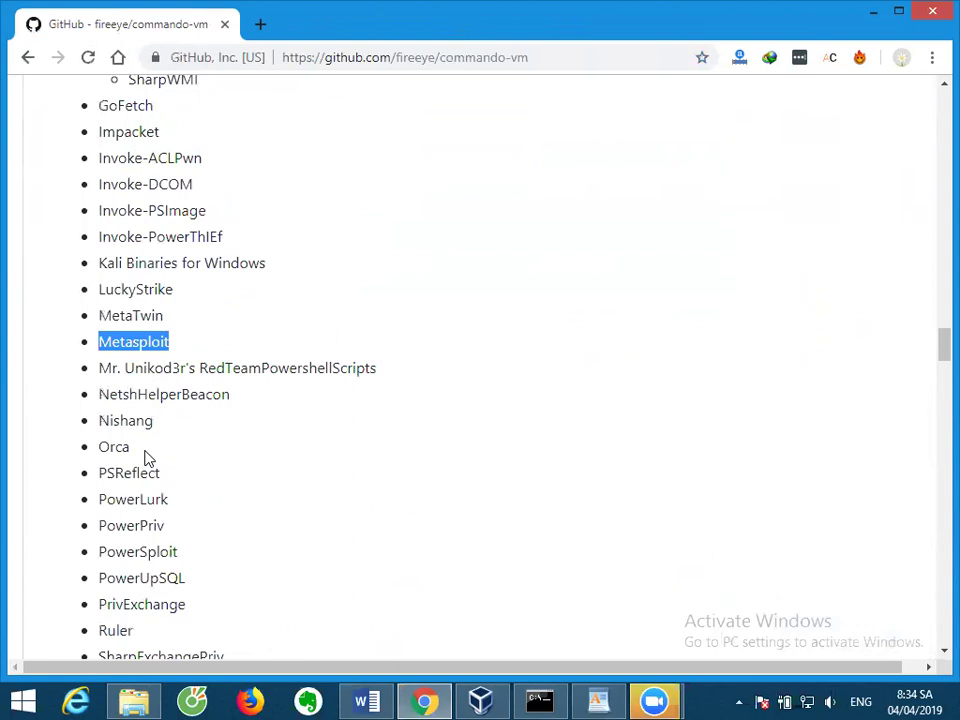
{"action": "scroll", "coordinate": [144, 458], "scroll_direction": "down", "scroll_amount": 2}
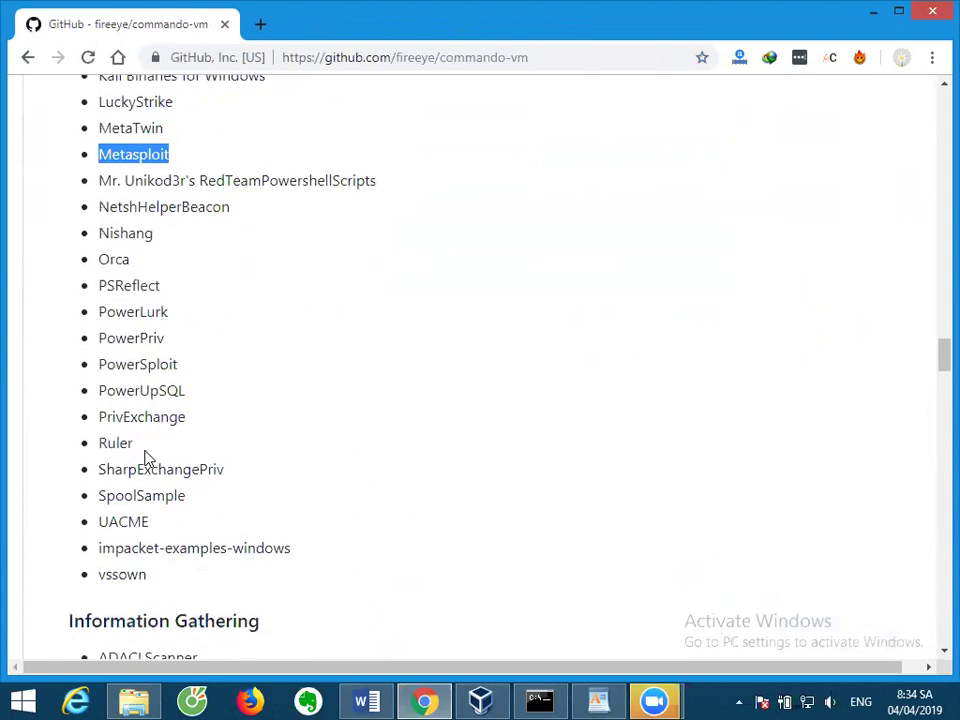
{"action": "scroll", "coordinate": [146, 454], "scroll_direction": "down", "scroll_amount": 1}
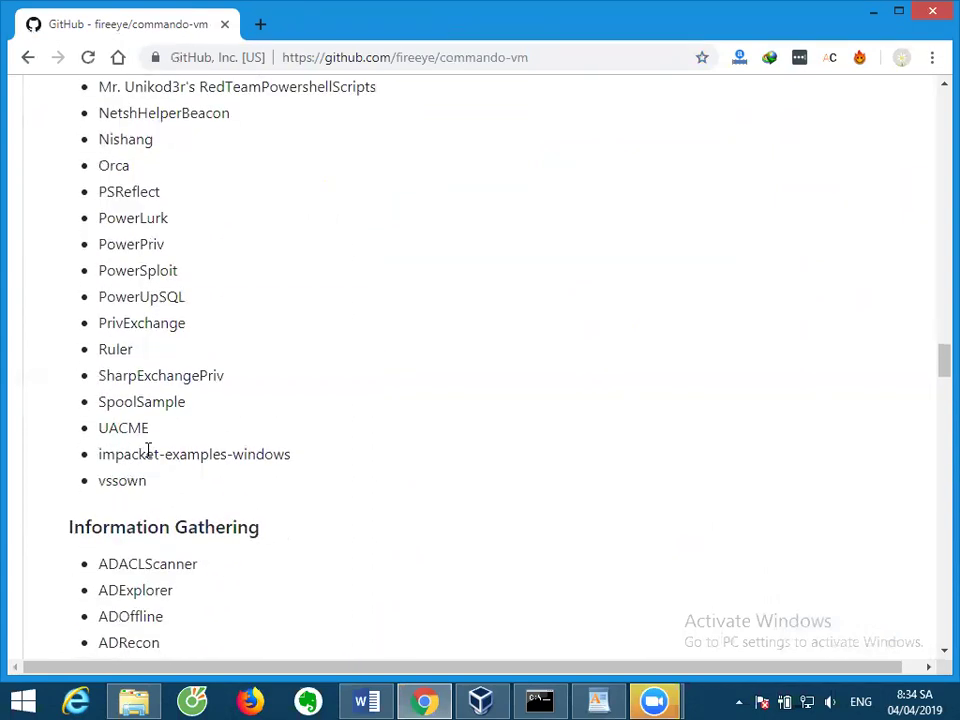
{"action": "scroll", "coordinate": [147, 454], "scroll_direction": "up", "scroll_amount": 1}
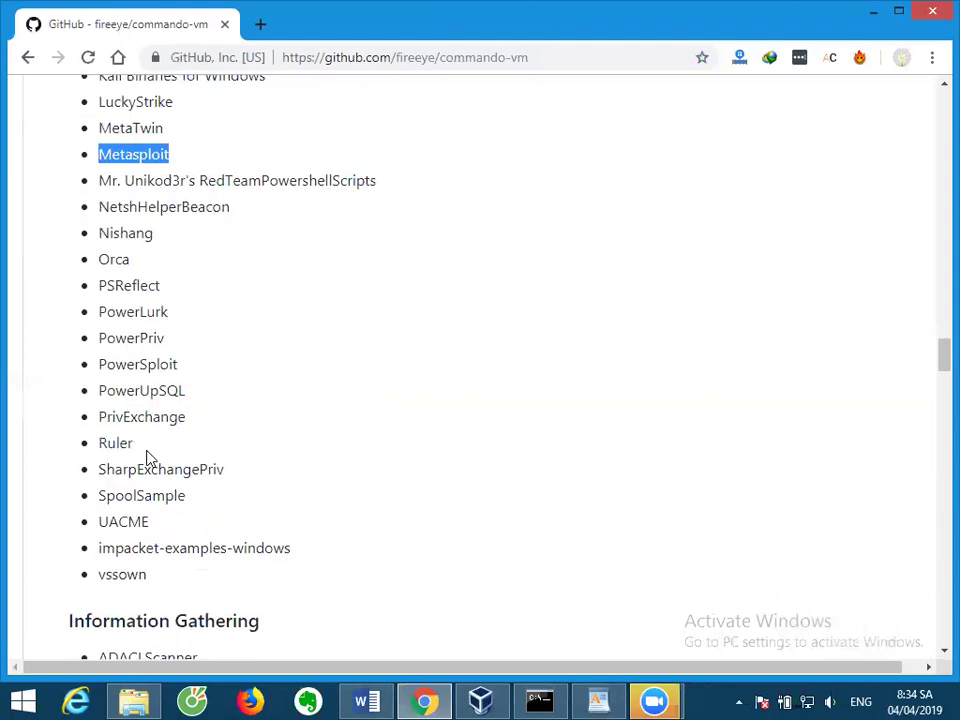
{"action": "scroll", "coordinate": [155, 458], "scroll_direction": "down", "scroll_amount": 5}
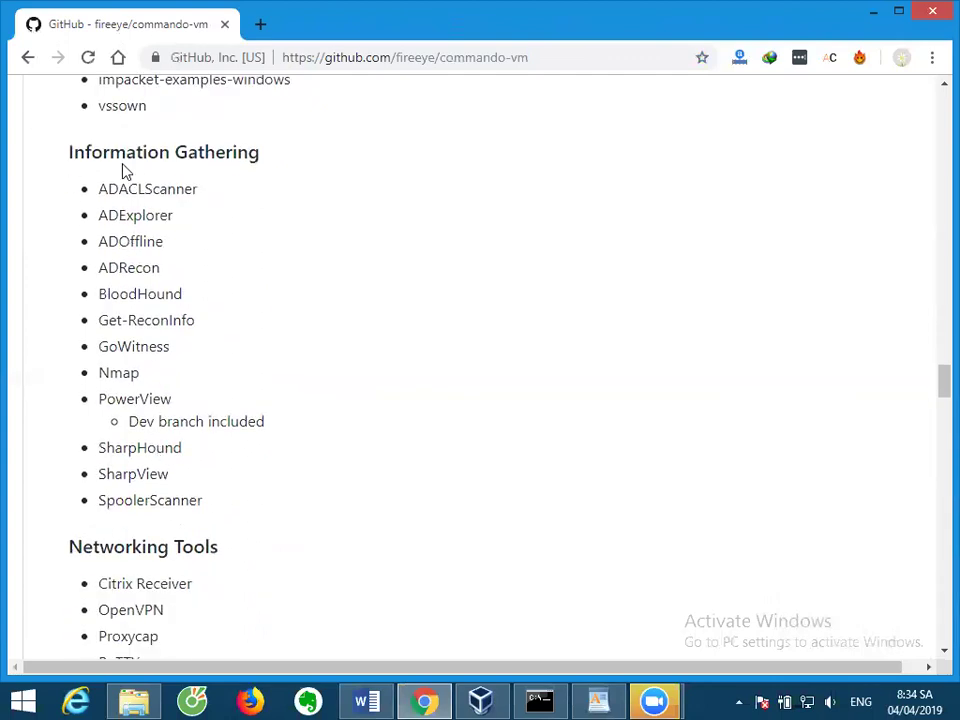
{"action": "triple_click", "coordinate": [124, 155]}
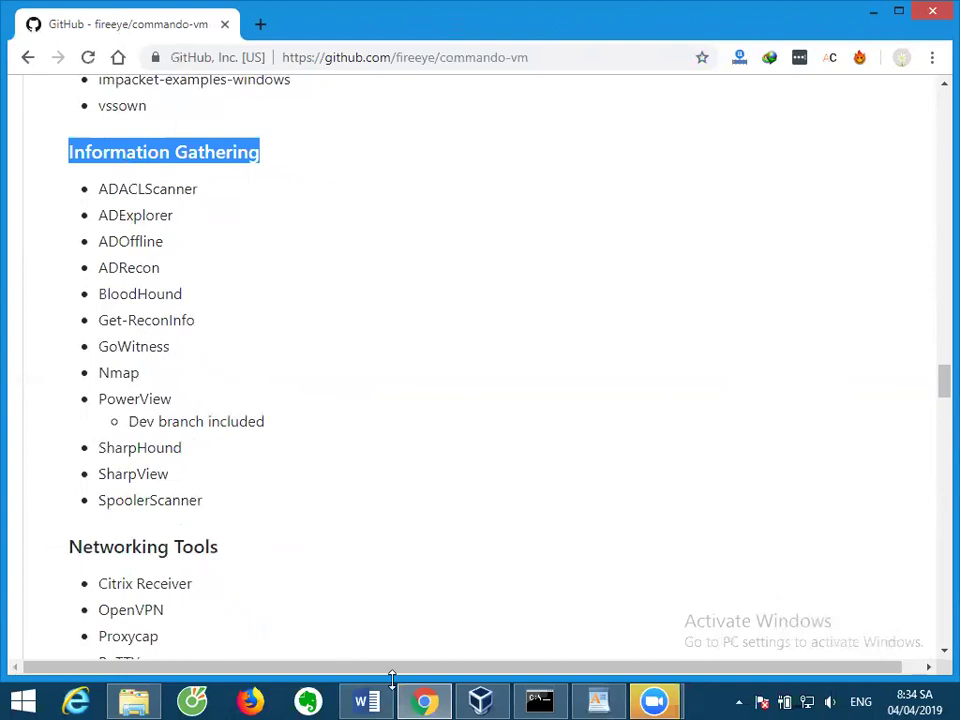
Return to the Commando VM README and mark Wireshark among the Networking Tools.
{"action": "left_click", "coordinate": [484, 700]}
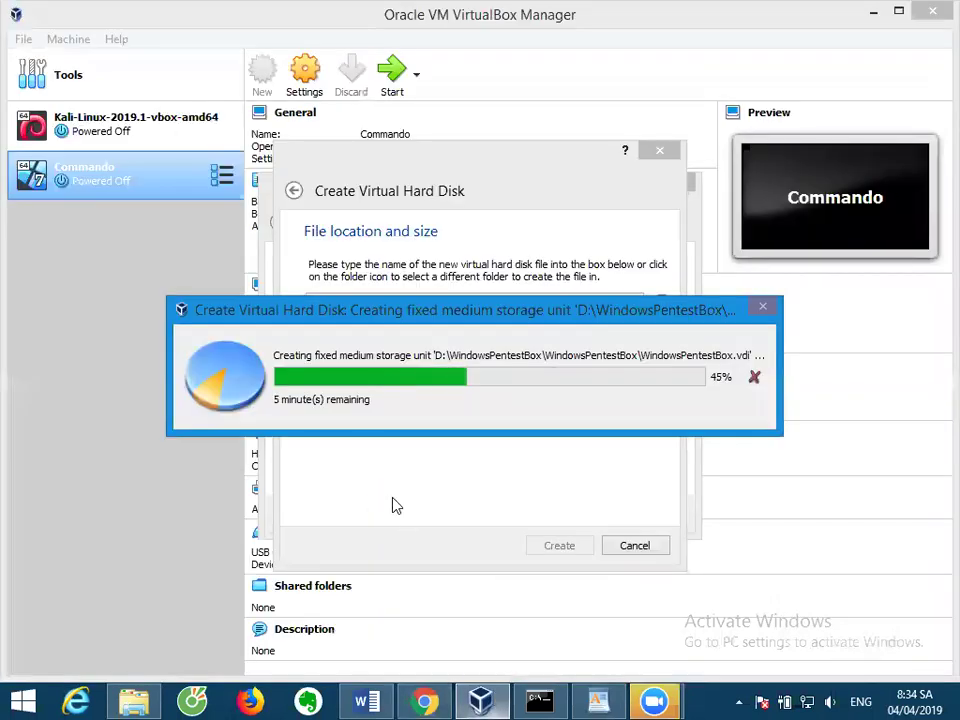
{"action": "key", "text": "alt+Tab"}
{"action": "scroll", "coordinate": [255, 441], "scroll_direction": "down", "scroll_amount": 3}
{"action": "scroll", "coordinate": [257, 440], "scroll_direction": "down", "scroll_amount": 1}
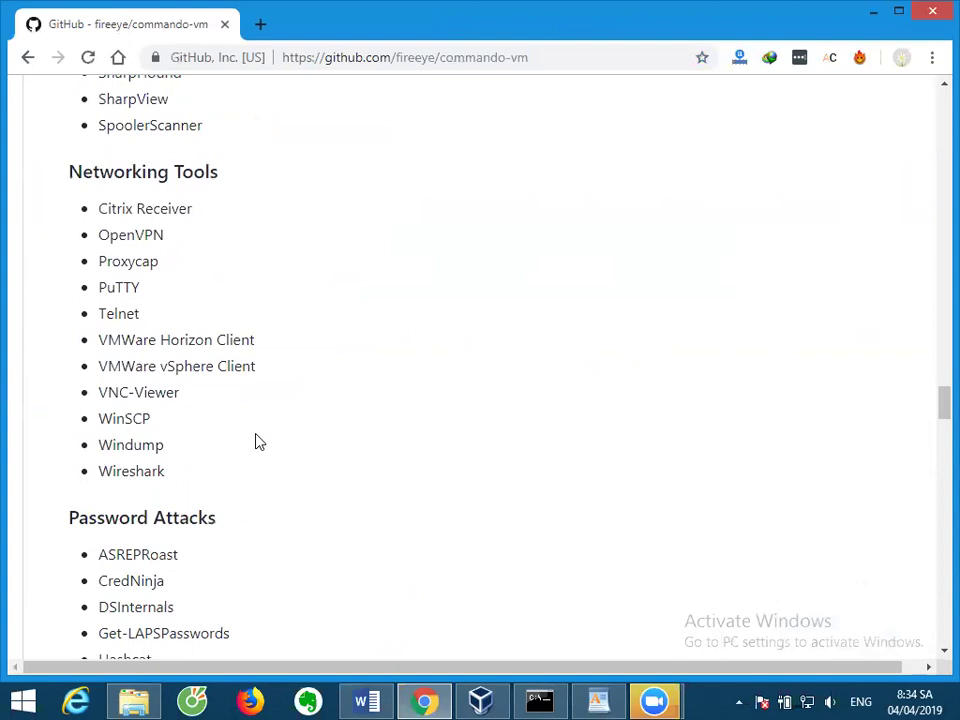
{"action": "double_click", "coordinate": [160, 472]}
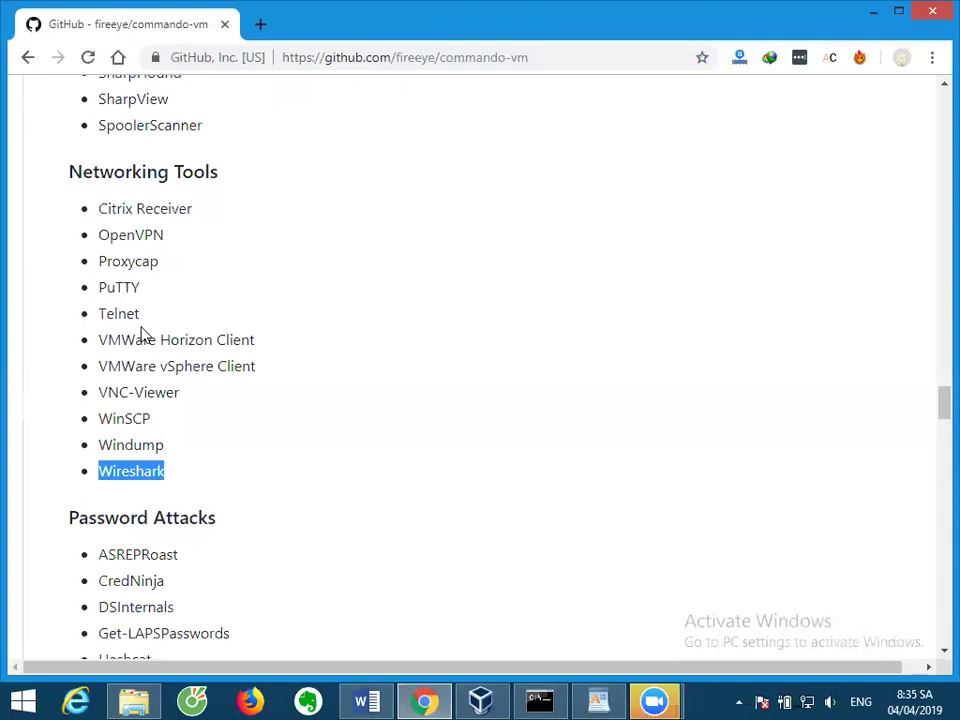
Scroll on through the README, marking Hashcat and Mimikatz.
{"action": "scroll", "coordinate": [155, 393], "scroll_direction": "down", "scroll_amount": 3}
{"action": "scroll", "coordinate": [155, 393], "scroll_direction": "down", "scroll_amount": 1}
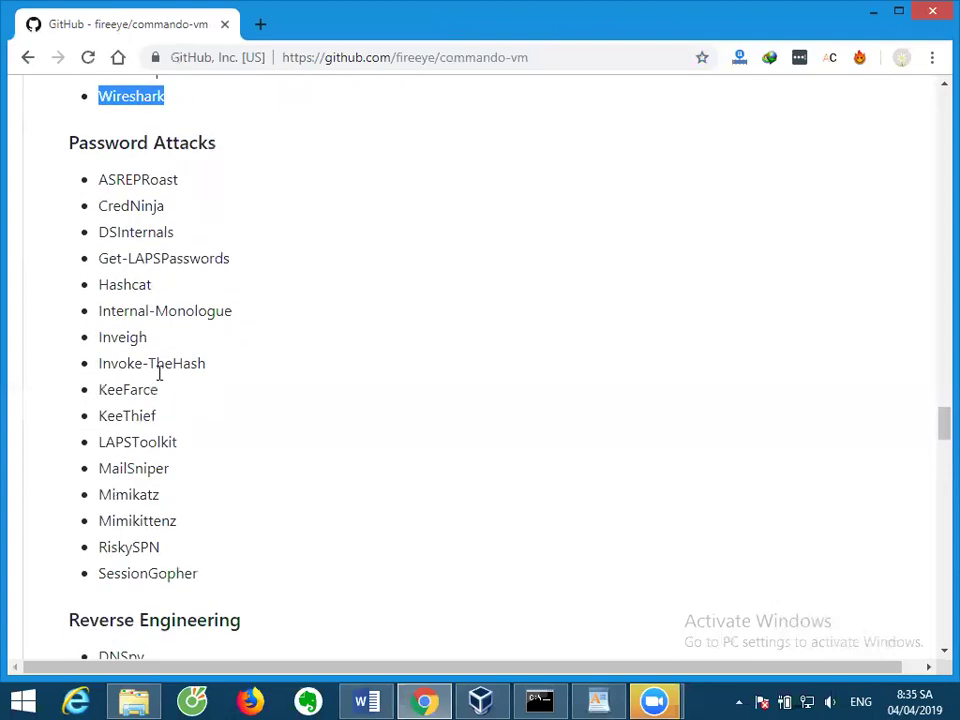
{"action": "double_click", "coordinate": [129, 286]}
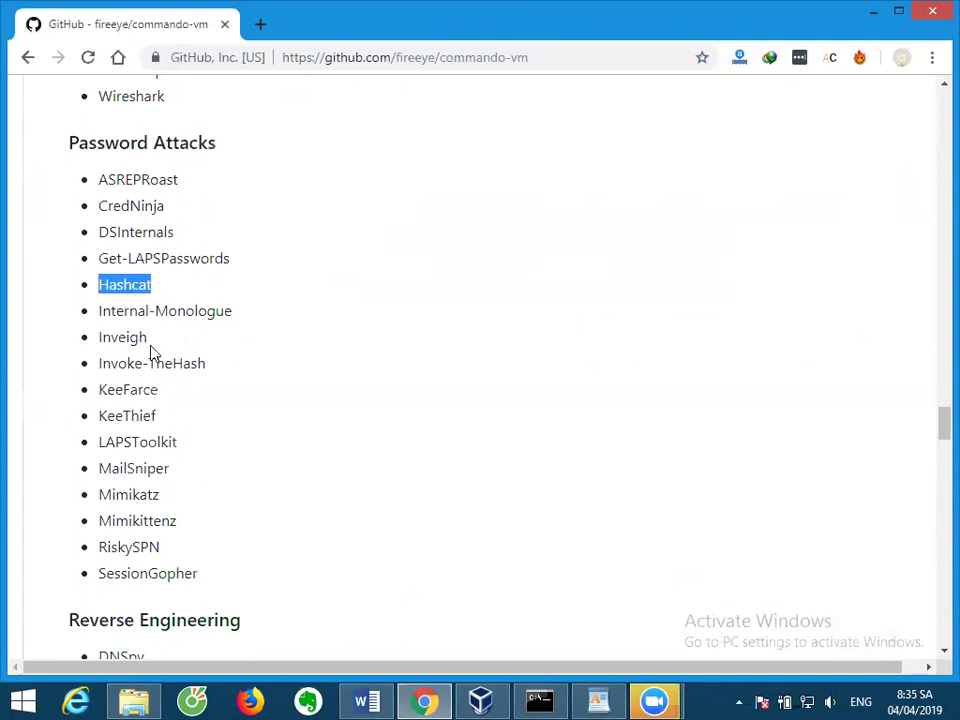
{"action": "double_click", "coordinate": [137, 492]}
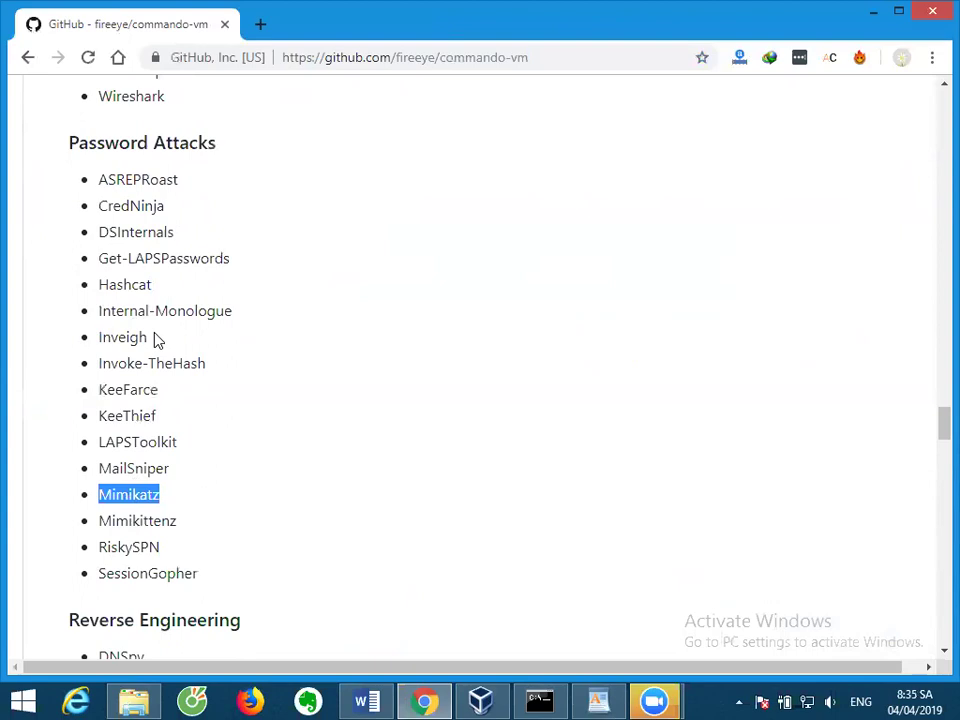
Scroll further down the tool lists, marking Grouper2 and Egress-Assess.
{"action": "scroll", "coordinate": [187, 353], "scroll_direction": "down", "scroll_amount": 4}
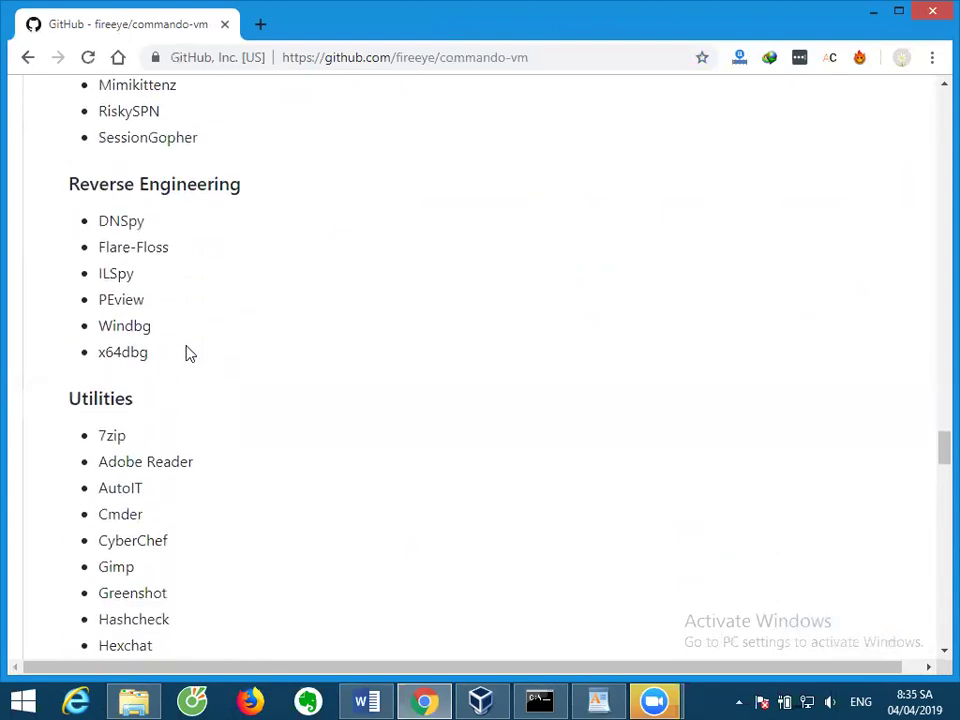
{"action": "scroll", "coordinate": [189, 354], "scroll_direction": "down", "scroll_amount": 1}
{"action": "scroll", "coordinate": [187, 353], "scroll_direction": "up", "scroll_amount": 1}
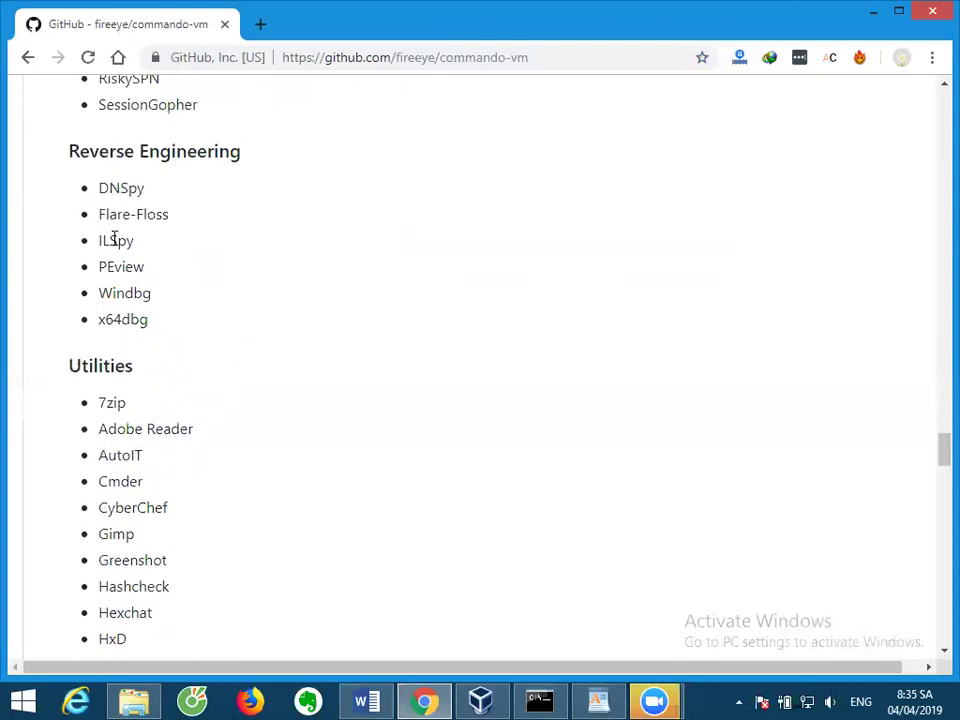
{"action": "scroll", "coordinate": [107, 356], "scroll_direction": "down", "scroll_amount": 1}
{"action": "scroll", "coordinate": [119, 310], "scroll_direction": "down", "scroll_amount": 2}
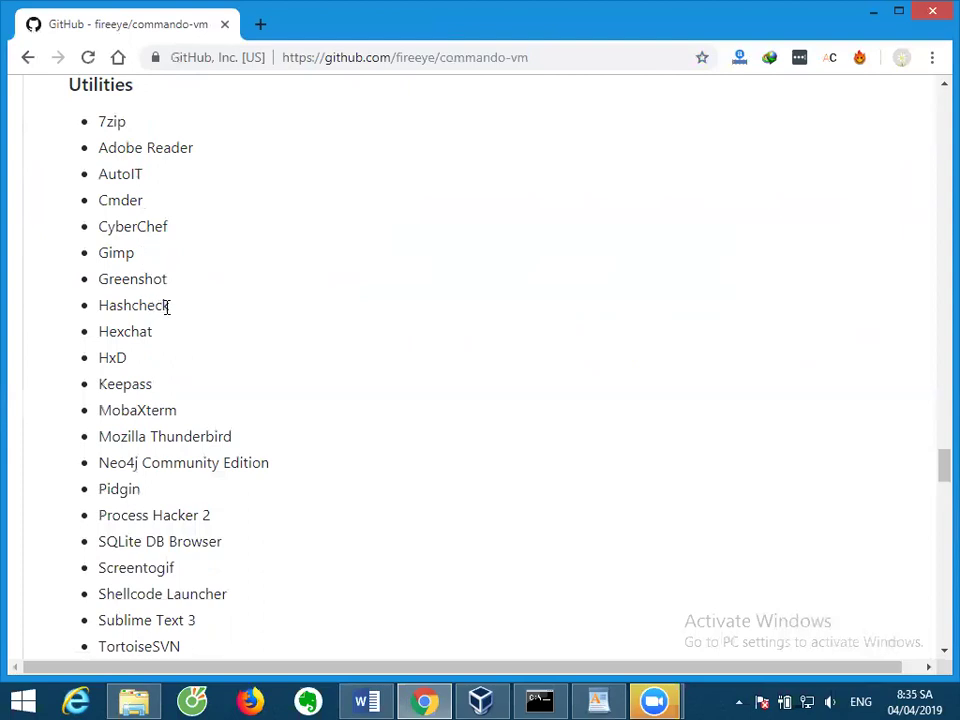
{"action": "scroll", "coordinate": [167, 312], "scroll_direction": "down", "scroll_amount": 4}
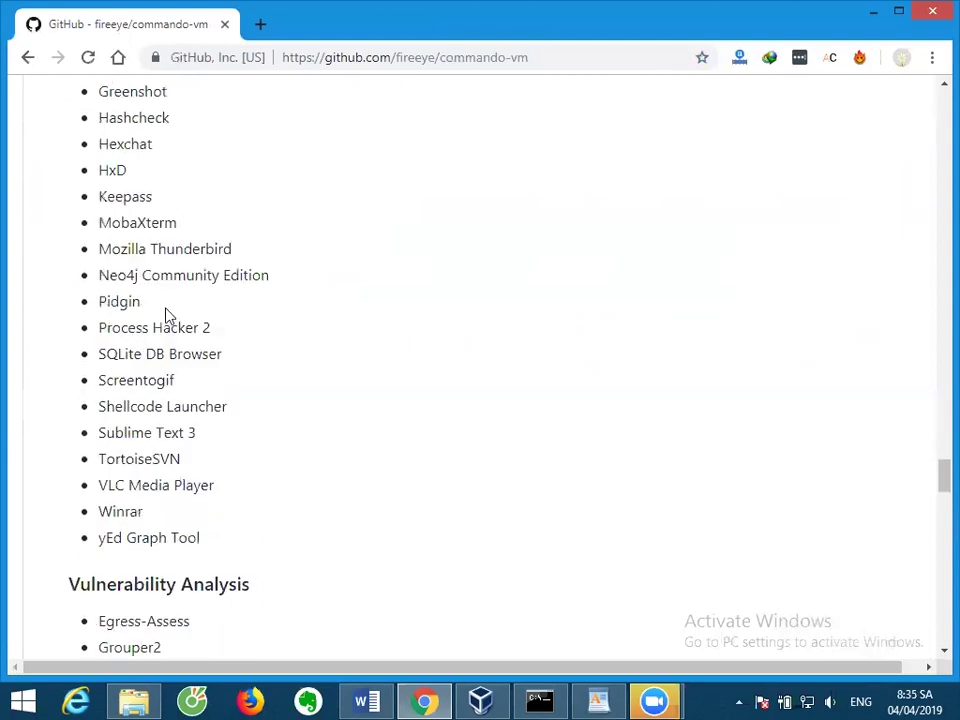
{"action": "scroll", "coordinate": [167, 316], "scroll_direction": "down", "scroll_amount": 3}
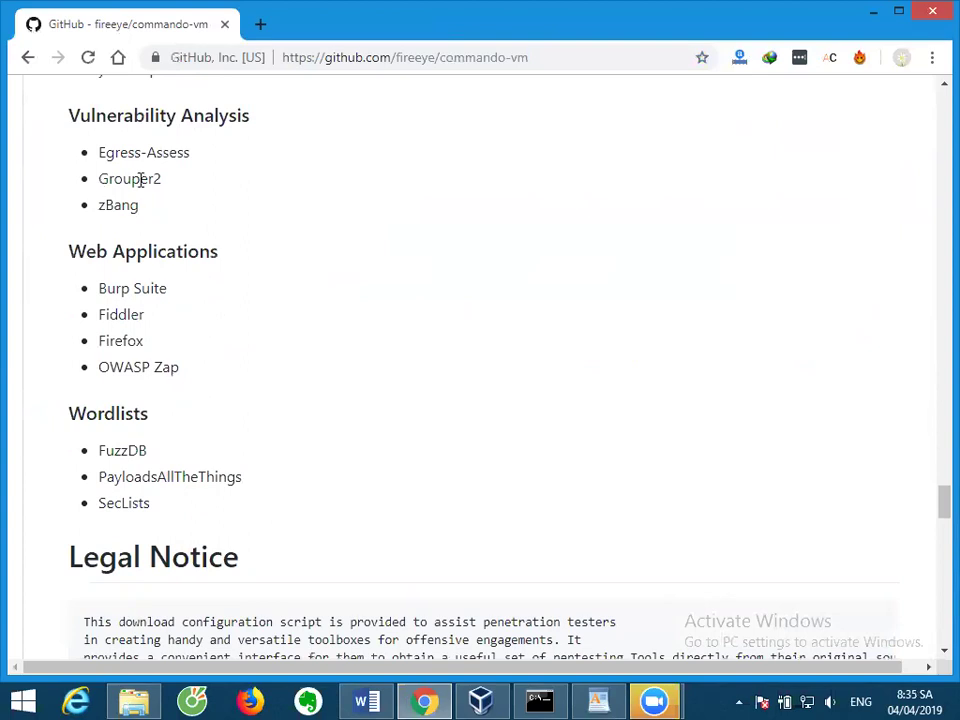
{"action": "double_click", "coordinate": [133, 180]}
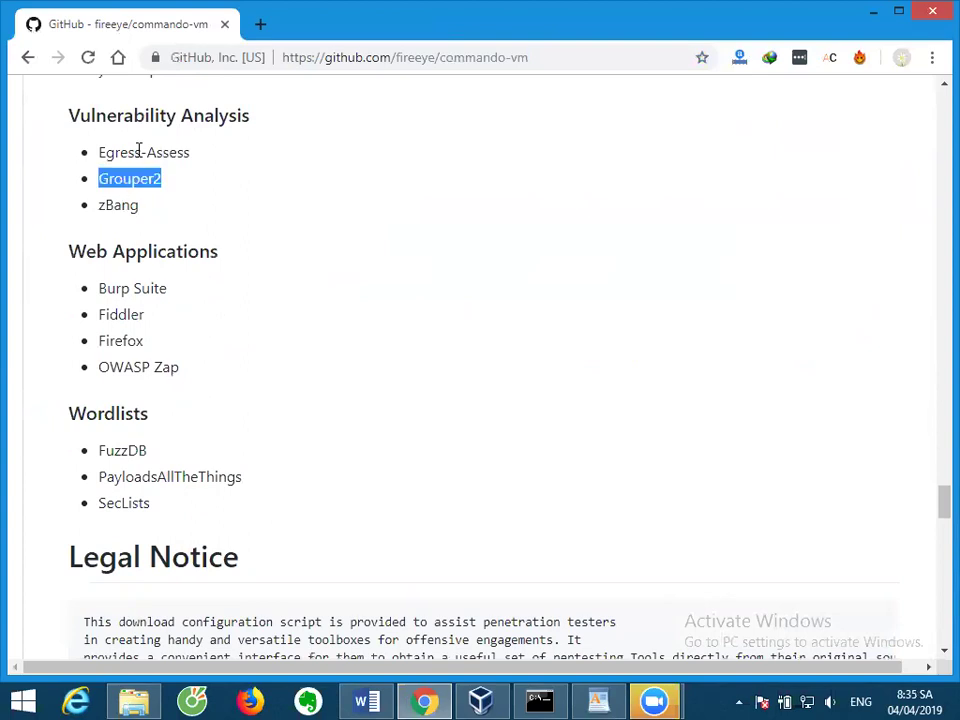
{"action": "triple_click", "coordinate": [139, 152]}
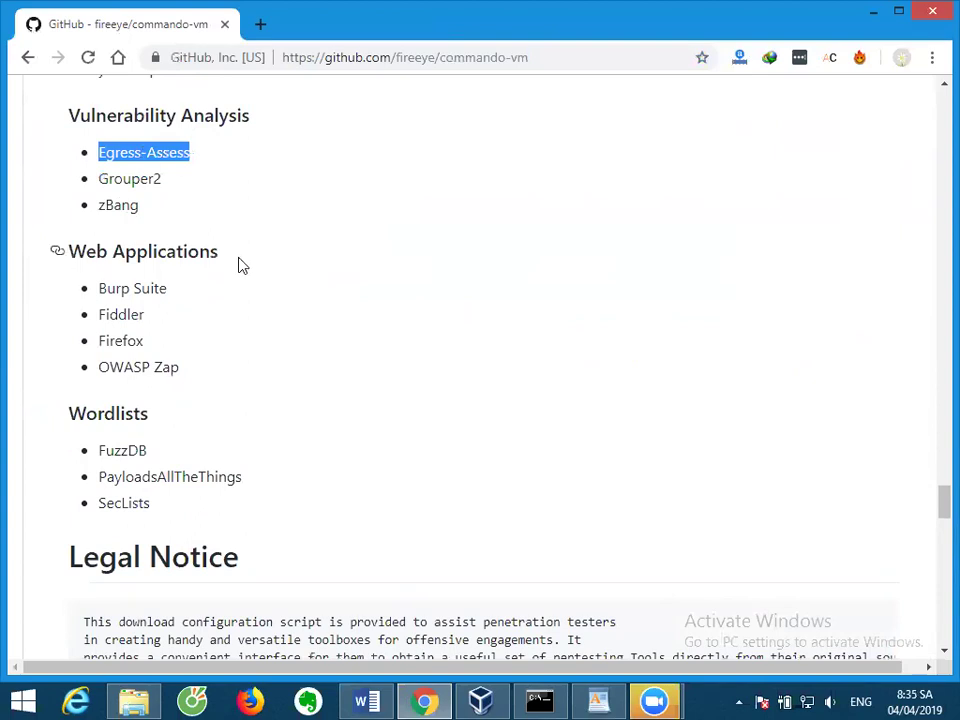
Select the Web Applications tools Burp Suite through OWASP Zap, then the SecLists wordlist.
{"action": "scroll", "coordinate": [242, 266], "scroll_direction": "down", "scroll_amount": 1}
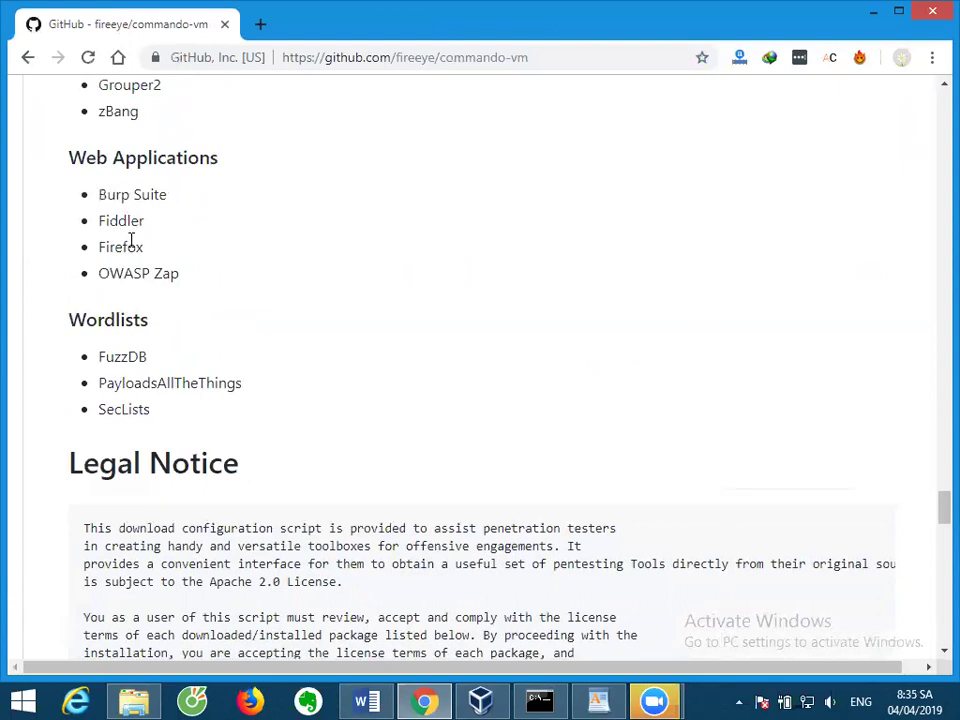
{"action": "double_click", "coordinate": [143, 270]}
{"action": "left_click_drag", "start_coordinate": [199, 283], "coordinate": [86, 157]}
{"action": "scroll", "coordinate": [204, 242], "scroll_direction": "down", "scroll_amount": 2}
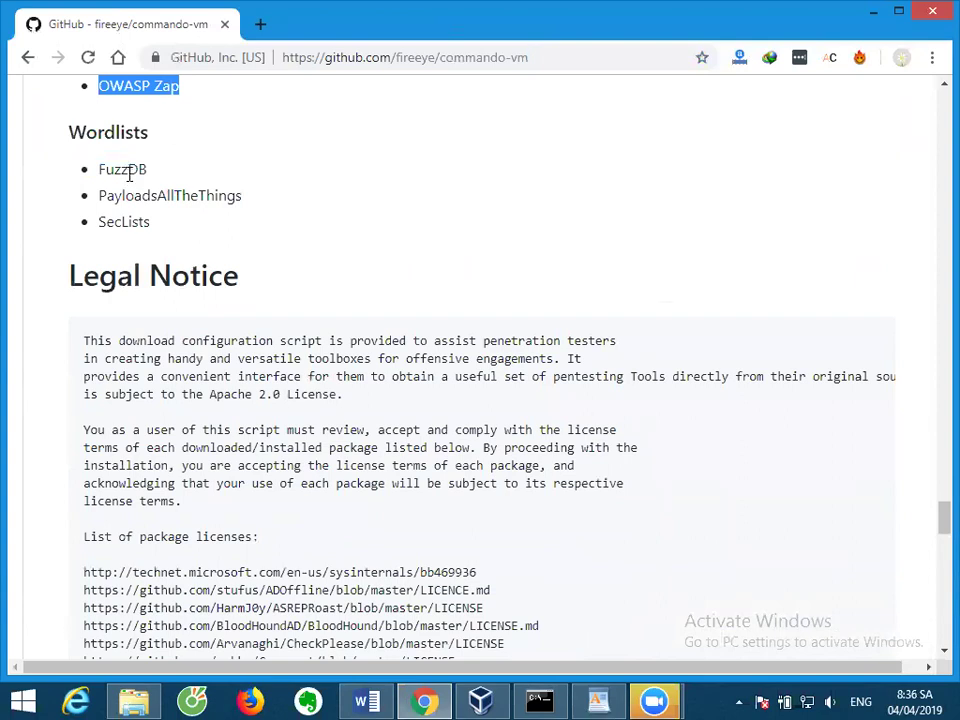
{"action": "double_click", "coordinate": [137, 221]}
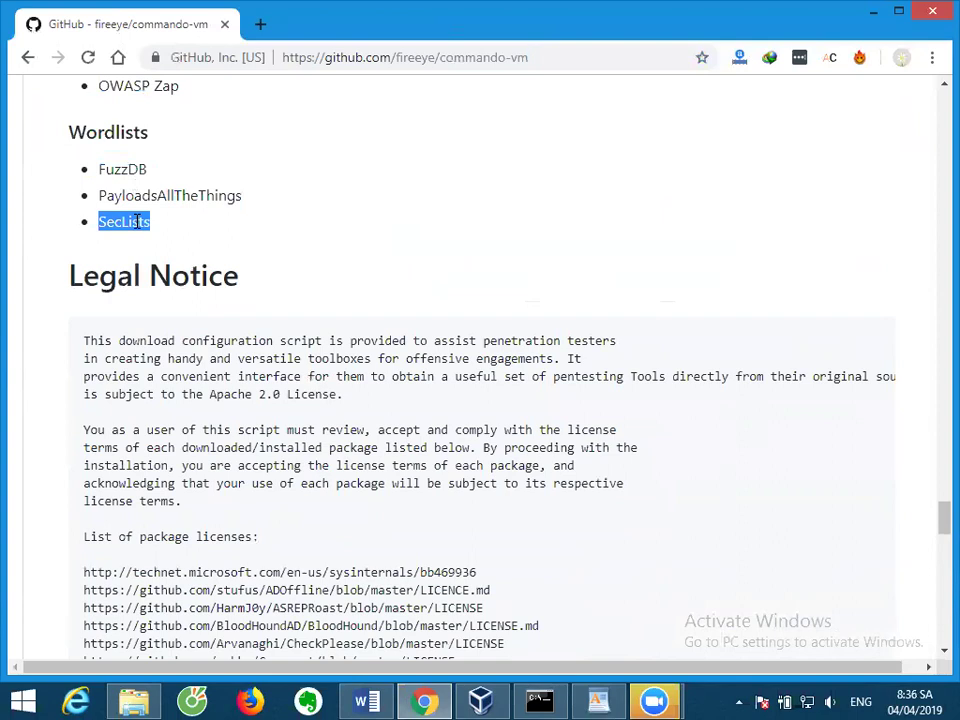
Scroll to the footer, back up to the Installation requirements and 'Installing a new package', then switch to VirtualBox.
{"action": "scroll", "coordinate": [197, 296], "scroll_direction": "down", "scroll_amount": 20}
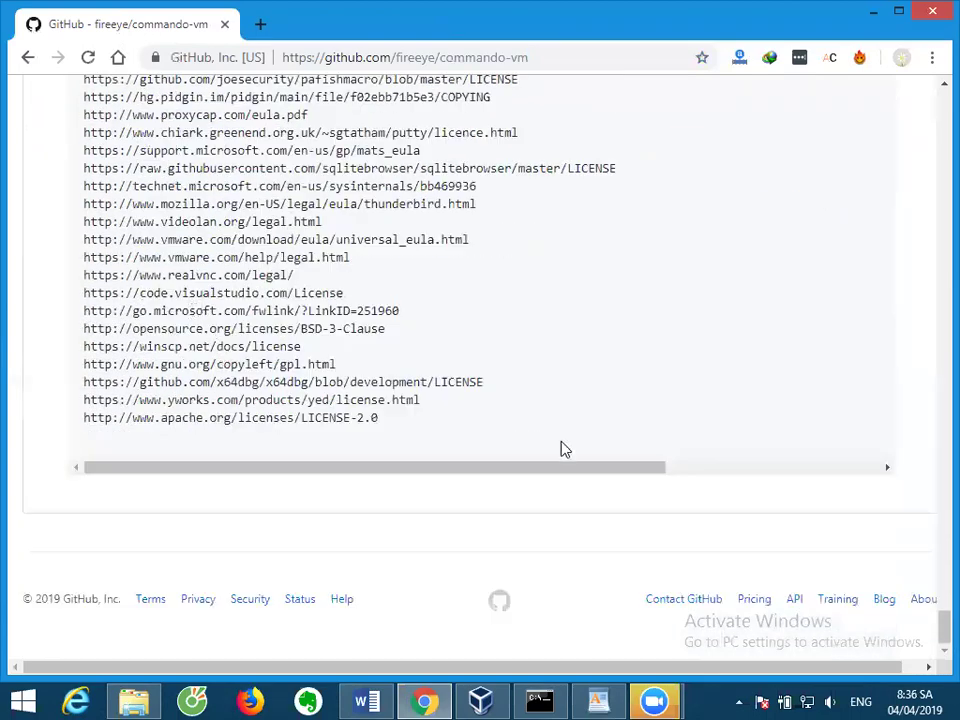
{"action": "left_click_drag", "start_coordinate": [933, 637], "coordinate": [935, 160]}
{"action": "scroll", "coordinate": [853, 324], "scroll_direction": "down", "scroll_amount": 6}
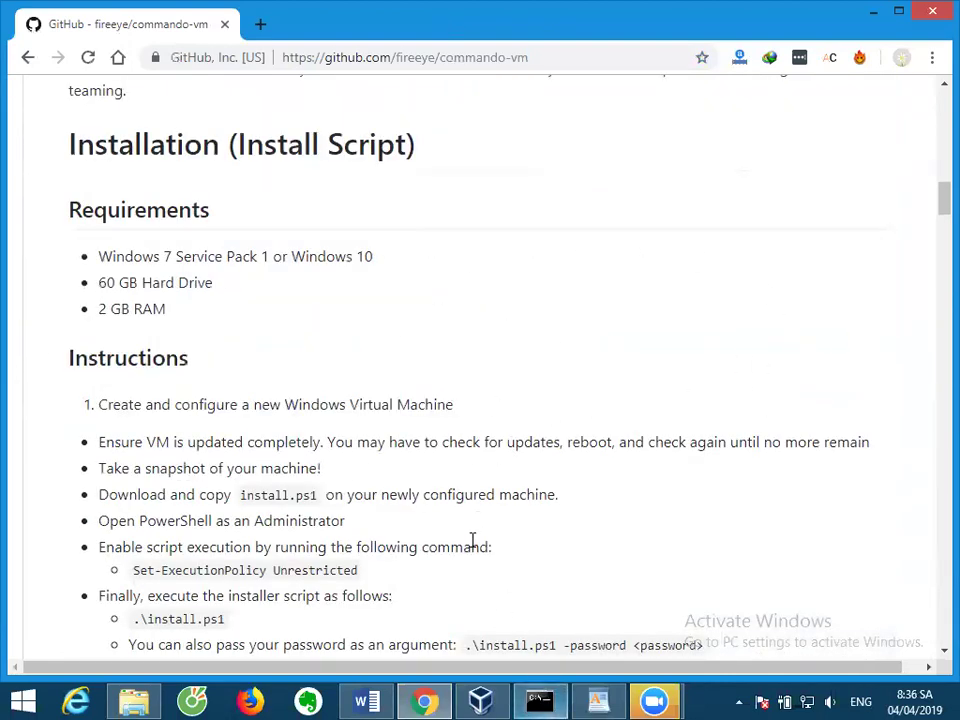
{"action": "scroll", "coordinate": [540, 517], "scroll_direction": "down", "scroll_amount": 6}
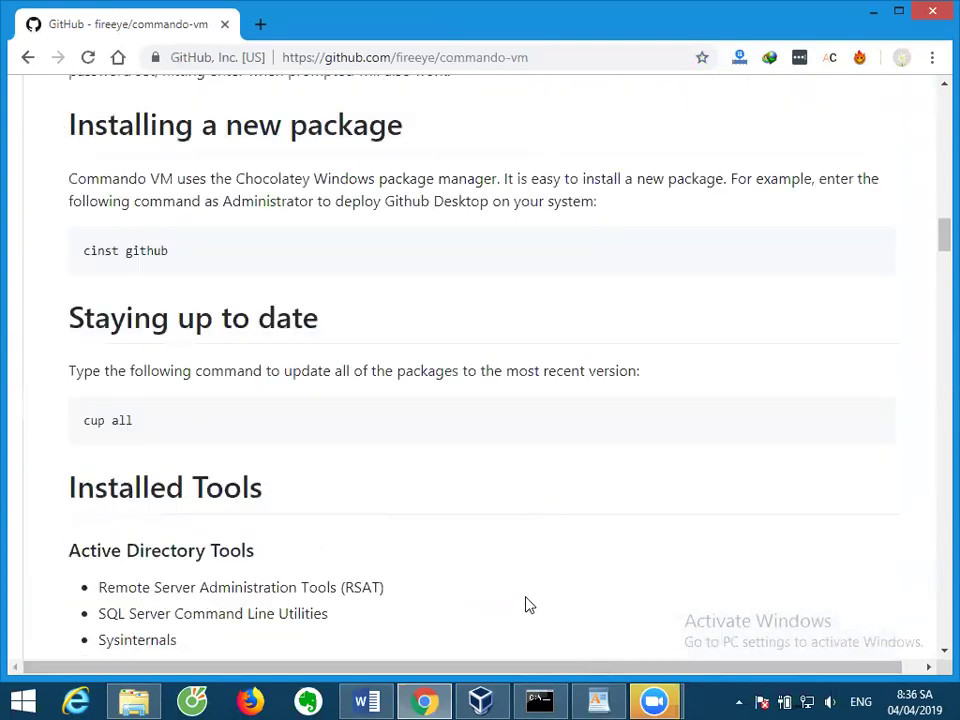
{"action": "left_click", "coordinate": [503, 700]}
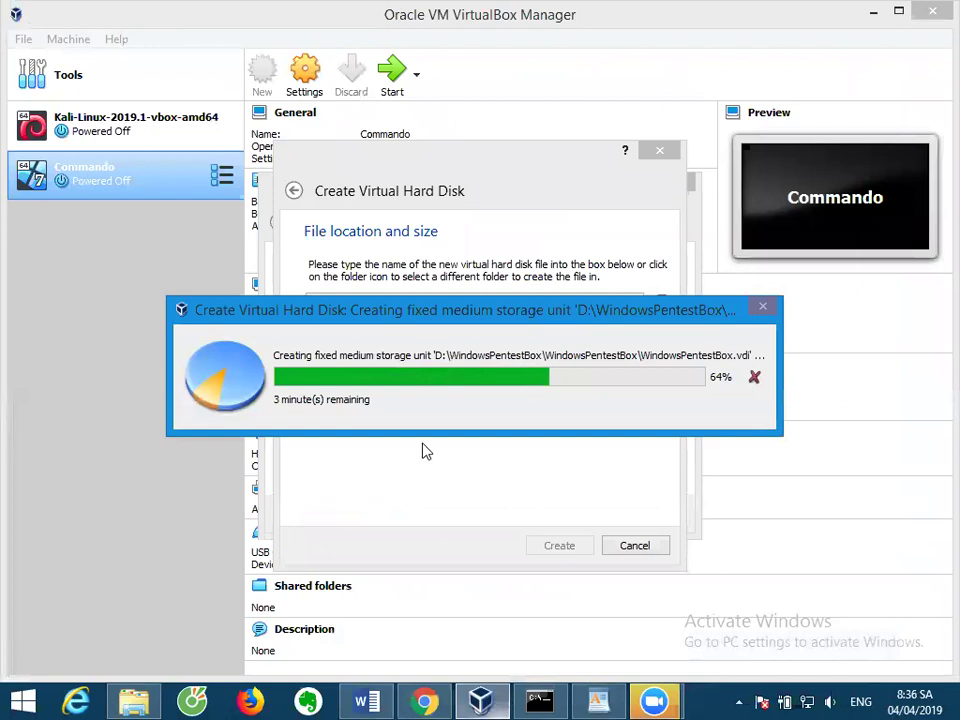
Move the disk-creation progress window aside and wait until it reaches 82%, then return to the browser.
{"action": "left_click_drag", "start_coordinate": [412, 322], "coordinate": [394, 266]}
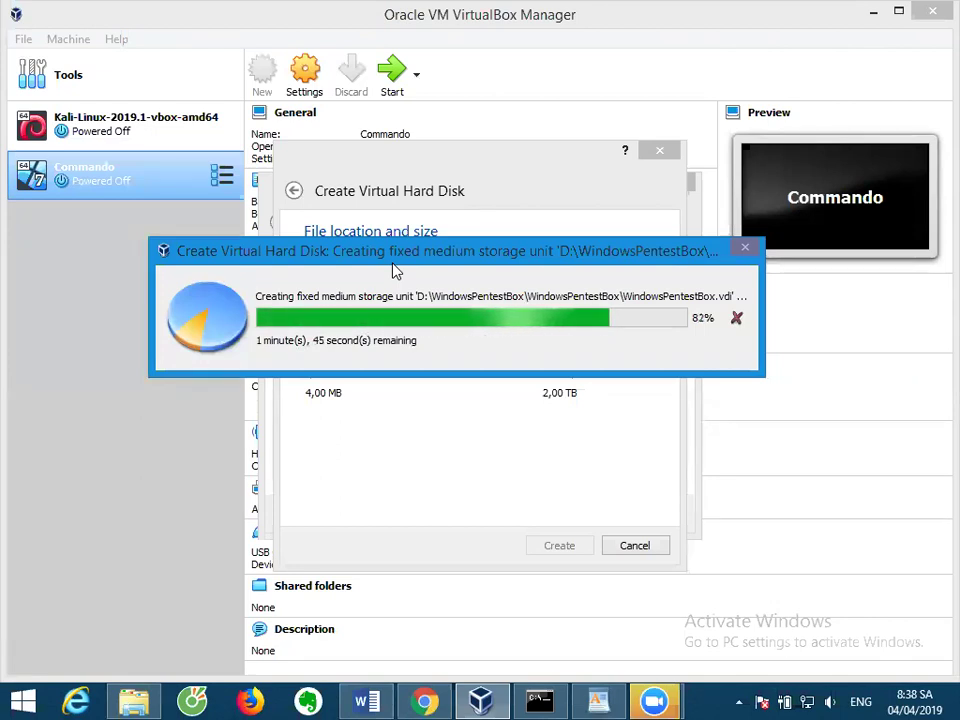
{"action": "left_click", "coordinate": [424, 701]}
{"action": "key", "text": "ctrl+t"}
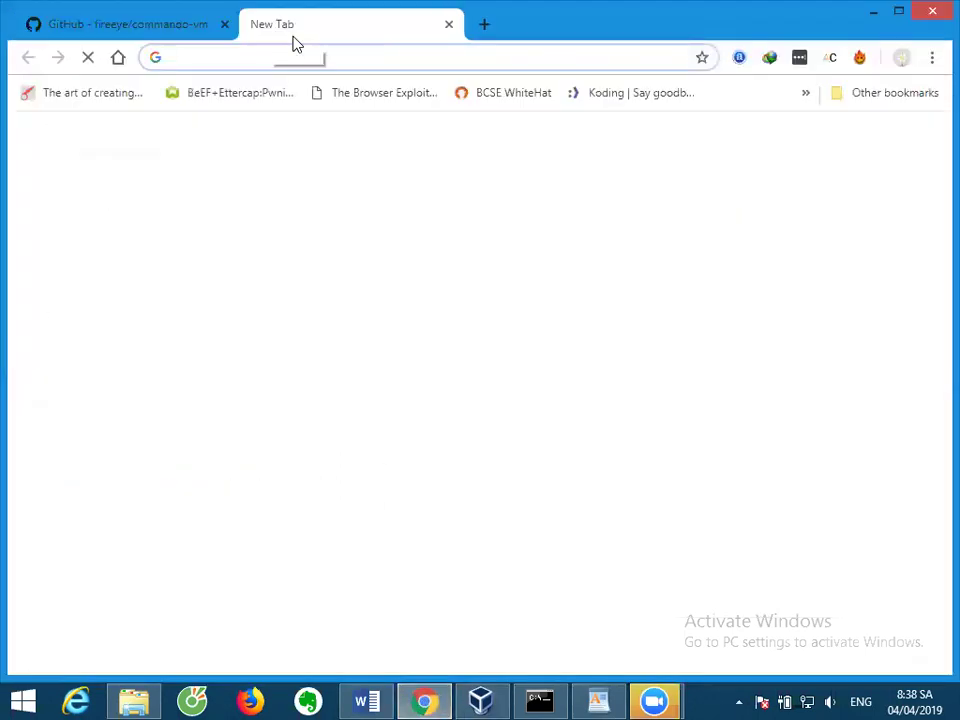
{"action": "type", "text": "sans sift"}
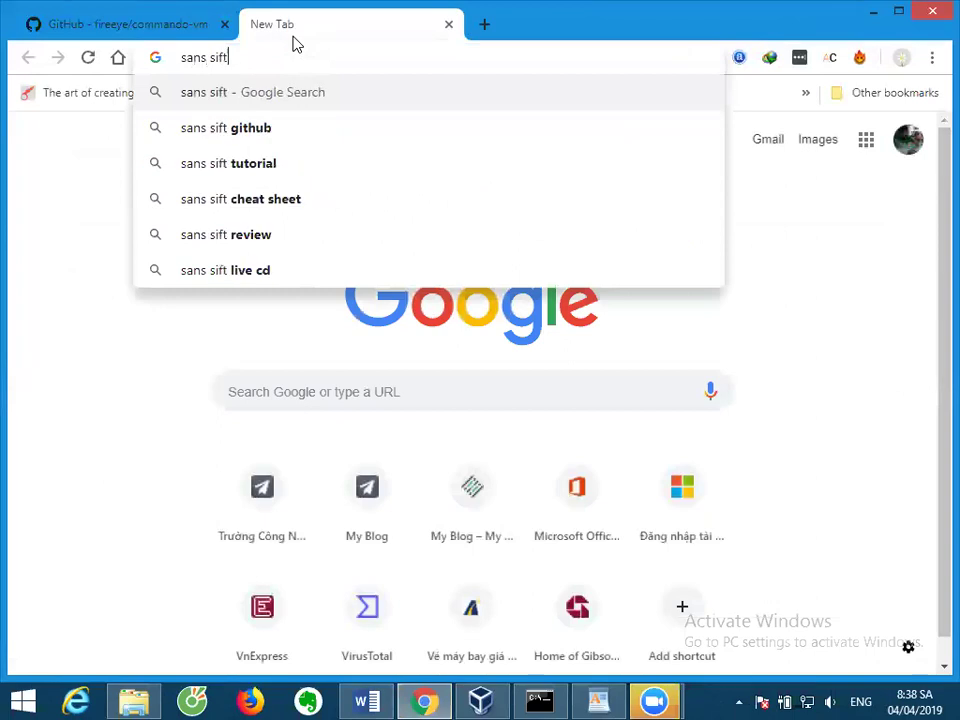
{"action": "key", "text": "Return"}
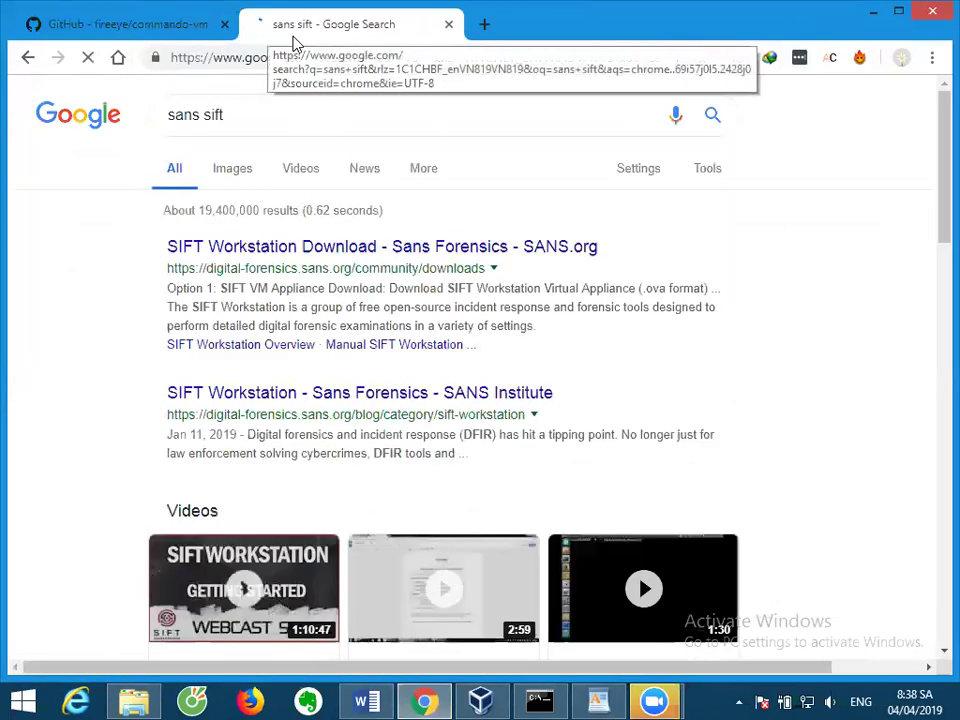
{"action": "left_click", "coordinate": [233, 253]}
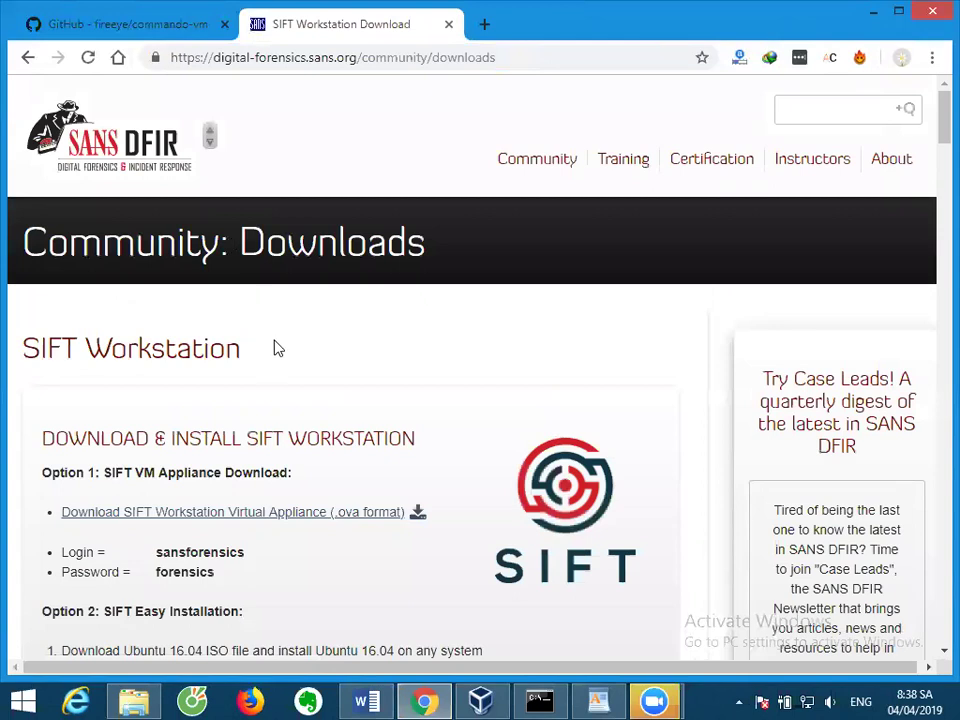
{"action": "scroll", "coordinate": [278, 348], "scroll_direction": "down", "scroll_amount": 1}
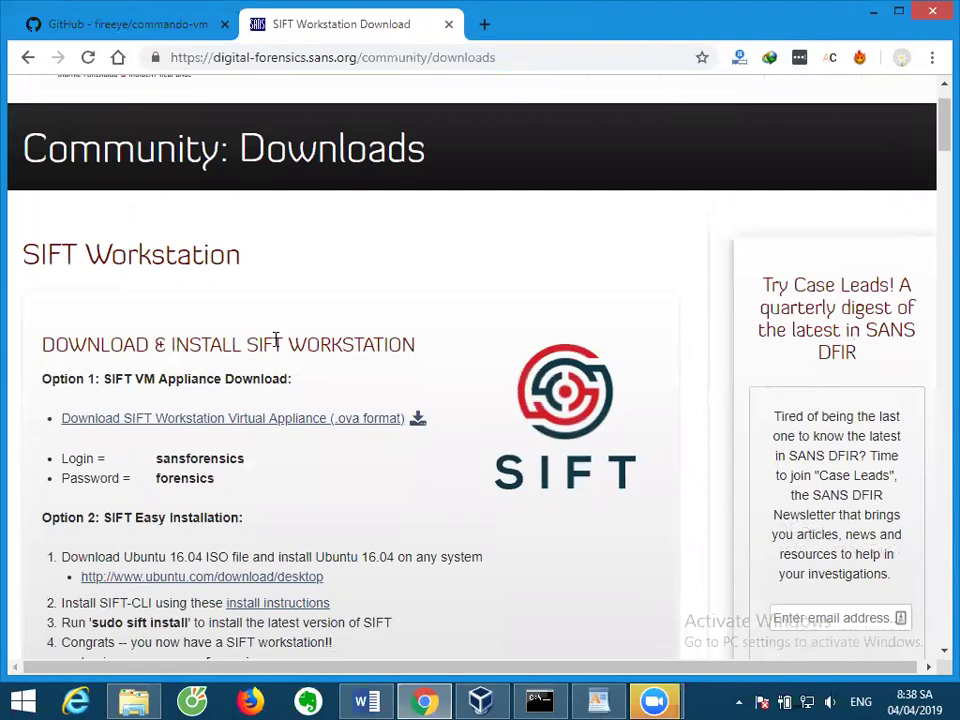
{"action": "scroll", "coordinate": [320, 370], "scroll_direction": "down", "scroll_amount": 2}
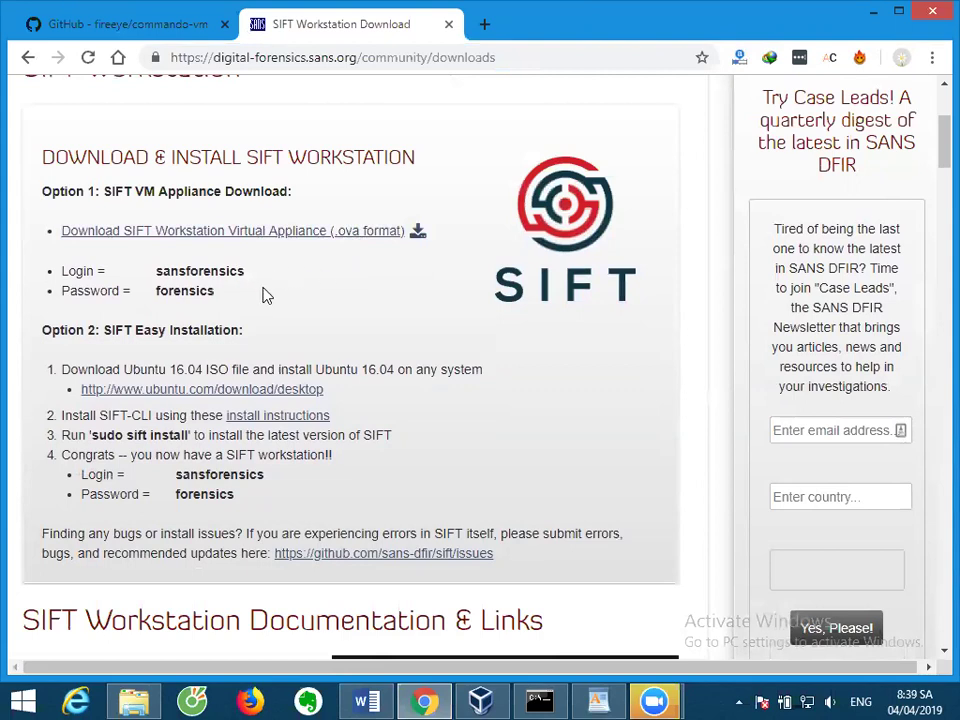
{"action": "scroll", "coordinate": [266, 295], "scroll_direction": "up", "scroll_amount": 1}
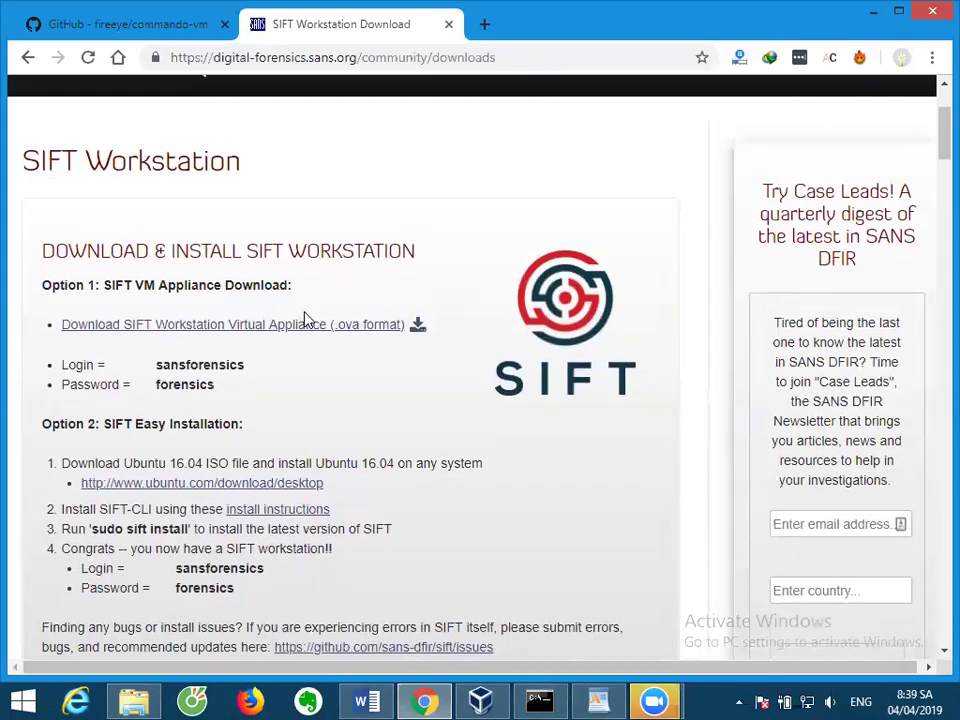
{"action": "scroll", "coordinate": [308, 318], "scroll_direction": "down", "scroll_amount": 4}
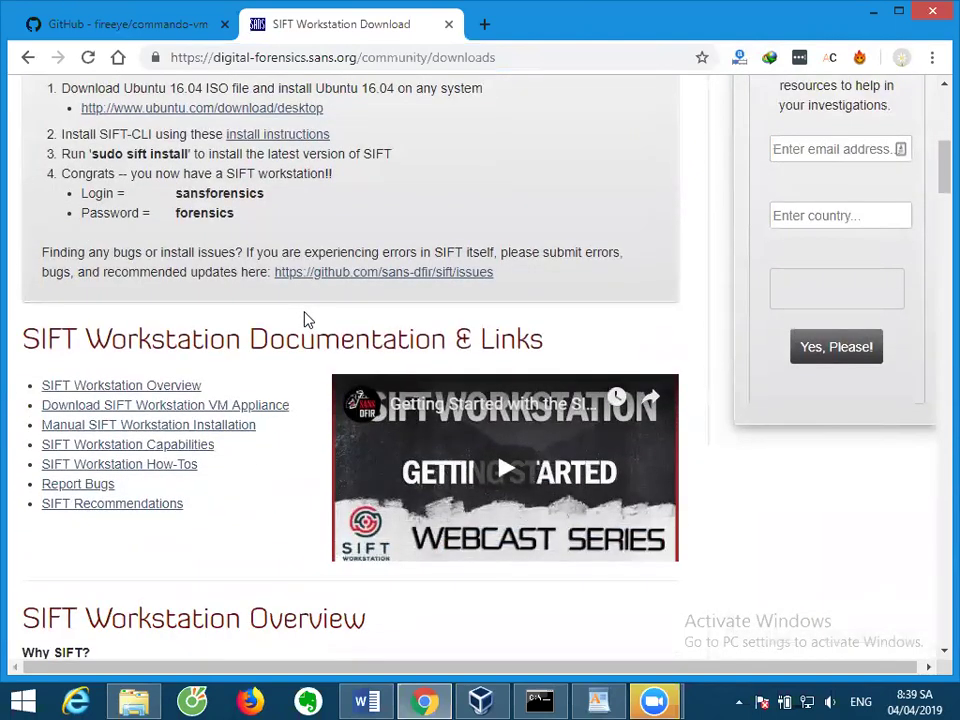
{"action": "scroll", "coordinate": [308, 318], "scroll_direction": "down", "scroll_amount": 3}
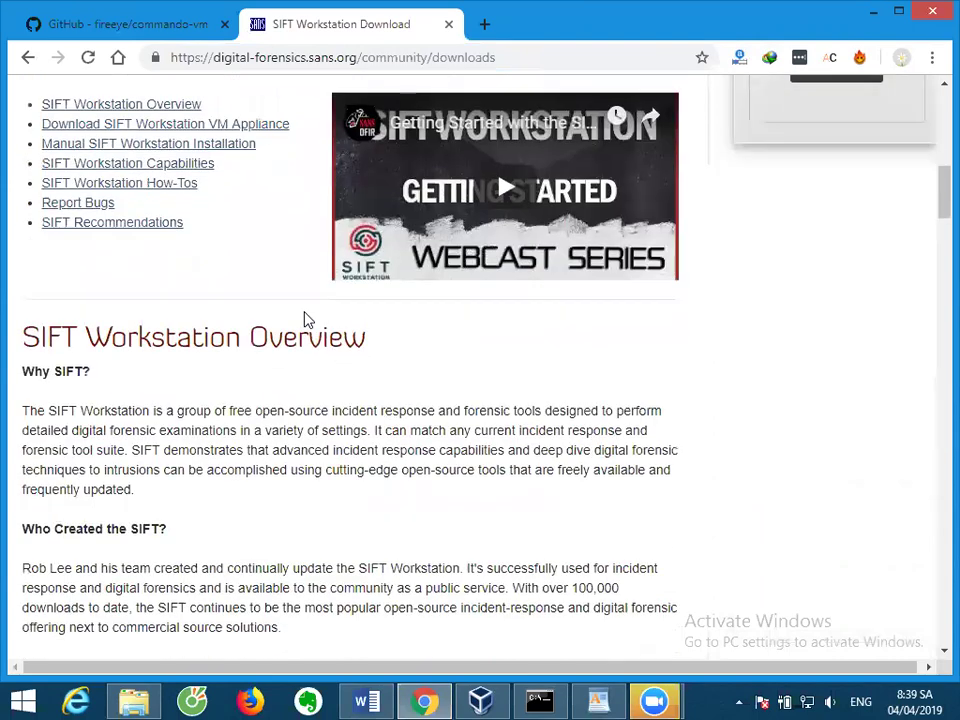
{"action": "scroll", "coordinate": [308, 318], "scroll_direction": "down", "scroll_amount": 3}
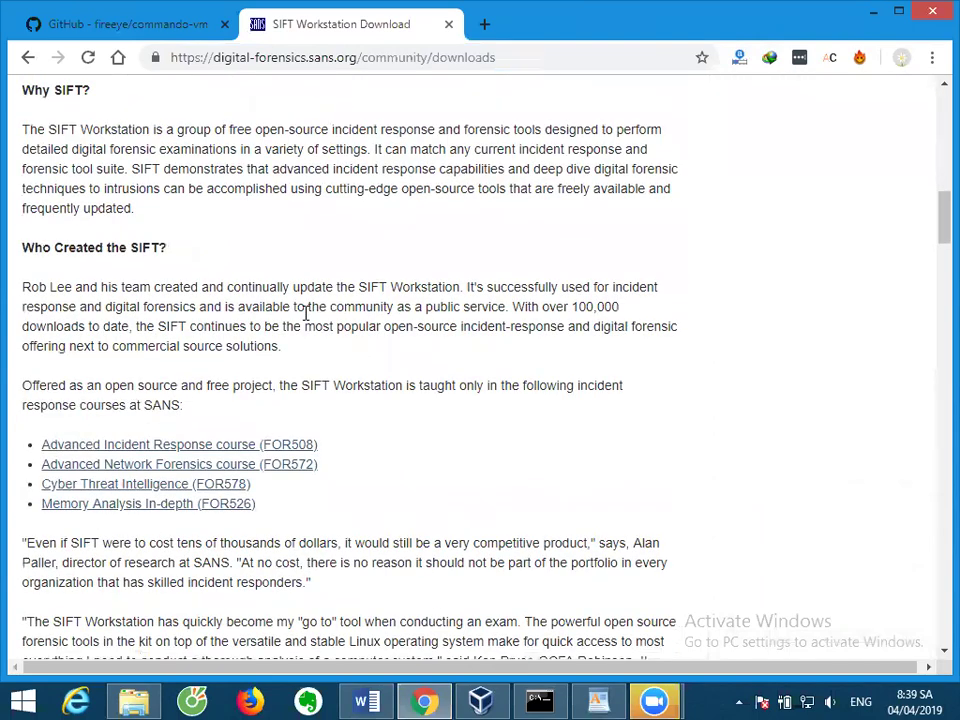
{"action": "scroll", "coordinate": [307, 314], "scroll_direction": "down", "scroll_amount": 3}
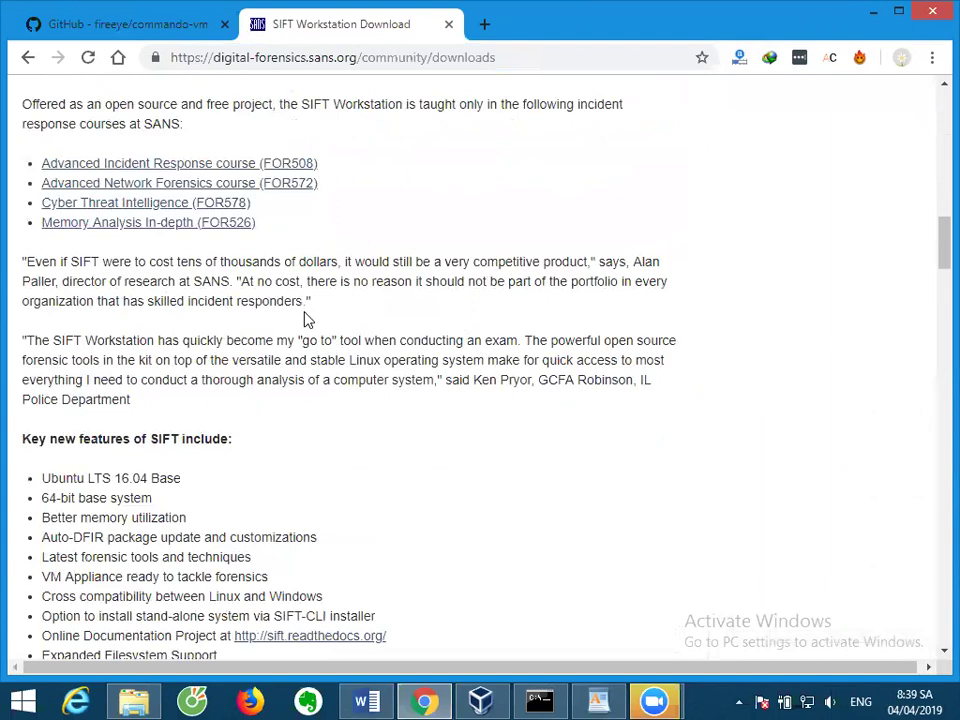
{"action": "scroll", "coordinate": [308, 318], "scroll_direction": "down", "scroll_amount": 5}
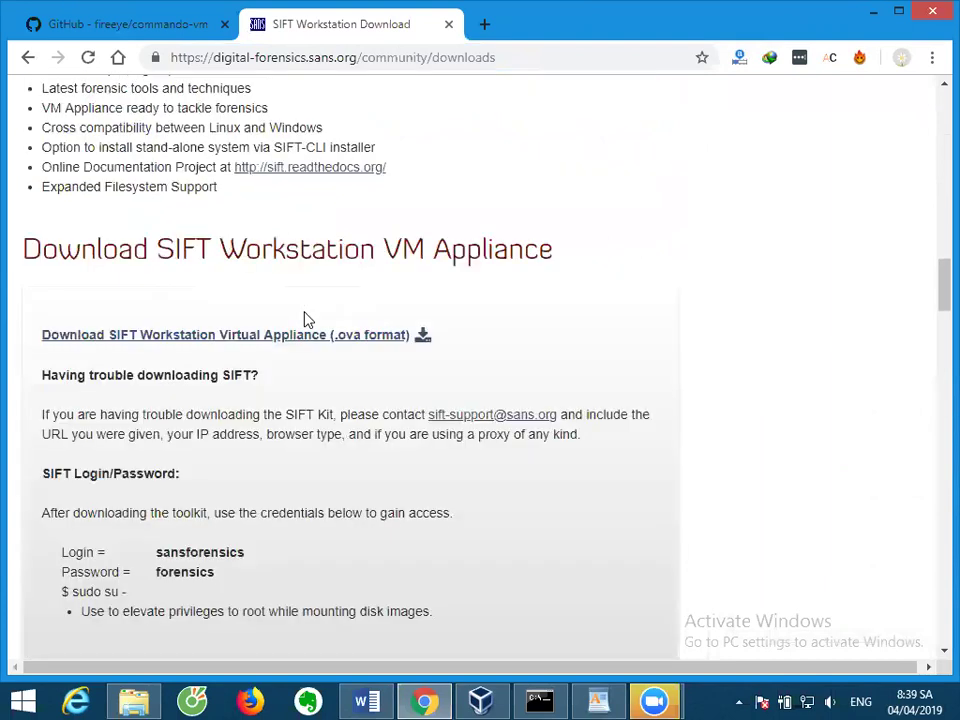
{"action": "scroll", "coordinate": [308, 320], "scroll_direction": "up", "scroll_amount": 4}
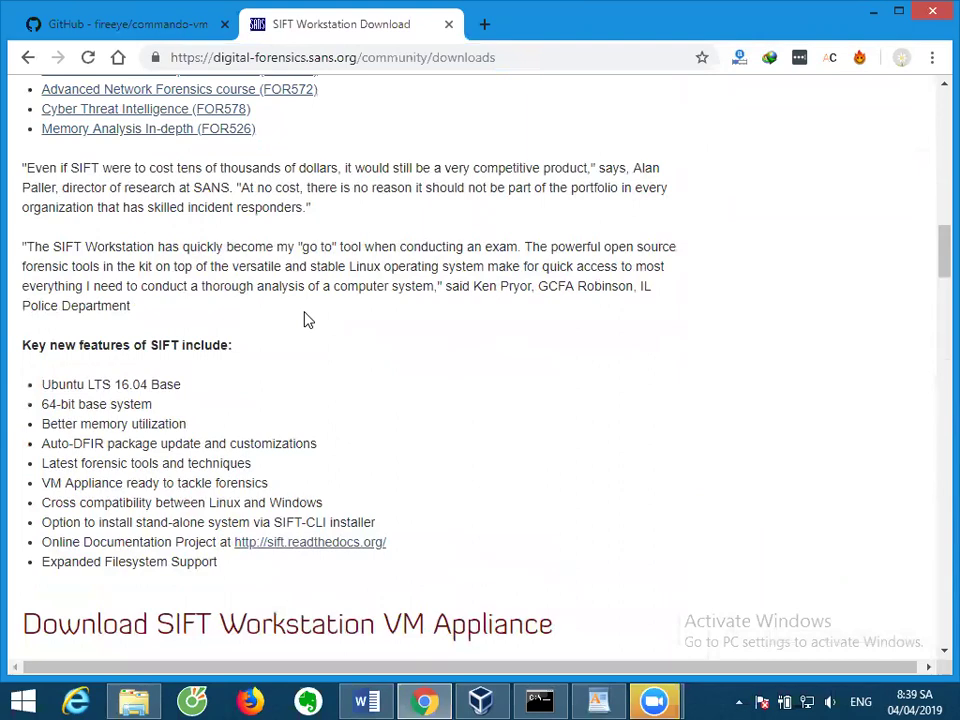
{"action": "scroll", "coordinate": [308, 320], "scroll_direction": "up", "scroll_amount": 1}
{"action": "scroll", "coordinate": [308, 318], "scroll_direction": "up", "scroll_amount": 2}
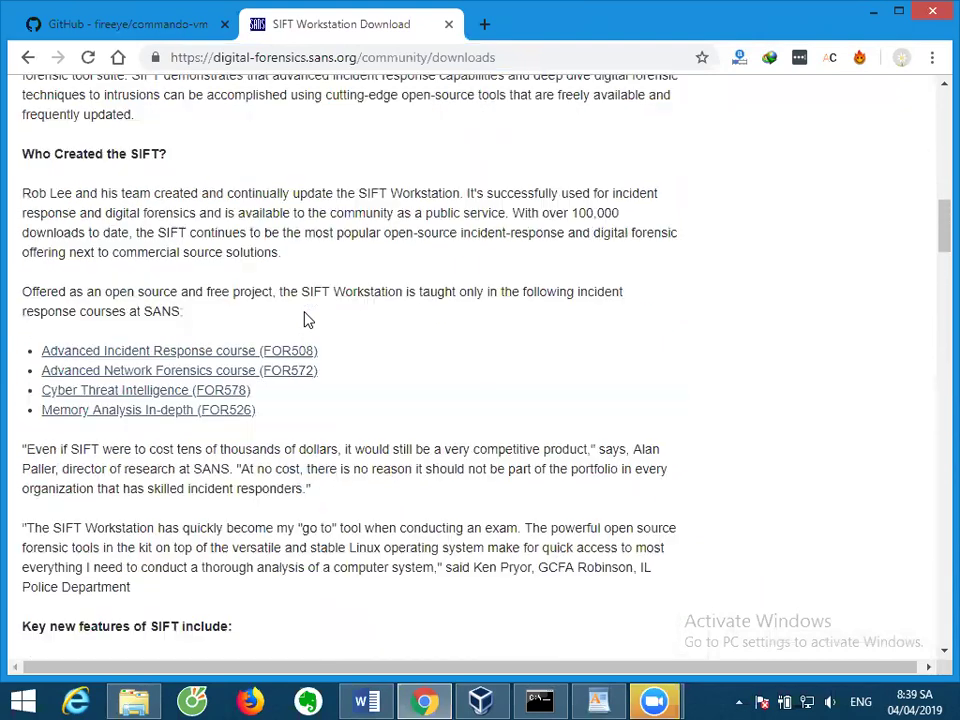
{"action": "scroll", "coordinate": [308, 320], "scroll_direction": "up", "scroll_amount": 4}
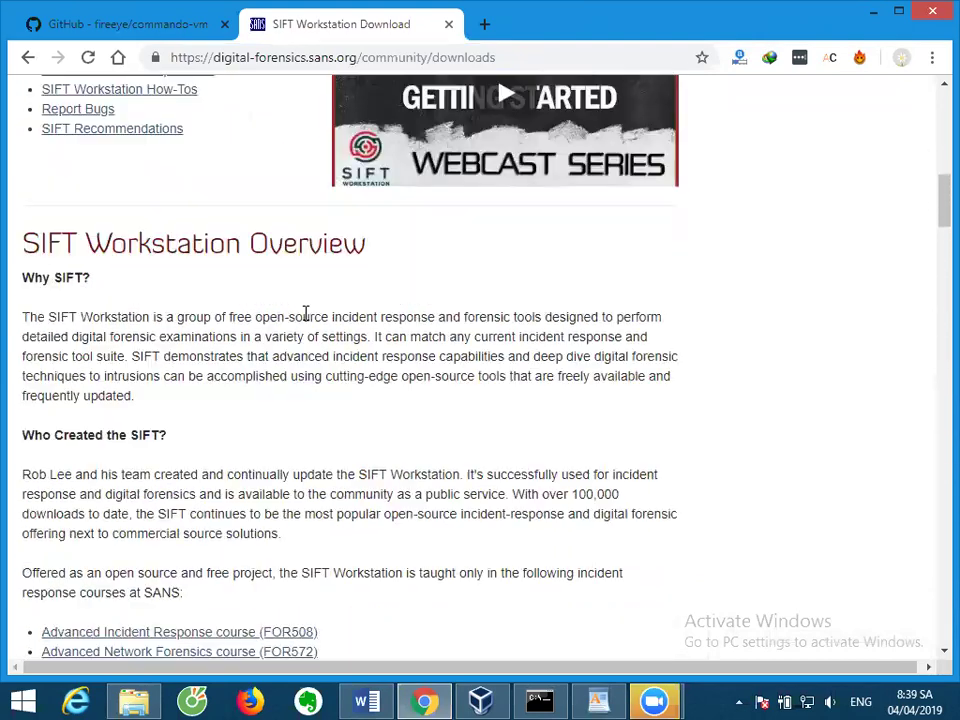
{"action": "scroll", "coordinate": [308, 320], "scroll_direction": "up", "scroll_amount": 1}
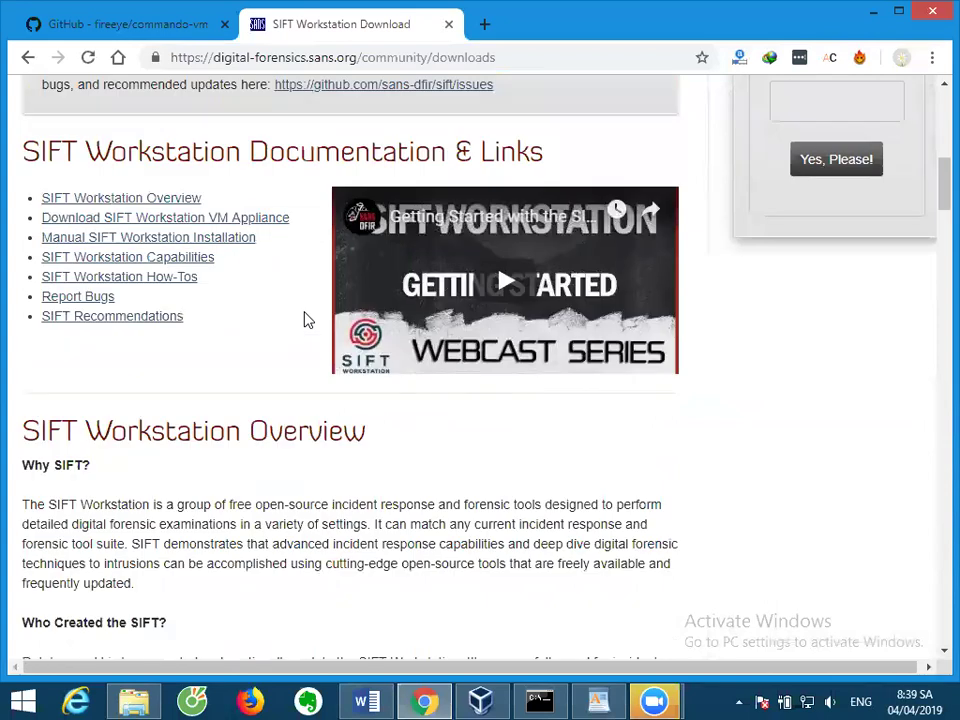
{"action": "scroll", "coordinate": [308, 320], "scroll_direction": "up", "scroll_amount": 1}
{"action": "scroll", "coordinate": [308, 320], "scroll_direction": "up", "scroll_amount": 1}
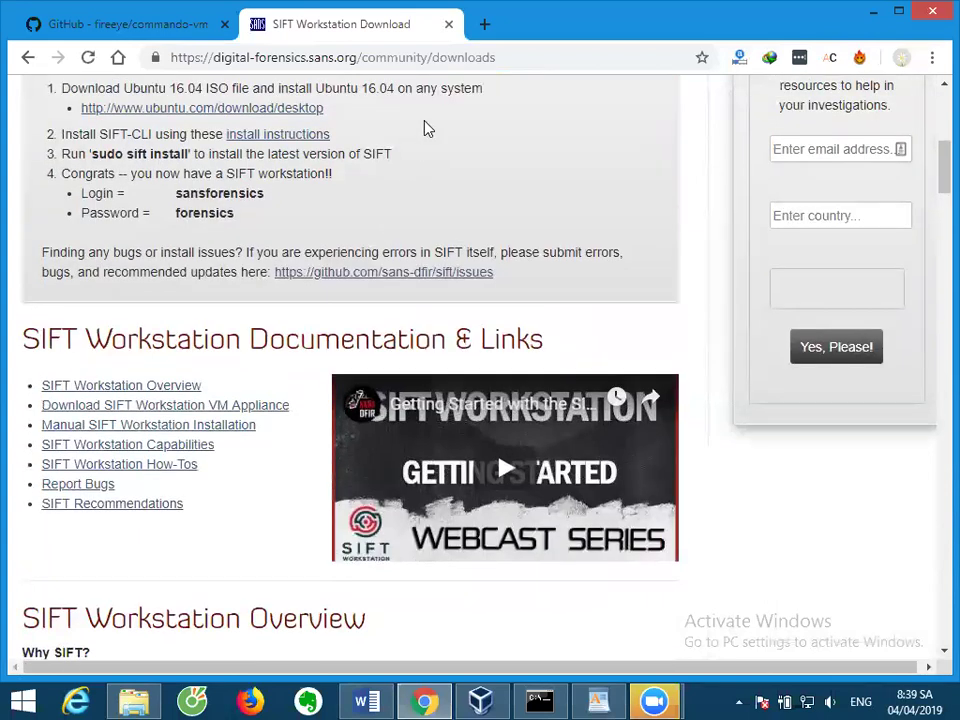
Search Google for 'sans poster' from the address bar.
{"action": "left_click", "coordinate": [414, 60]}
{"action": "type", "text": "sans "}
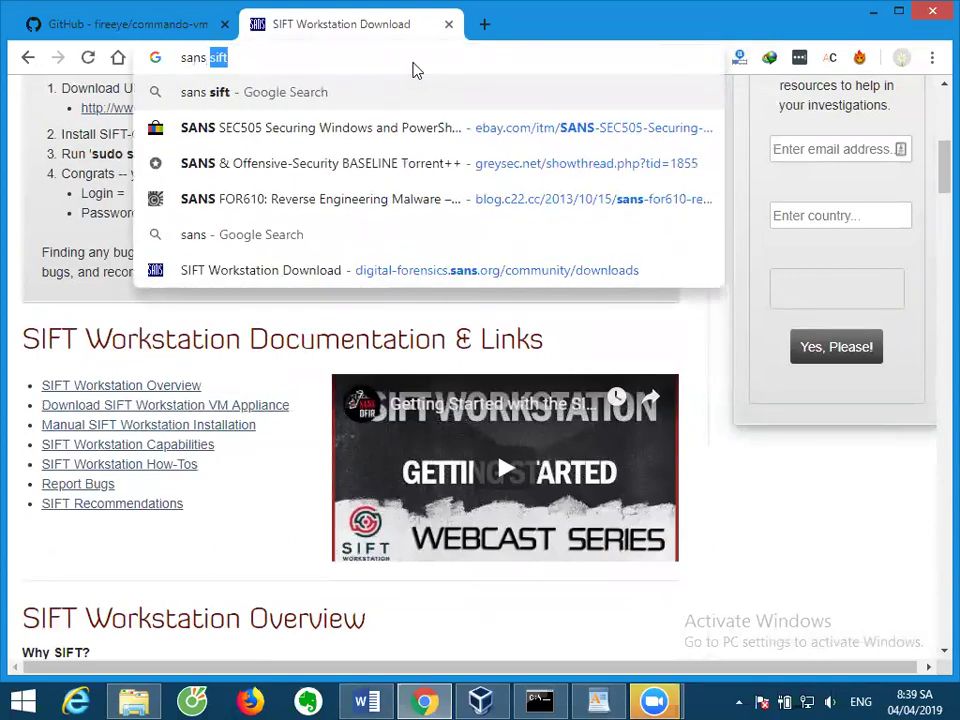
{"action": "type", "text": "poster"}
{"action": "key", "text": "Return"}
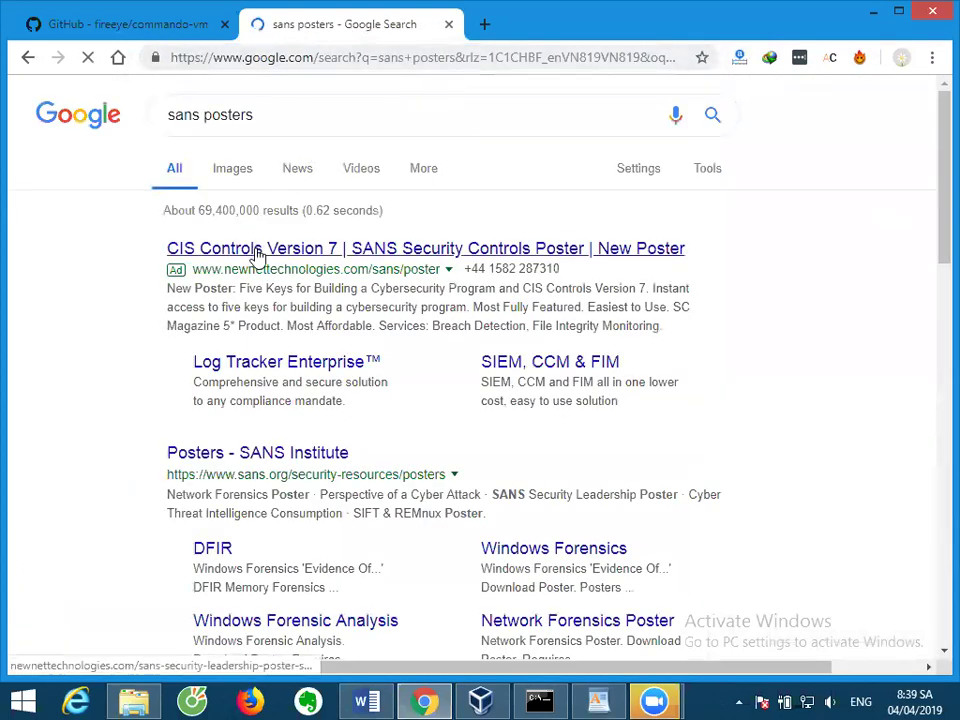
{"action": "scroll", "coordinate": [258, 252], "scroll_direction": "down", "scroll_amount": 3}
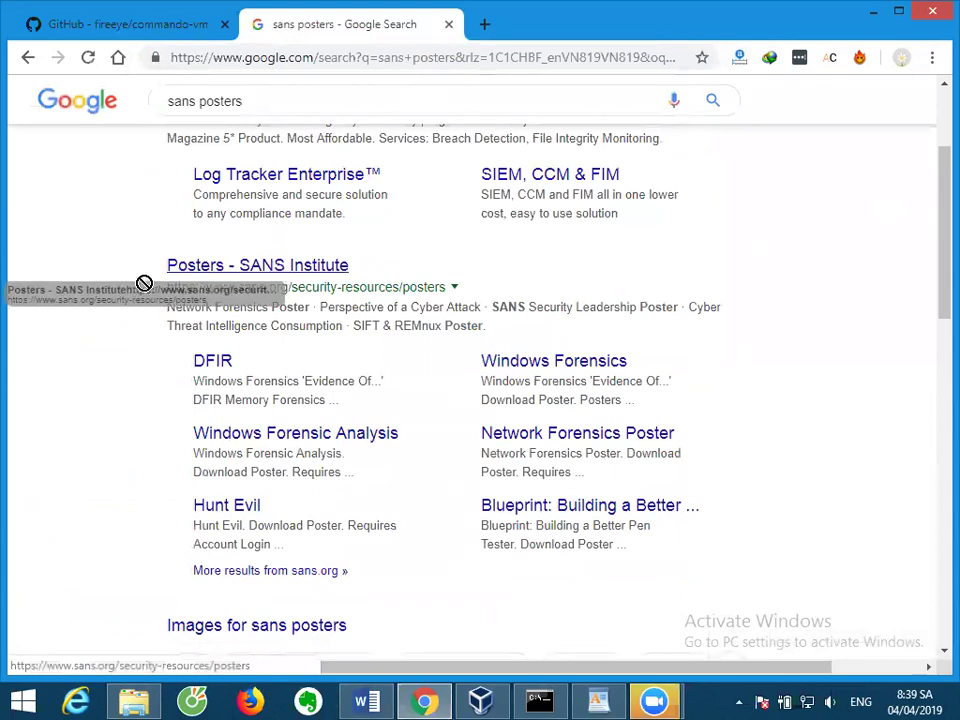
Open the Hunt Evil poster page in a new tab and go to its Account Login.
{"action": "right_click", "coordinate": [249, 514]}
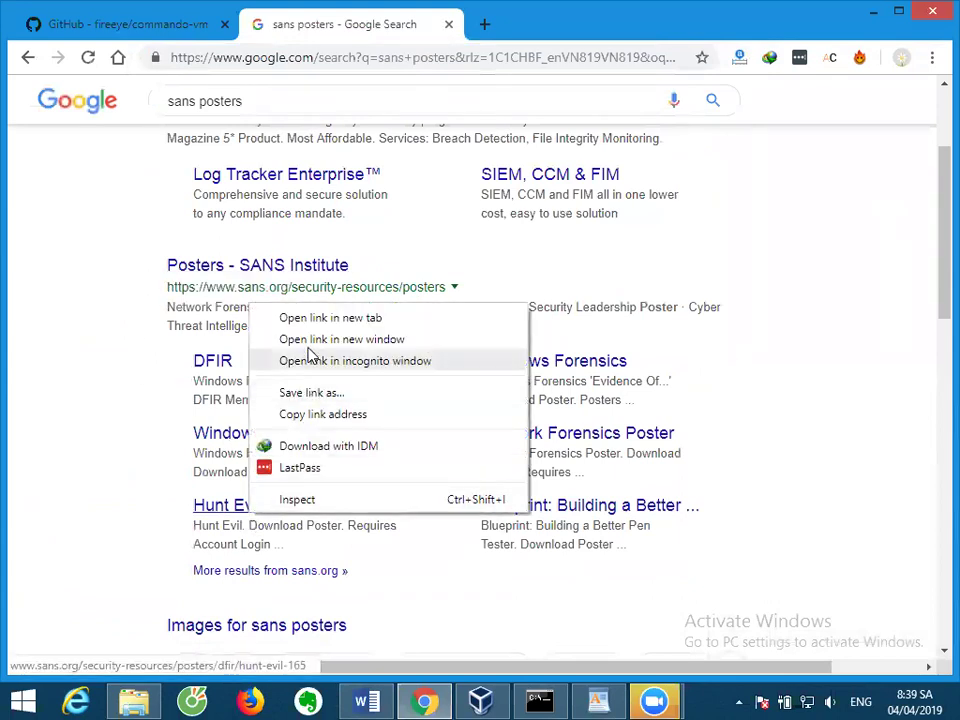
{"action": "left_click", "coordinate": [322, 318]}
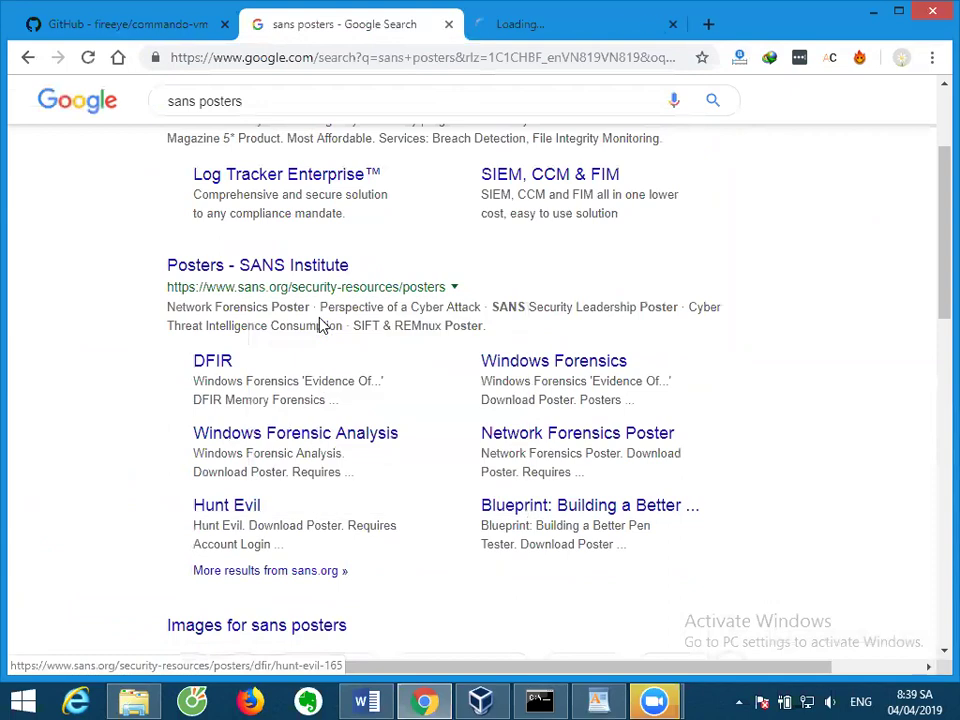
{"action": "left_click", "coordinate": [550, 34]}
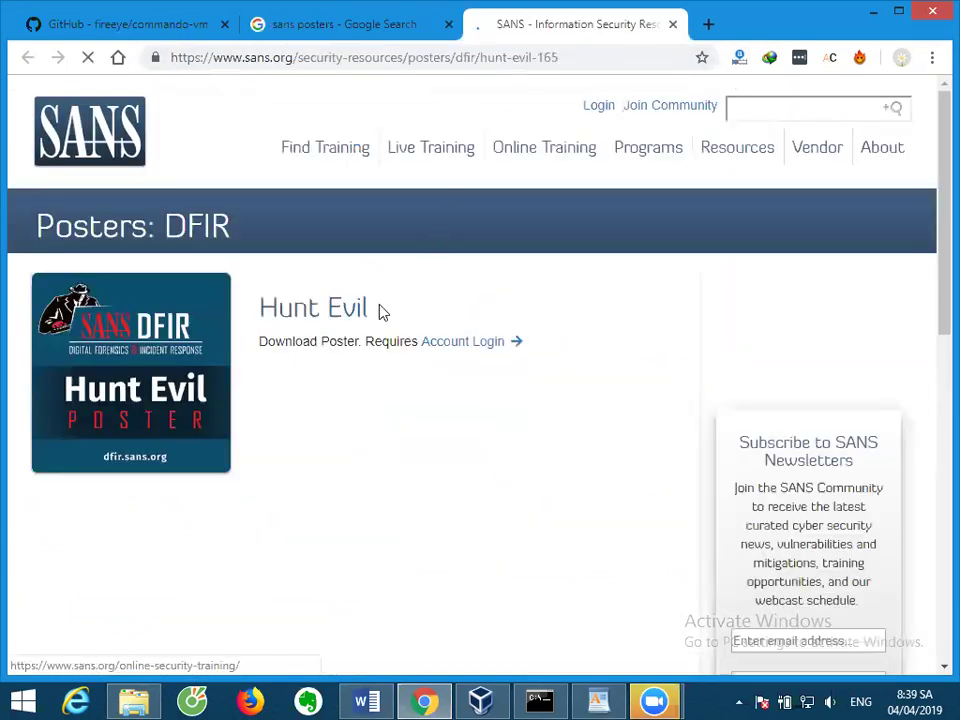
{"action": "scroll", "coordinate": [360, 366], "scroll_direction": "down", "scroll_amount": 2}
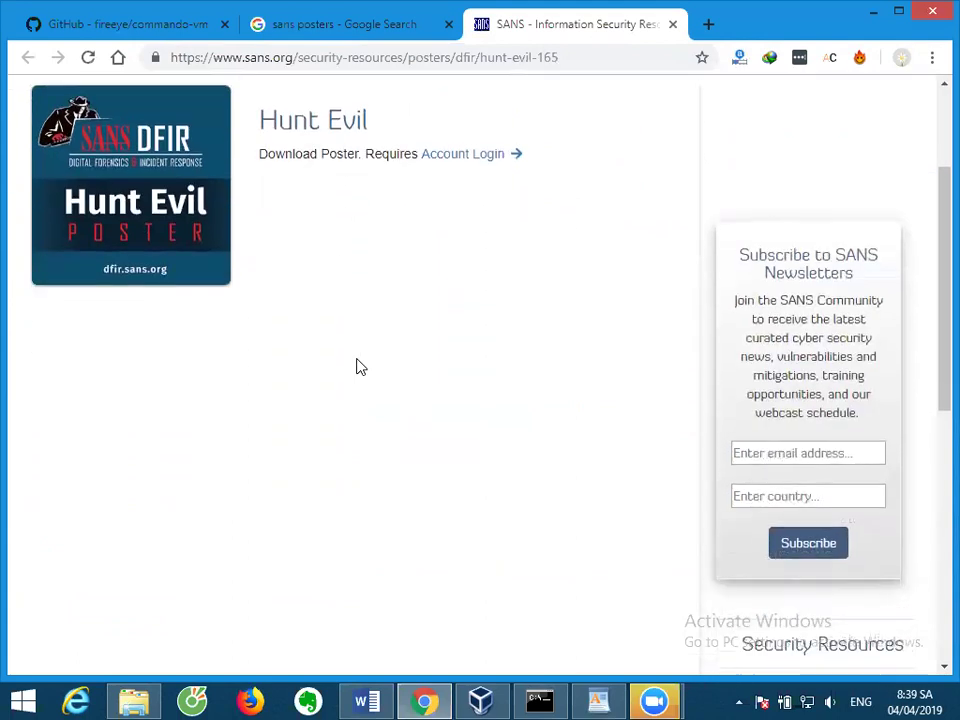
{"action": "scroll", "coordinate": [380, 356], "scroll_direction": "up", "scroll_amount": 1}
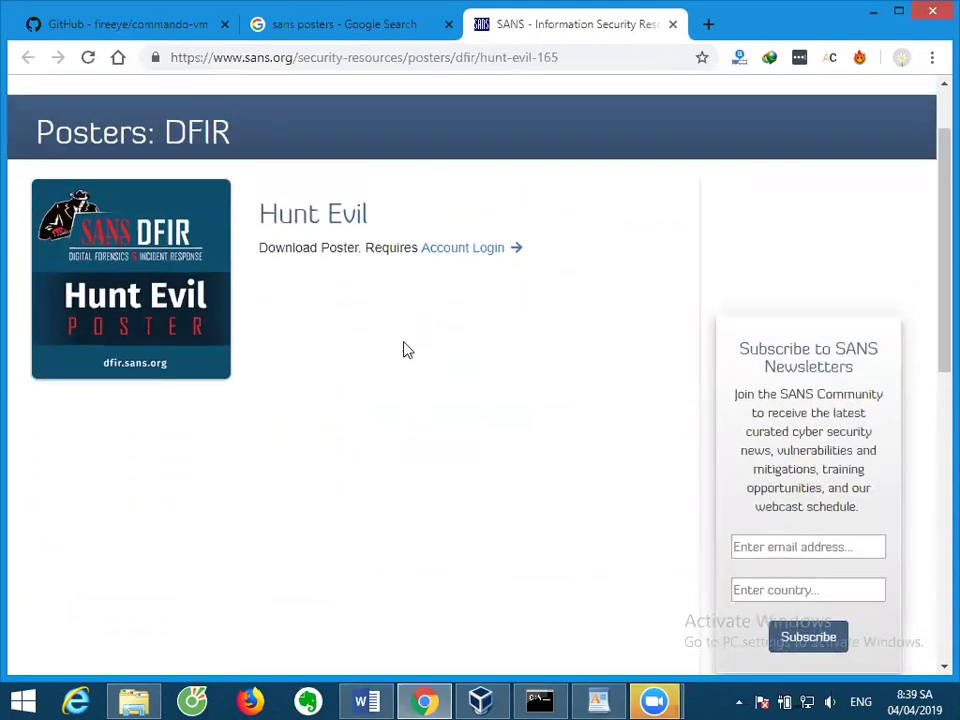
{"action": "left_click", "coordinate": [459, 255]}
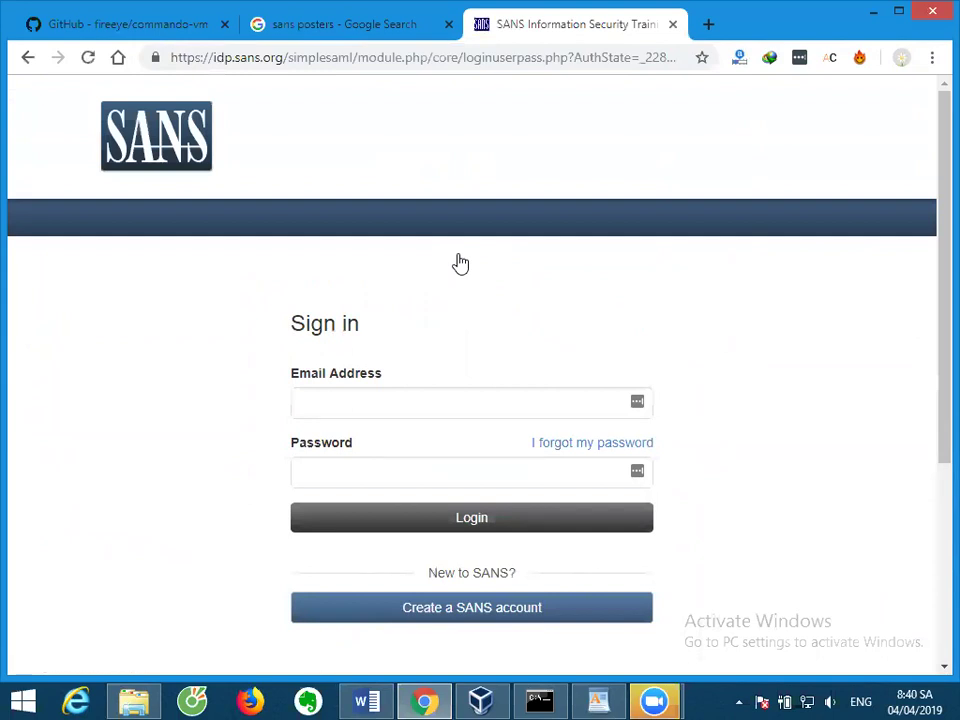
Try signing in to SANS with the account e-mail address and password.
{"action": "left_click", "coordinate": [424, 403]}
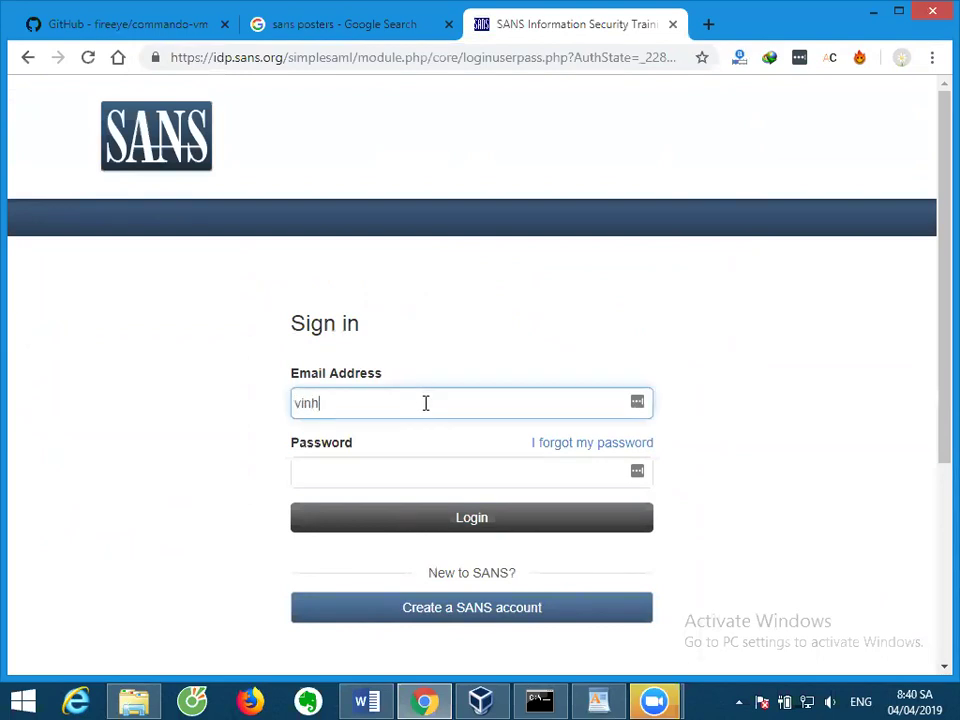
{"action": "key", "text": "Tab"}
{"action": "type", "text": "*********"}
{"action": "key", "text": "Return"}
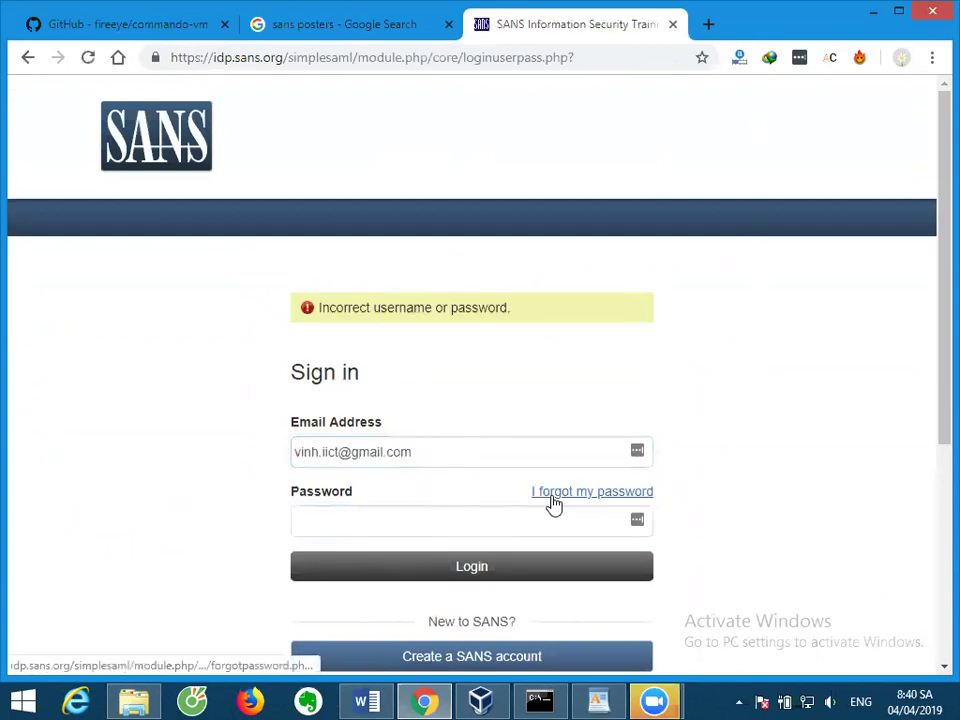
Request a password reset via 'I forgot my password' using the same account e-mail.
{"action": "scroll", "coordinate": [506, 508], "scroll_direction": "down", "scroll_amount": 1}
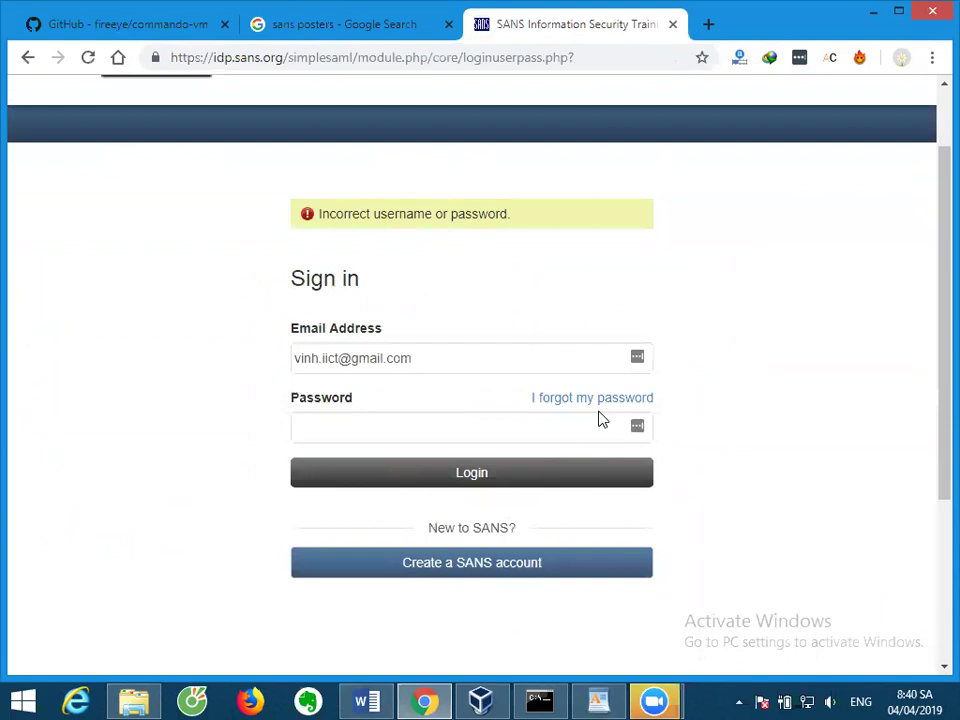
{"action": "triple_click", "coordinate": [510, 364]}
{"action": "key", "text": "ctrl+c"}
{"action": "key", "text": "Right"}
{"action": "left_click", "coordinate": [560, 398]}
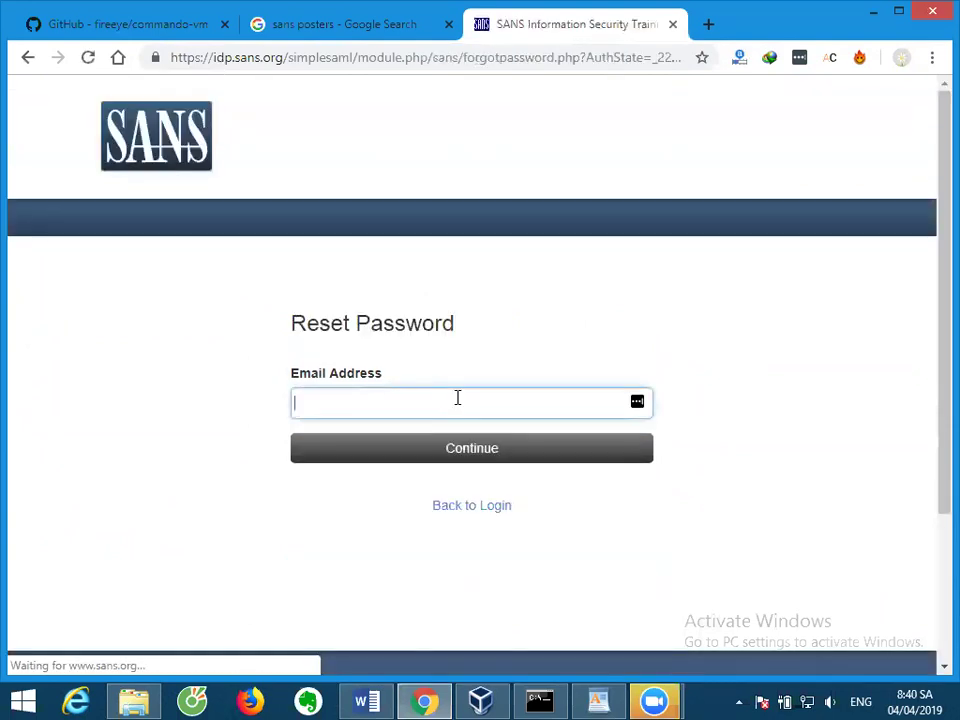
{"action": "key", "text": "ctrl+v"}
{"action": "left_click", "coordinate": [497, 448]}
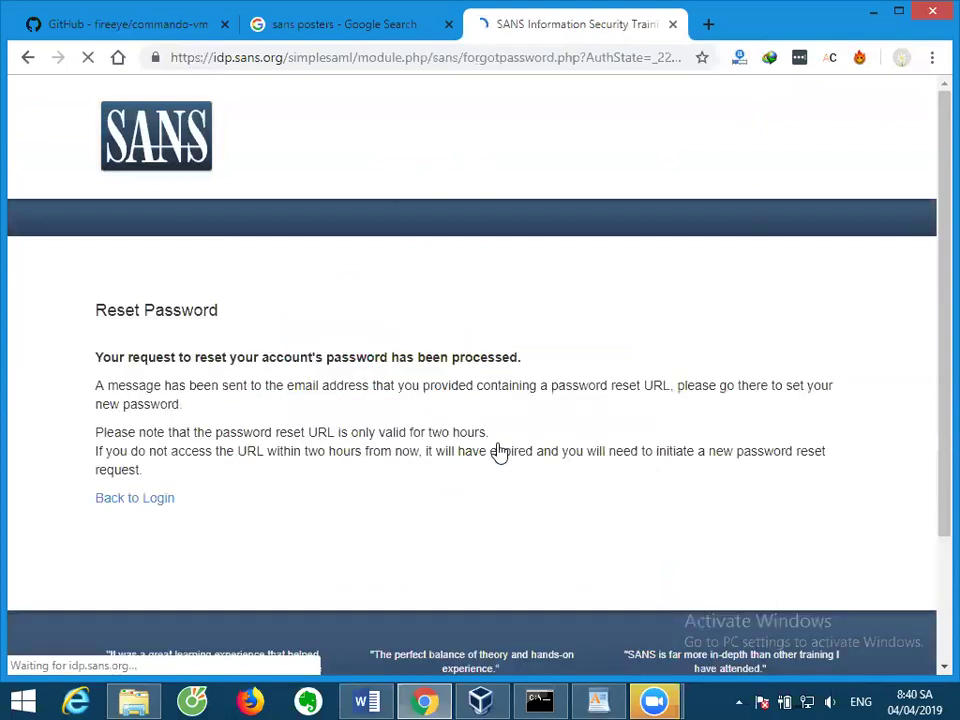
Open Gmail in a new tab via a 'gm' search, then switch back to VirtualBox Manager.
{"action": "key", "text": "ctrl+t"}
{"action": "type", "text": "gm"}
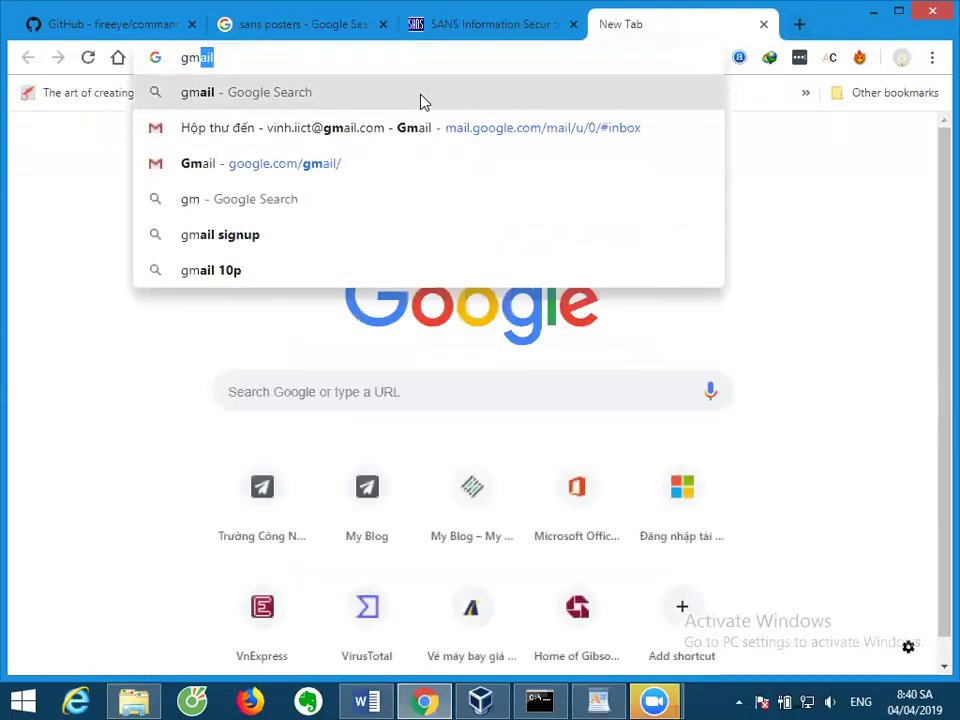
{"action": "key", "text": "Return"}
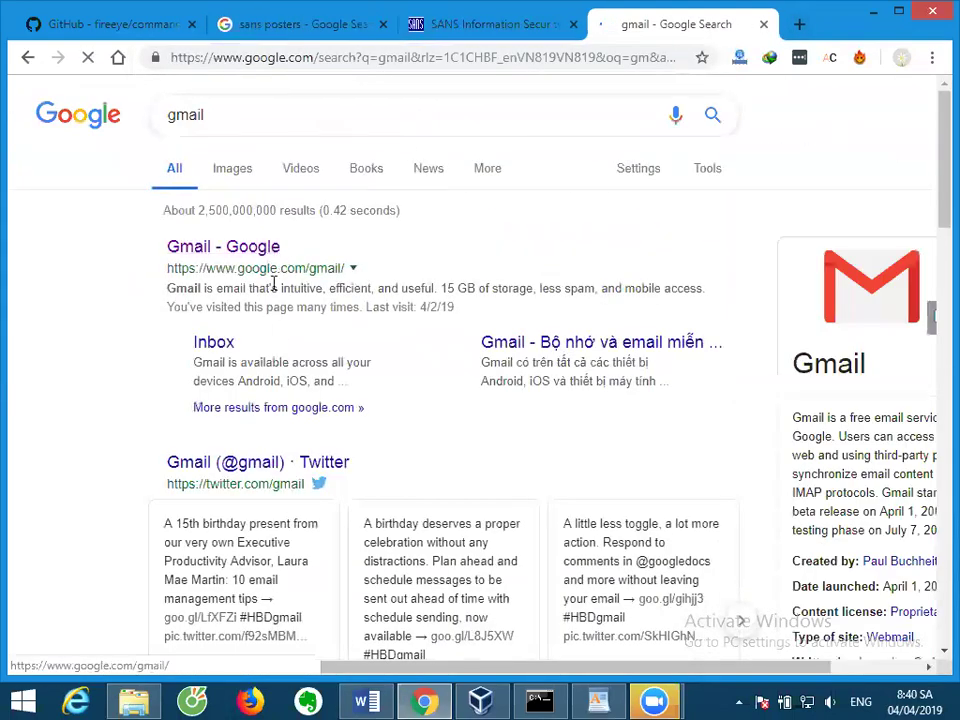
{"action": "left_click", "coordinate": [269, 250]}
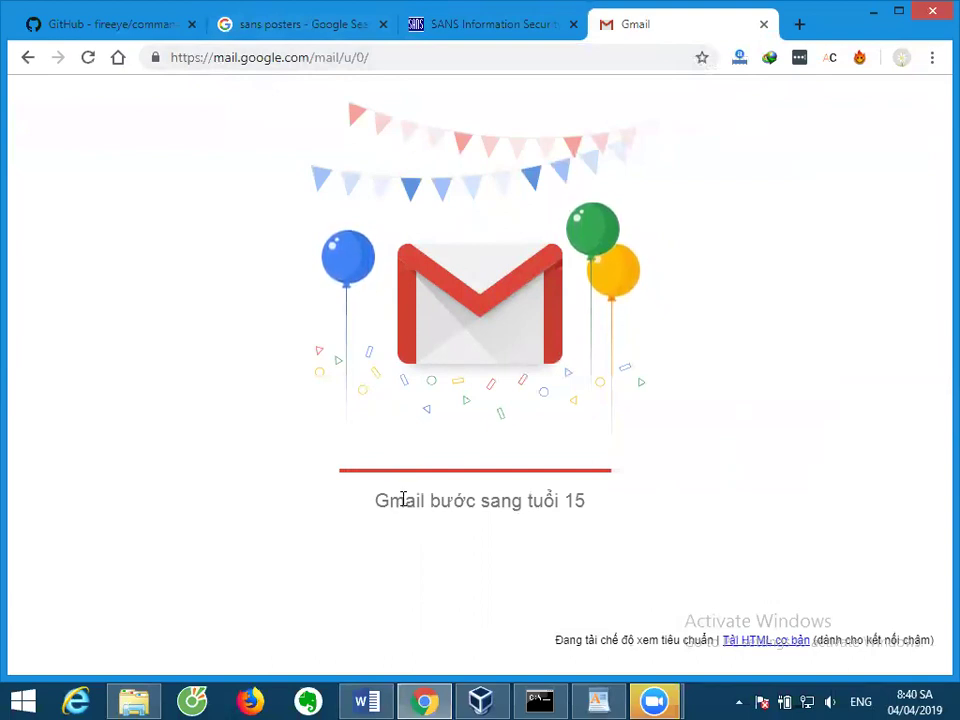
{"action": "left_click", "coordinate": [481, 702]}
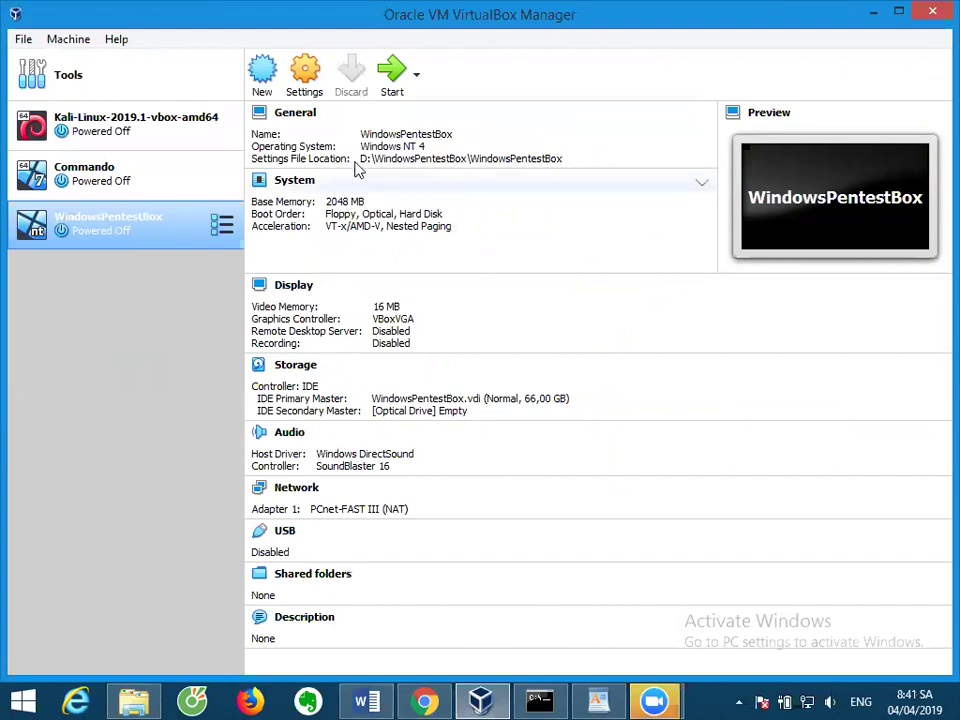
In WindowsPentestBox Storage settings, insert windows_7_sp1_aio_x86x64_july_2018_dvd.iso into the empty optical drive and save.
{"action": "left_click", "coordinate": [298, 91]}
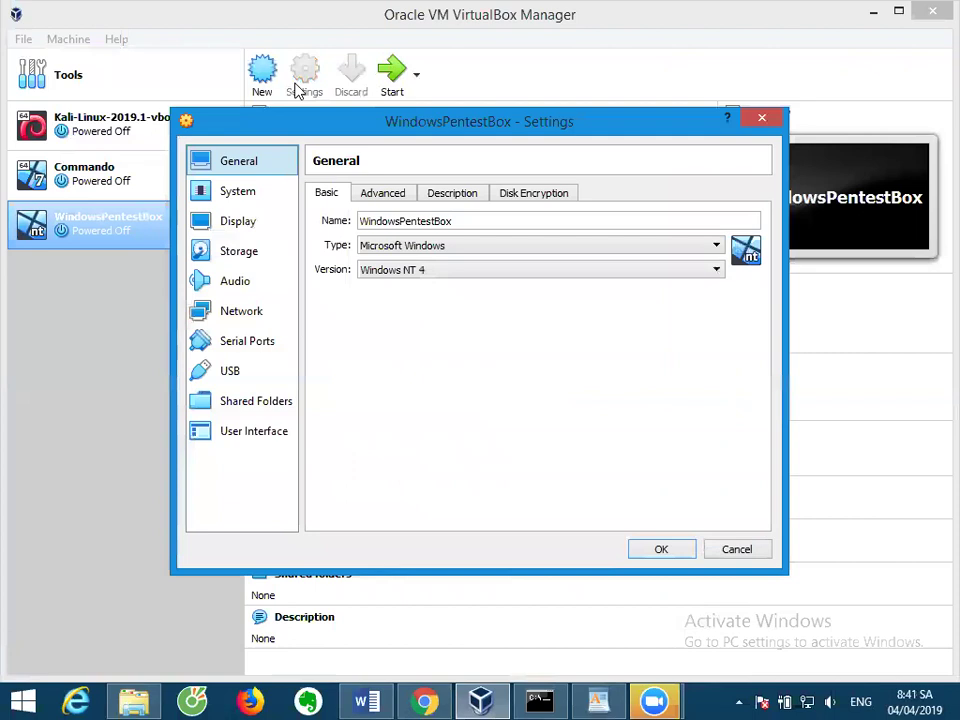
{"action": "left_click_drag", "start_coordinate": [280, 125], "coordinate": [256, 67]}
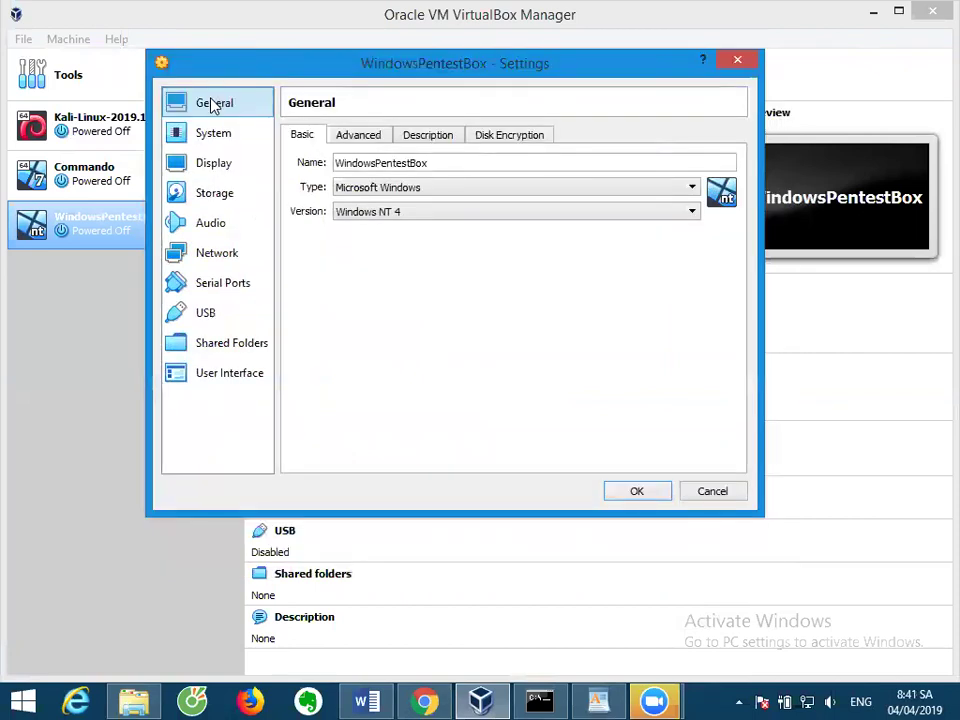
{"action": "left_click", "coordinate": [220, 196]}
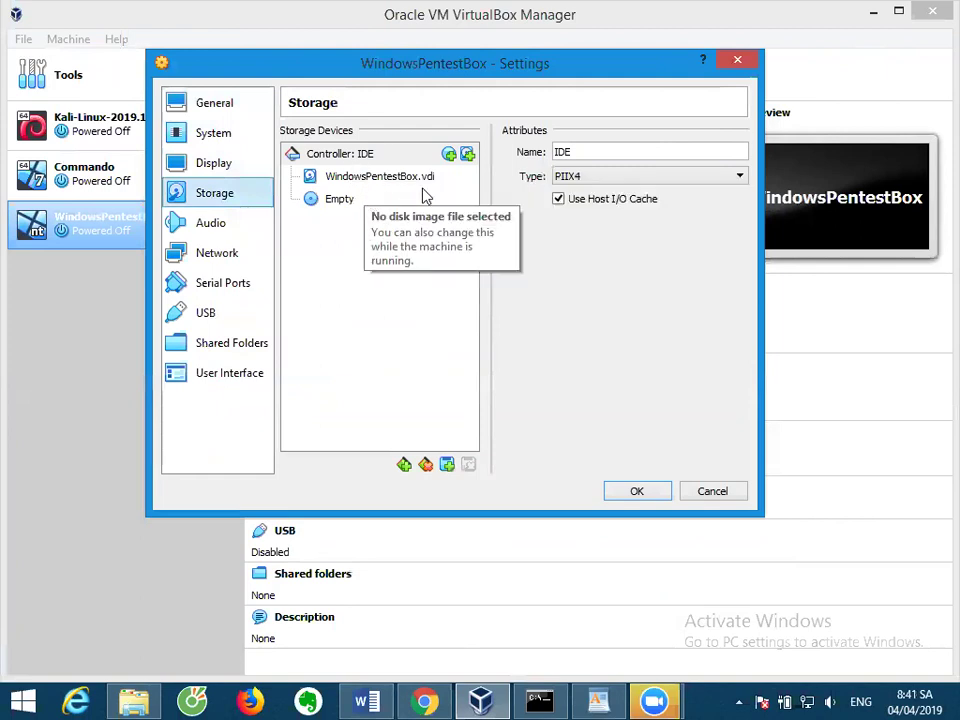
{"action": "left_click", "coordinate": [350, 206]}
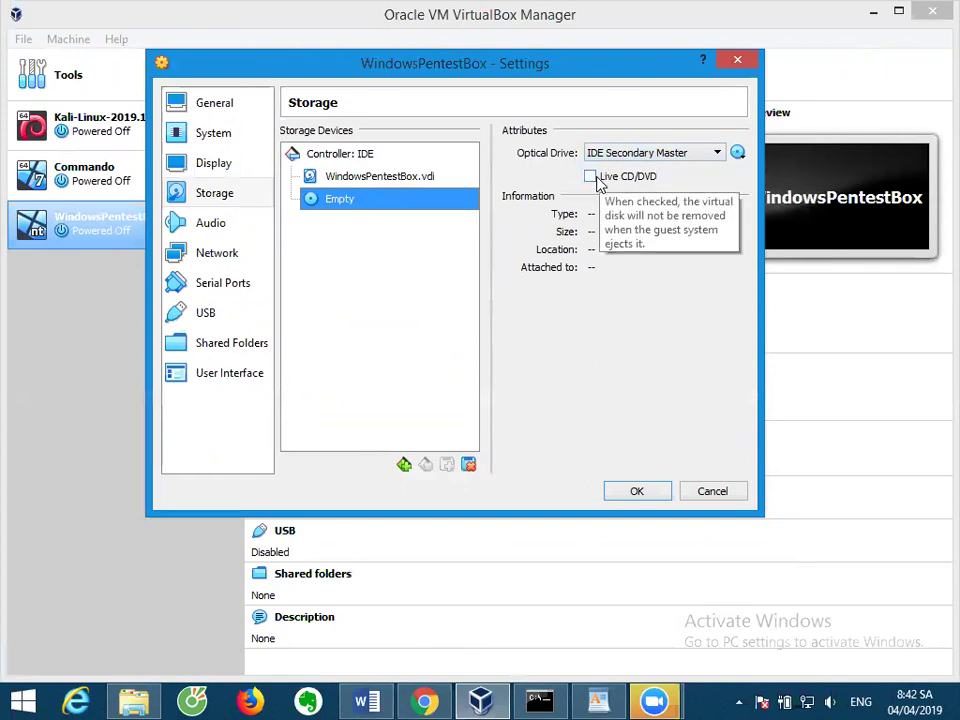
{"action": "left_click", "coordinate": [737, 155]}
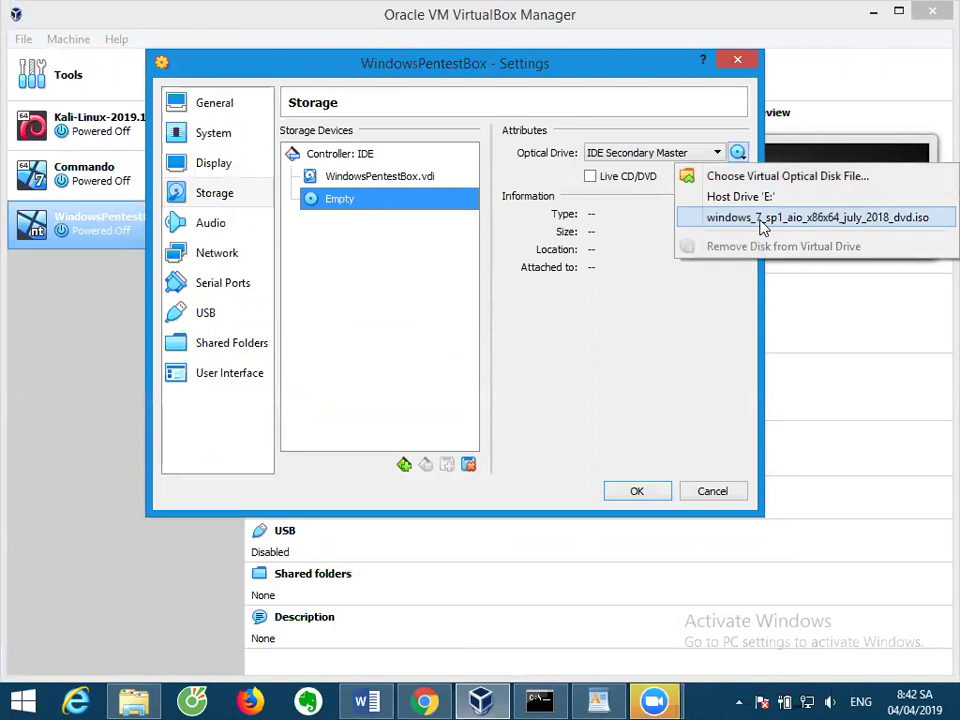
{"action": "left_click", "coordinate": [762, 218]}
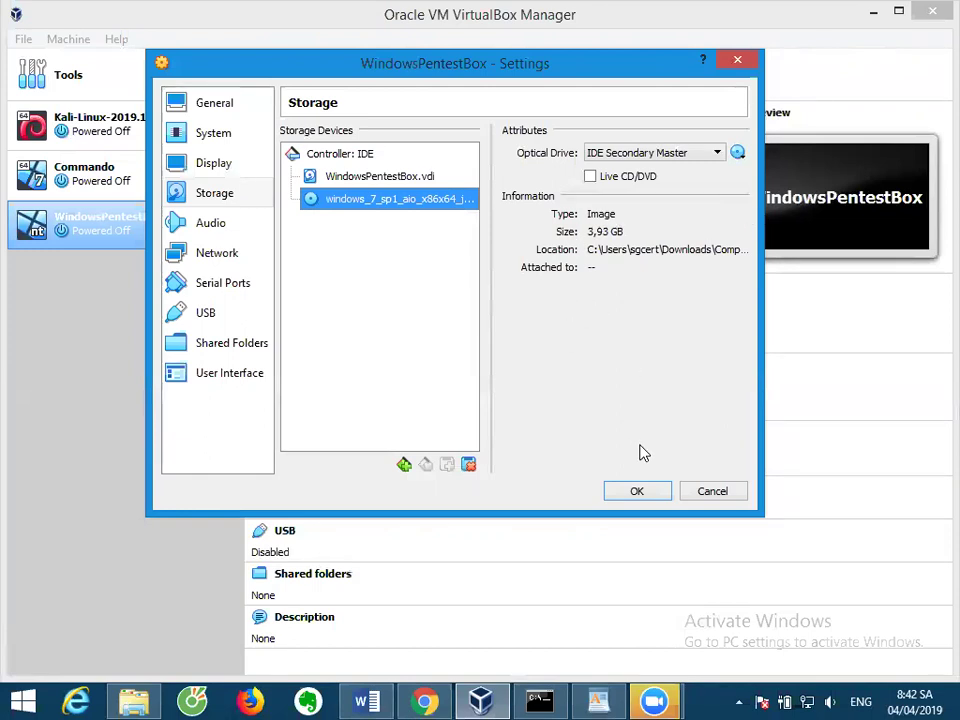
{"action": "left_click", "coordinate": [638, 492]}
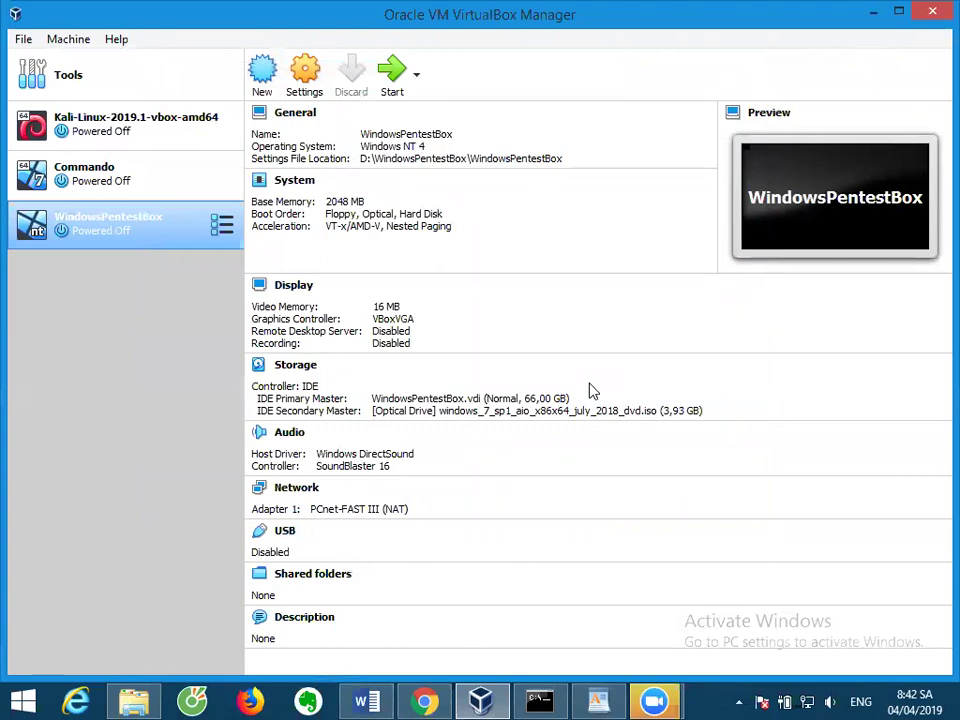
Start WindowsPentestBox, maximize its window, and dismiss the Auto capture keyboard banner.
{"action": "left_click", "coordinate": [400, 80]}
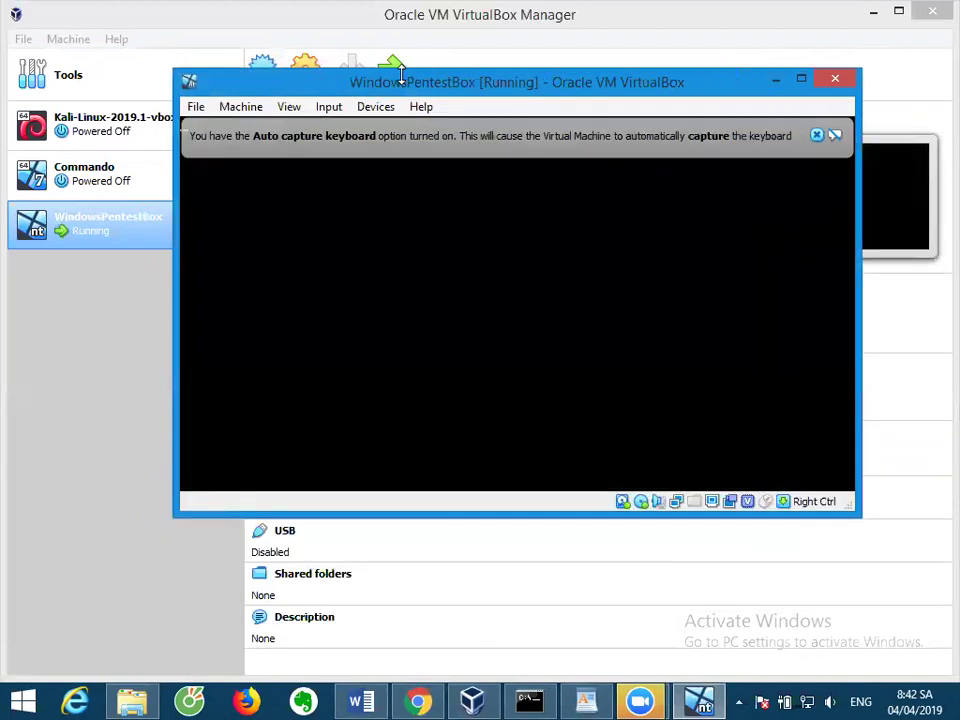
{"action": "double_click", "coordinate": [401, 79]}
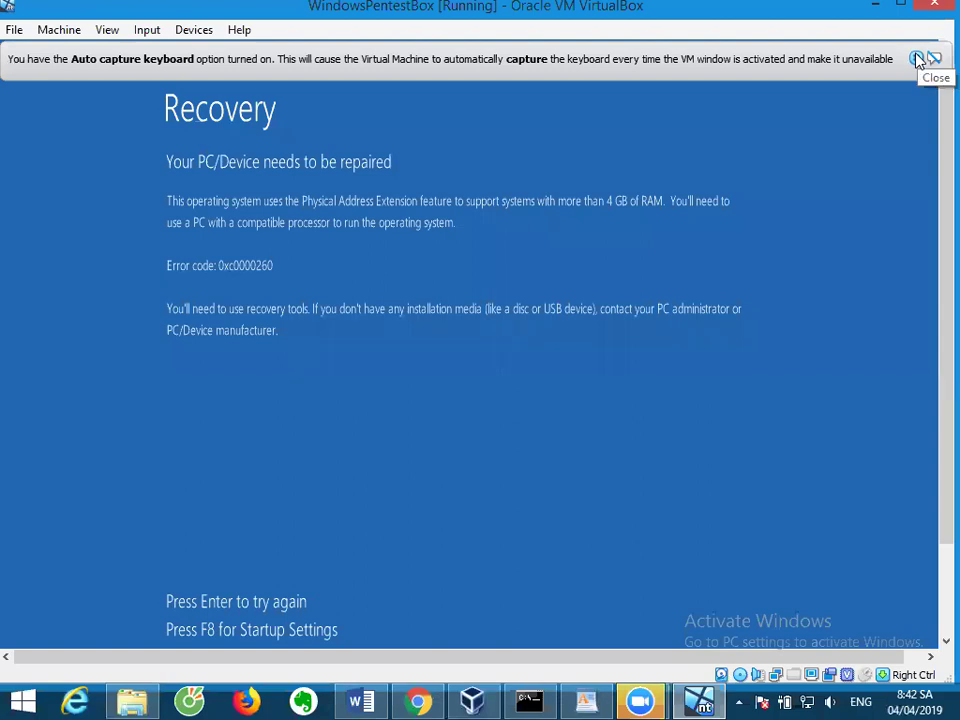
{"action": "left_click", "coordinate": [918, 59]}
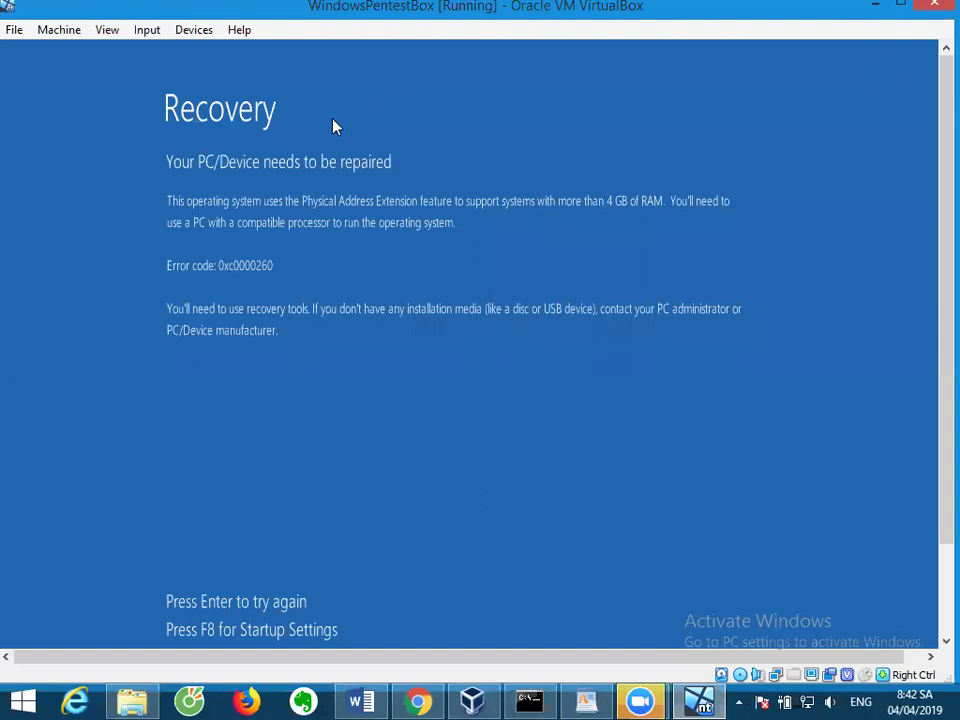
Retry booting WindowsPentestBox, which hits the same Recovery error, then minimize its window.
{"action": "left_click", "coordinate": [403, 192]}
{"action": "key", "text": "Return"}
{"action": "key", "text": "ctrl+shift+Escape"}
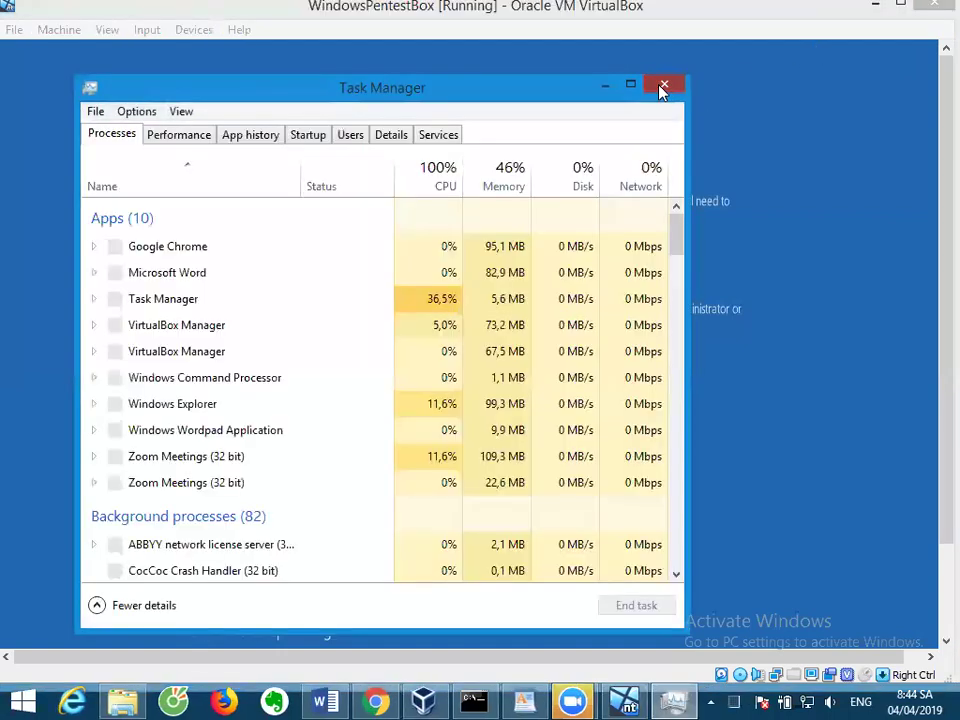
{"action": "left_click", "coordinate": [661, 87]}
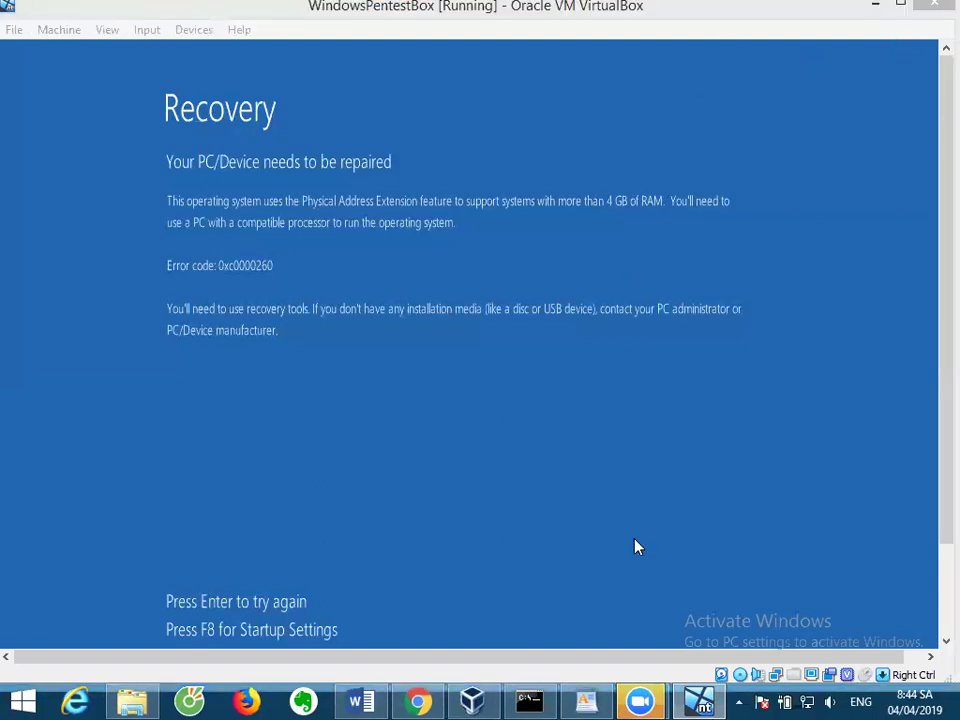
{"action": "left_click", "coordinate": [698, 700]}
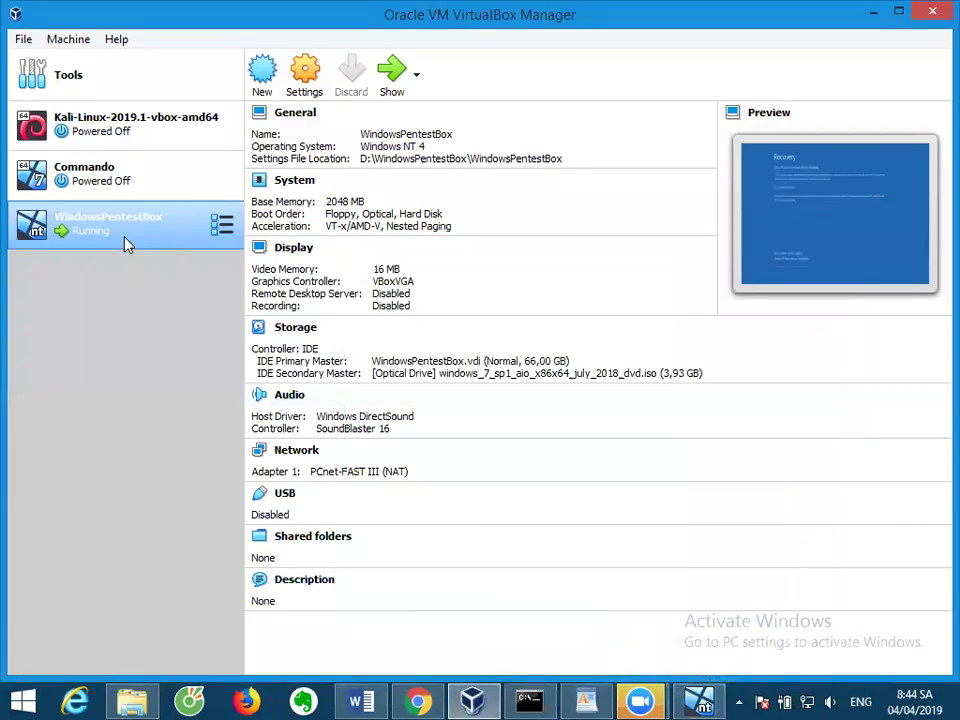
Close and remove the WindowsPentestBox machine from the VirtualBox Manager list.
{"action": "right_click", "coordinate": [127, 245]}
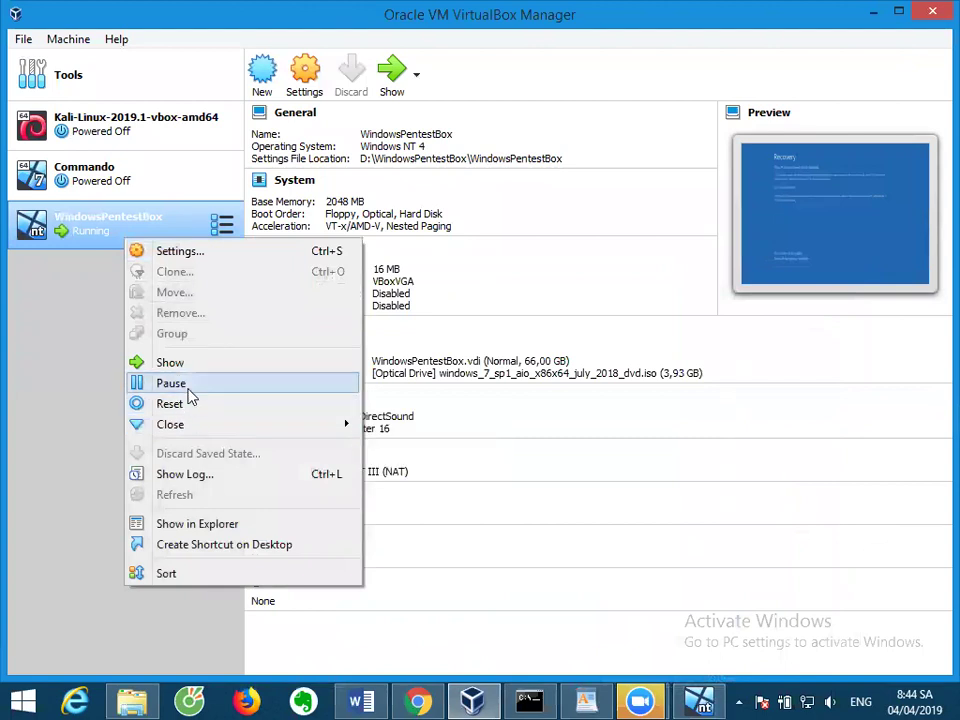
{"action": "left_click", "coordinate": [181, 255]}
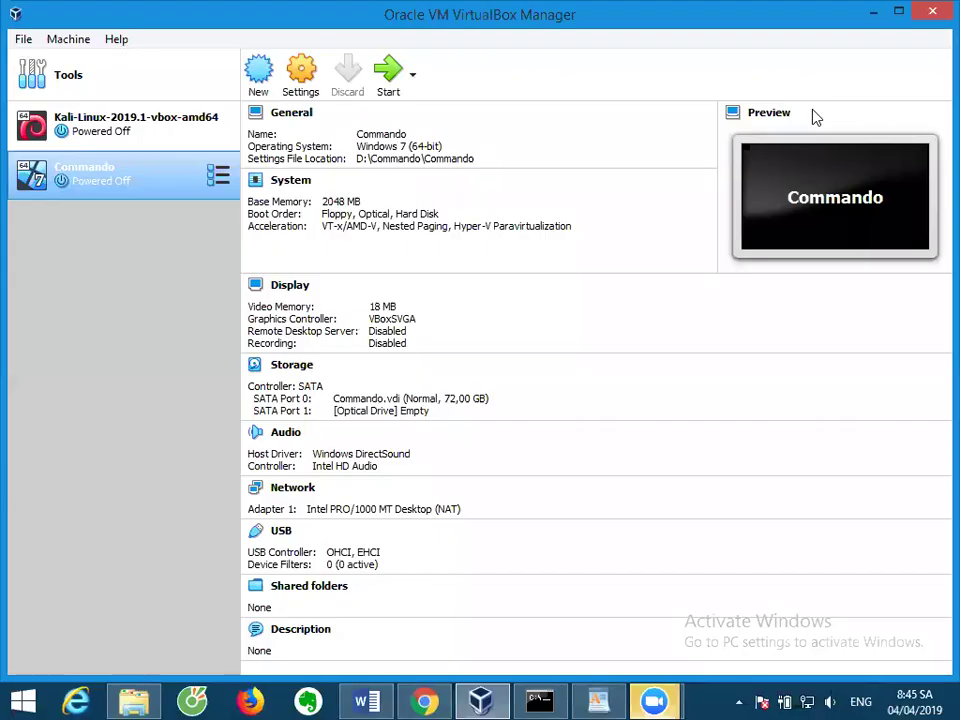
{"action": "left_click", "coordinate": [259, 82]}
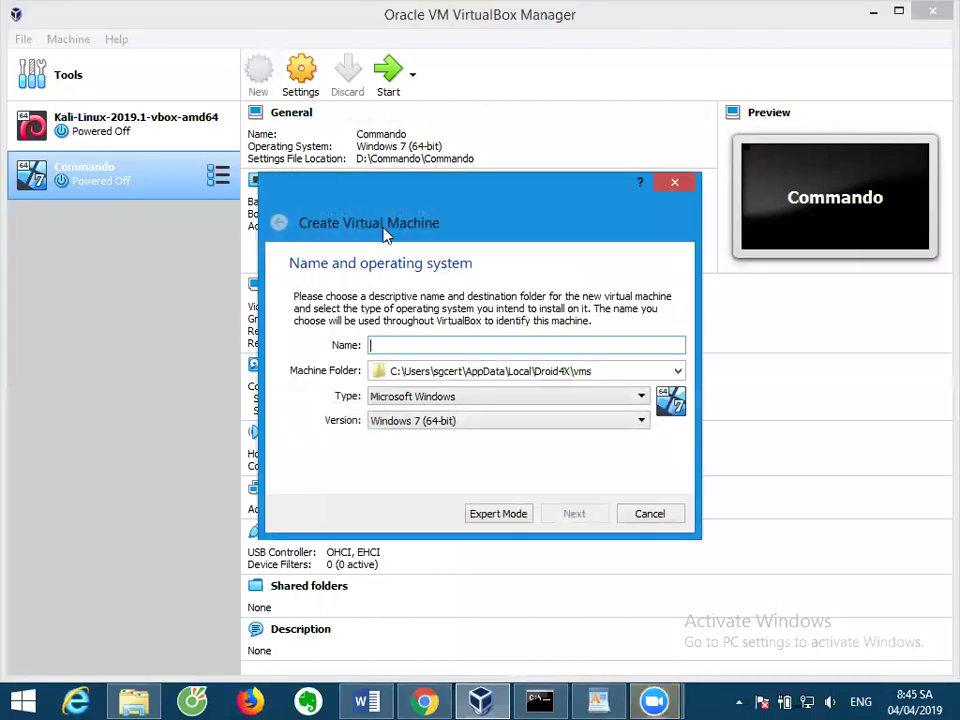
Name the new machine Commando, type Microsoft Windows, stored in a new folder D:\WinBox.
{"action": "type", "text": "Commando"}
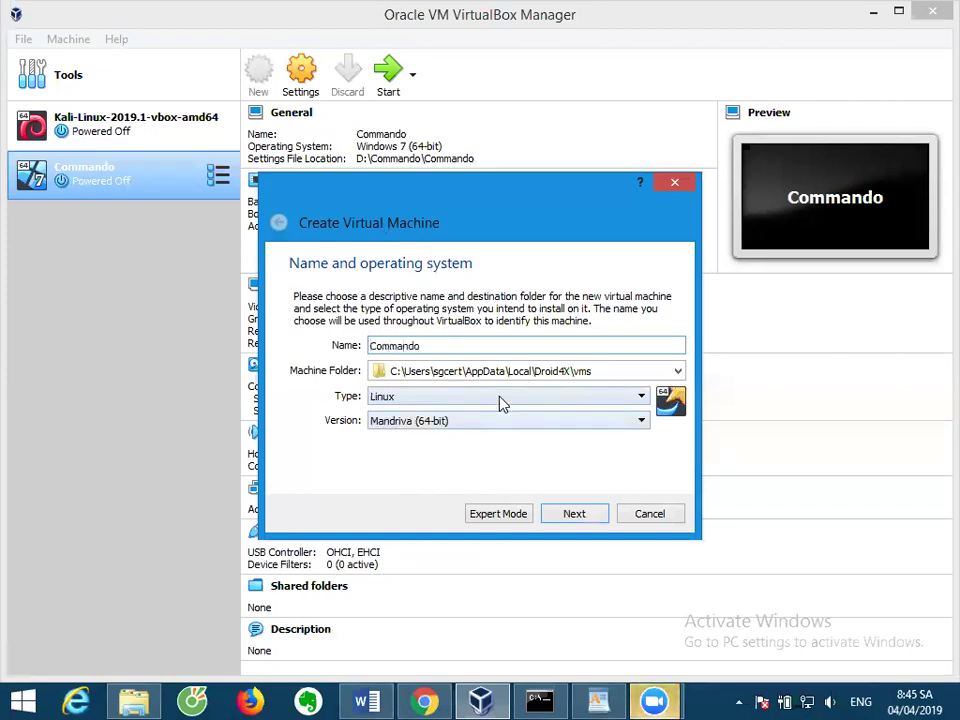
{"action": "left_click", "coordinate": [502, 403]}
{"action": "left_click", "coordinate": [450, 411]}
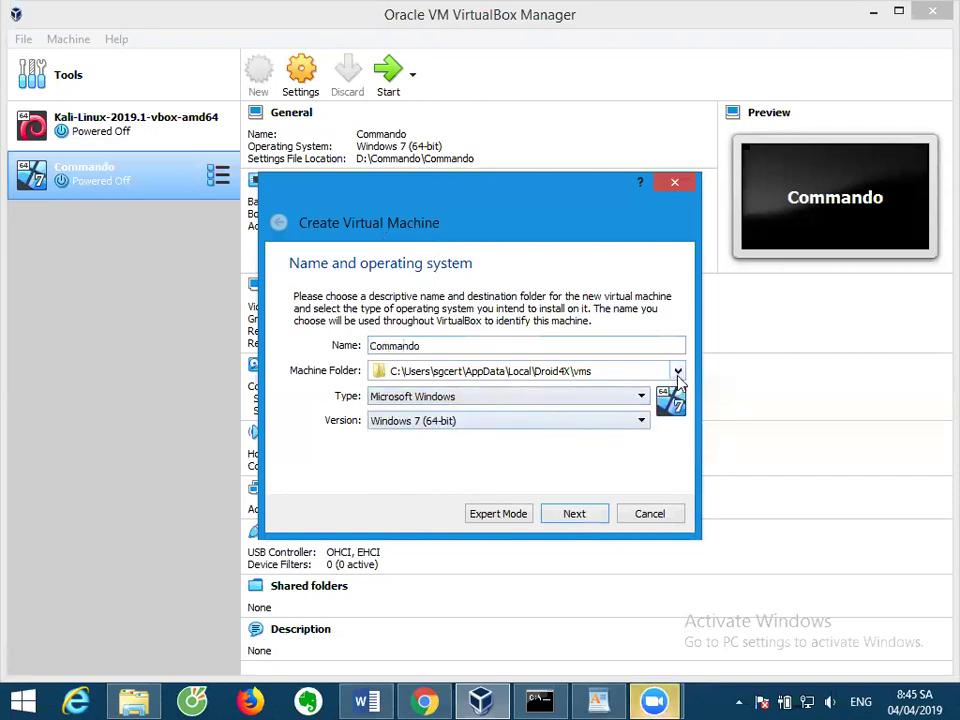
{"action": "left_click", "coordinate": [678, 372]}
{"action": "left_click", "coordinate": [486, 406]}
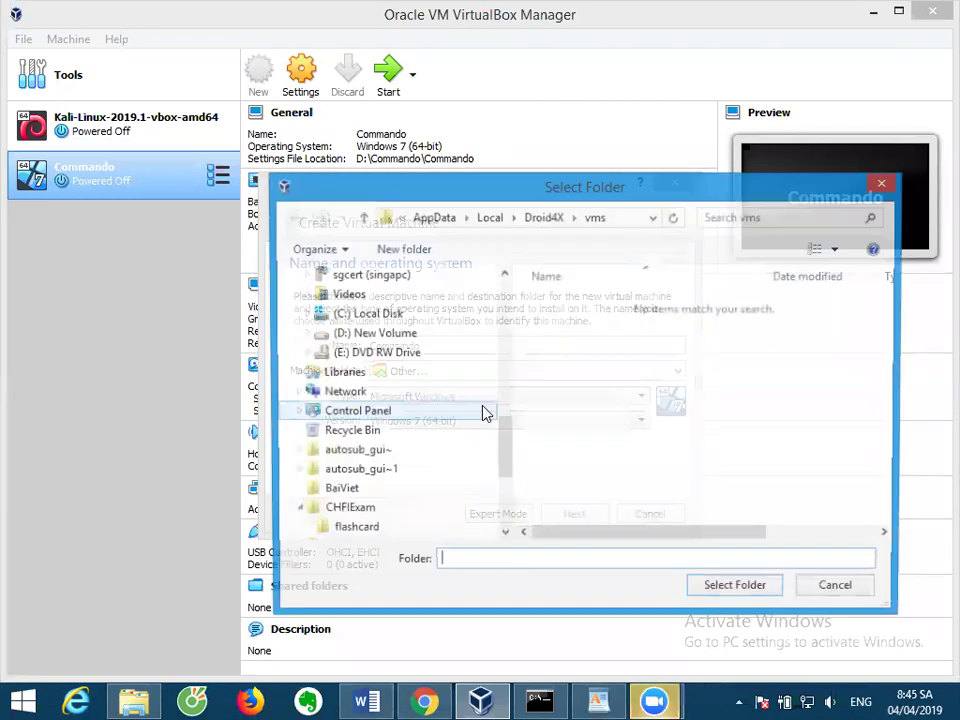
{"action": "left_click", "coordinate": [293, 441]}
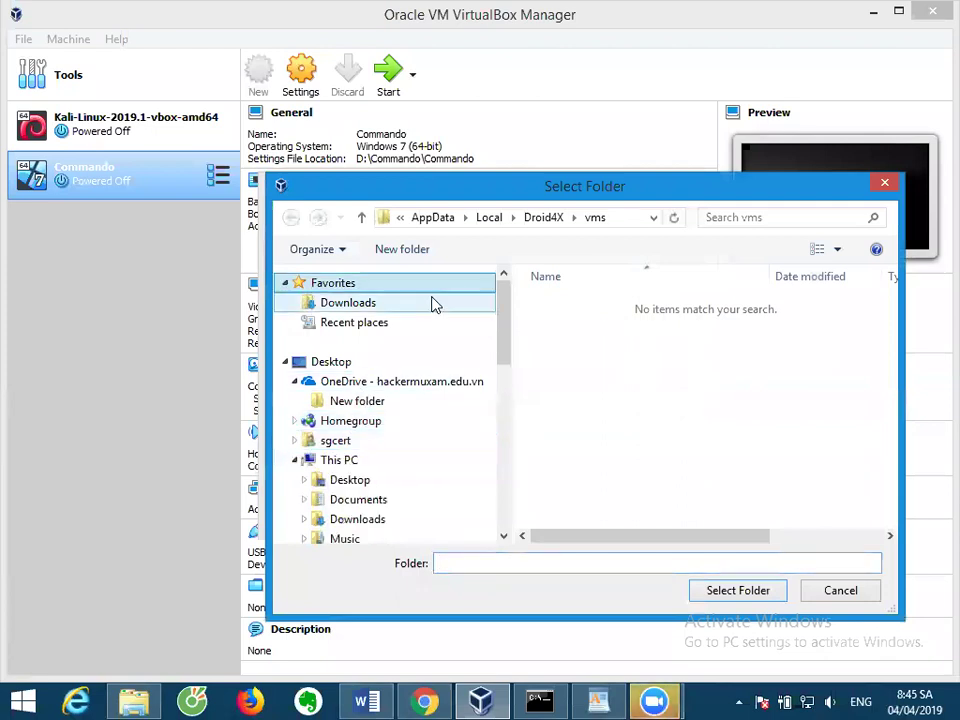
{"action": "scroll", "coordinate": [440, 320], "scroll_direction": "down", "scroll_amount": 2}
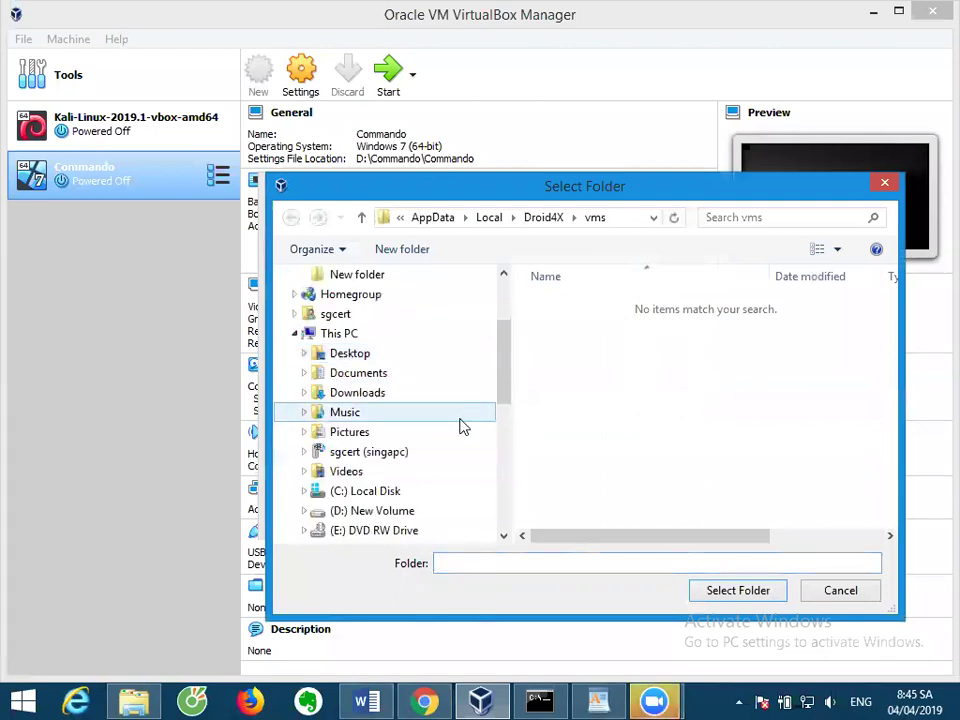
{"action": "left_click", "coordinate": [376, 512]}
{"action": "left_click", "coordinate": [410, 252]}
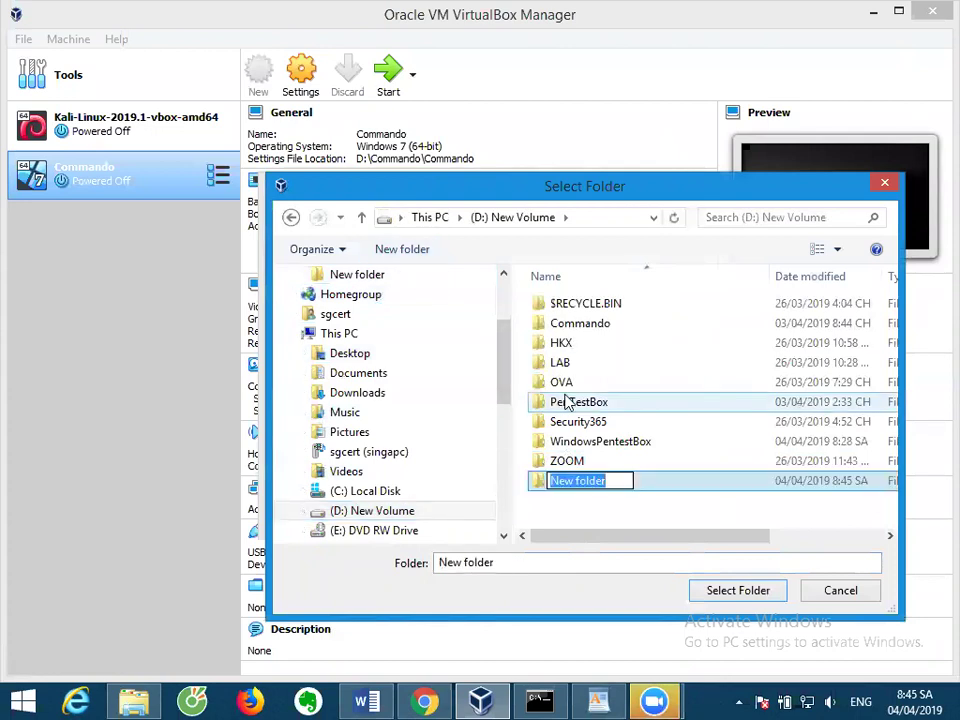
{"action": "type", "text": "Win"}
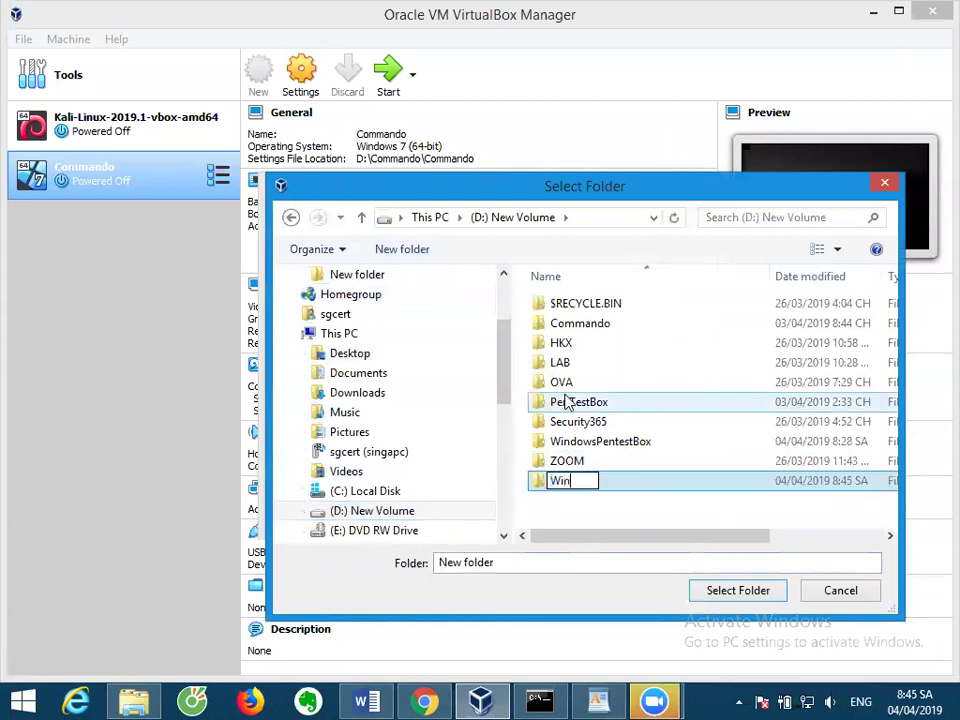
{"action": "type", "text": "Box"}
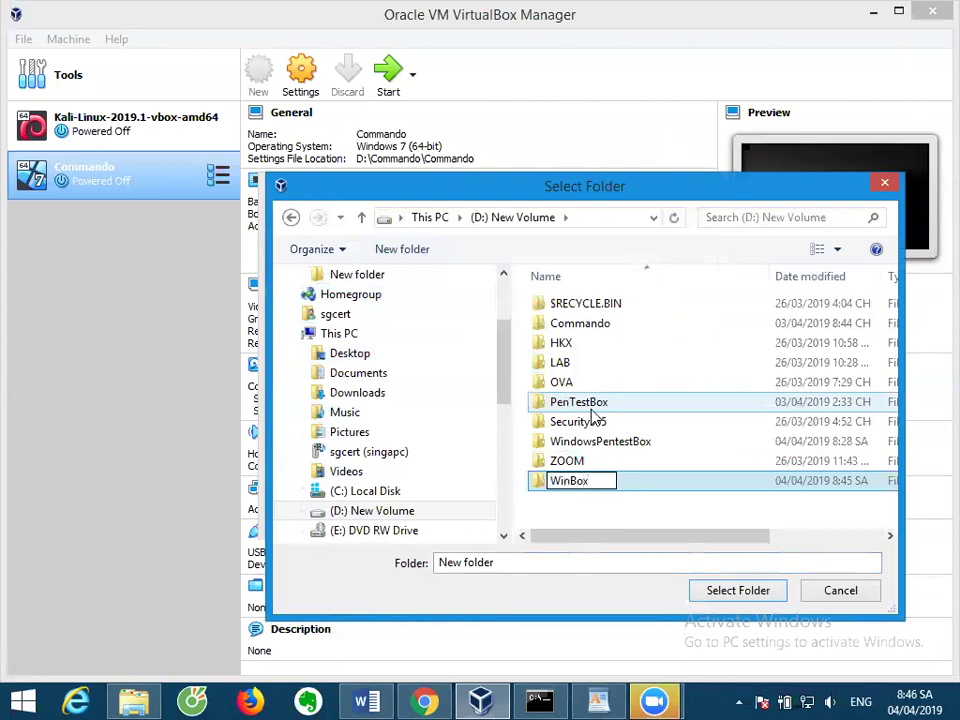
{"action": "key", "text": "Return"}
{"action": "left_click", "coordinate": [738, 590]}
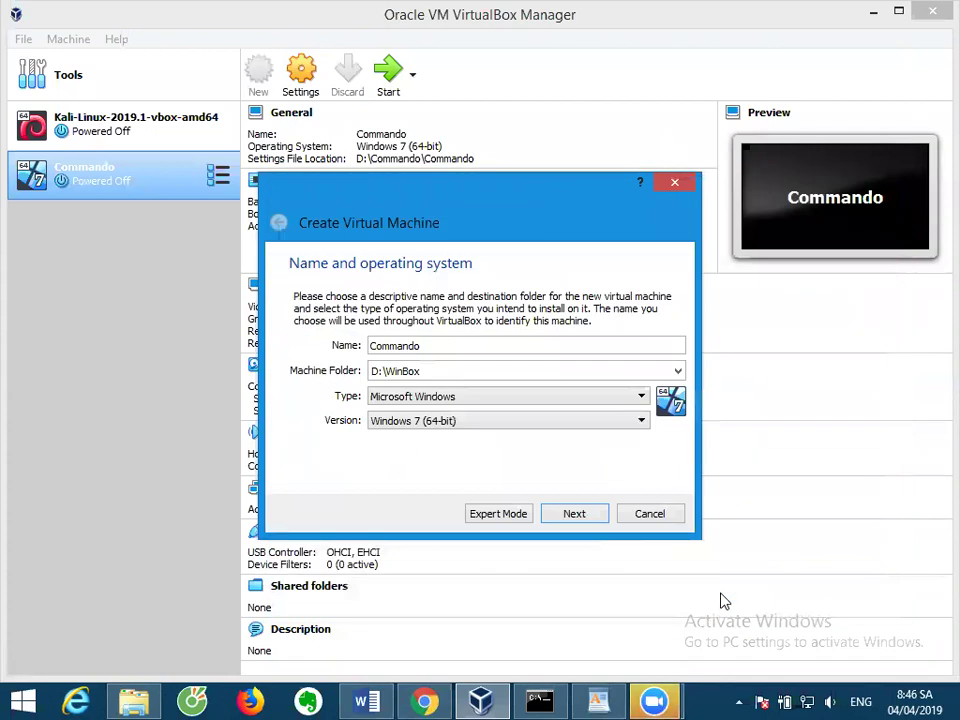
Keep 2048 MB memory and create a dynamically allocated 66 GB VDI hard disk.
{"action": "left_click", "coordinate": [569, 523]}
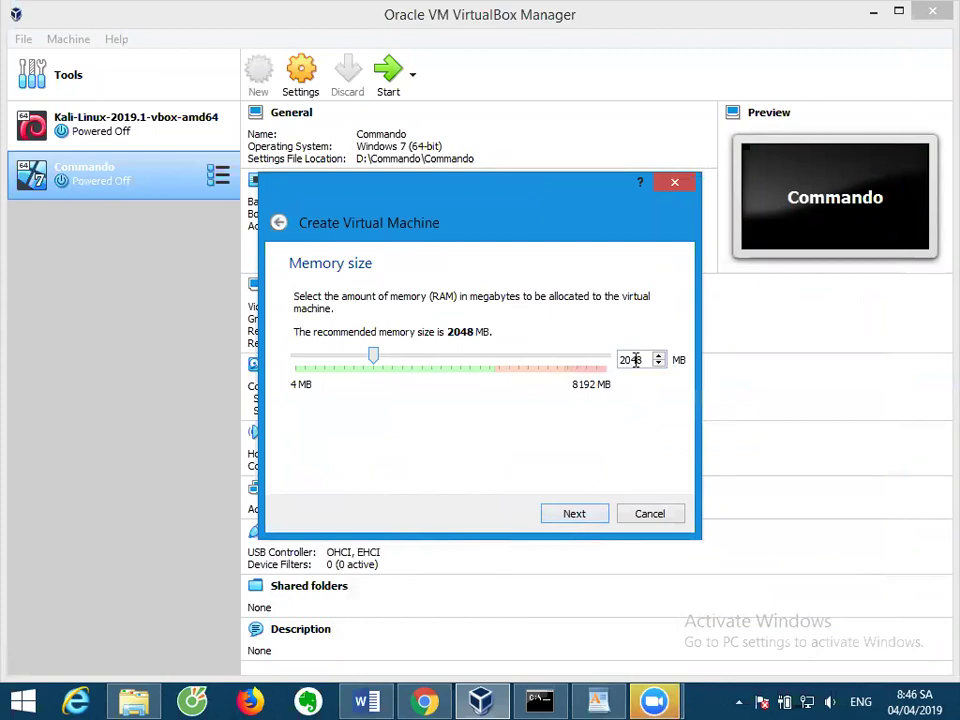
{"action": "left_click", "coordinate": [576, 513]}
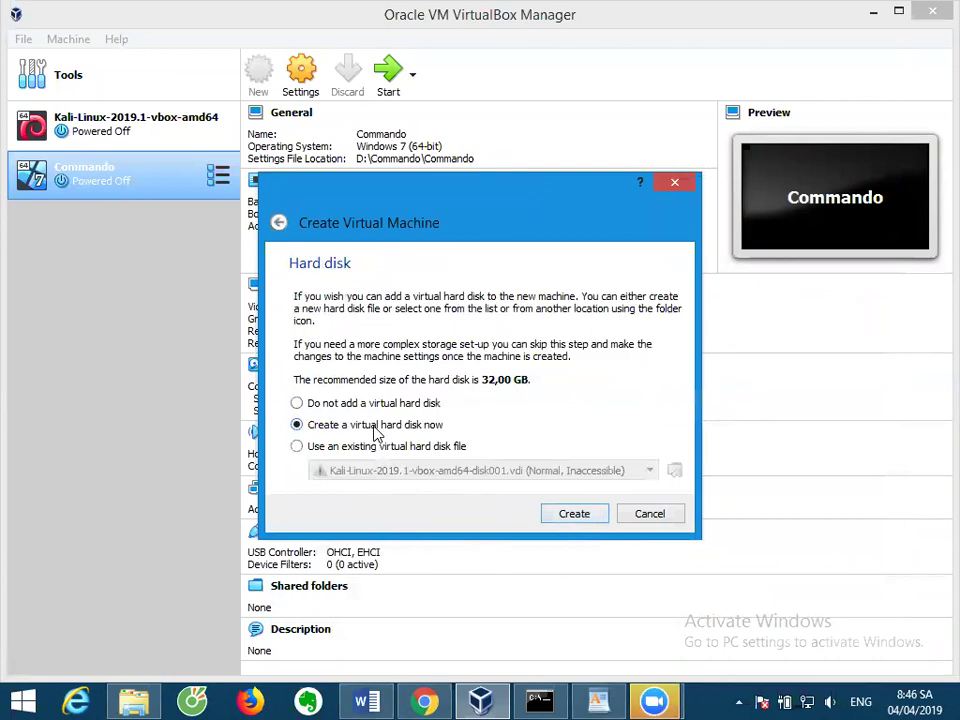
{"action": "left_click", "coordinate": [568, 513]}
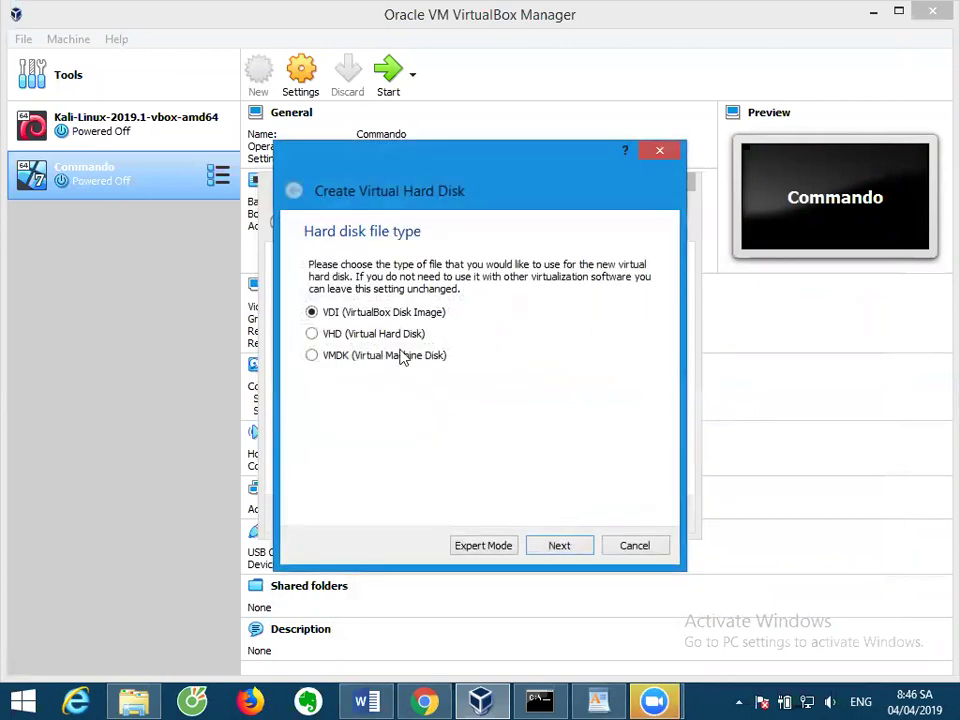
{"action": "left_click", "coordinate": [557, 545]}
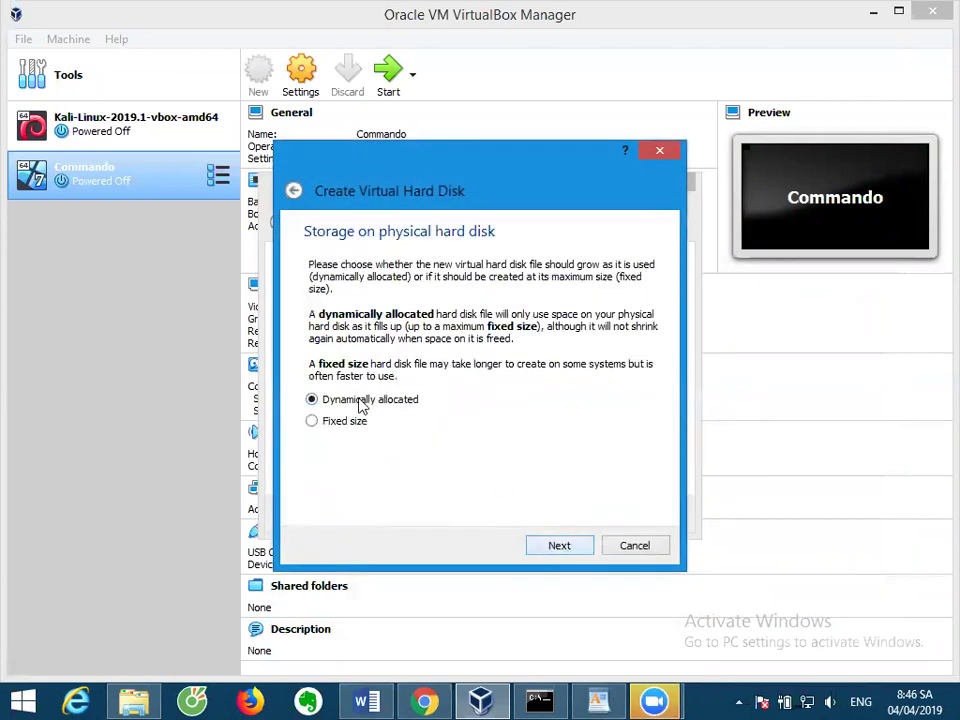
{"action": "left_click", "coordinate": [561, 550]}
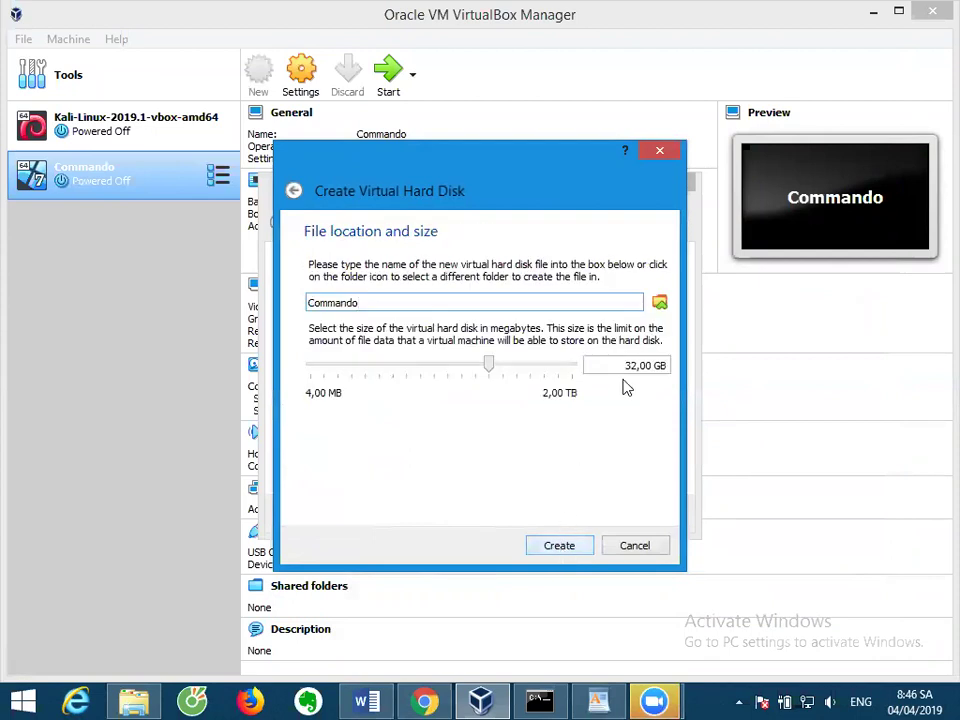
{"action": "left_click_drag", "start_coordinate": [628, 366], "coordinate": [637, 368]}
{"action": "type", "text": "66"}
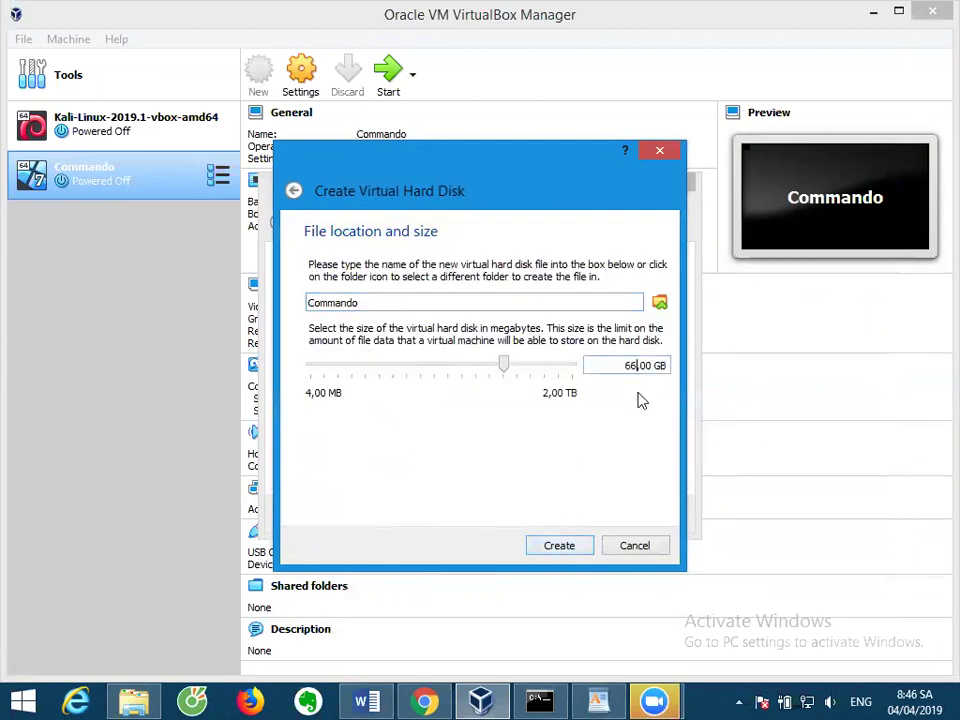
{"action": "left_click", "coordinate": [578, 550]}
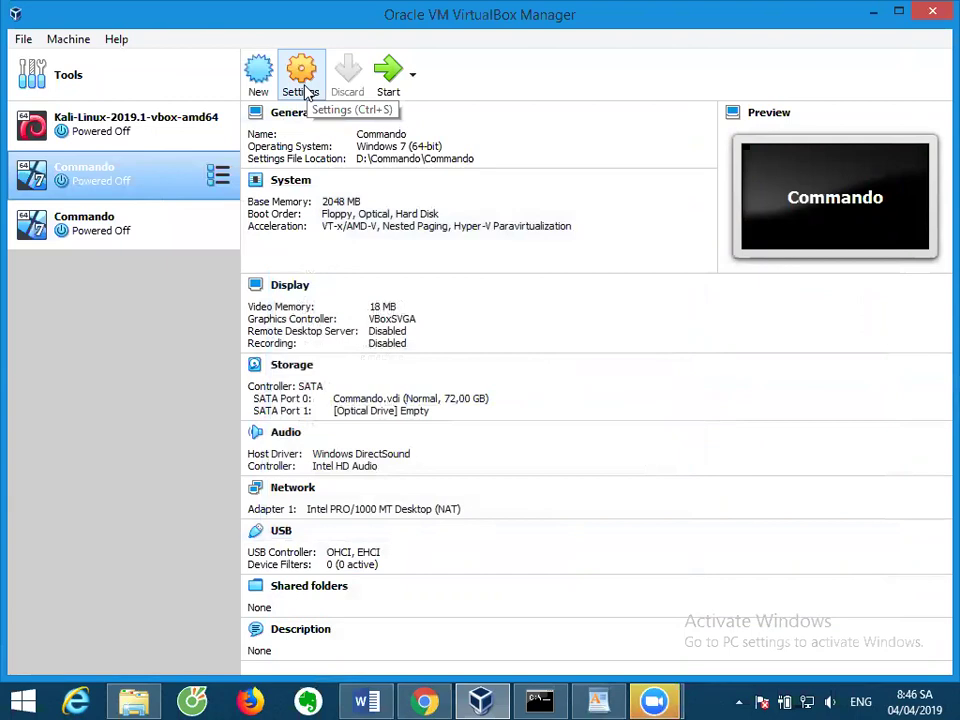
Mount windows_7_sp1_aio_x86x64_july_2018_dvd.iso in Commando's empty optical drive and start the machine.
{"action": "left_click", "coordinate": [302, 80]}
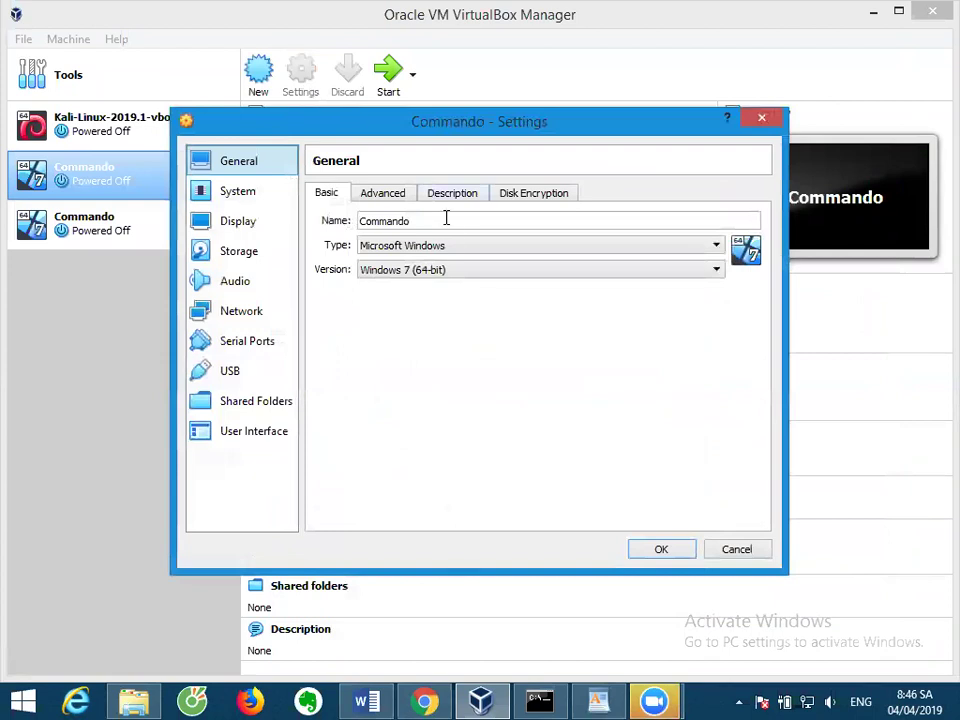
{"action": "left_click", "coordinate": [240, 251]}
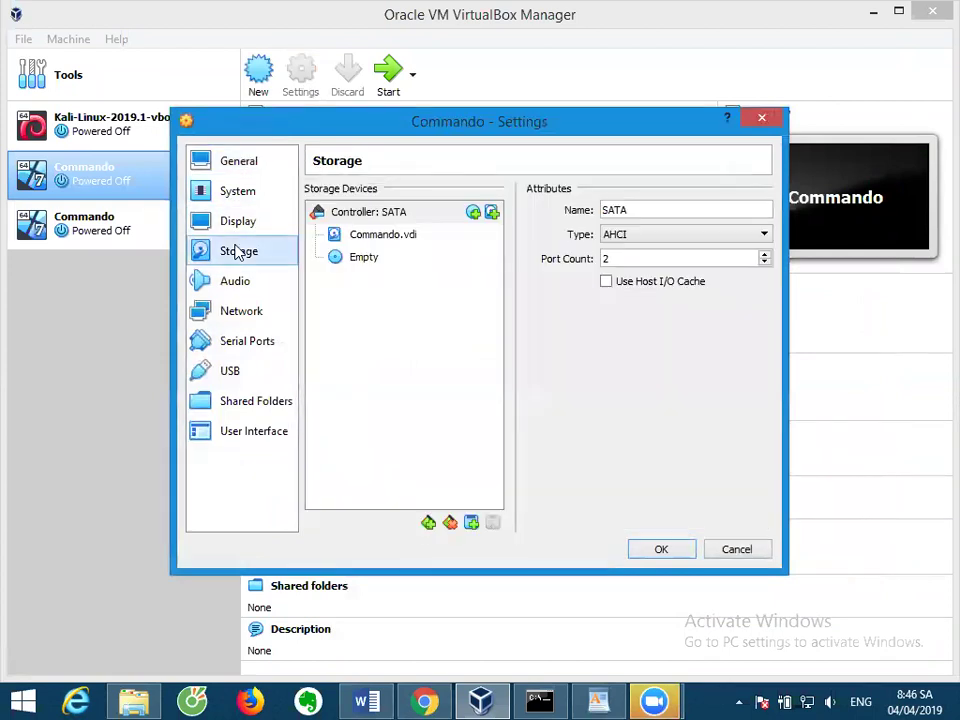
{"action": "left_click", "coordinate": [374, 260]}
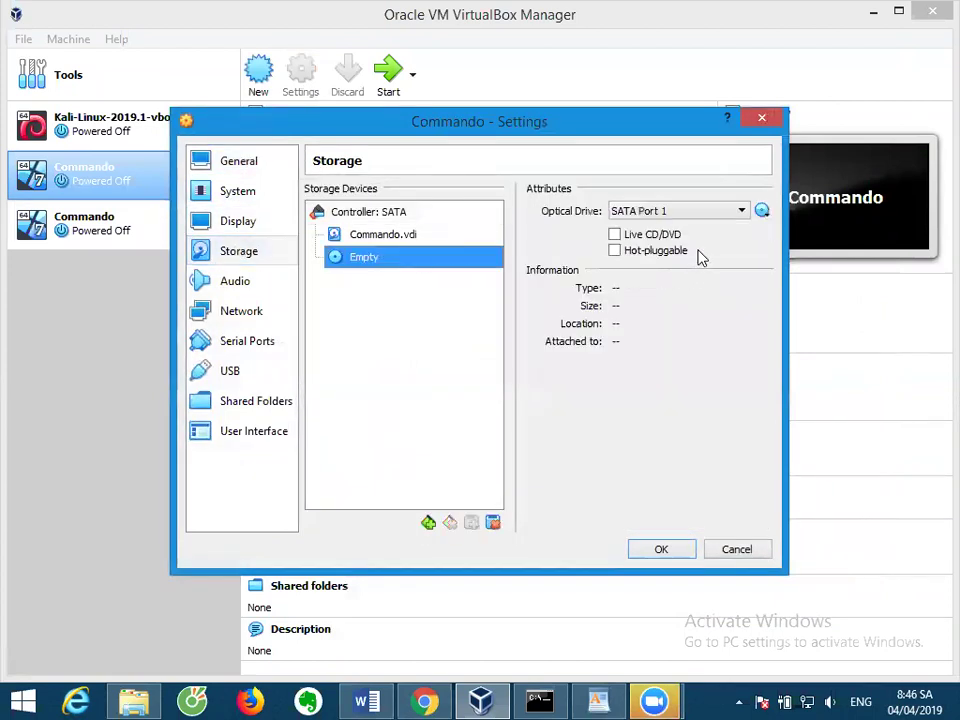
{"action": "left_click", "coordinate": [762, 210]}
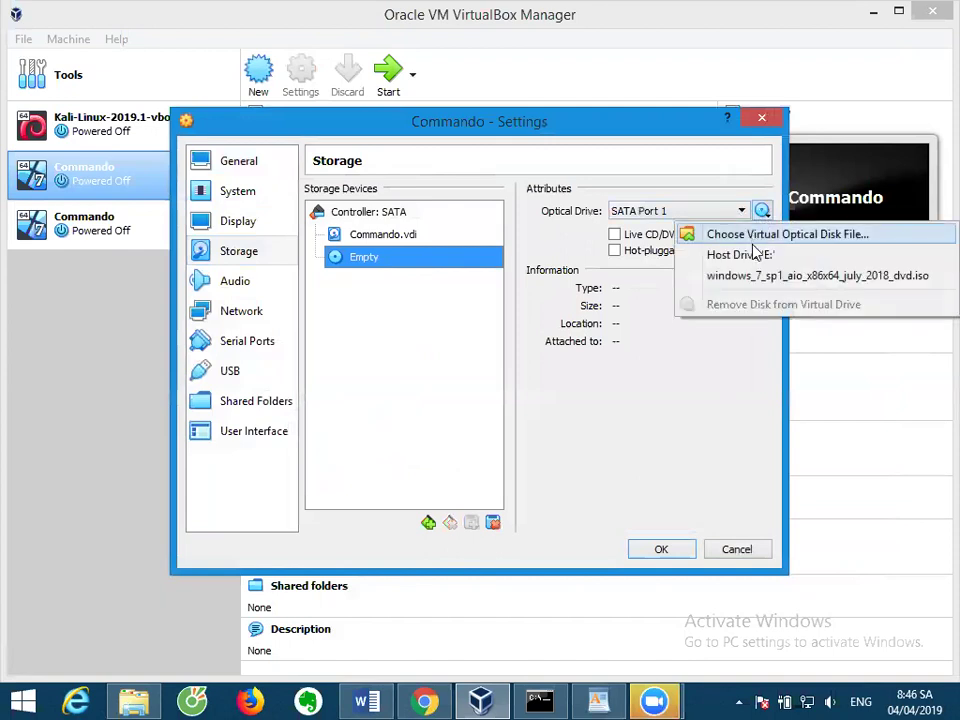
{"action": "left_click", "coordinate": [754, 276]}
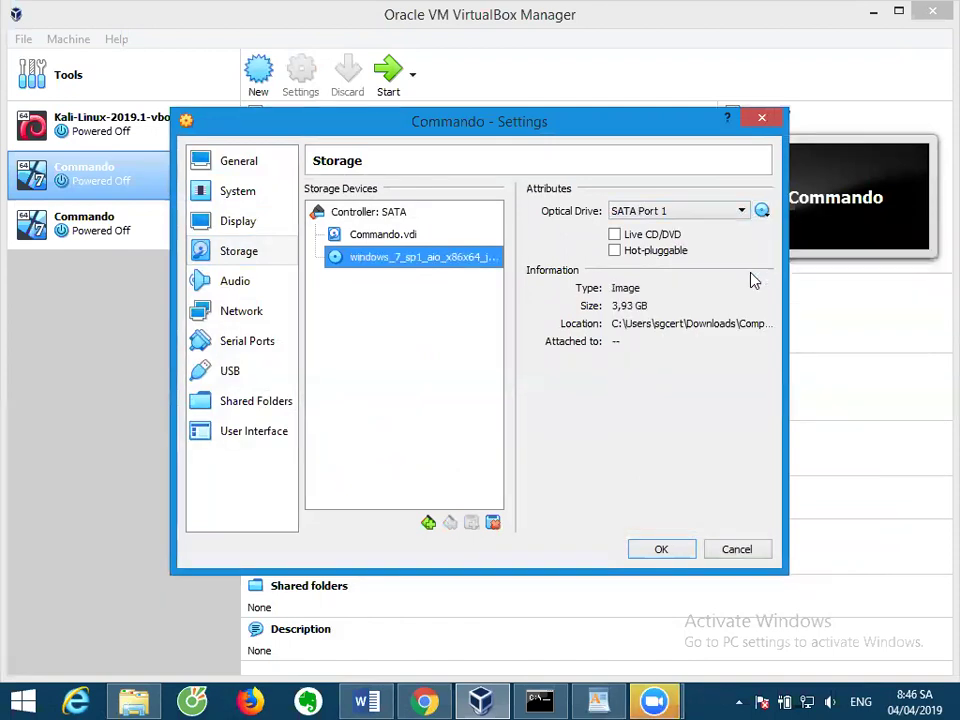
{"action": "left_click", "coordinate": [673, 549]}
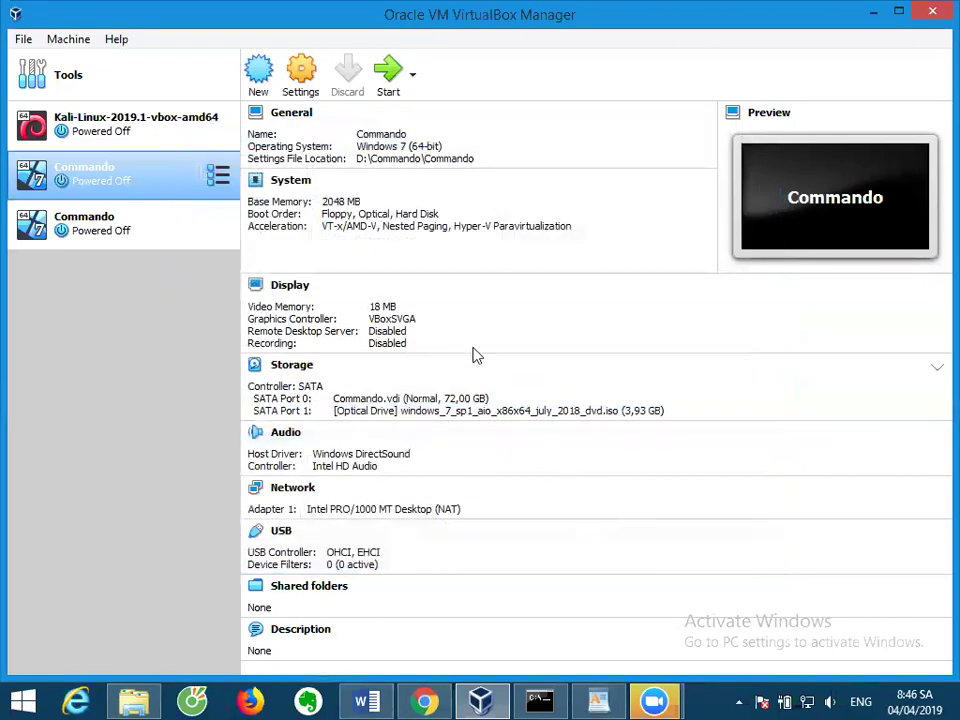
{"action": "left_click", "coordinate": [385, 80]}
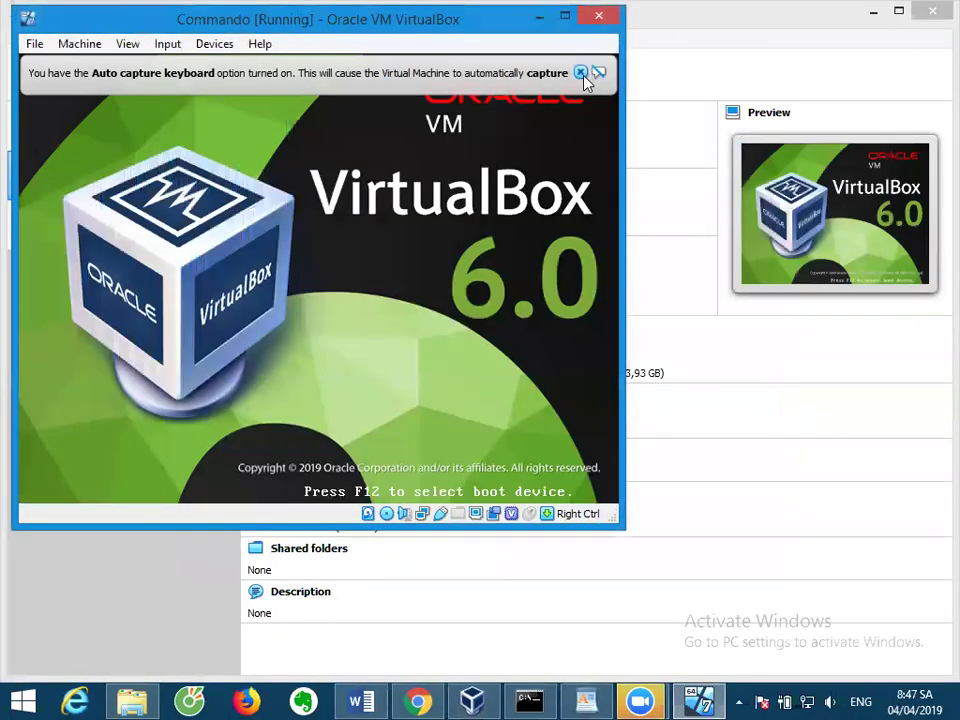
Dismiss the keyboard auto-capture notice and move the Windows Setup window up and left.
{"action": "left_click", "coordinate": [596, 73]}
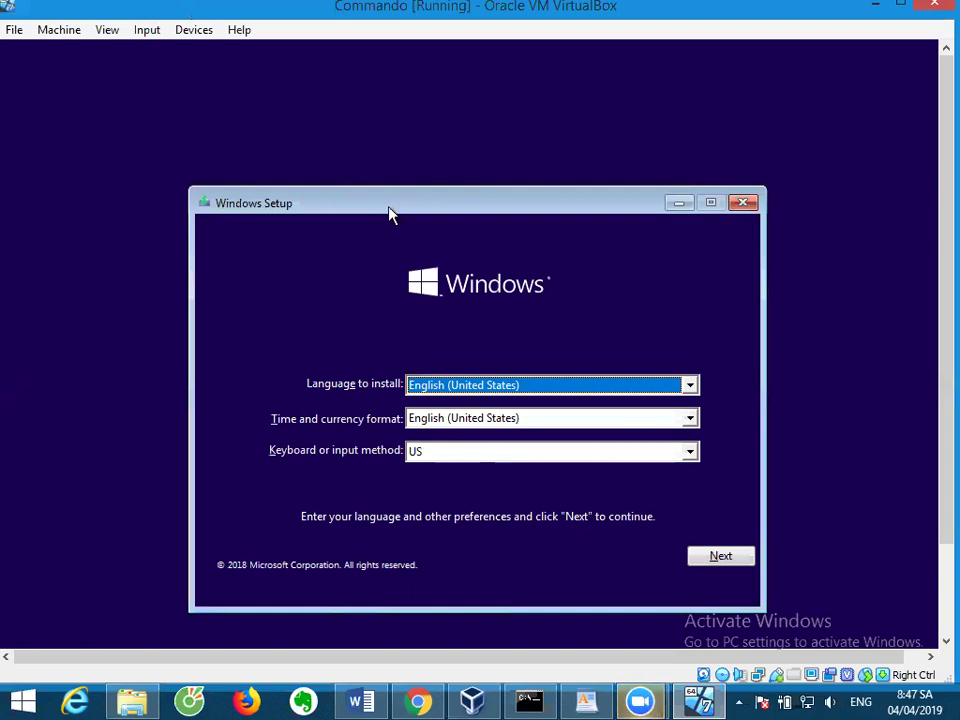
{"action": "left_click_drag", "start_coordinate": [391, 215], "coordinate": [377, 118]}
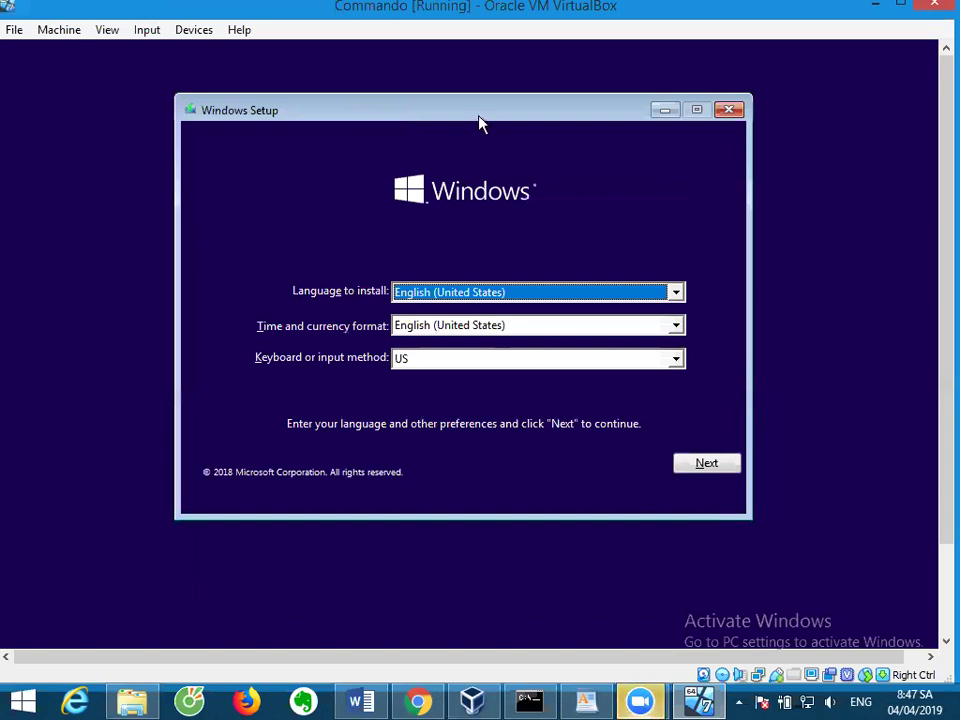
{"action": "left_click_drag", "start_coordinate": [478, 118], "coordinate": [459, 110]}
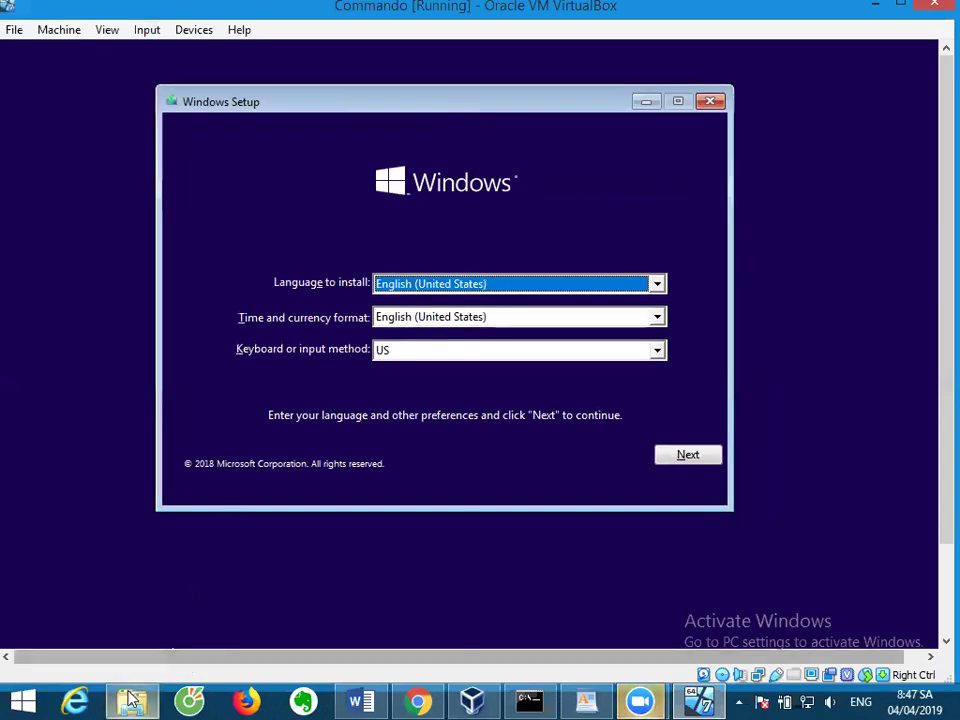
Open the network share at 192.168.210.106 via Run, then accept English (United States) language defaults.
{"action": "right_click", "coordinate": [36, 697]}
{"action": "left_click", "coordinate": [70, 641]}
{"action": "left_click", "coordinate": [165, 649]}
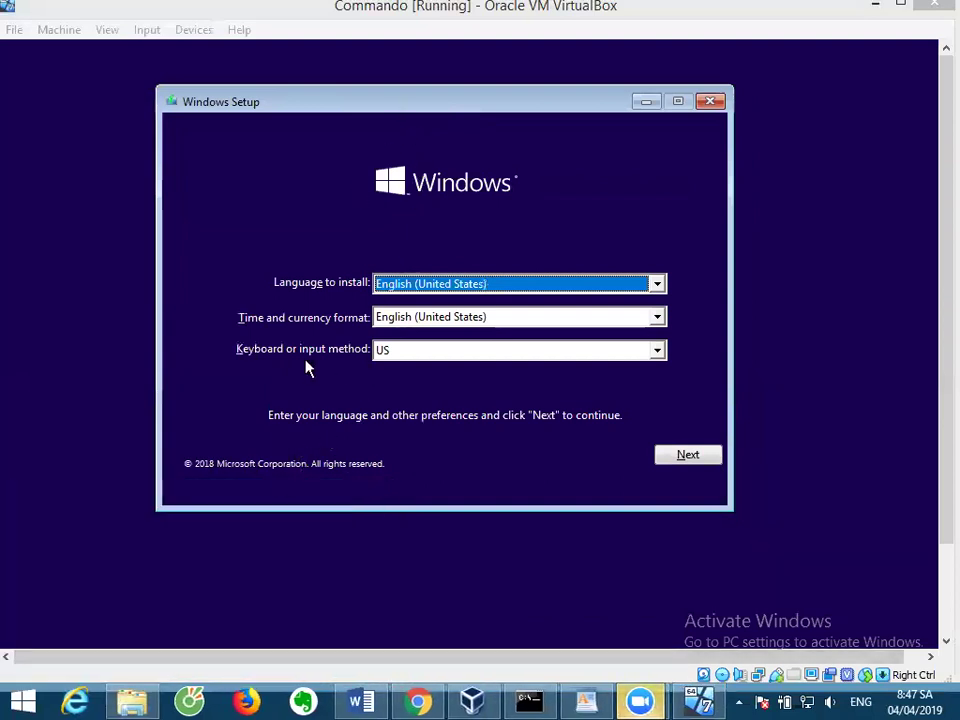
{"action": "left_click_drag", "start_coordinate": [418, 114], "coordinate": [402, 104]}
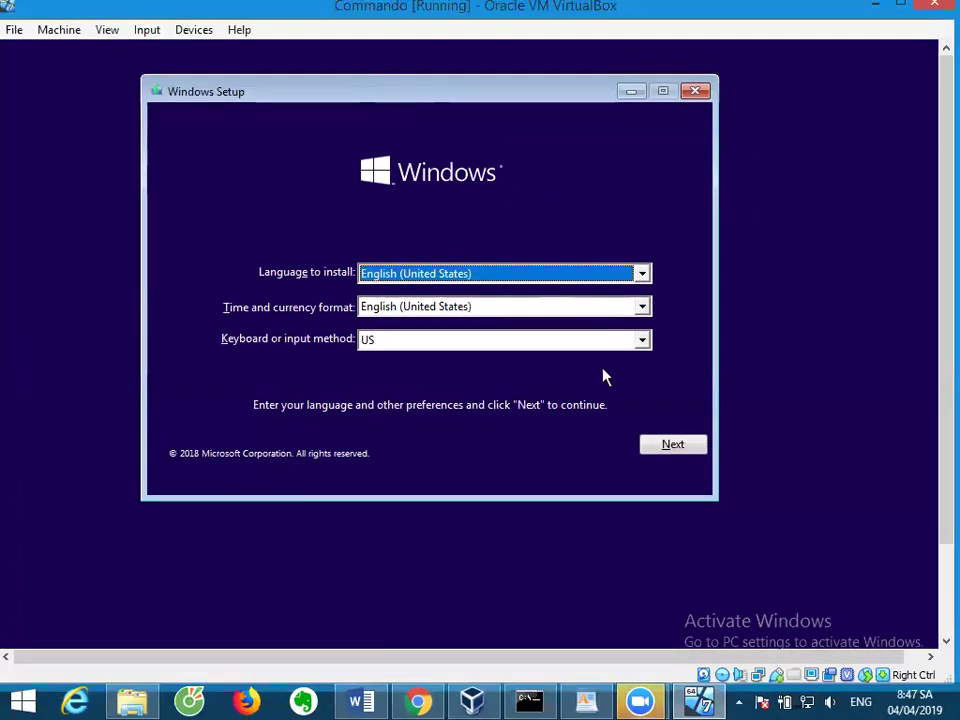
{"action": "left_click", "coordinate": [662, 449]}
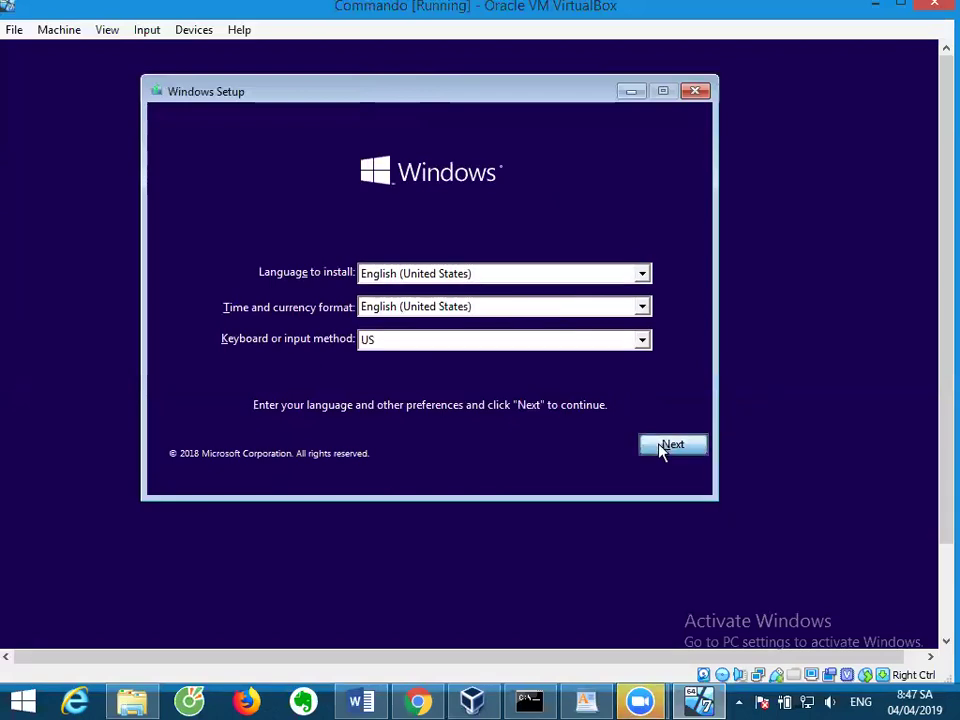
Begin installing Windows 7 PROFESSIONAL x64 and accept the license terms.
{"action": "left_click", "coordinate": [418, 297]}
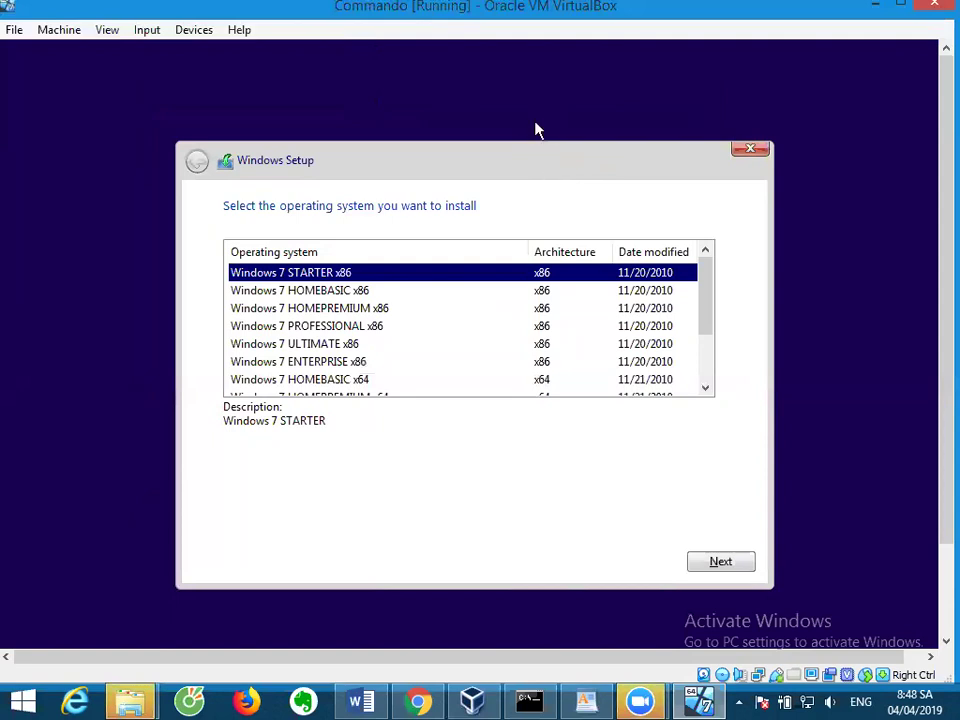
{"action": "left_click_drag", "start_coordinate": [713, 317], "coordinate": [711, 345]}
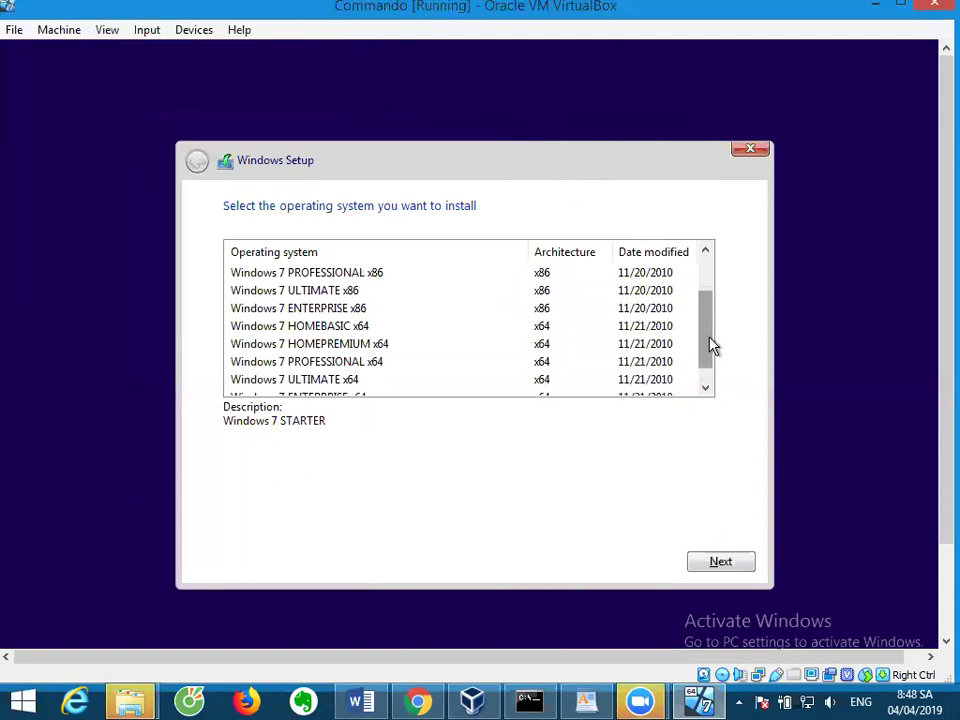
{"action": "left_click", "coordinate": [364, 365]}
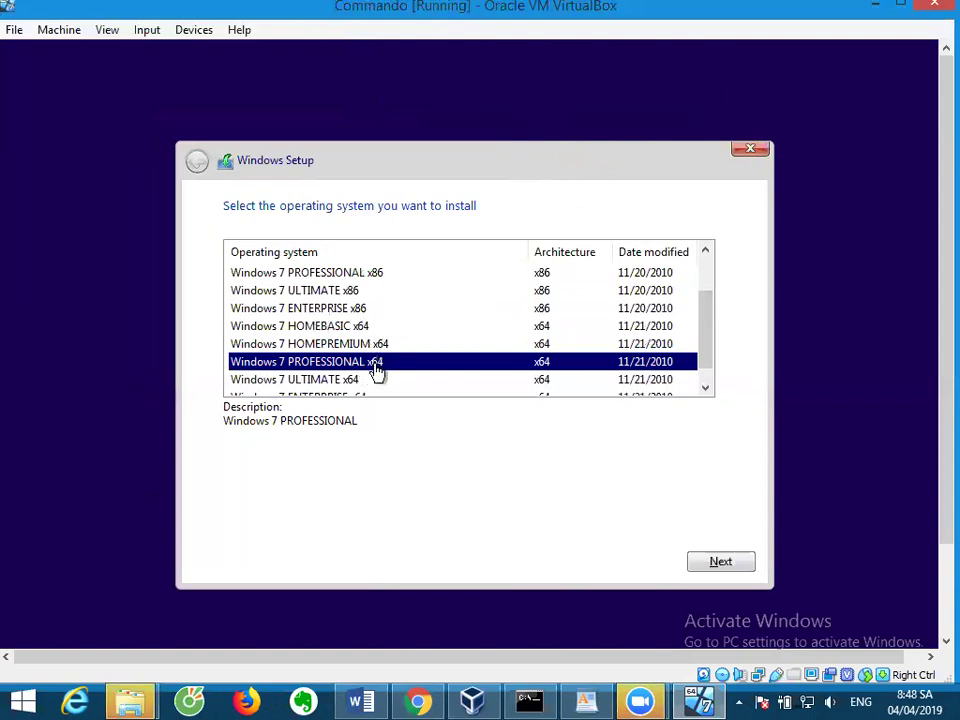
{"action": "left_click", "coordinate": [711, 562]}
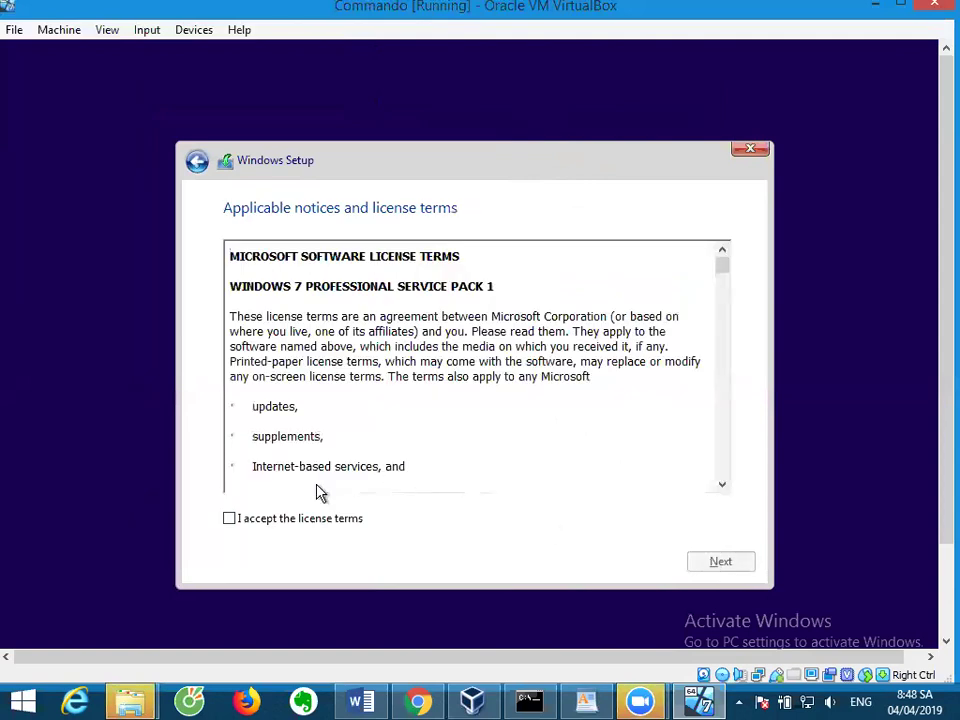
{"action": "left_click", "coordinate": [230, 519]}
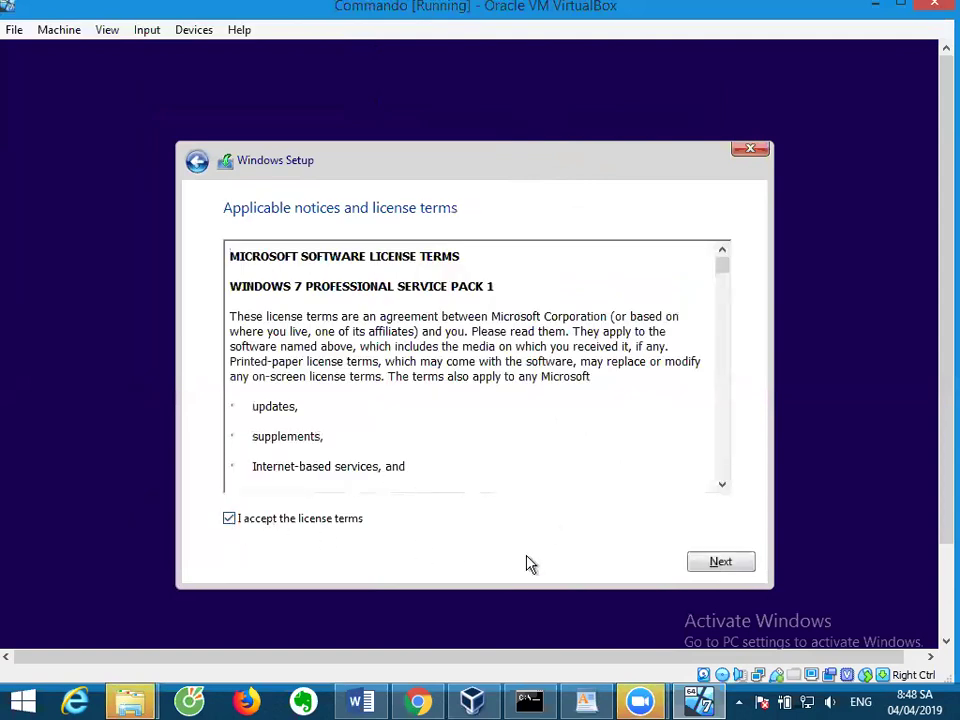
{"action": "left_click", "coordinate": [721, 563]}
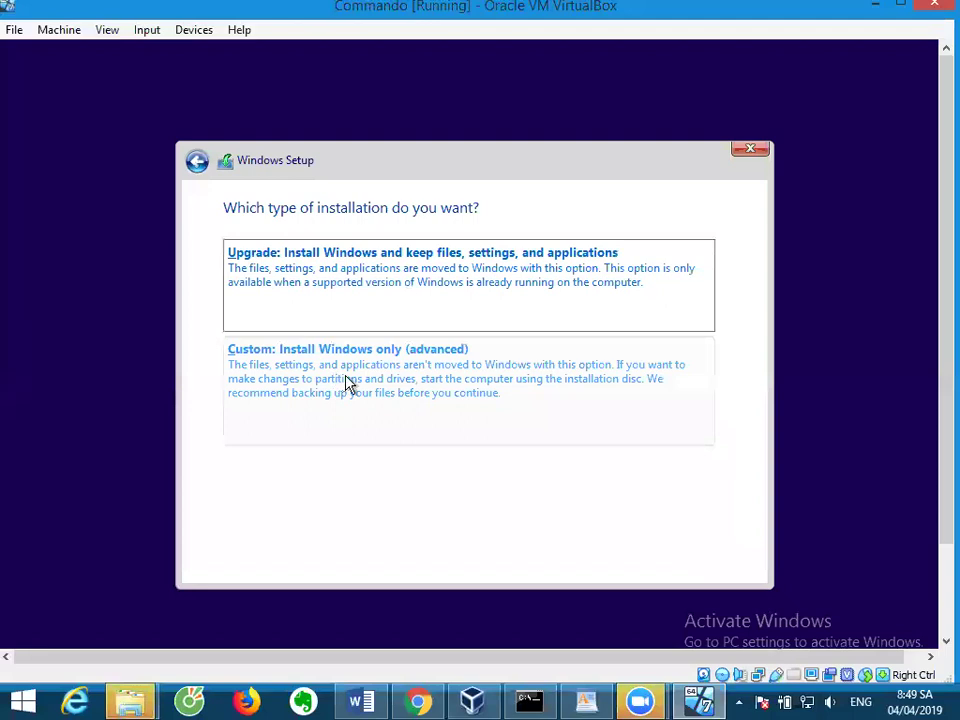
Choose a Custom (advanced) install onto Drive 0 Partition 2, confirming the Windows.old warning.
{"action": "left_click", "coordinate": [347, 383]}
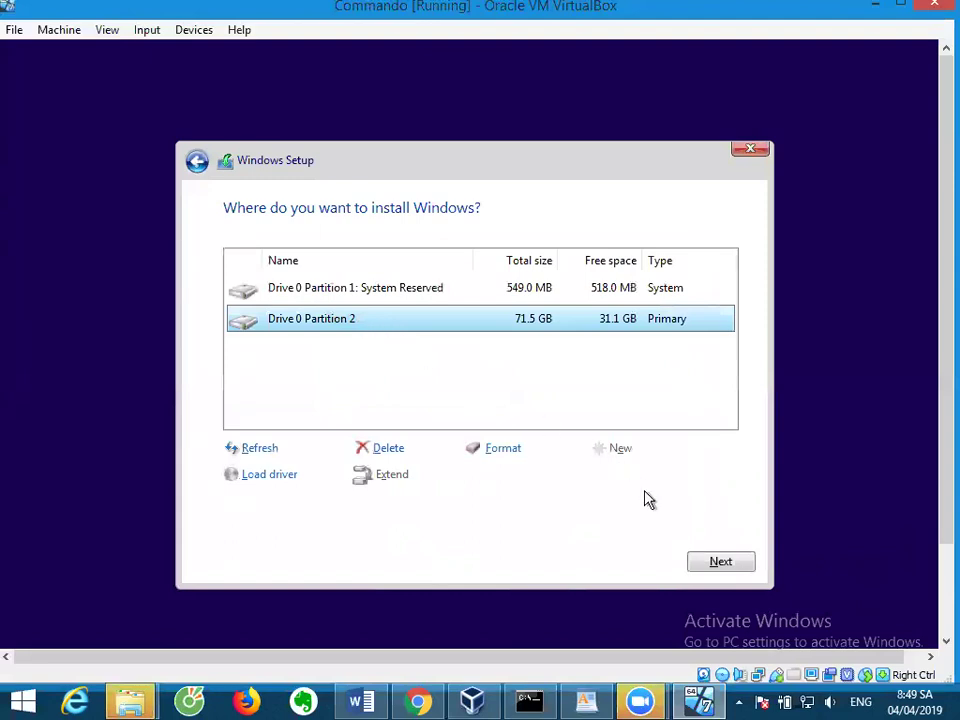
{"action": "left_click", "coordinate": [718, 563]}
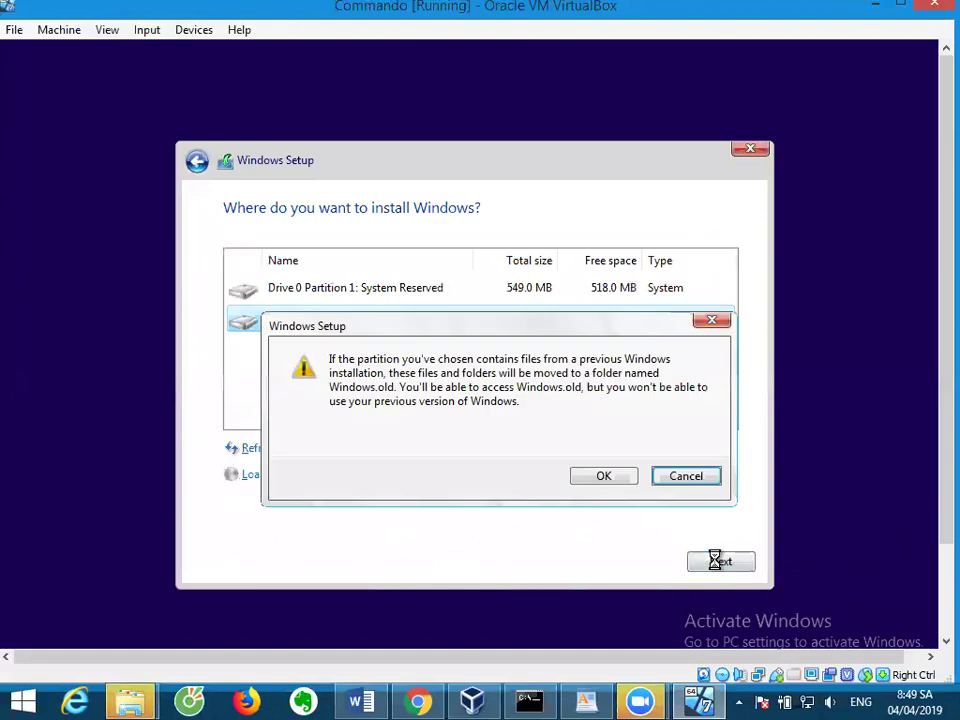
{"action": "left_click", "coordinate": [603, 477]}
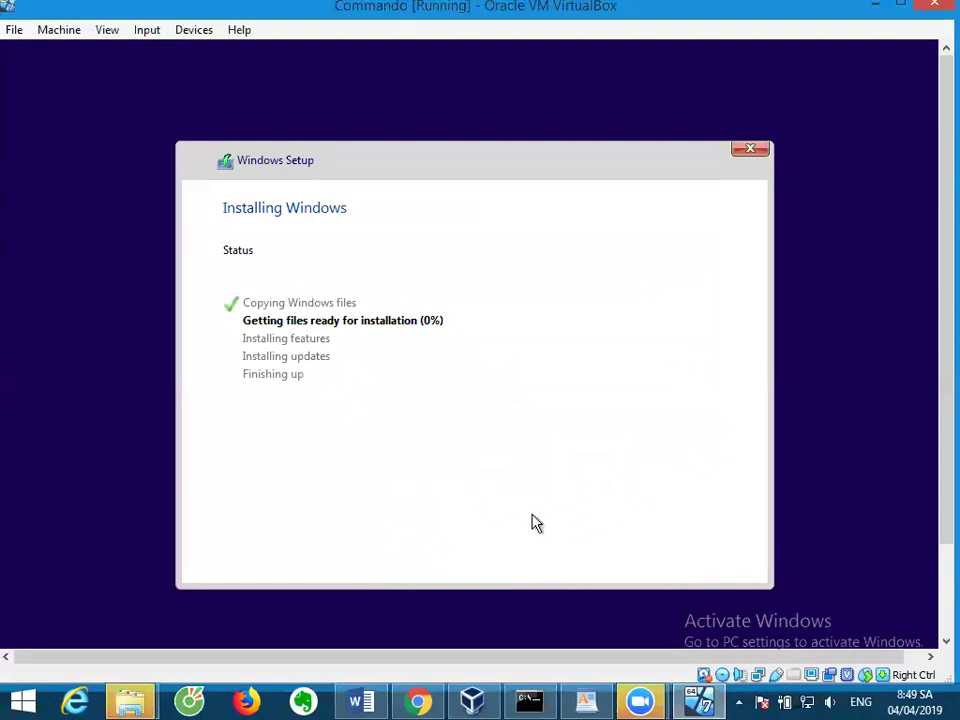
{"action": "mouse_move", "coordinate": [133, 699]}
{"action": "left_click", "coordinate": [130, 701]}
{"action": "left_click", "coordinate": [253, 612]}
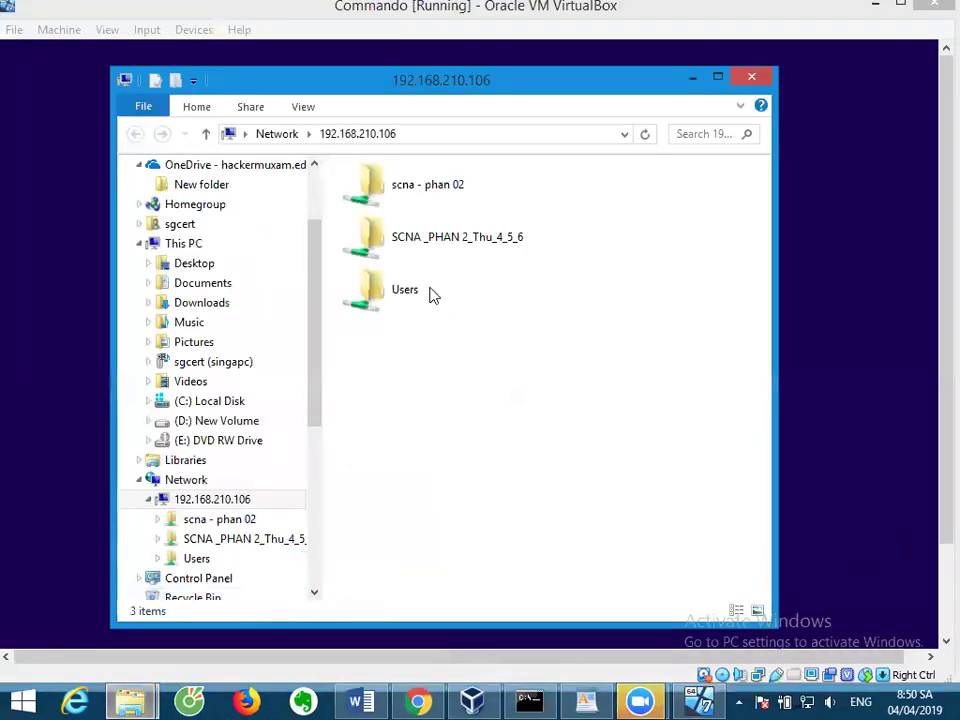
{"action": "left_click", "coordinate": [452, 248]}
{"action": "double_click", "coordinate": [452, 248]}
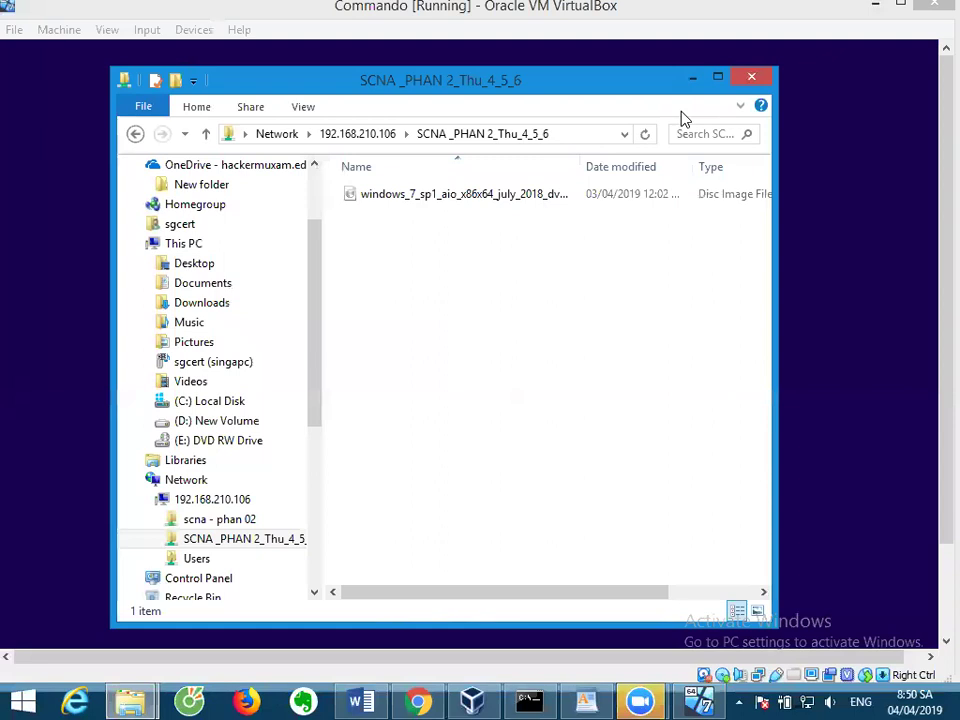
{"action": "left_click", "coordinate": [751, 77]}
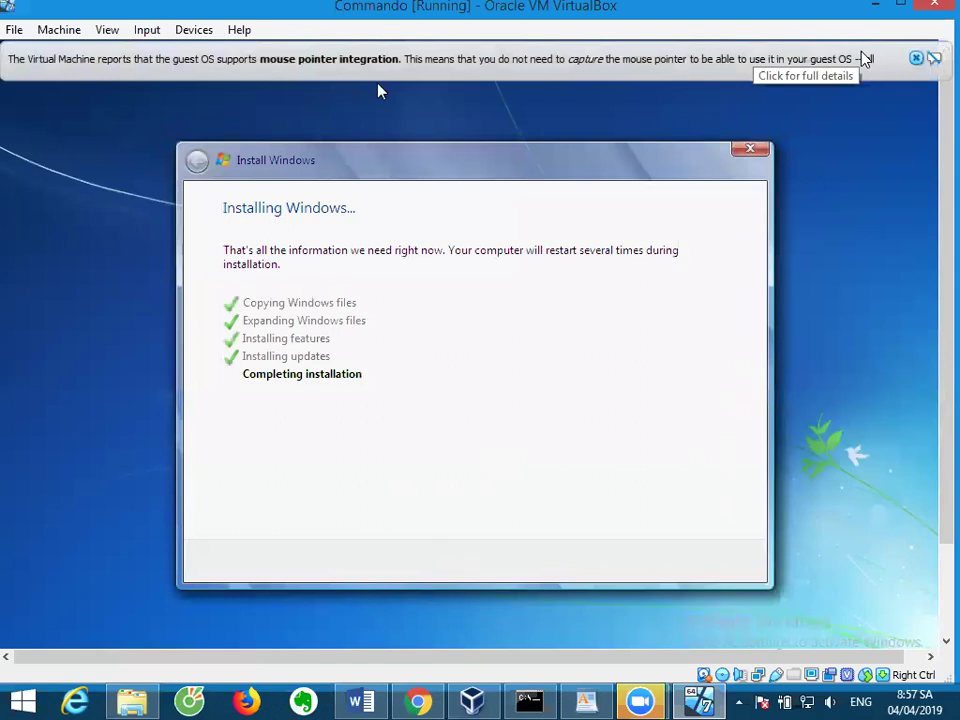
Close the mouse pointer integration info bar once setup reaches Completing installation.
{"action": "left_click", "coordinate": [917, 60]}
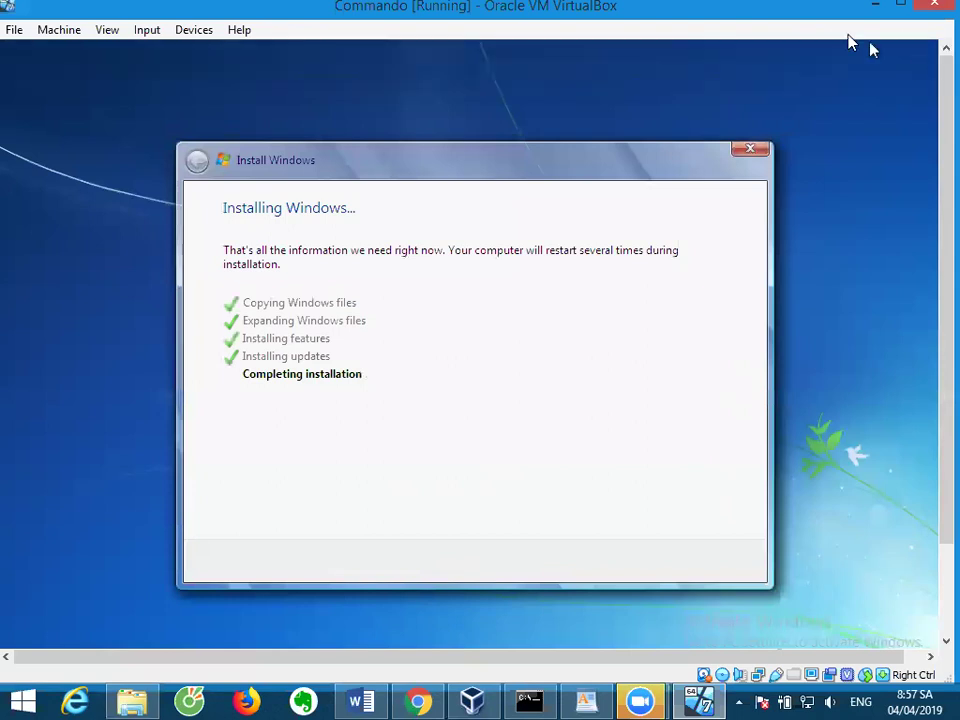
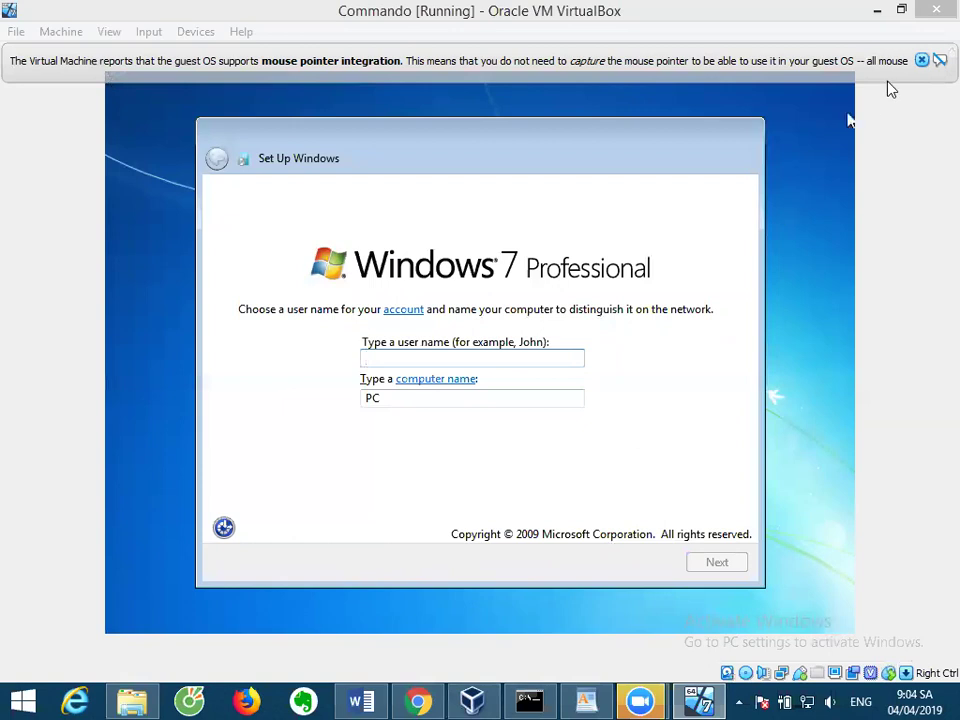
Enter the user name 'commando' and change the computer name to commando-vm.
{"action": "left_click", "coordinate": [486, 364]}
{"action": "type", "text": "commando"}
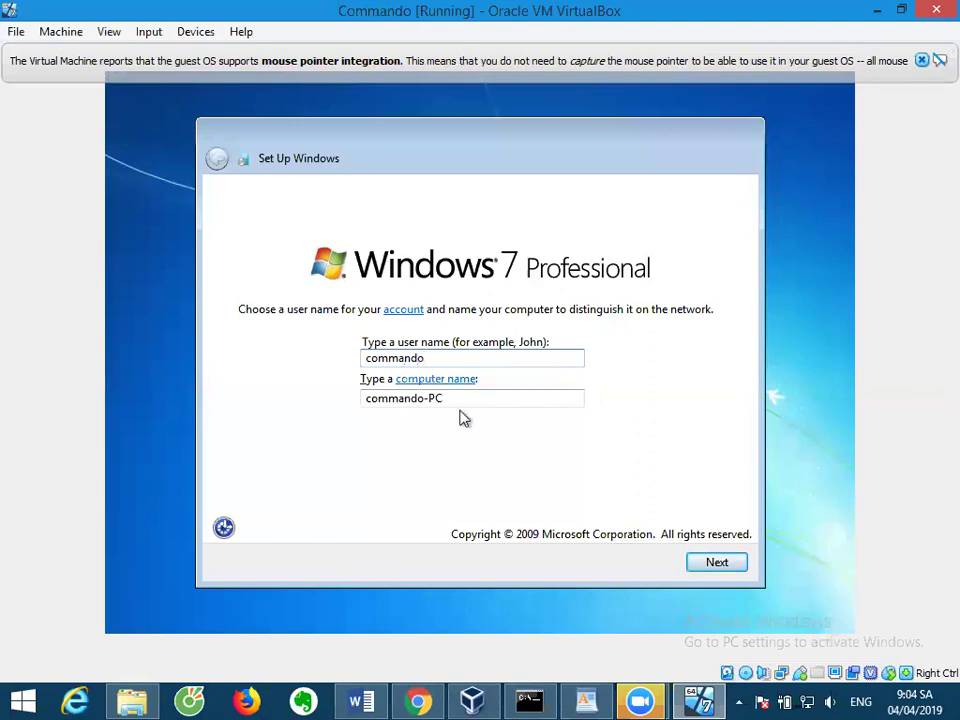
{"action": "key", "text": "Tab"}
{"action": "double_click", "coordinate": [461, 405]}
{"action": "type", "text": "vm"}
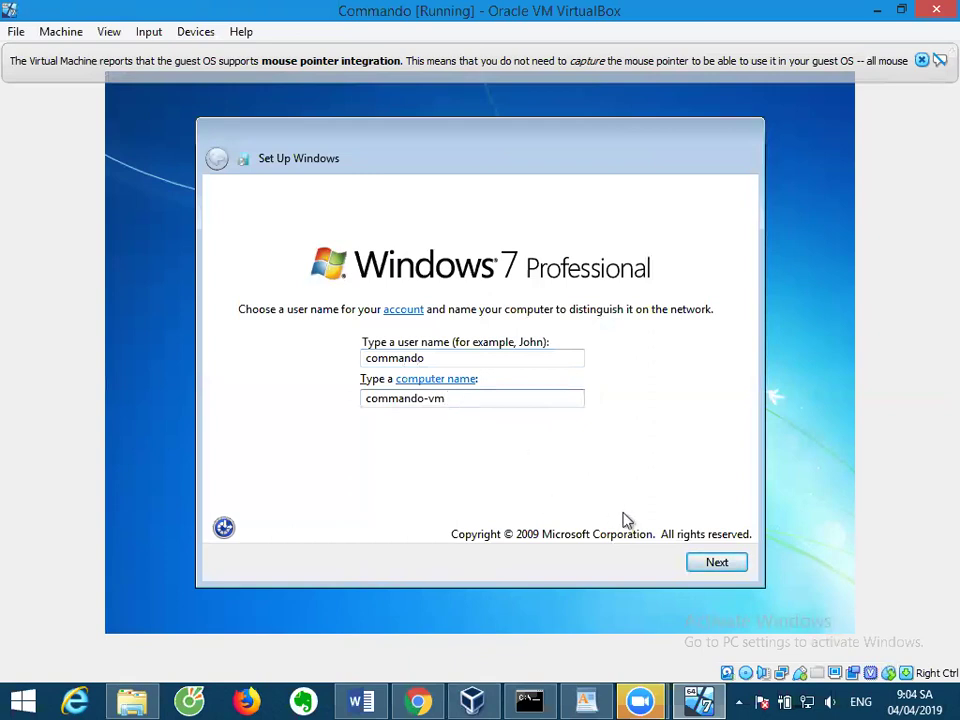
{"action": "left_click", "coordinate": [704, 562]}
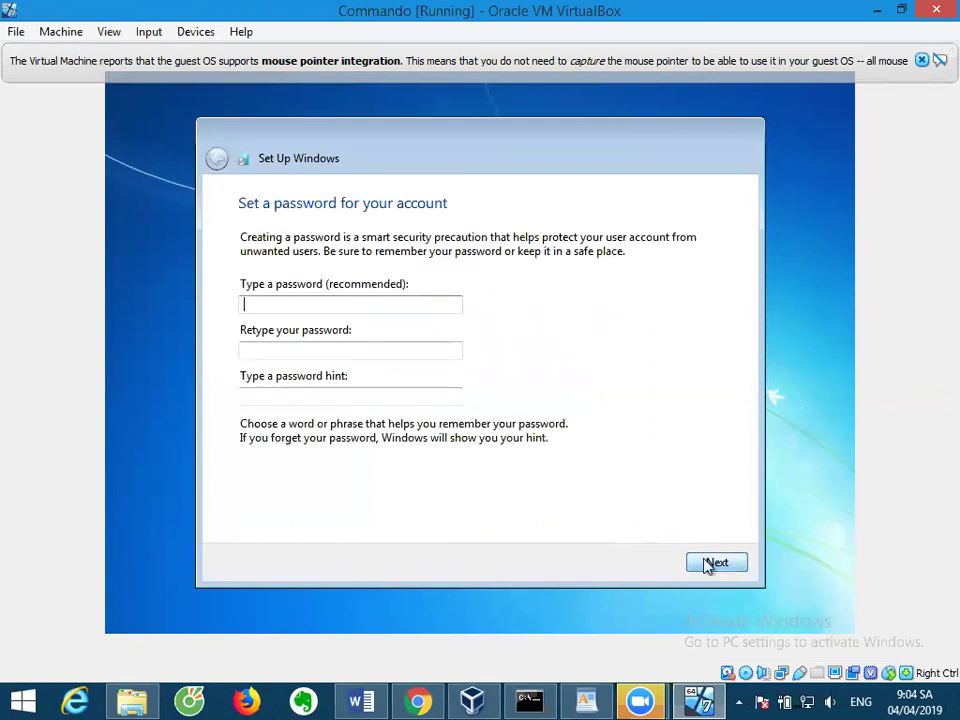
Set the account password, retype it, and add a password hint.
{"action": "type", "text": "123"}
{"action": "left_click", "coordinate": [405, 349]}
{"action": "type", "text": "123"}
{"action": "left_click", "coordinate": [399, 396]}
{"action": "type", "text": "123"}
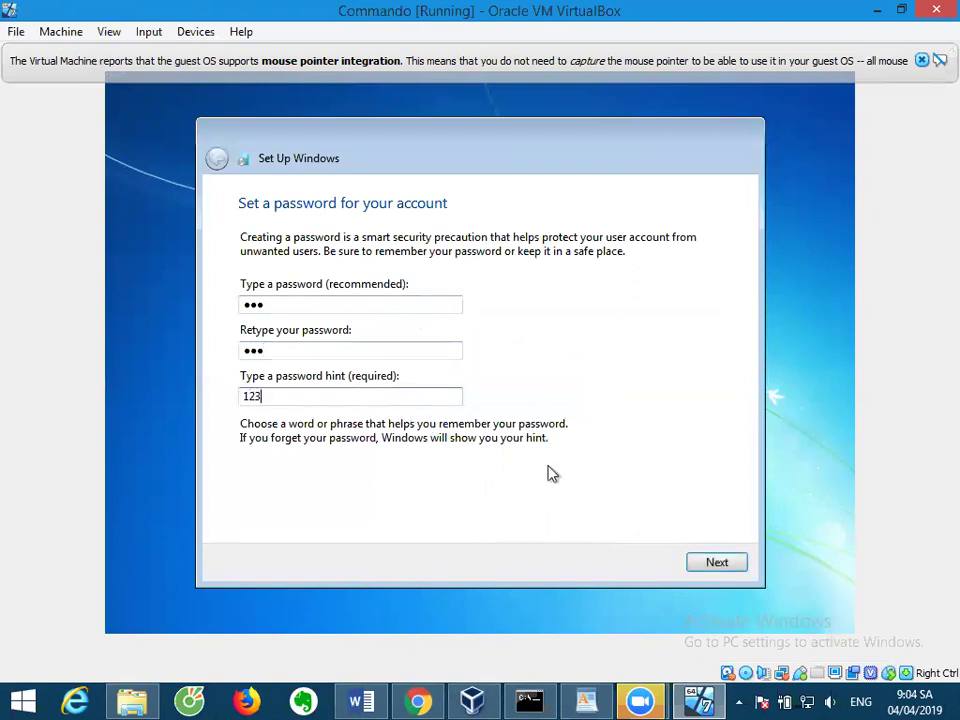
{"action": "left_click", "coordinate": [717, 563]}
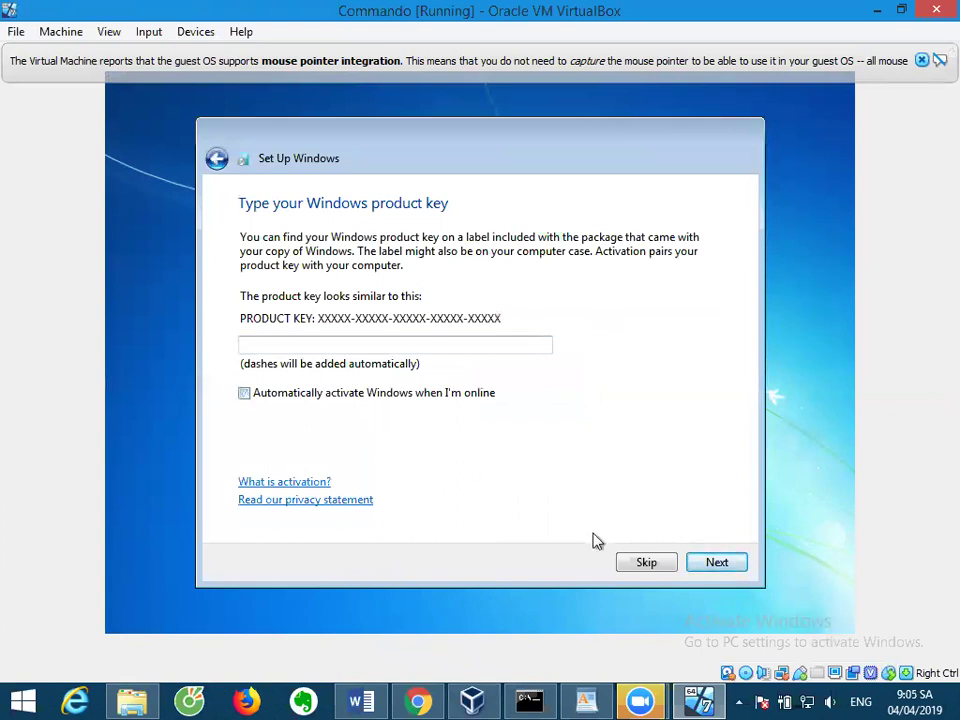
Skip the product key, choose Ask me later, set UTC+07:00 Bangkok, Hanoi, Jakarta, and pick Public network.
{"action": "left_click", "coordinate": [641, 566]}
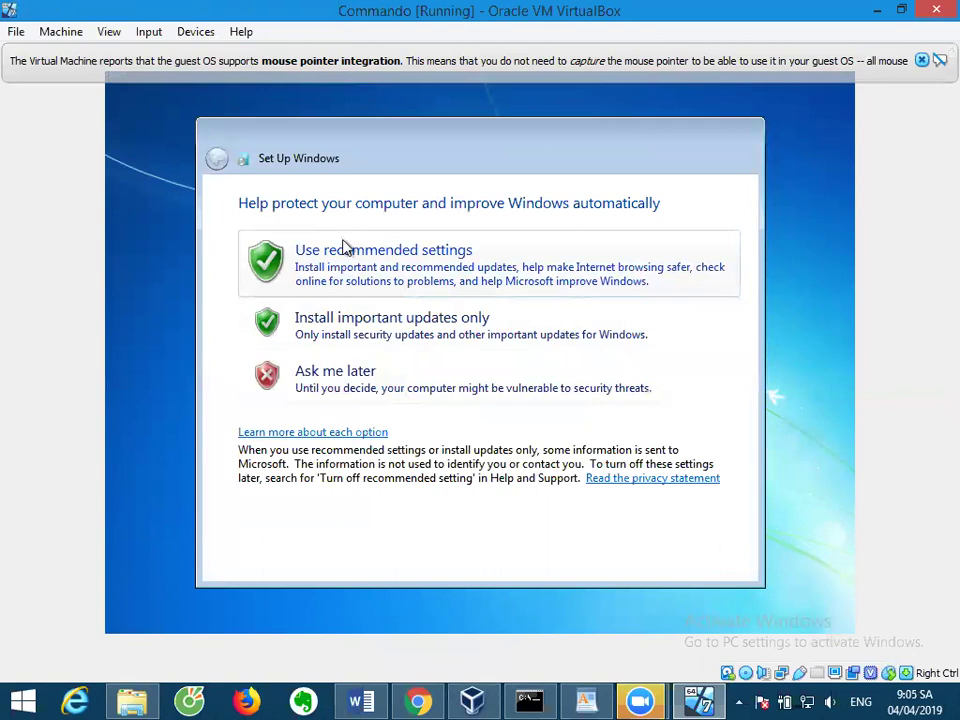
{"action": "left_click", "coordinate": [355, 383]}
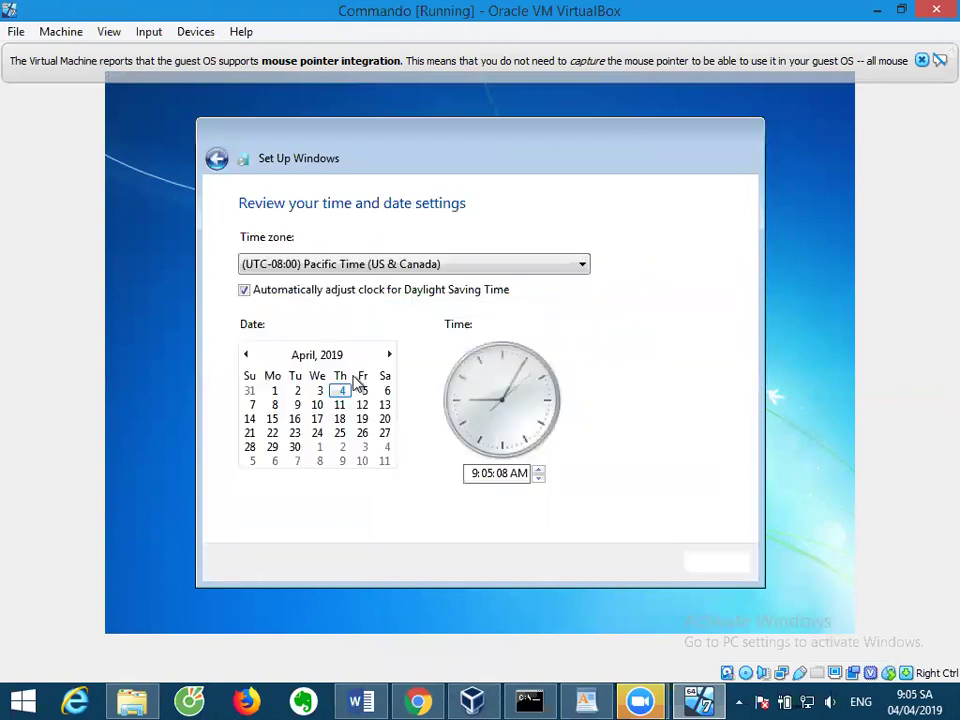
{"action": "left_click", "coordinate": [385, 266]}
{"action": "scroll", "coordinate": [439, 285], "scroll_direction": "down", "scroll_amount": 8}
{"action": "left_click_drag", "start_coordinate": [579, 255], "coordinate": [574, 340]}
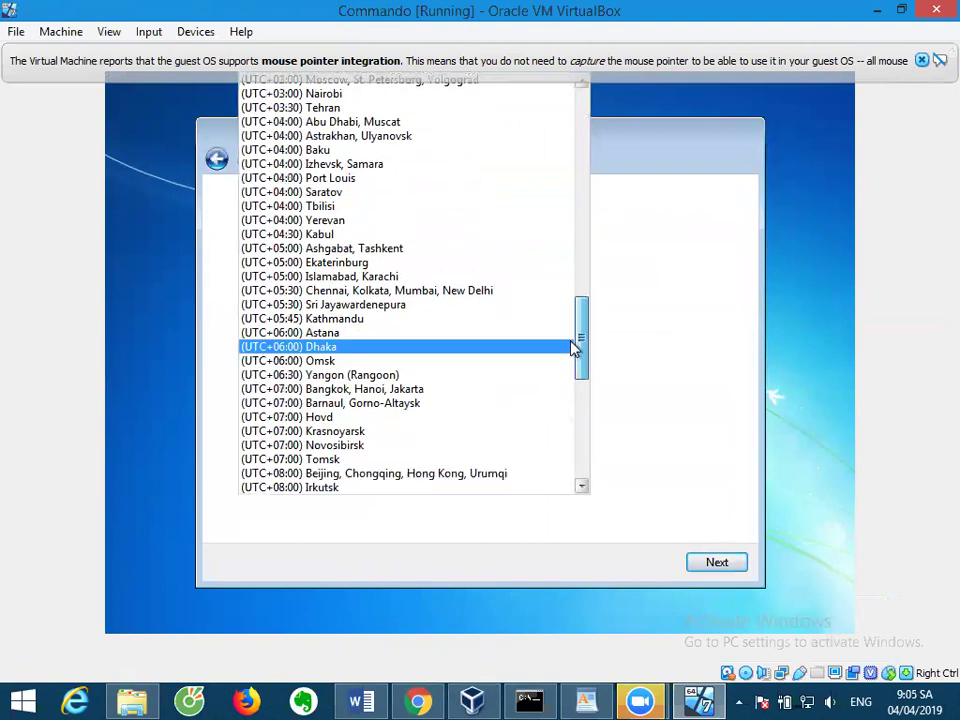
{"action": "left_click", "coordinate": [420, 390]}
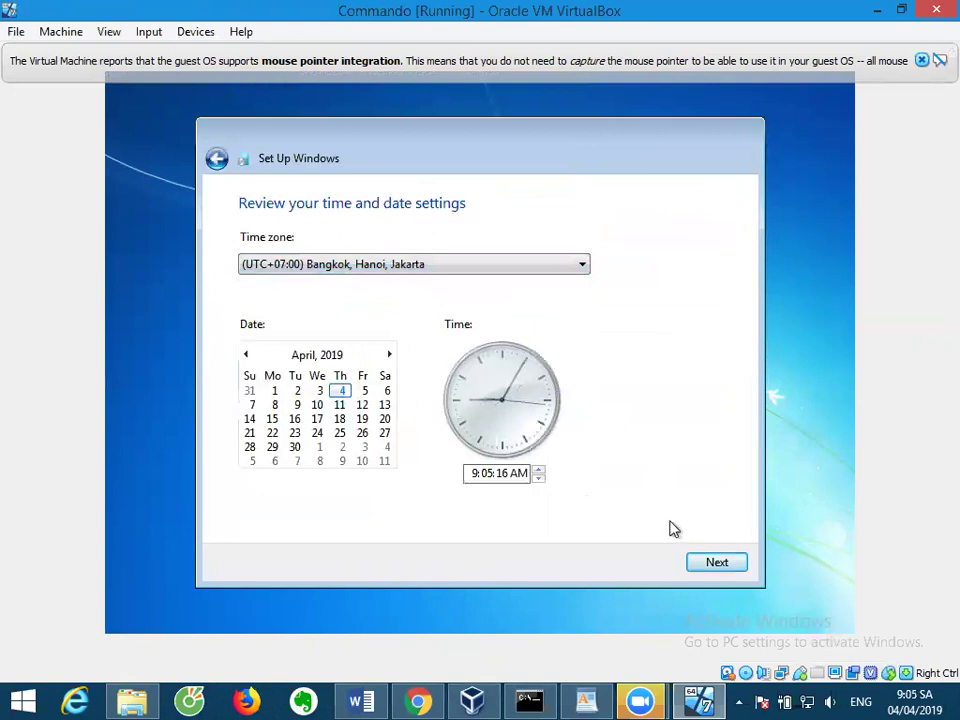
{"action": "left_click", "coordinate": [712, 565]}
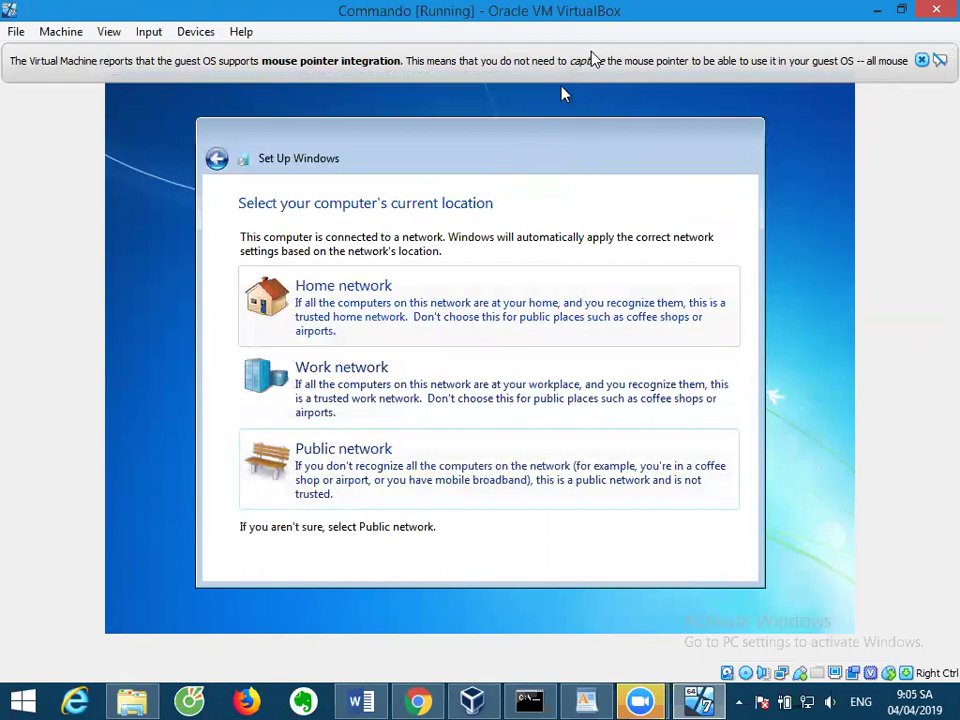
{"action": "left_click", "coordinate": [377, 451]}
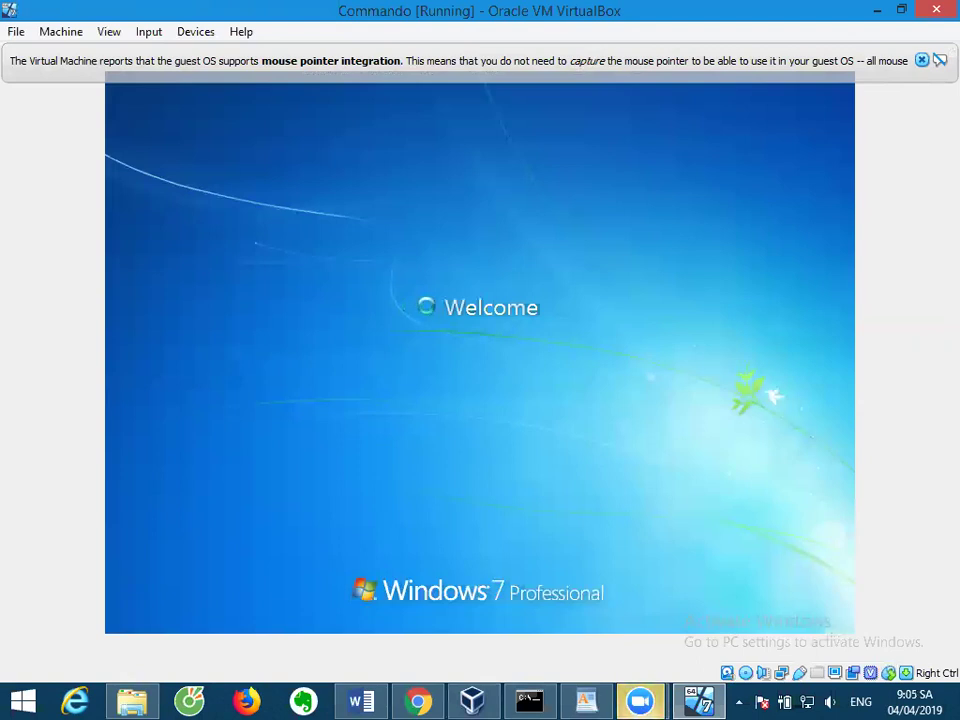
{"action": "left_click", "coordinate": [600, 700]}
Colour the whole step 2 paragraph red in WordPad.
{"action": "scroll", "coordinate": [512, 503], "scroll_direction": "up", "scroll_amount": 6}
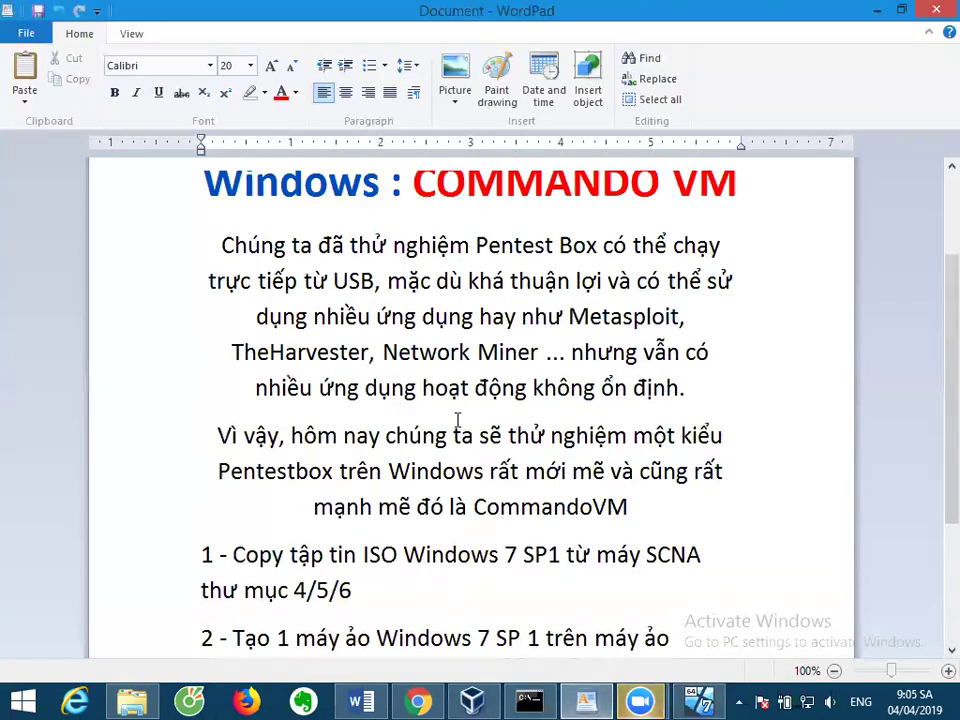
{"action": "scroll", "coordinate": [456, 420], "scroll_direction": "down", "scroll_amount": 5}
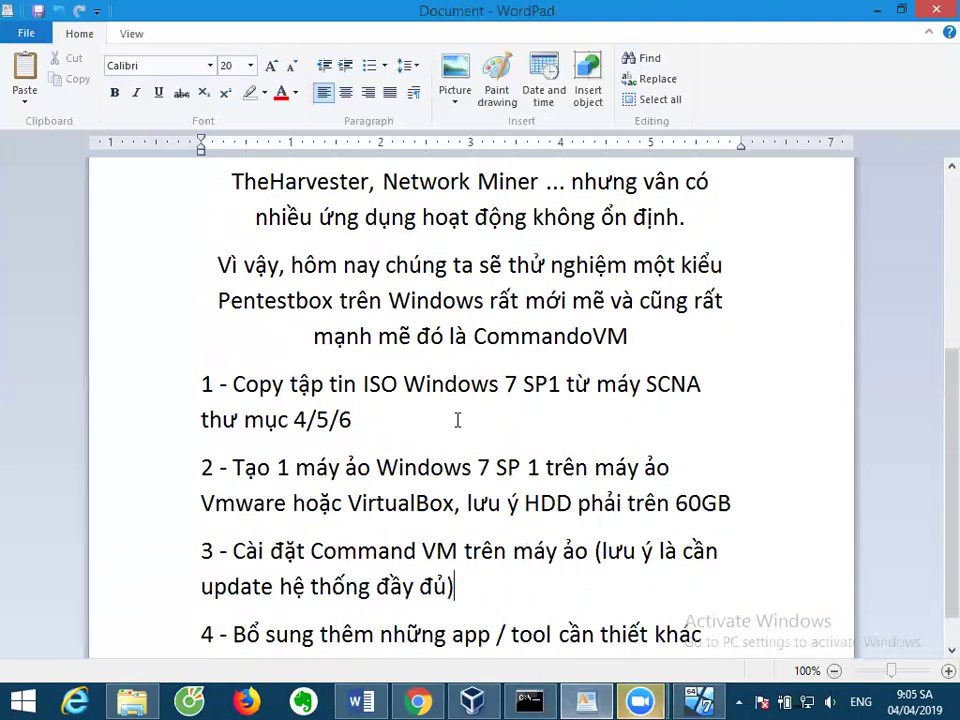
{"action": "triple_click", "coordinate": [420, 384]}
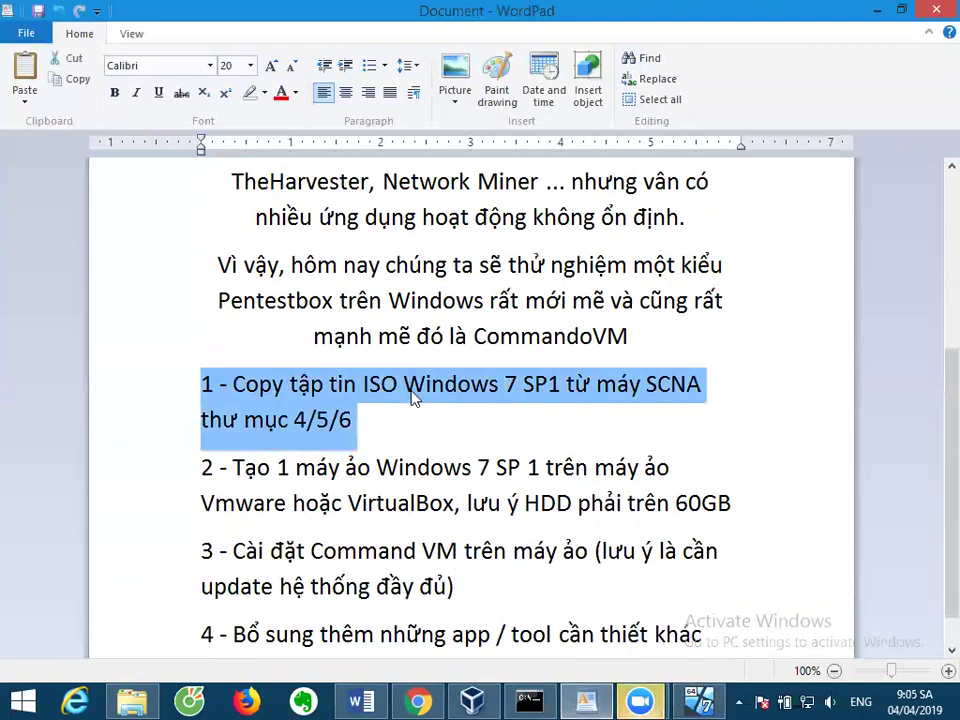
{"action": "left_click", "coordinate": [295, 92]}
{"action": "left_click", "coordinate": [366, 472]}
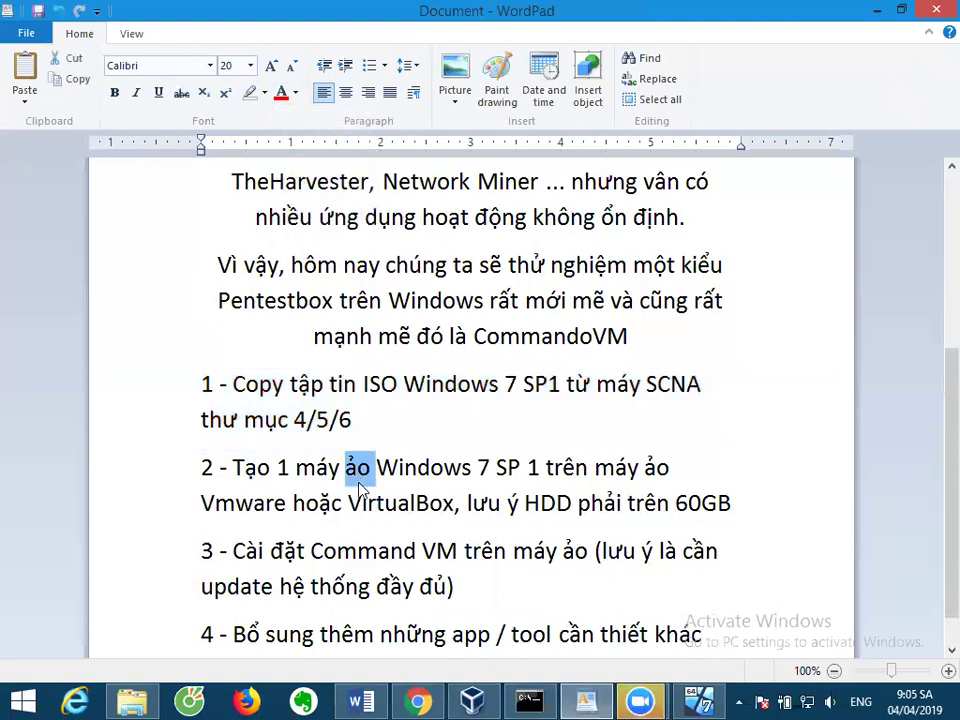
{"action": "triple_click", "coordinate": [369, 471]}
{"action": "left_click", "coordinate": [282, 93]}
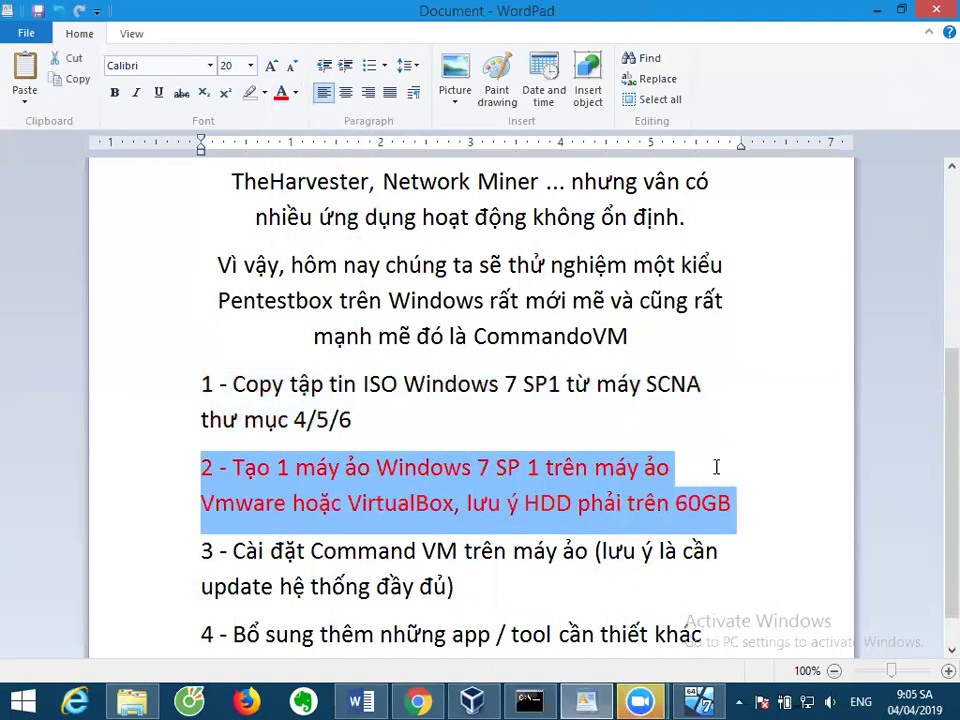
Make the 60GB disk note and 'Windows 7 SP 1' green.
{"action": "left_click_drag", "start_coordinate": [754, 503], "coordinate": [483, 507]}
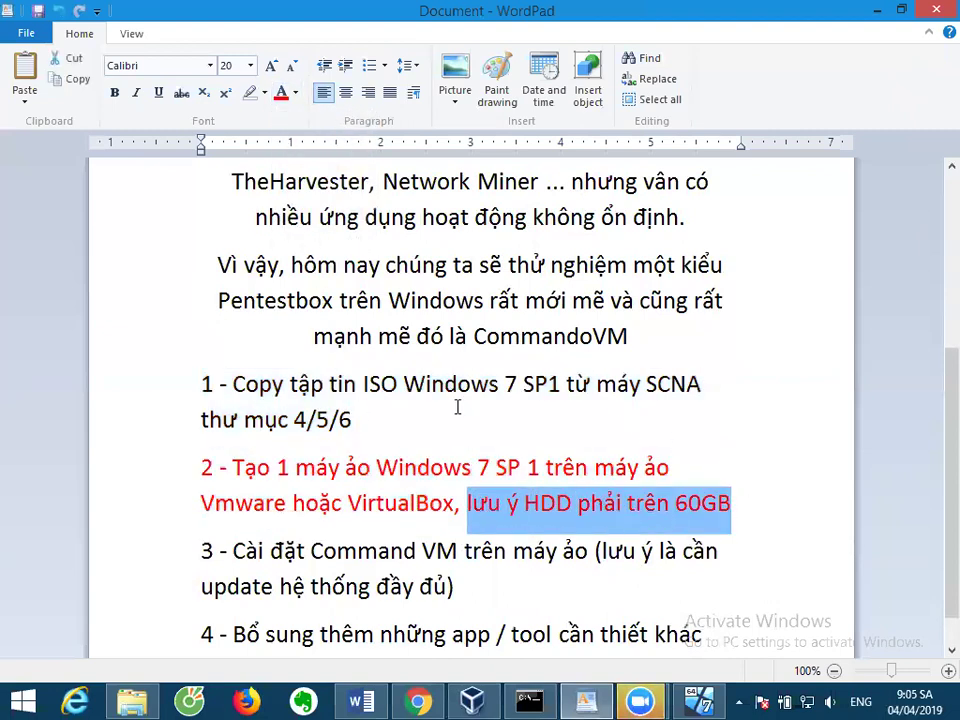
{"action": "left_click", "coordinate": [296, 93]}
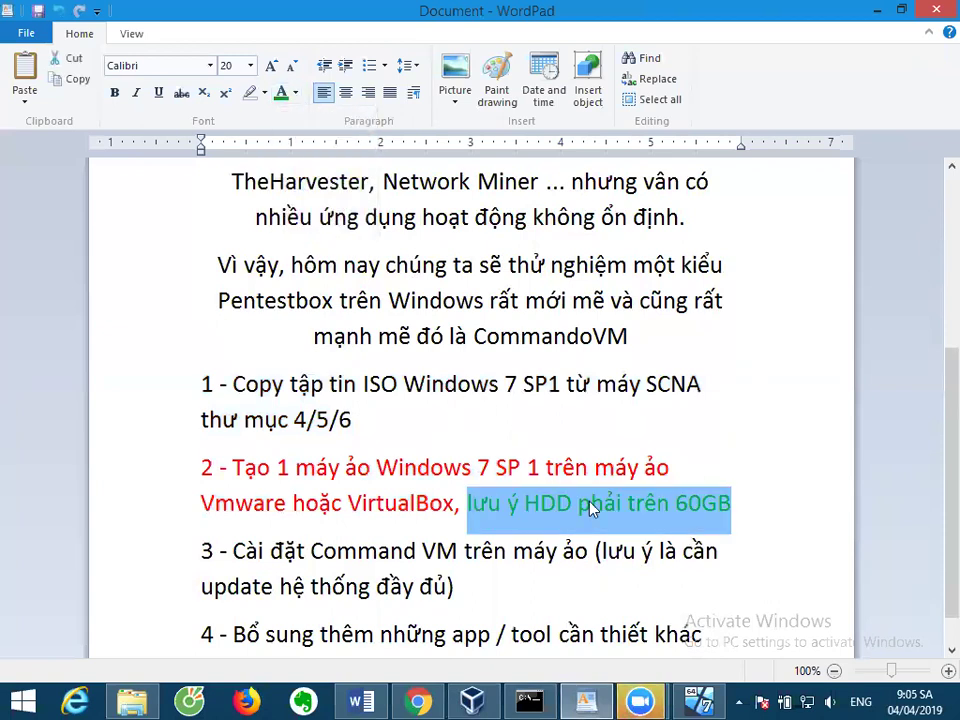
{"action": "scroll", "coordinate": [592, 509], "scroll_direction": "down", "scroll_amount": 1}
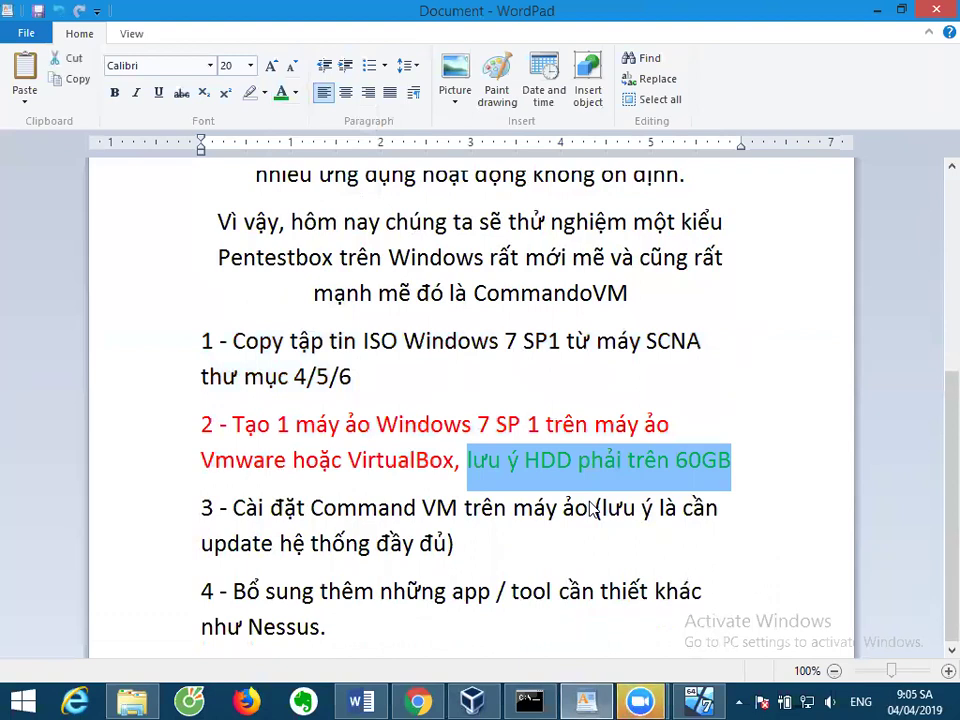
{"action": "left_click_drag", "start_coordinate": [543, 422], "coordinate": [376, 426]}
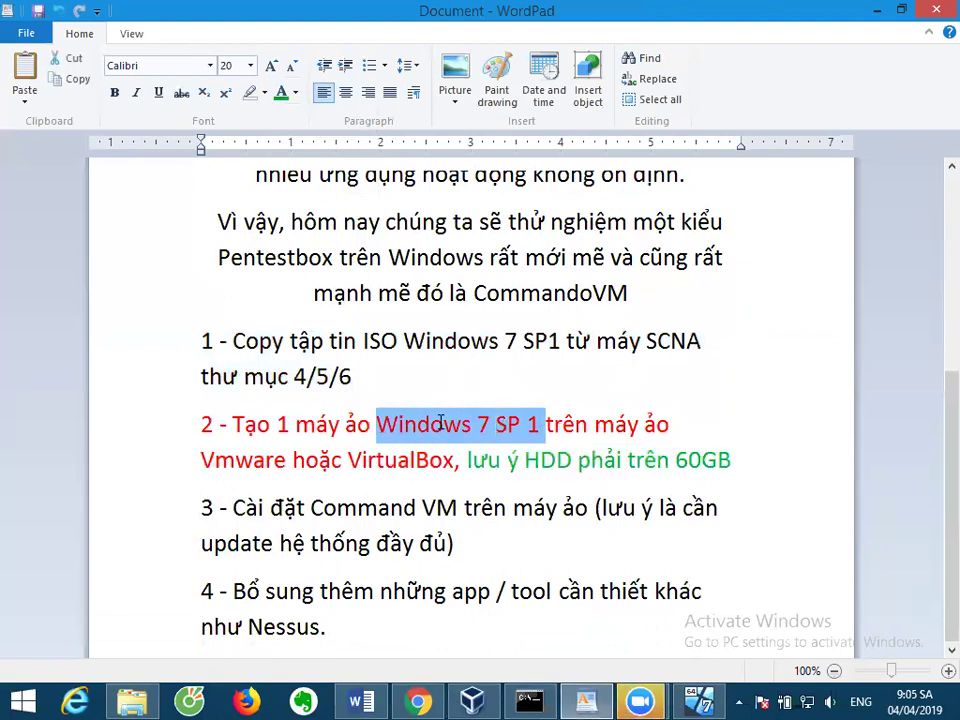
{"action": "left_click", "coordinate": [283, 93]}
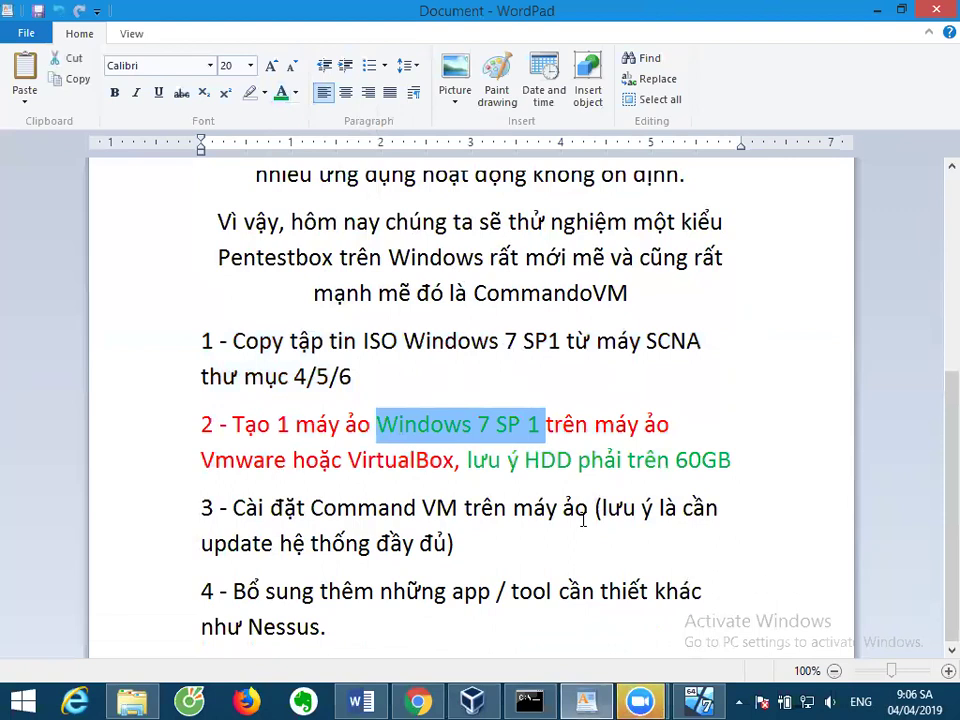
Add a new line '- Update hệ thống đầy đủ' below the 60GB note.
{"action": "left_click", "coordinate": [761, 459]}
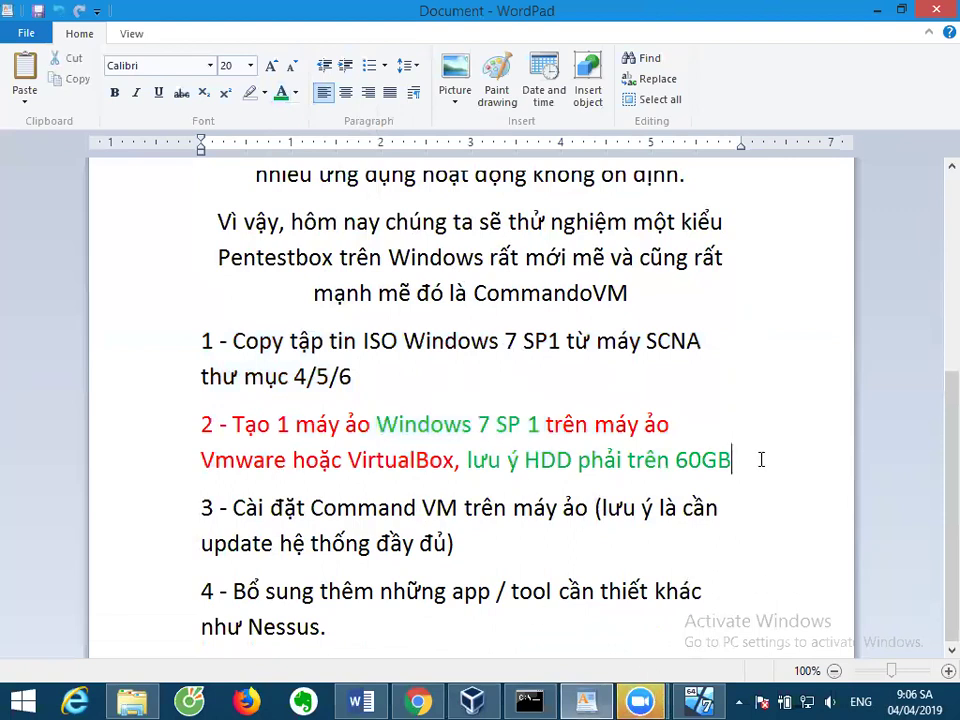
{"action": "key", "text": "Return"}
{"action": "type", "text": "- Update d"}
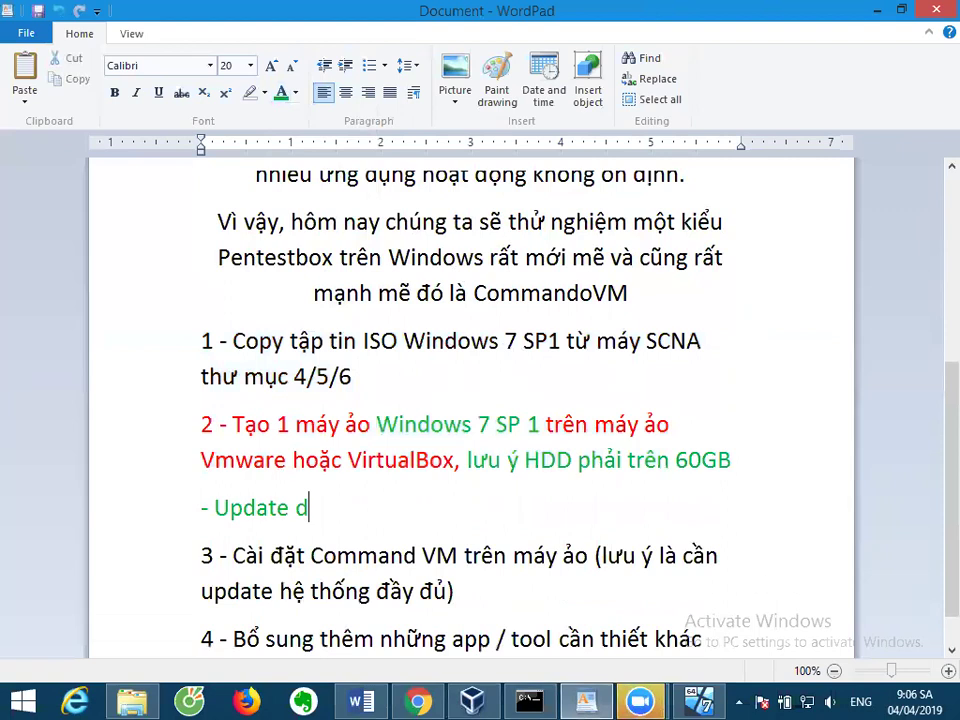
{"action": "key", "text": "BackSpace"}
{"action": "type", "text": "hệ thốn"}
{"action": "type", "text": "g đầy đu"}
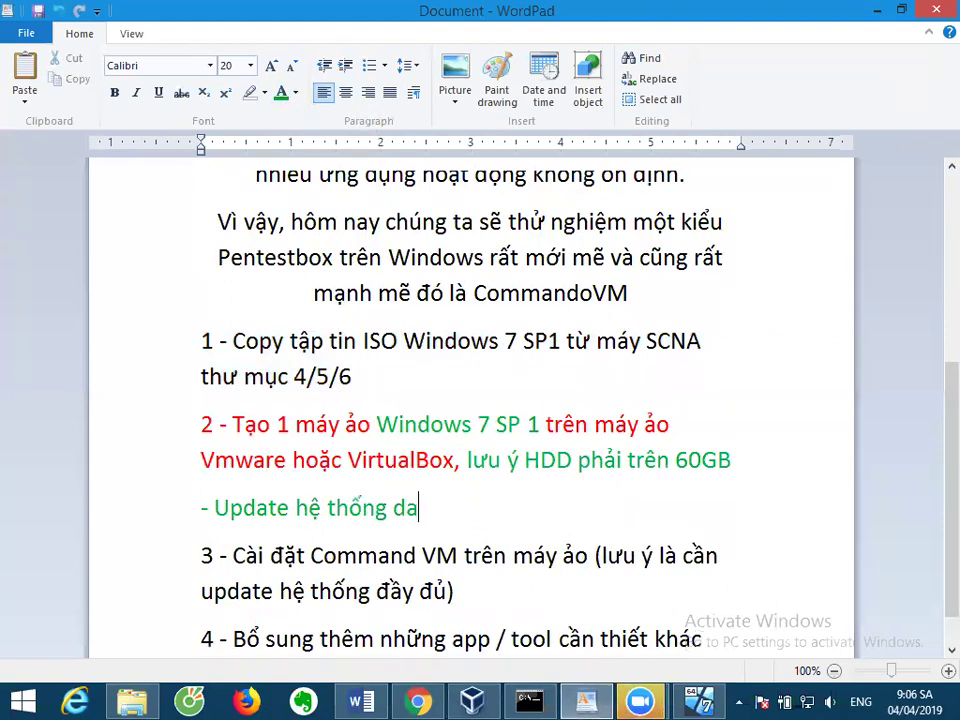
{"action": "type", "text": "r ..."}
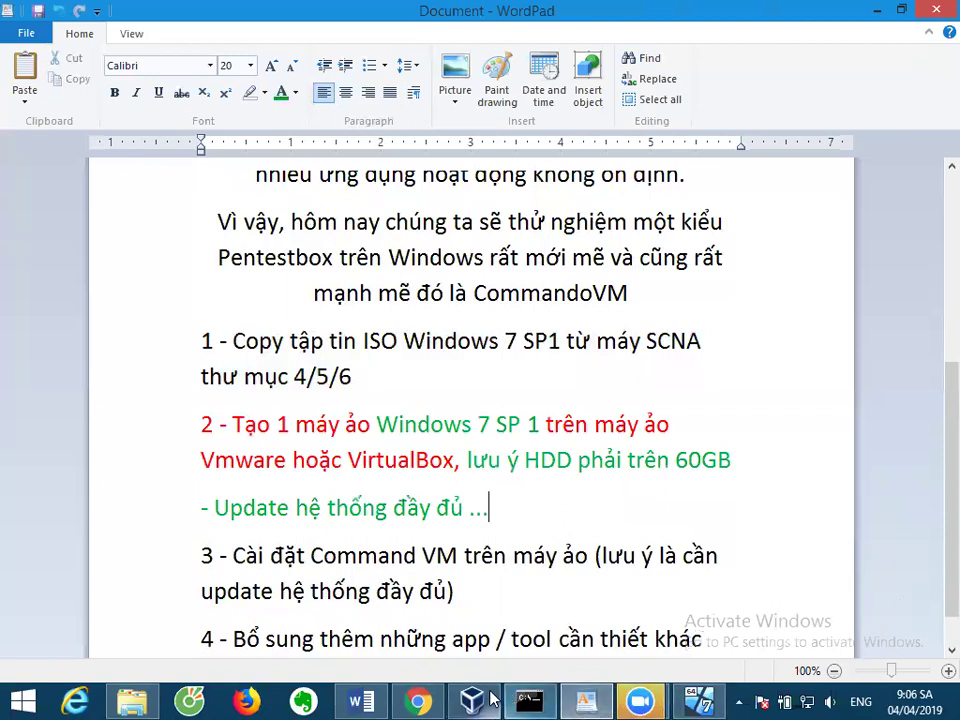
{"action": "left_click", "coordinate": [697, 700]}
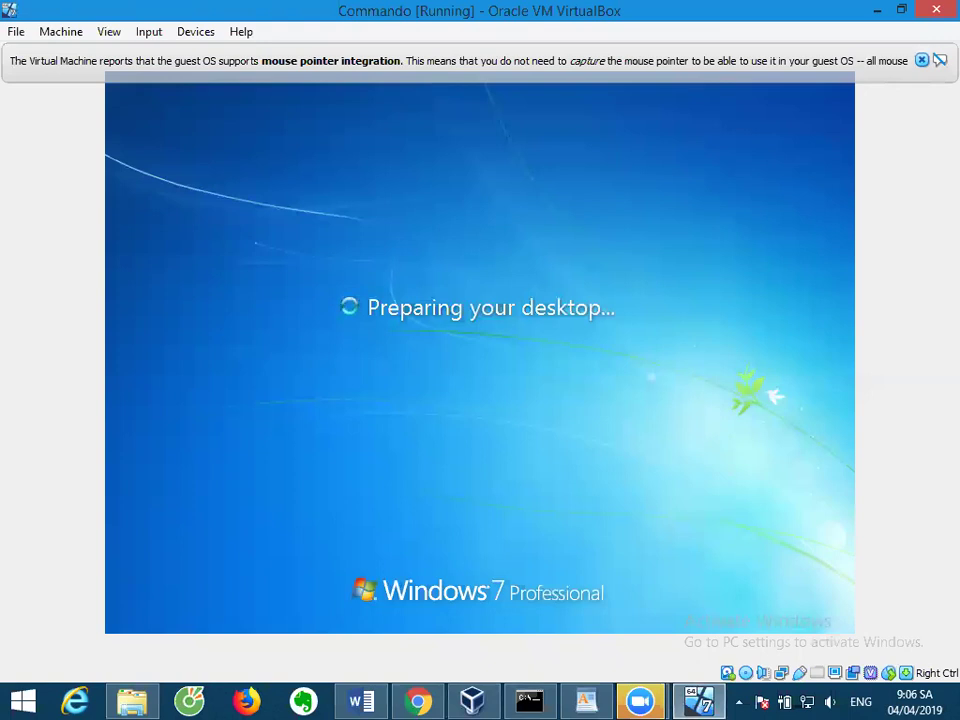
Dismiss the mouse integration notice and open Control Panel from the guest's Start menu.
{"action": "left_click", "coordinate": [921, 61]}
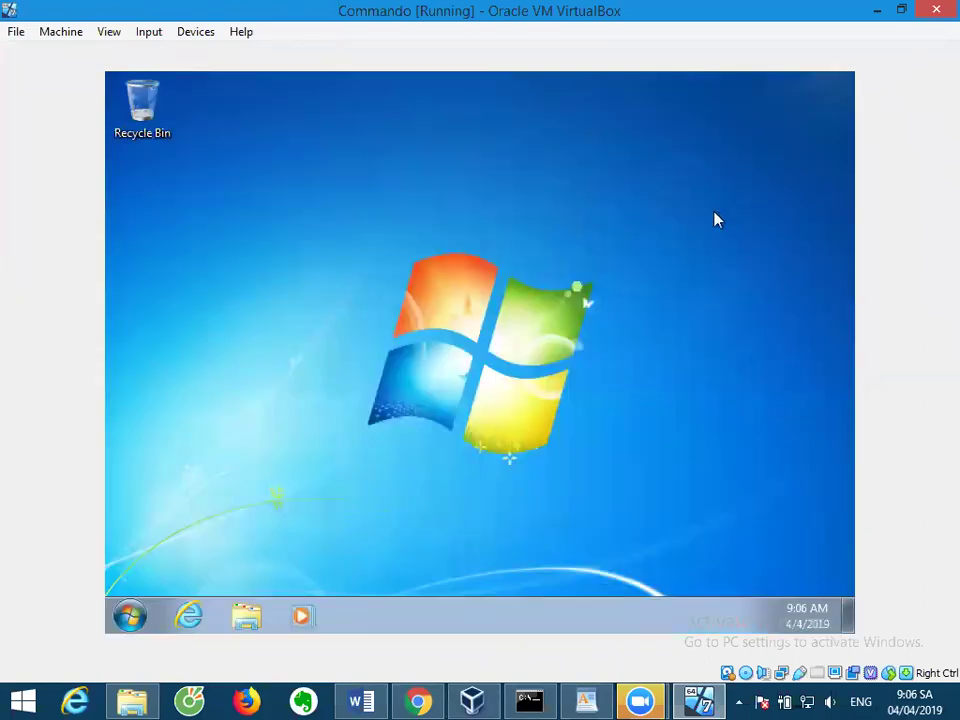
{"action": "left_click", "coordinate": [128, 617]}
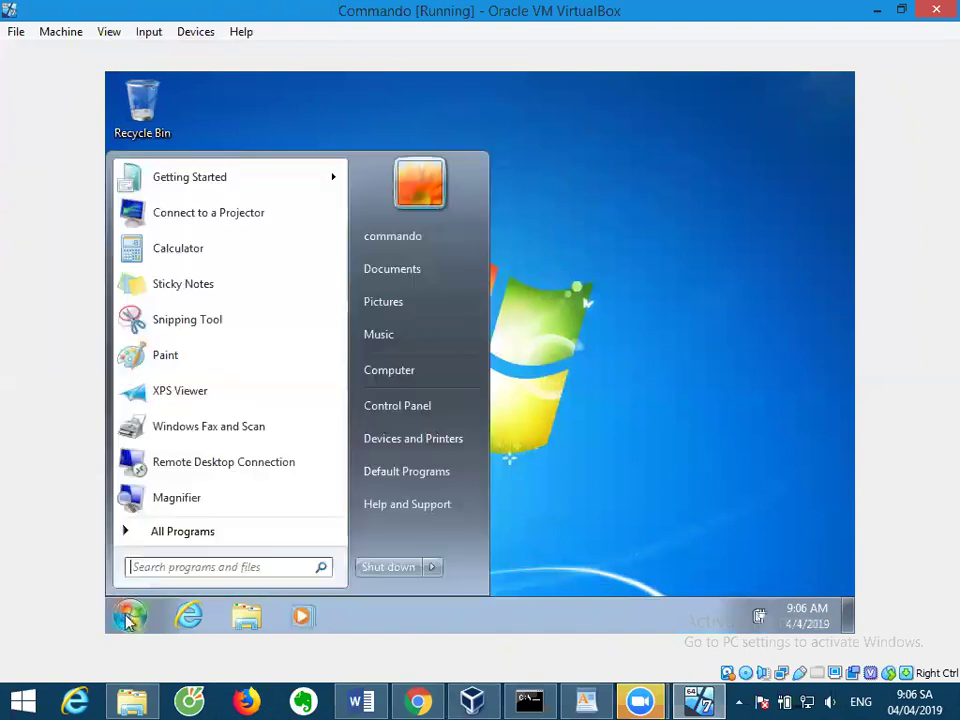
{"action": "left_click", "coordinate": [660, 490]}
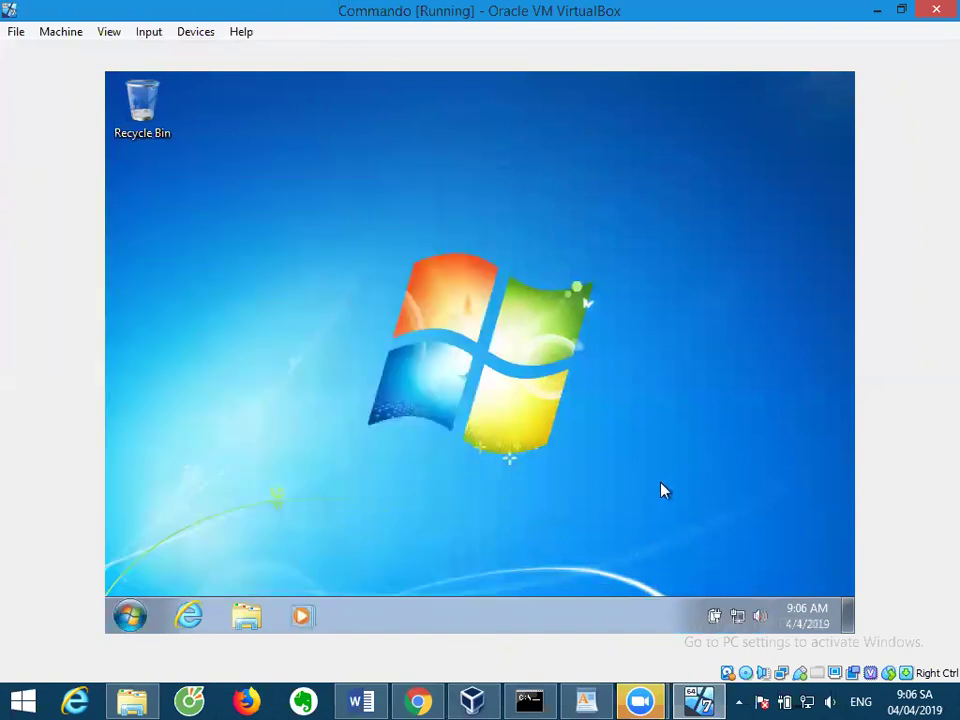
{"action": "left_click", "coordinate": [132, 616]}
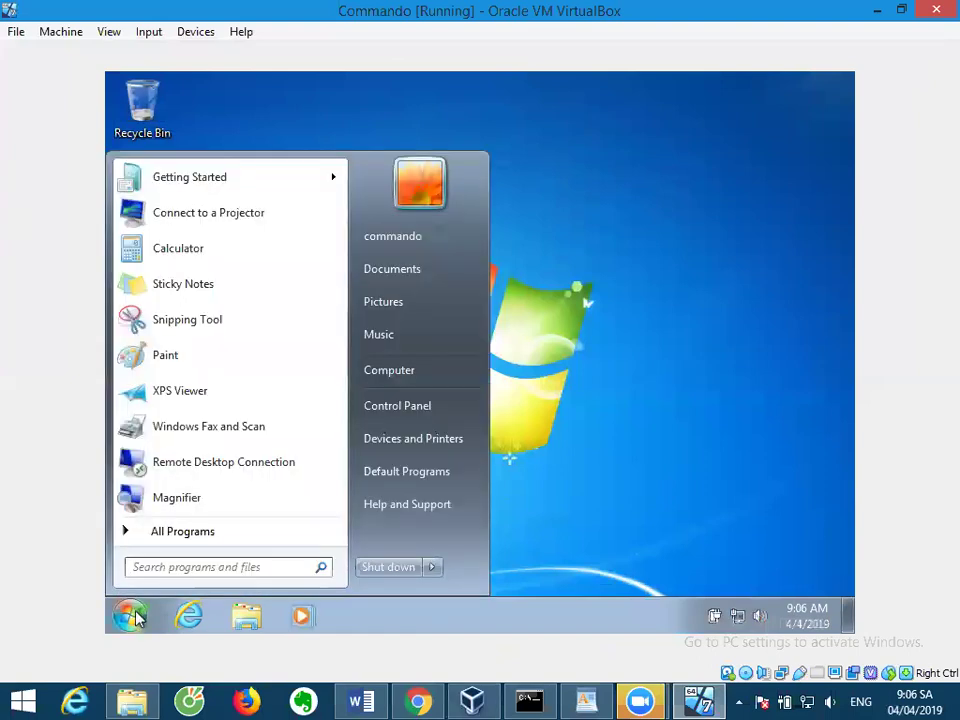
{"action": "left_click", "coordinate": [435, 418]}
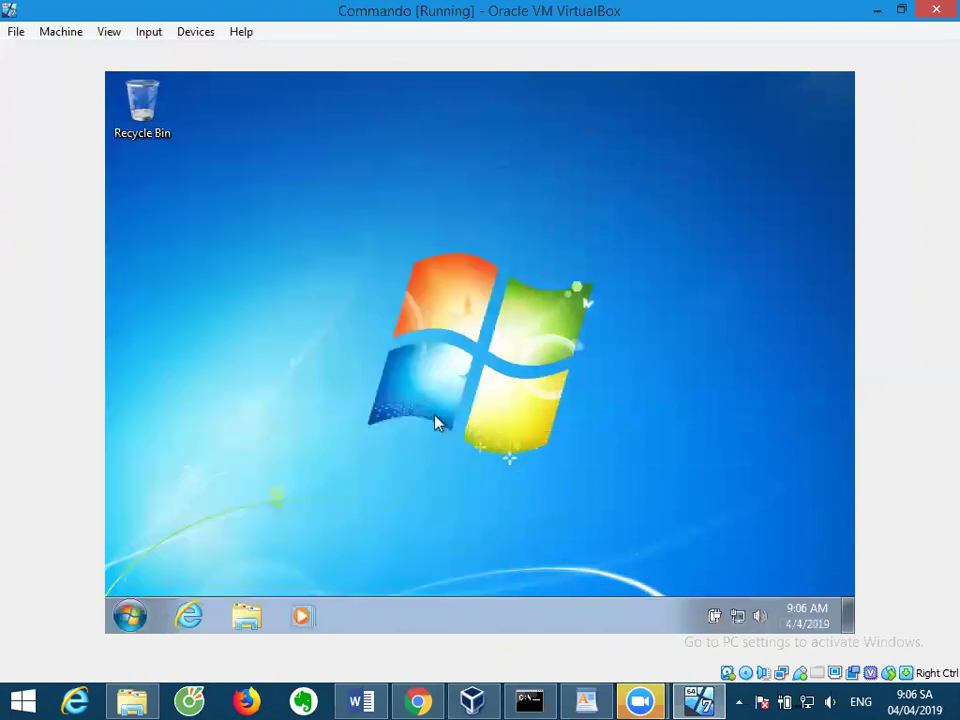
Check the full-system-update note in WordPad, then return to Control Panel's search box.
{"action": "left_click", "coordinate": [588, 700]}
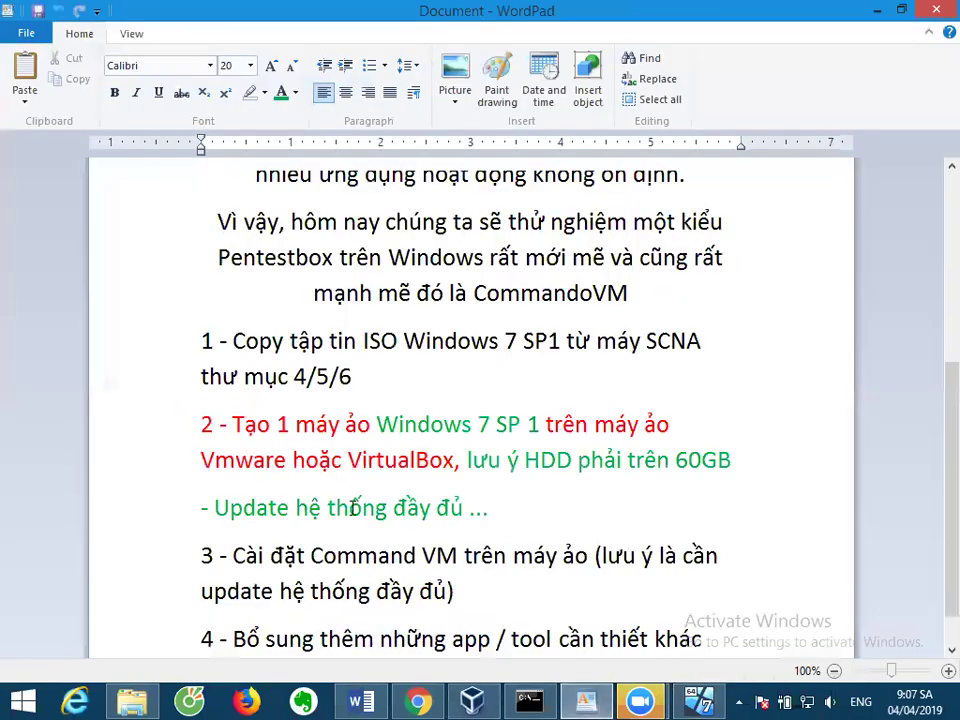
{"action": "triple_click", "coordinate": [467, 508]}
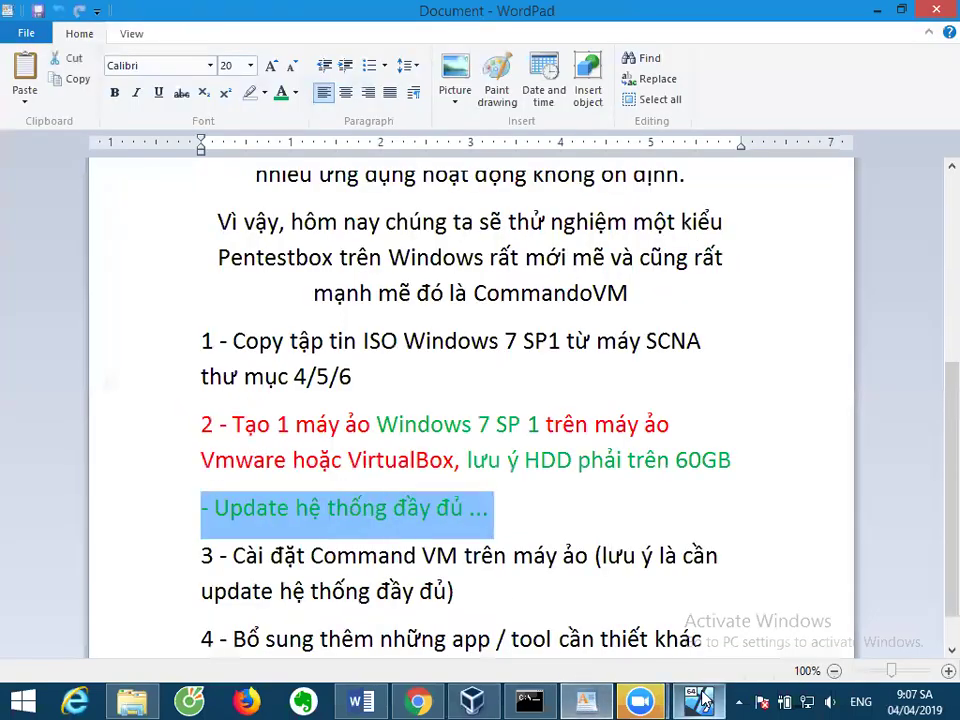
{"action": "key", "text": "alt+Tab"}
{"action": "left_click", "coordinate": [683, 108]}
Search Control Panel for 'update' and open Windows Update via Check for updates.
{"action": "type", "text": "update"}
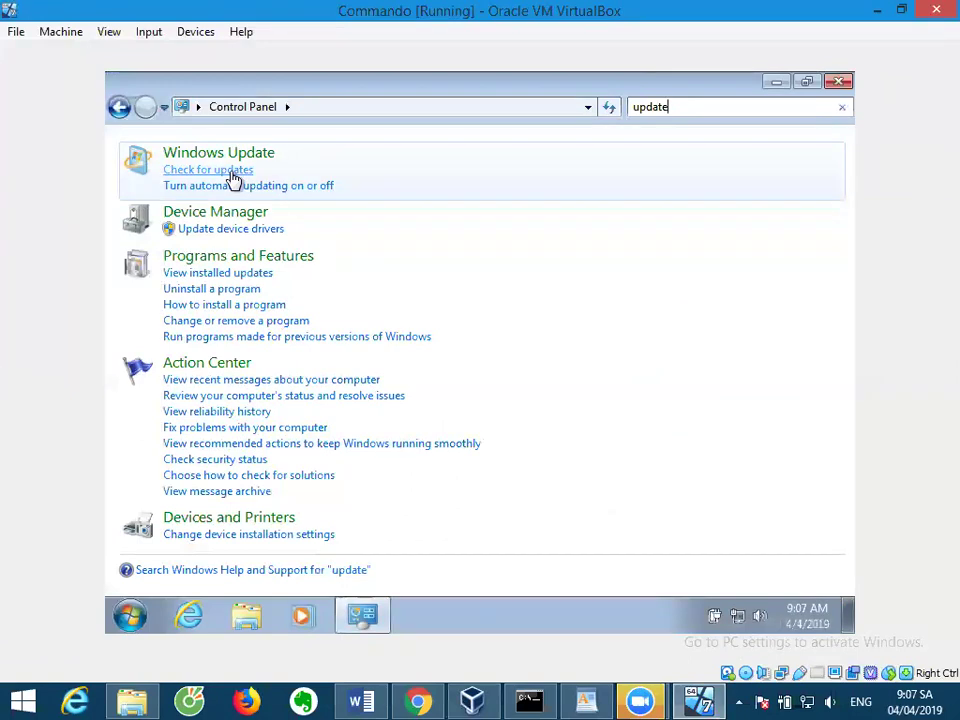
{"action": "left_click", "coordinate": [232, 176]}
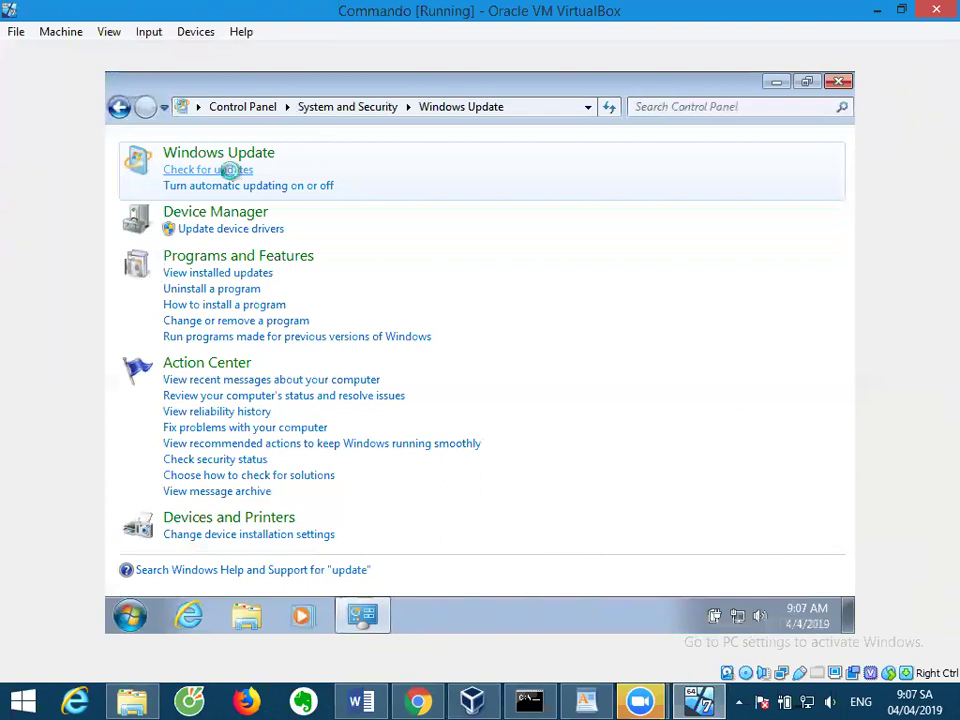
{"action": "left_click", "coordinate": [230, 170]}
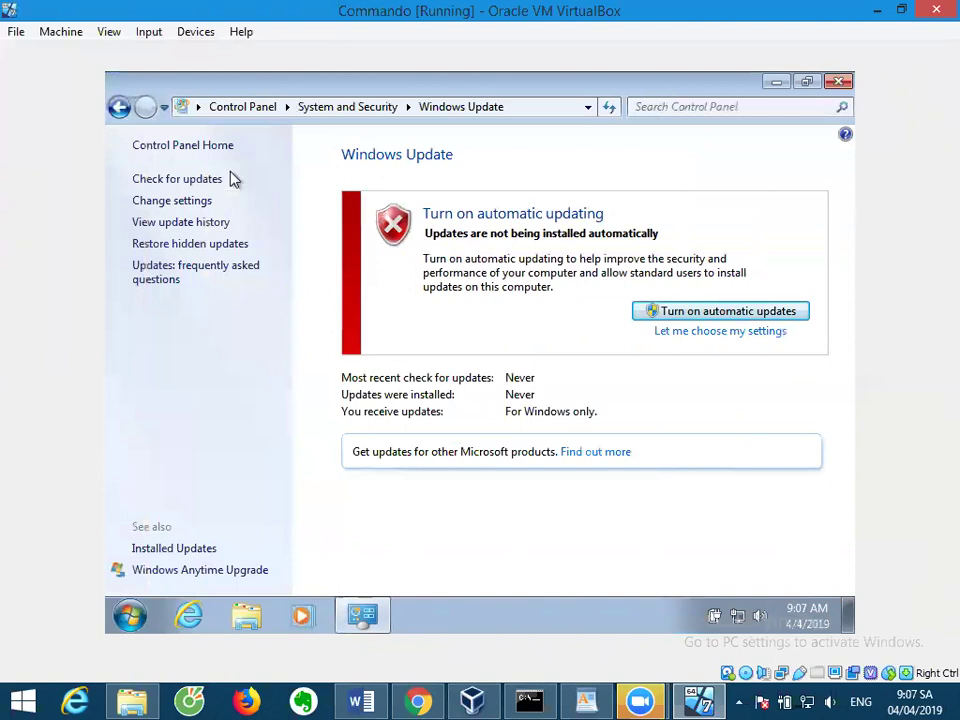
Turn on automatic updates, then launch Internet Explorer while the update scan runs.
{"action": "left_click", "coordinate": [761, 314]}
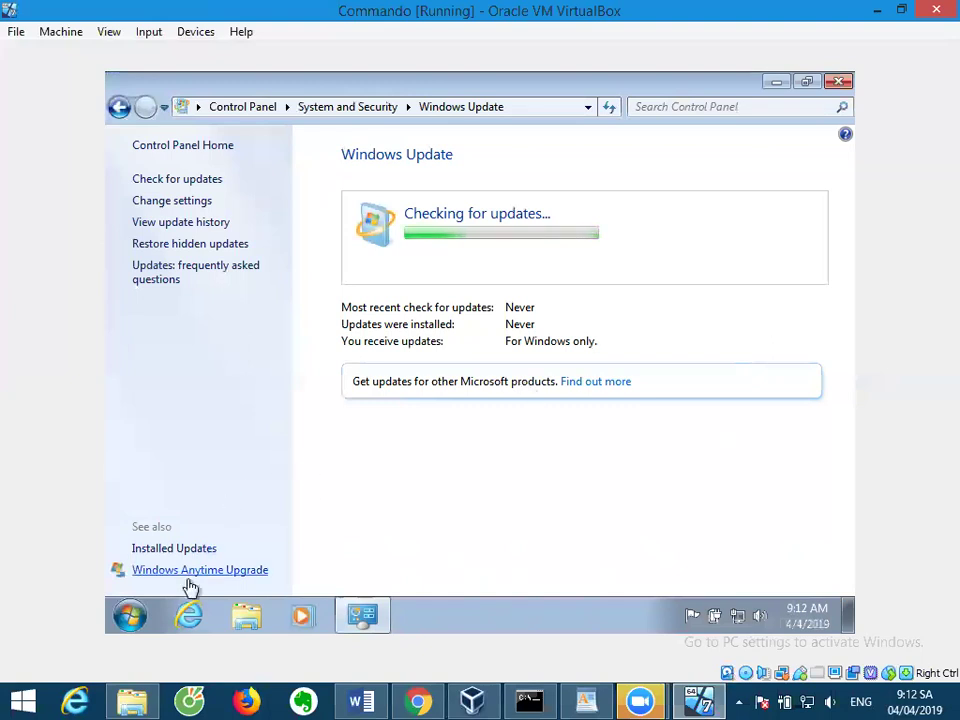
{"action": "left_click", "coordinate": [190, 612]}
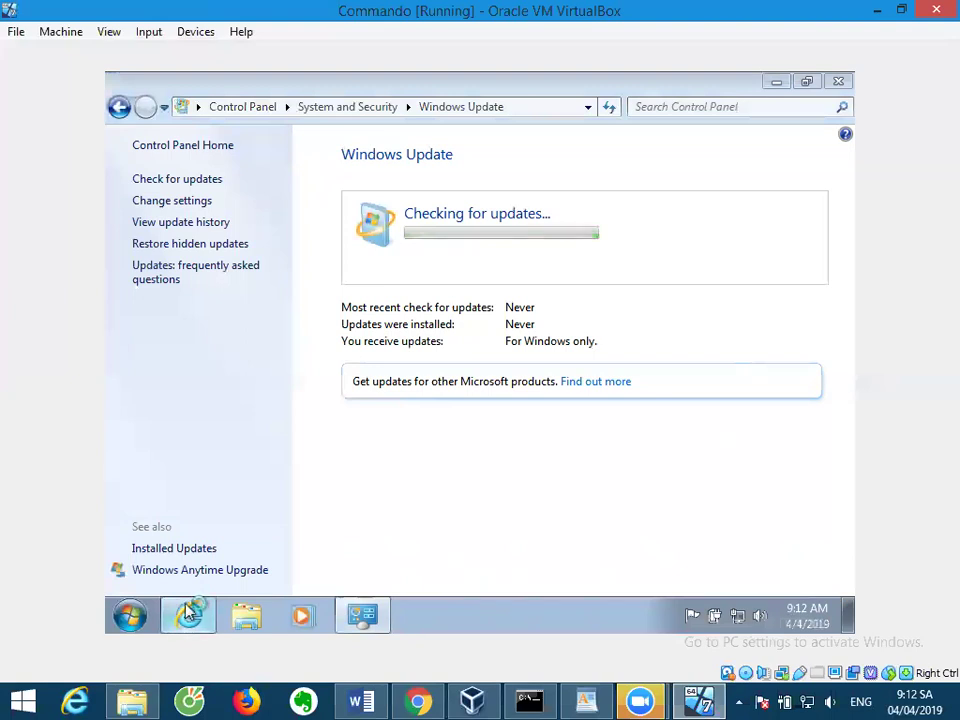
Search Bing for 'chrome' in Internet Explorer 11 and dismiss the tabs-row notice.
{"action": "left_click", "coordinate": [475, 105]}
{"action": "type", "text": "chrome"}
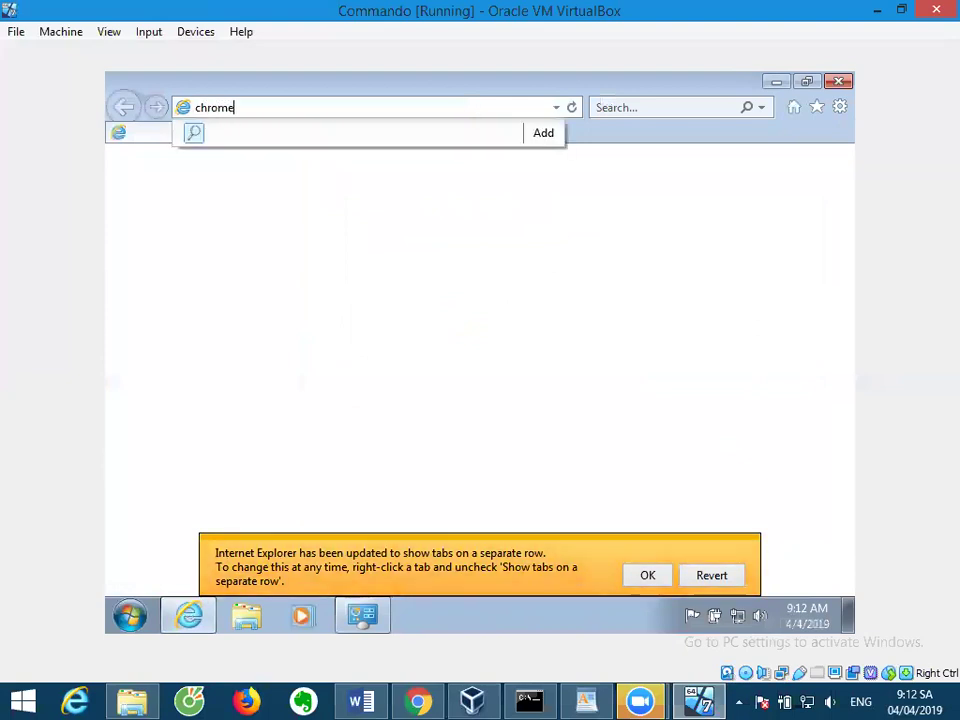
{"action": "key", "text": "Return"}
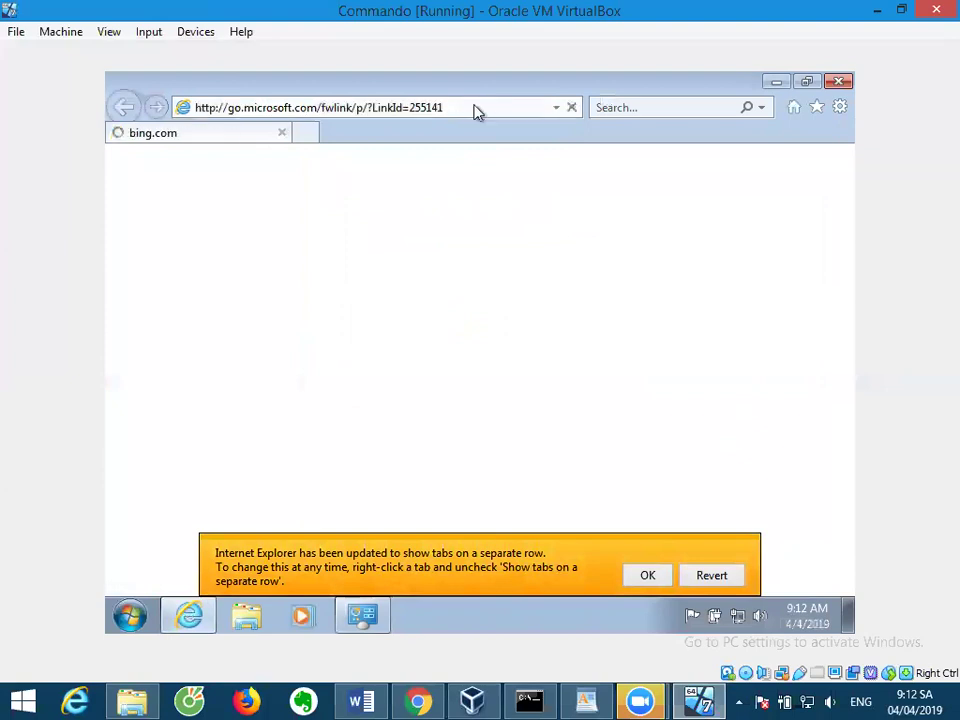
{"action": "left_click", "coordinate": [659, 578]}
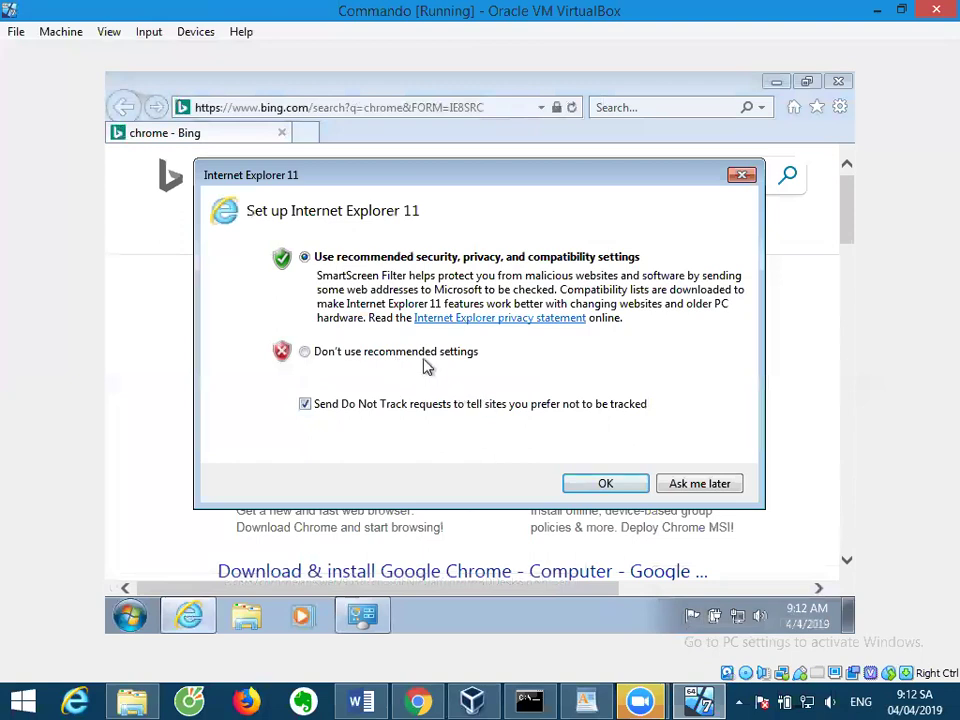
Accept IE11's recommended settings and open the 'Download Google Chrome' result on the Bing tab.
{"action": "left_click", "coordinate": [589, 484]}
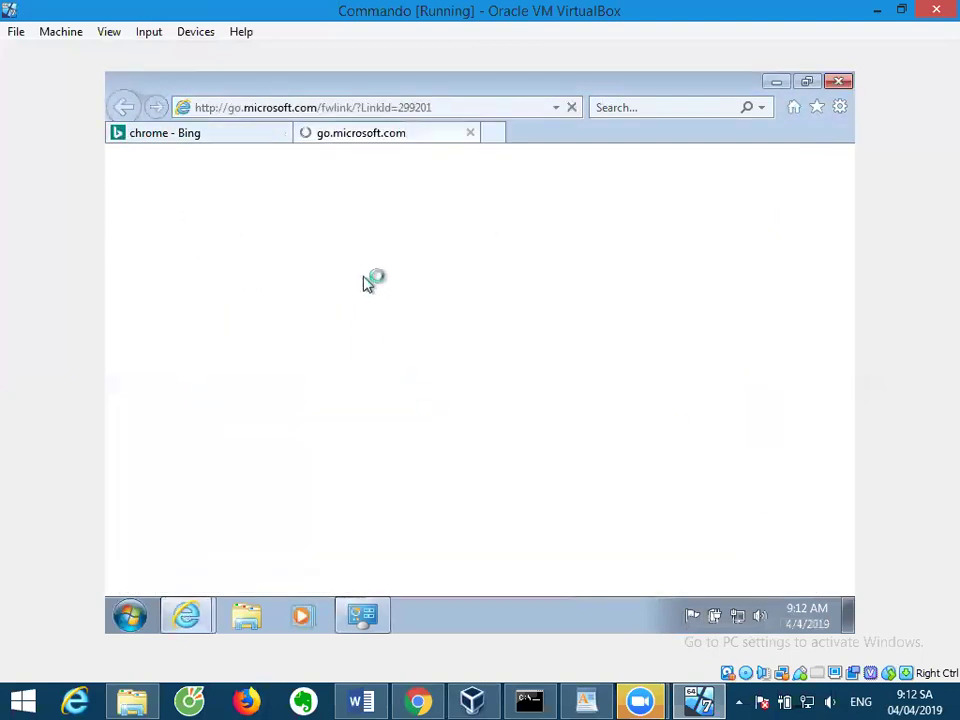
{"action": "left_click", "coordinate": [240, 134]}
{"action": "left_click", "coordinate": [334, 329]}
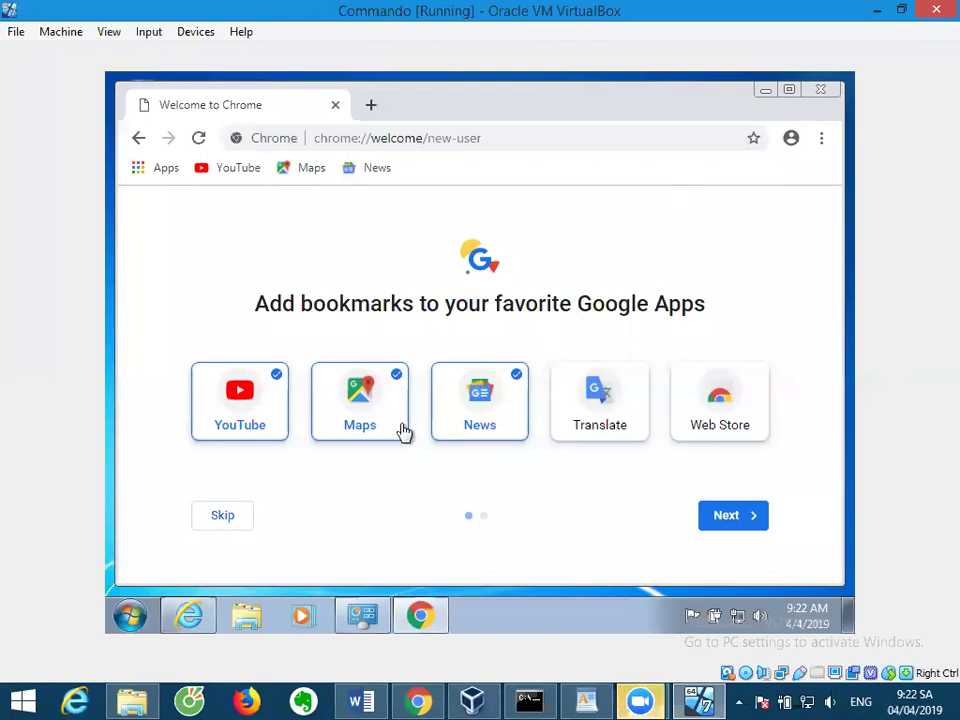
Search Google for 'github commando vm' from the guest Chrome's address bar.
{"action": "left_click", "coordinate": [438, 142]}
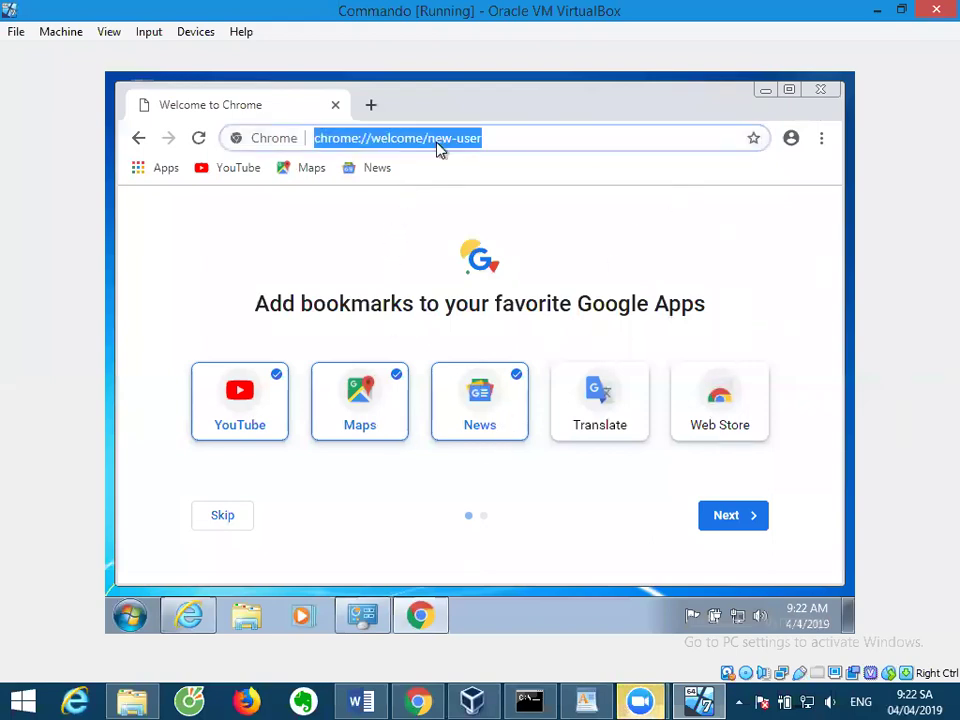
{"action": "type", "text": "githu"}
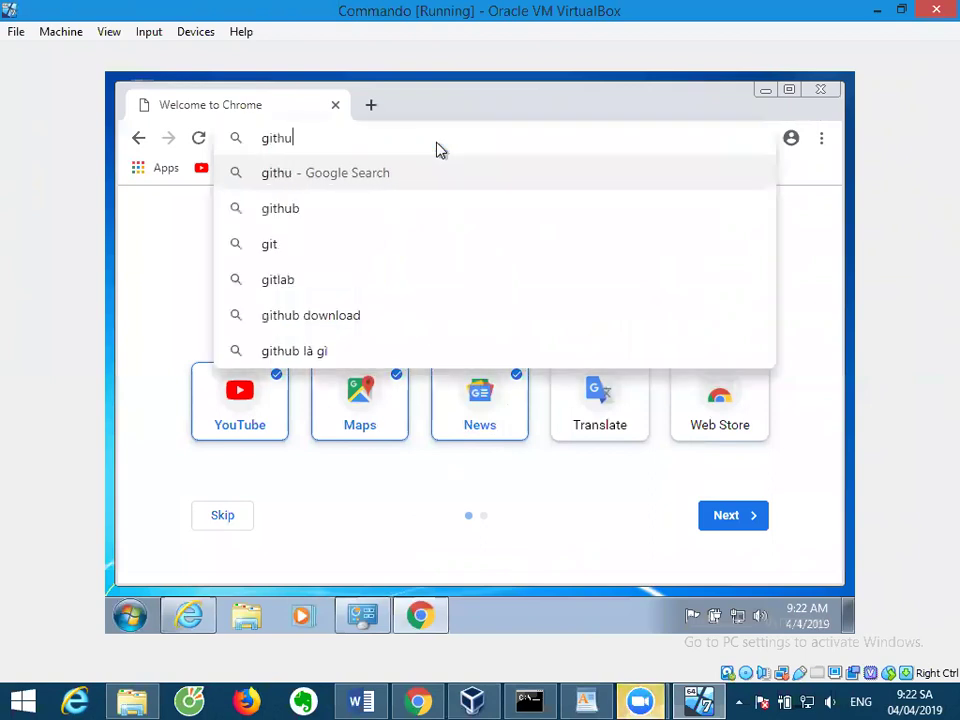
{"action": "type", "text": "b commando"}
{"action": "key", "text": "Return"}
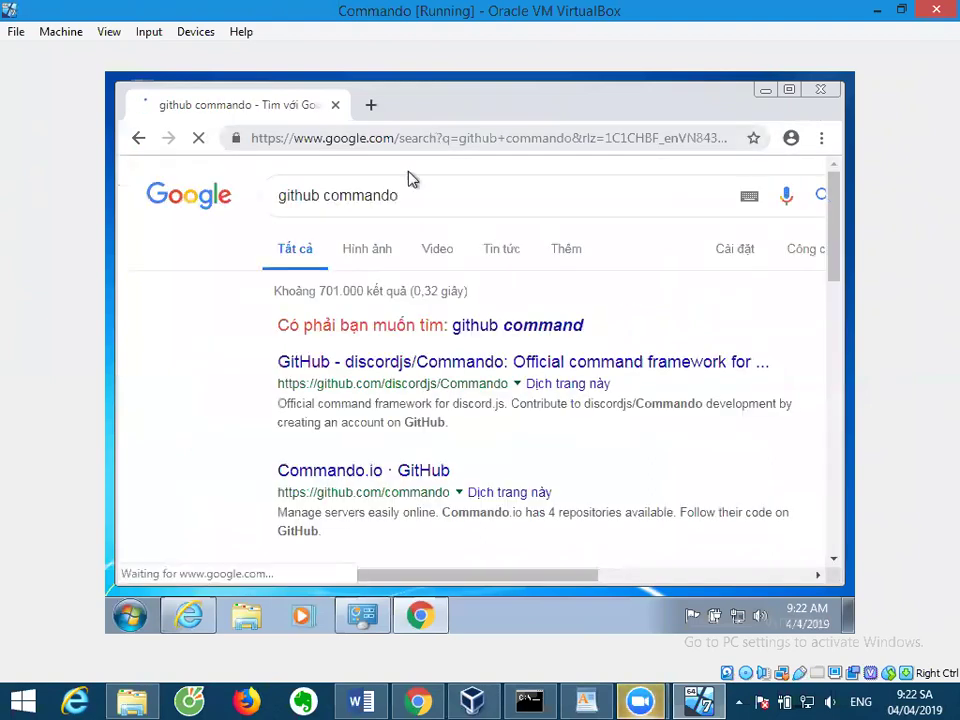
{"action": "left_click", "coordinate": [431, 195]}
{"action": "type", "text": "vm"}
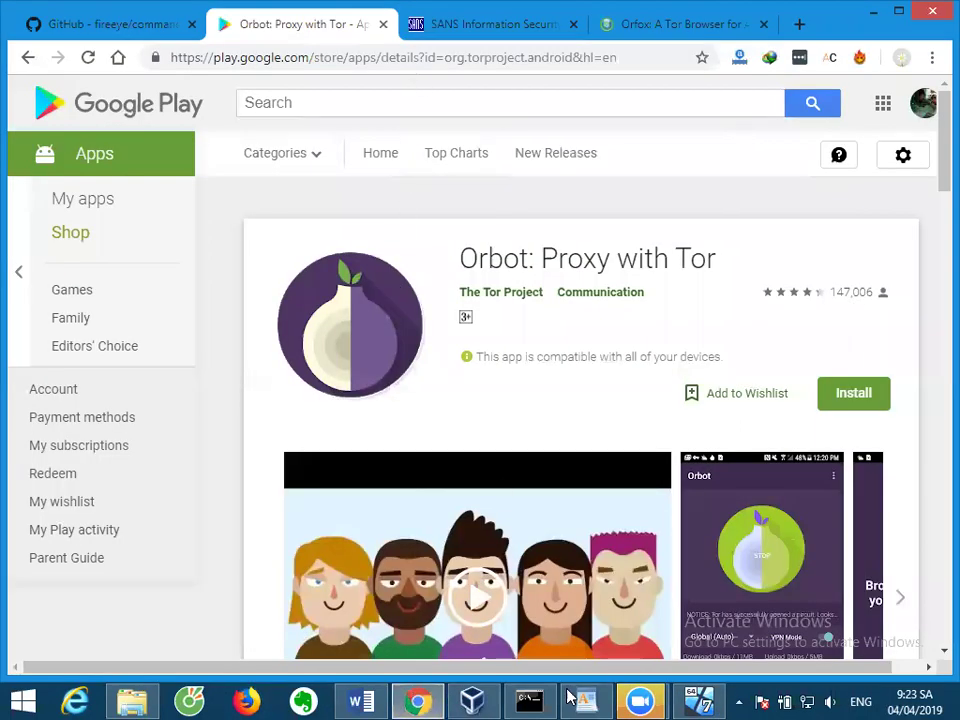
{"action": "left_click", "coordinate": [585, 700]}
{"action": "scroll", "coordinate": [575, 640], "scroll_direction": "down", "scroll_amount": 1}
{"action": "left_click", "coordinate": [575, 643]}
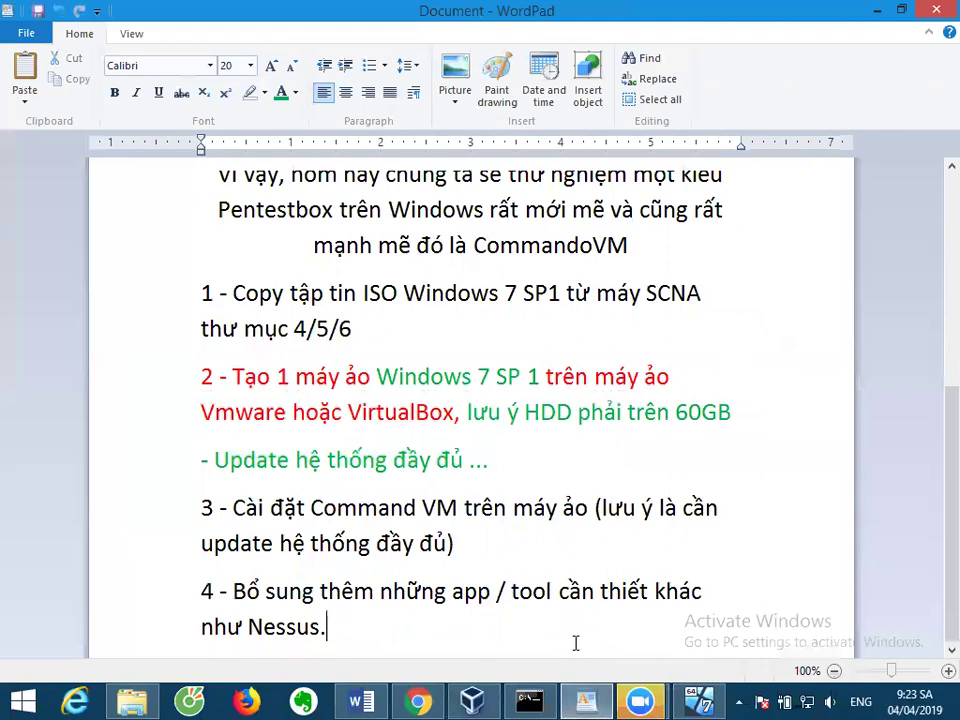
{"action": "key", "text": "Return"}
{"action": "key", "text": "Return"}
{"action": "key", "text": "Return"}
{"action": "key", "text": "Return"}
{"action": "key", "text": "BackSpace"}
{"action": "key", "text": "BackSpace"}
{"action": "key", "text": "BackSpace"}
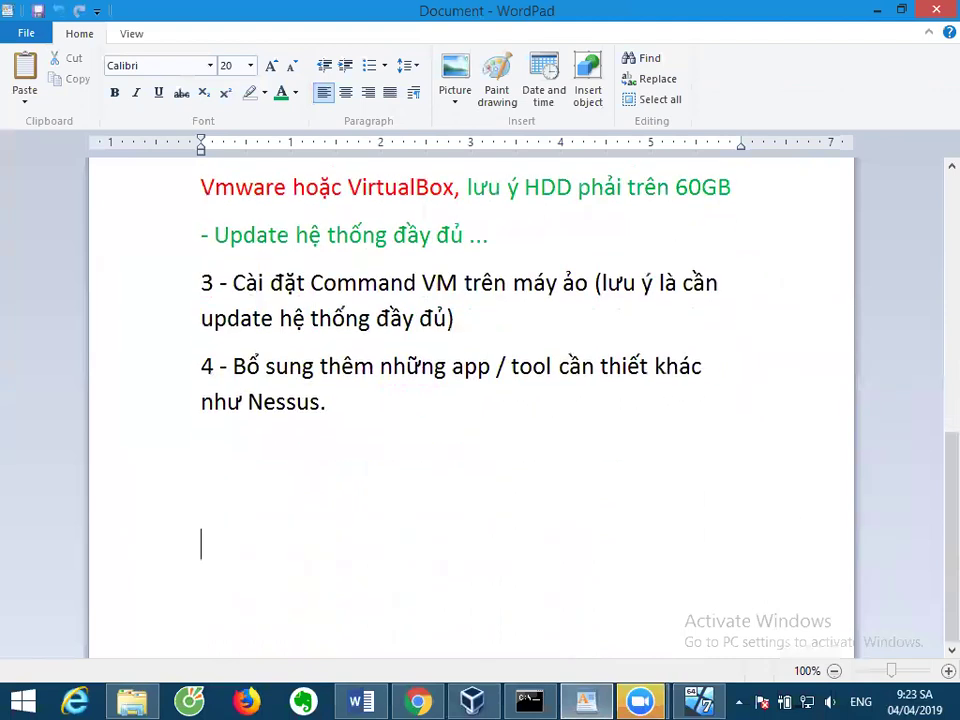
{"action": "key", "text": "Return"}
{"action": "type", "text": "www.sole"}
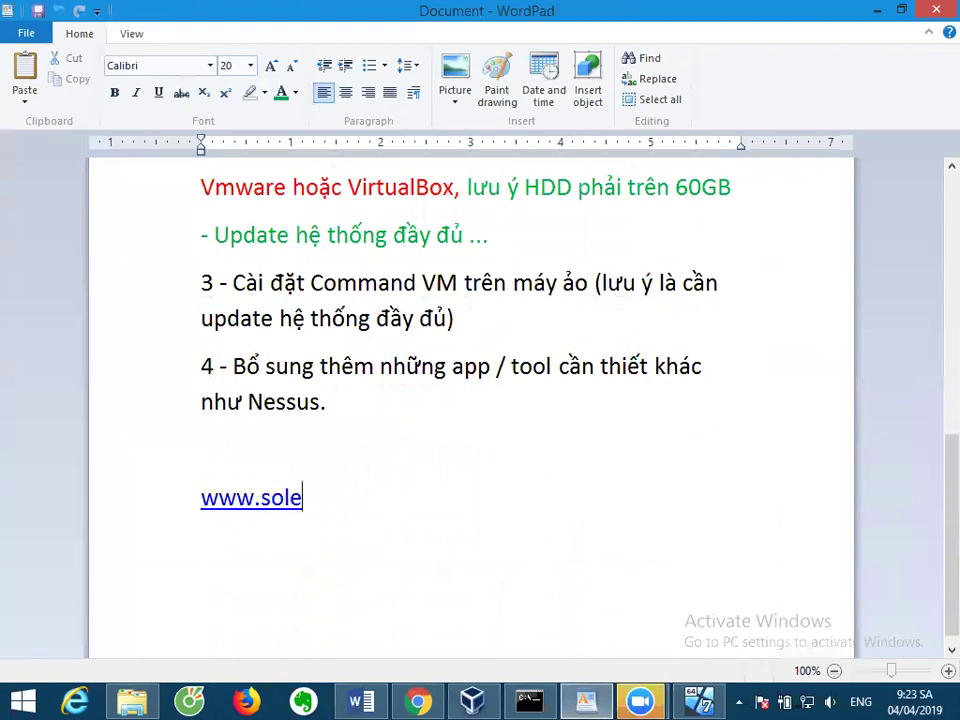
{"action": "key", "text": "BackSpace"}
{"action": "type", "text": "olearn"}
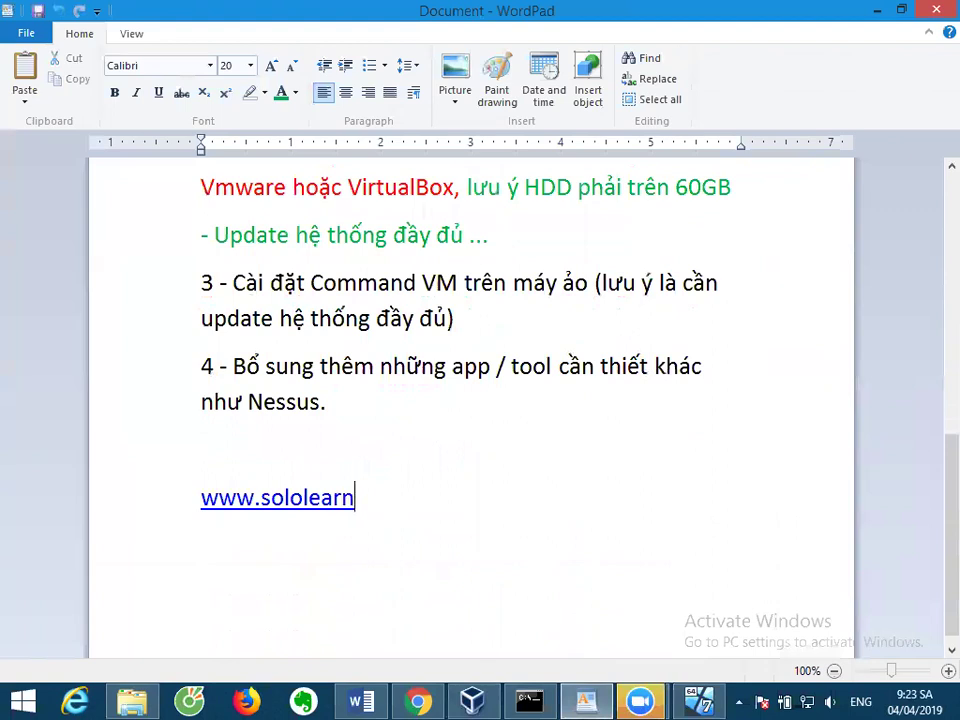
{"action": "type", "text": ".com"}
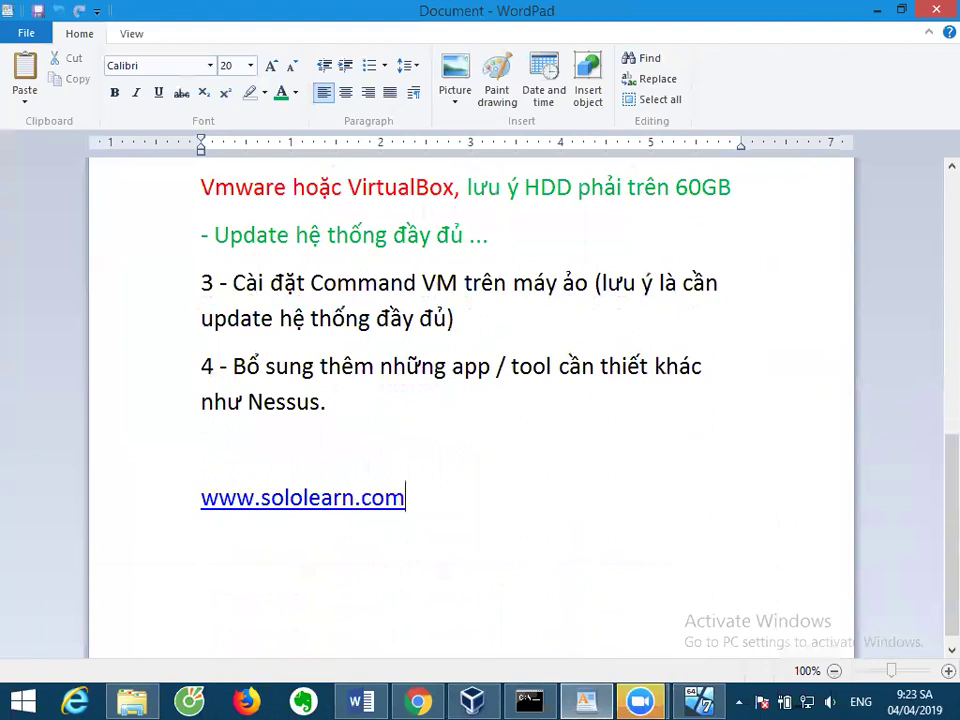
{"action": "left_click", "coordinate": [418, 701]}
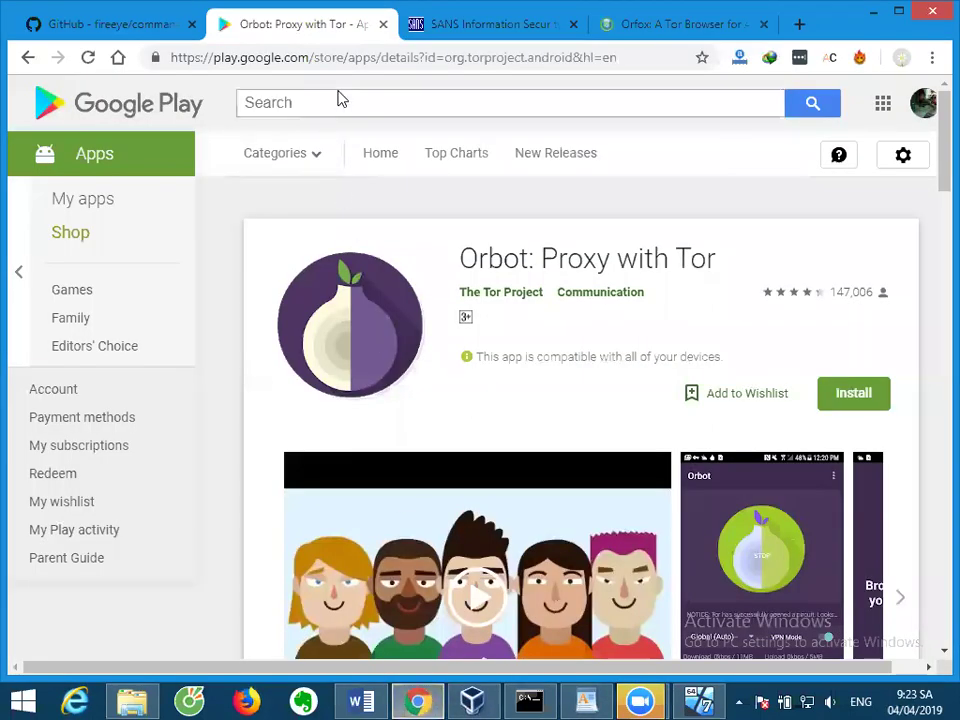
Search Google for 'sololearn' and open the SoloLearn website.
{"action": "left_click", "coordinate": [339, 60]}
{"action": "type", "text": "sololearn"}
{"action": "key", "text": "Return"}
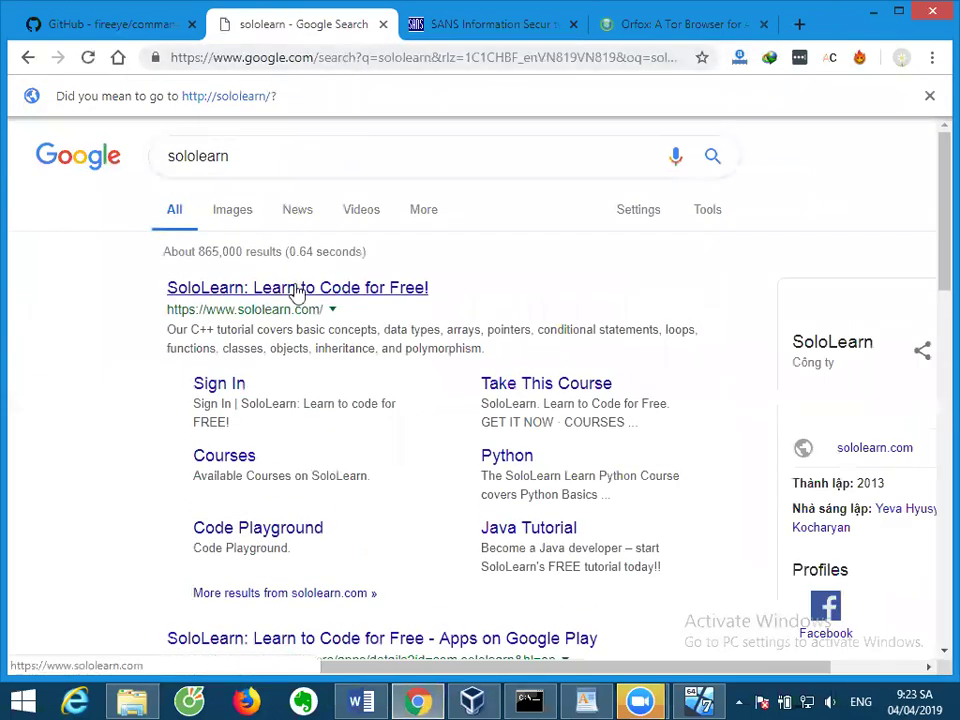
{"action": "left_click", "coordinate": [297, 290]}
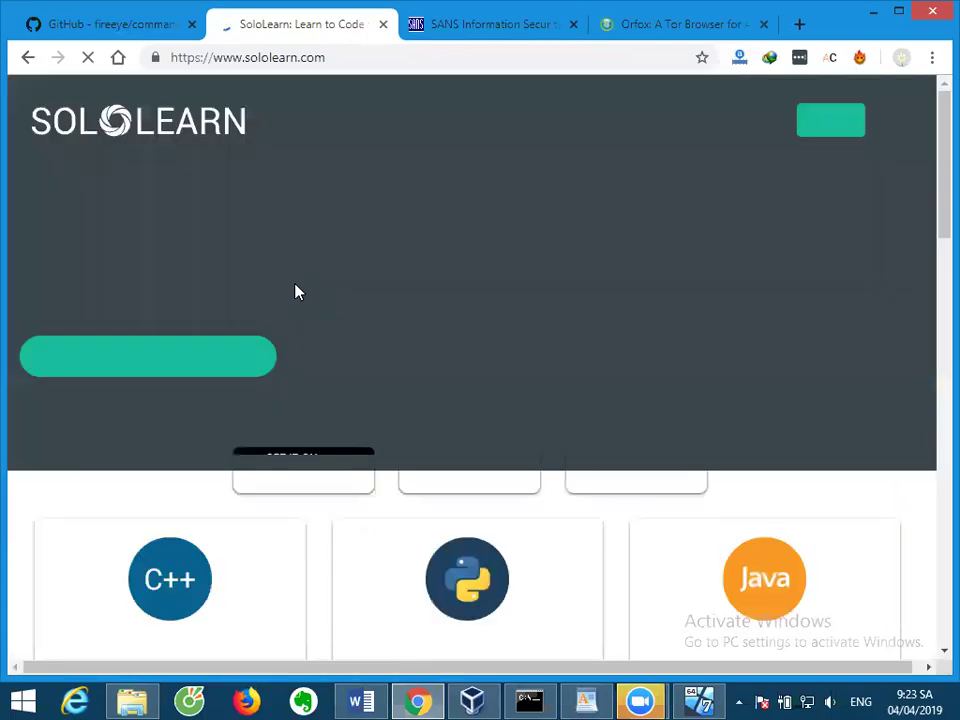
Browse the SoloLearn homepage and open the Python 3 tutorial course.
{"action": "scroll", "coordinate": [364, 299], "scroll_direction": "down", "scroll_amount": 2}
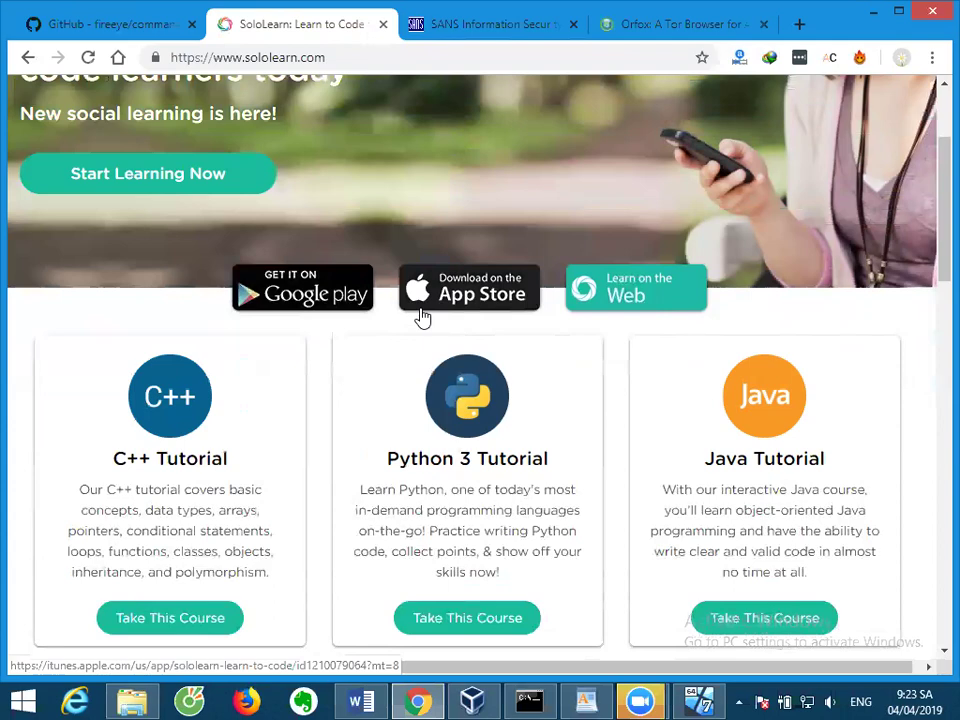
{"action": "scroll", "coordinate": [456, 339], "scroll_direction": "down", "scroll_amount": 10}
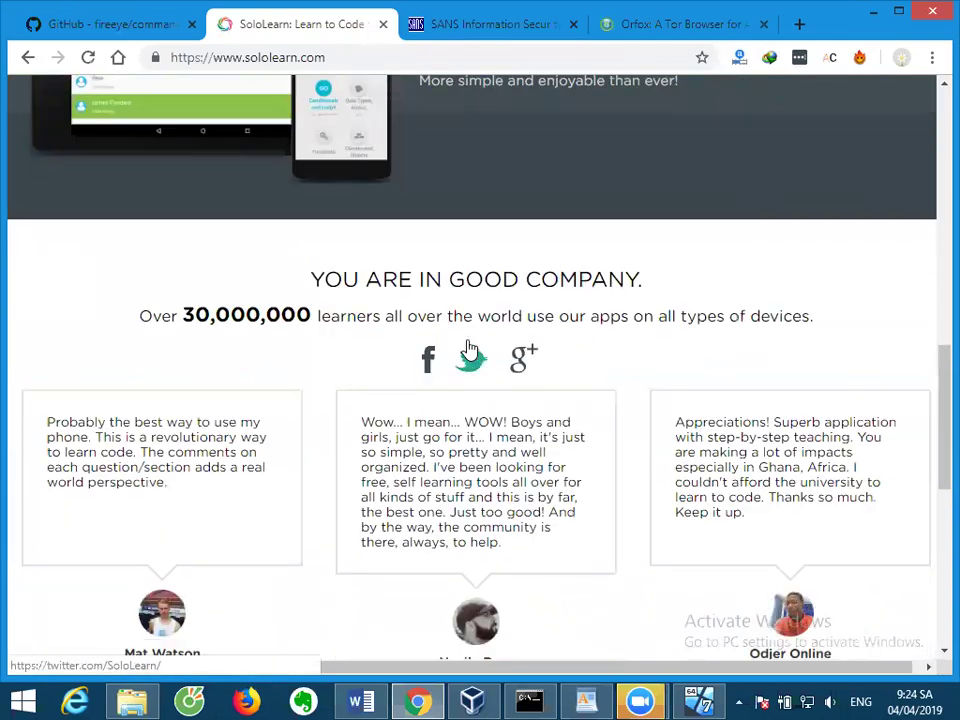
{"action": "scroll", "coordinate": [470, 350], "scroll_direction": "down", "scroll_amount": 6}
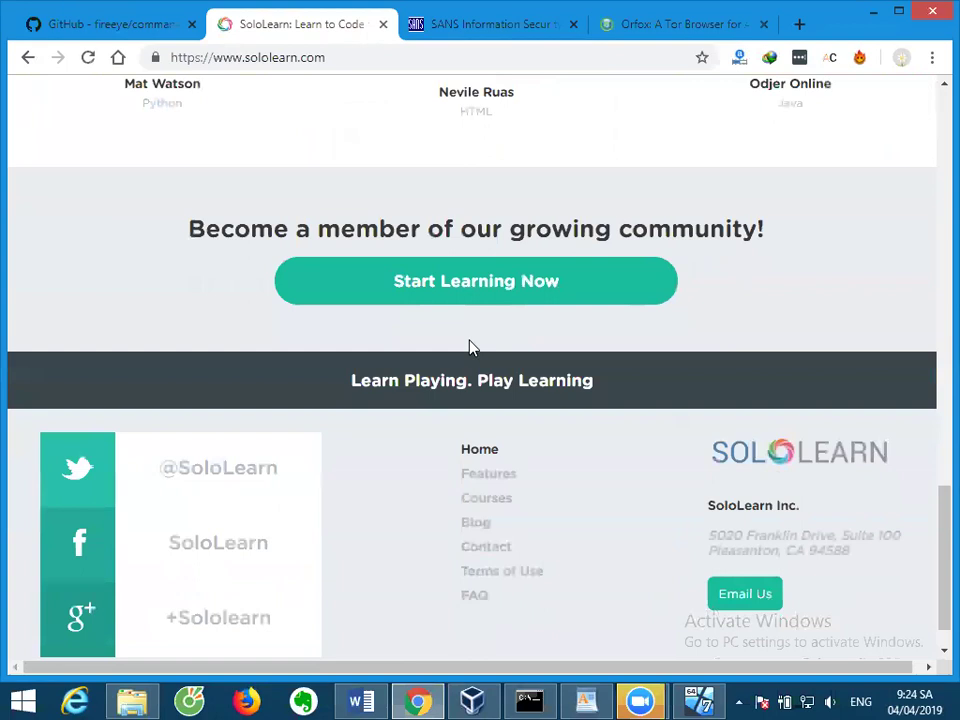
{"action": "scroll", "coordinate": [470, 347], "scroll_direction": "down", "scroll_amount": 1}
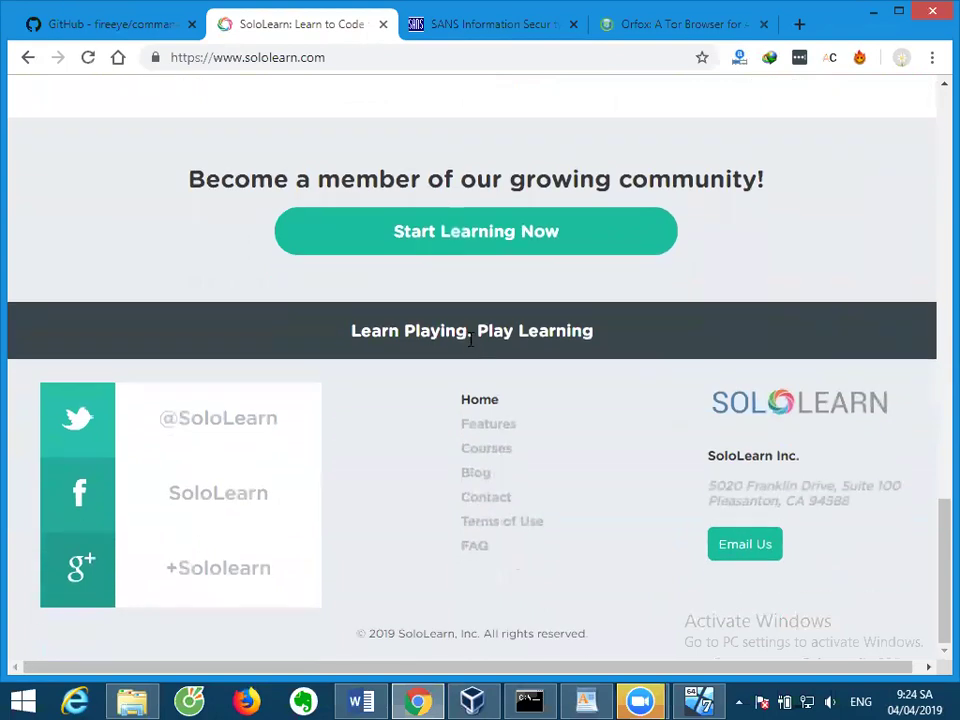
{"action": "scroll", "coordinate": [470, 340], "scroll_direction": "up", "scroll_amount": 5}
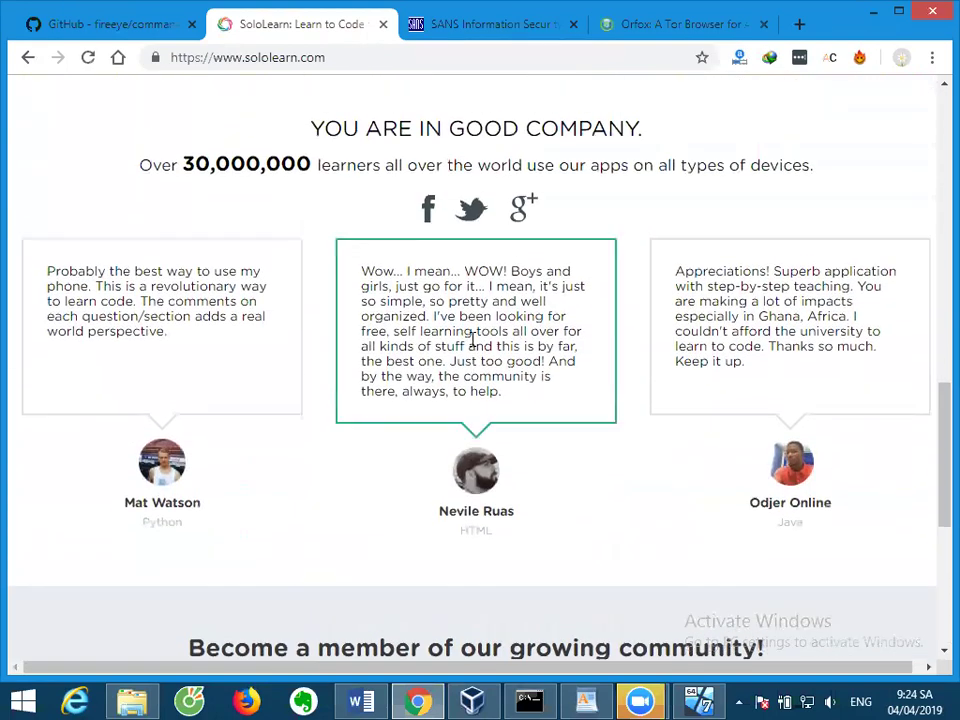
{"action": "scroll", "coordinate": [470, 342], "scroll_direction": "up", "scroll_amount": 7}
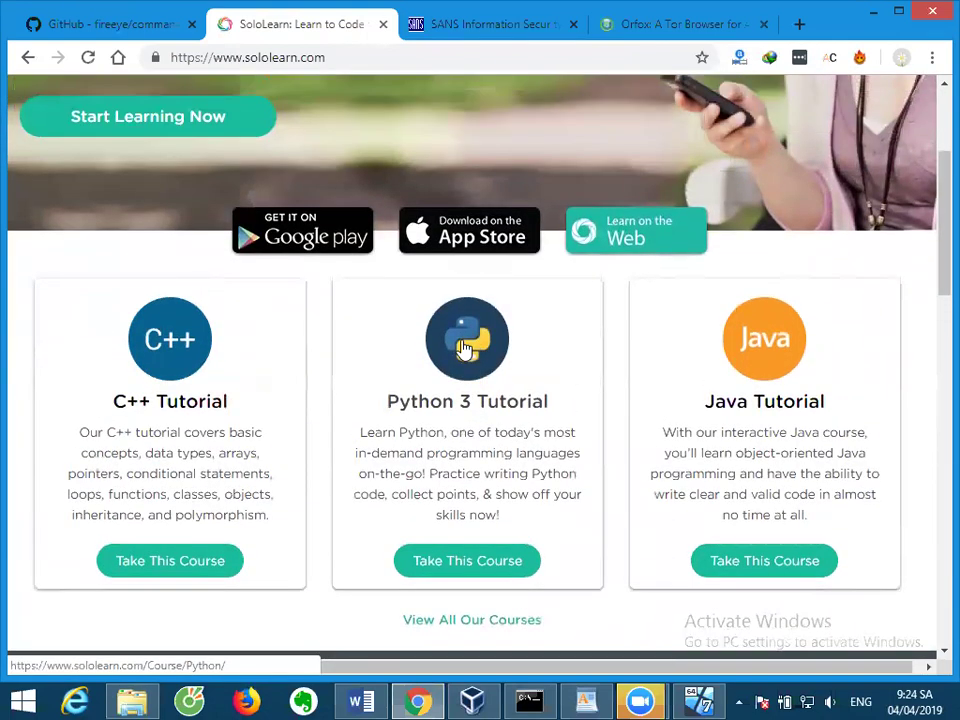
{"action": "left_click", "coordinate": [463, 347]}
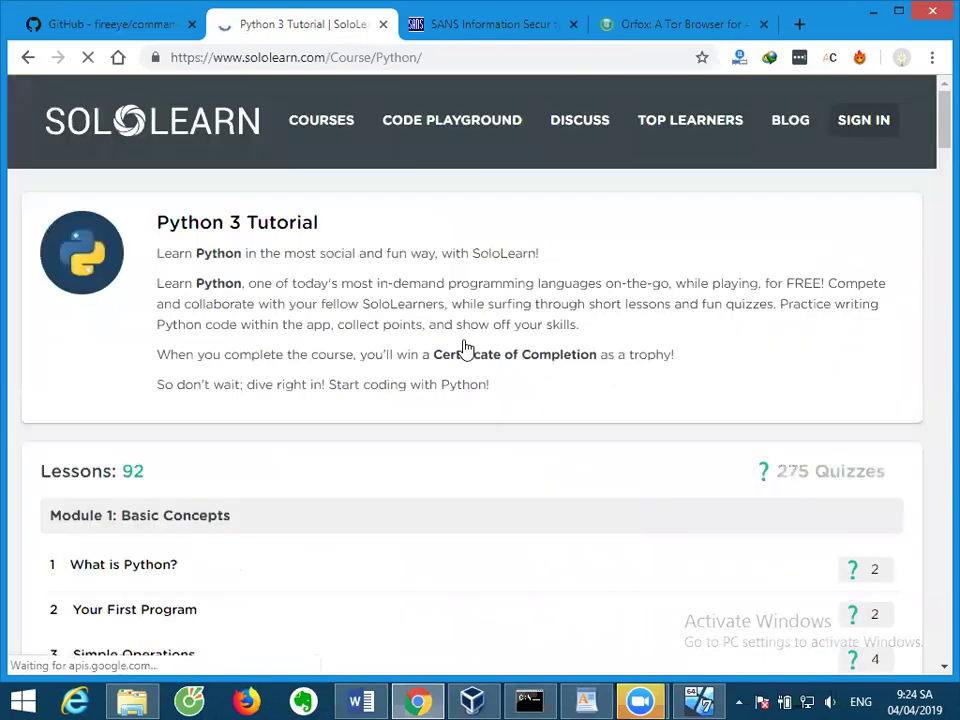
Start the 'What is Python?' lesson, try Sign in with Facebook, then return to the Commando VM.
{"action": "scroll", "coordinate": [463, 347], "scroll_direction": "down", "scroll_amount": 1}
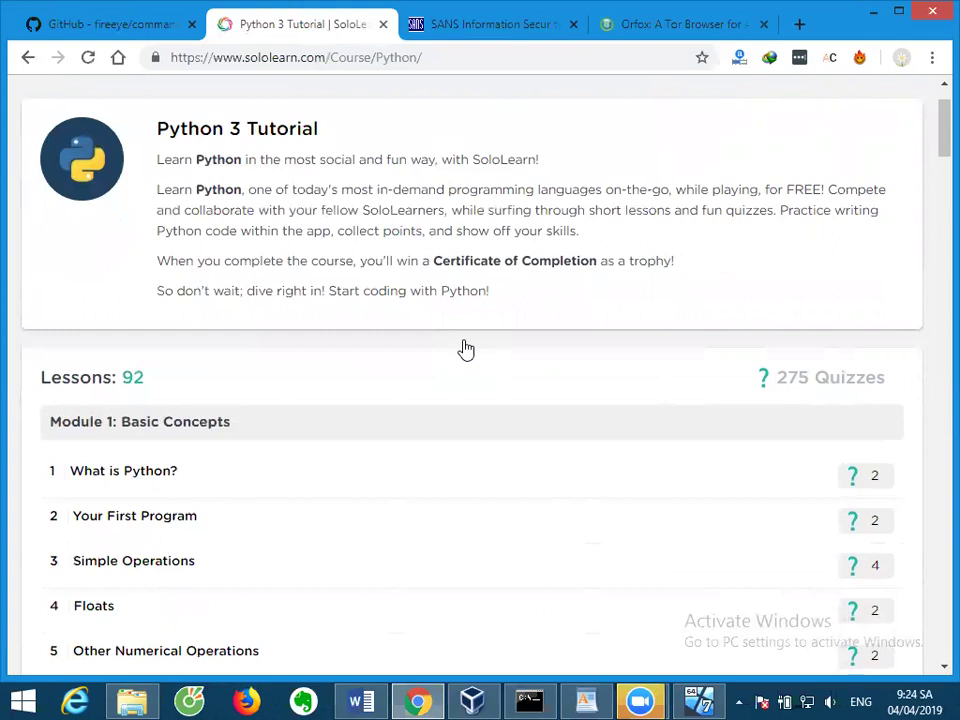
{"action": "scroll", "coordinate": [471, 347], "scroll_direction": "down", "scroll_amount": 1}
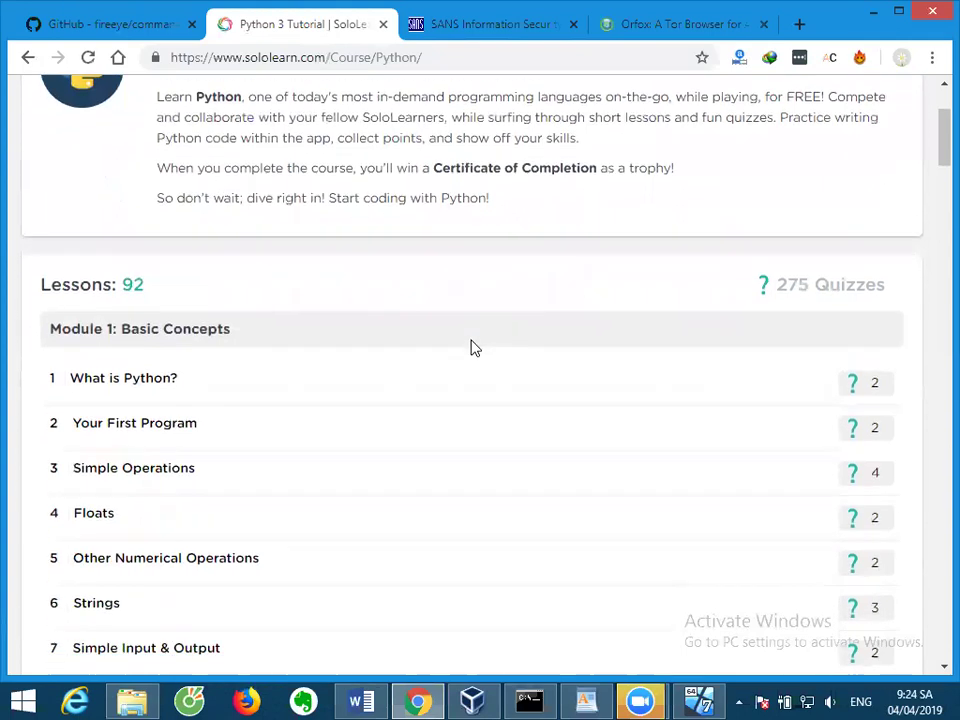
{"action": "left_click", "coordinate": [174, 386]}
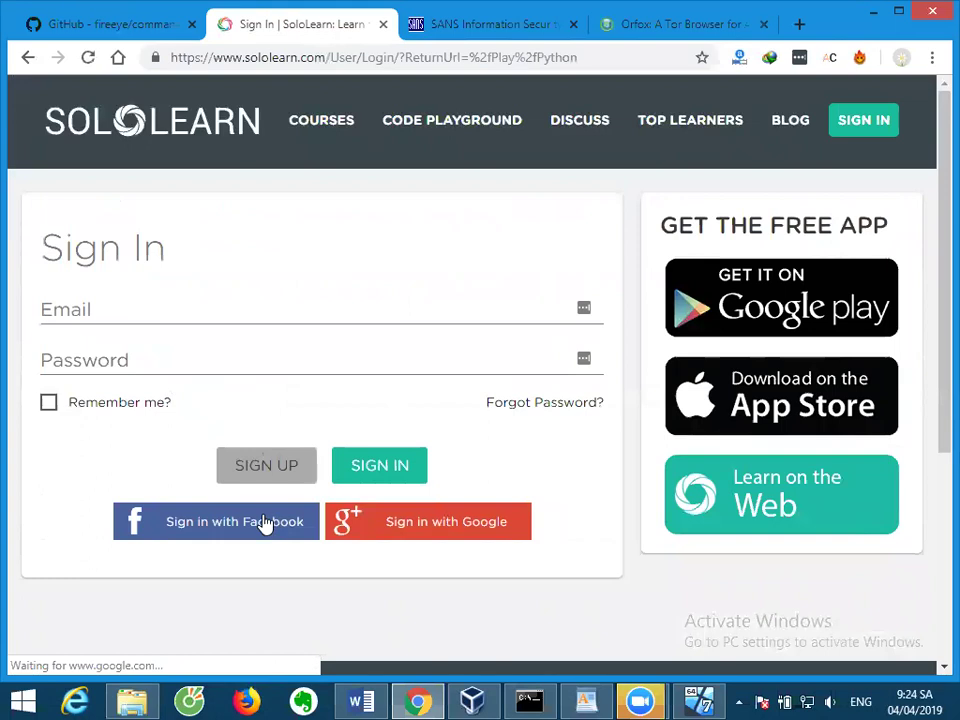
{"action": "left_click", "coordinate": [263, 522]}
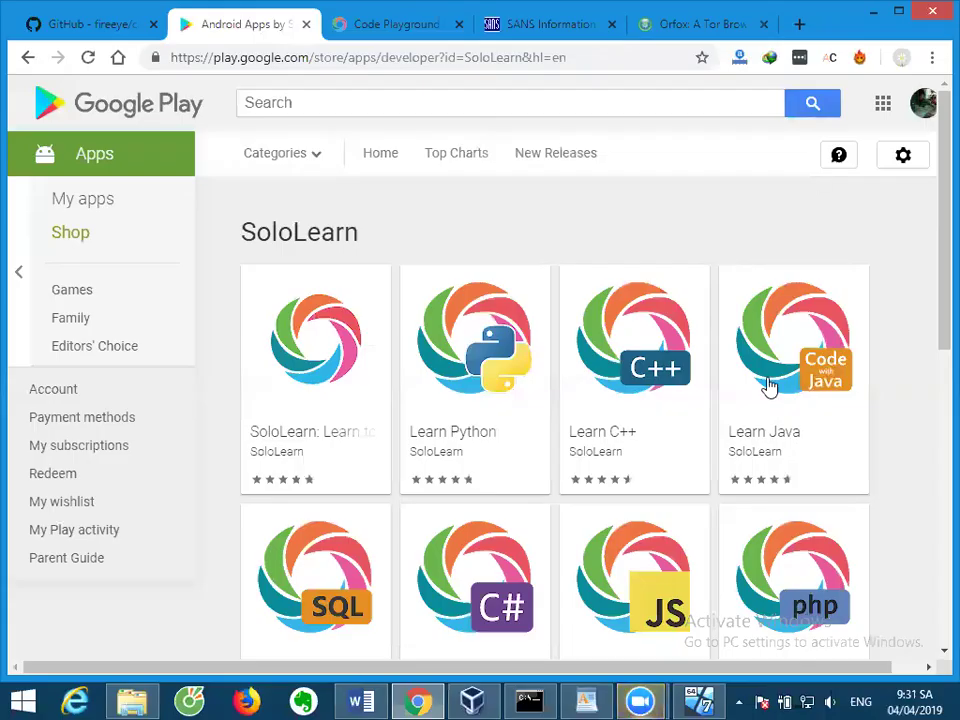
{"action": "left_click", "coordinate": [698, 700]}
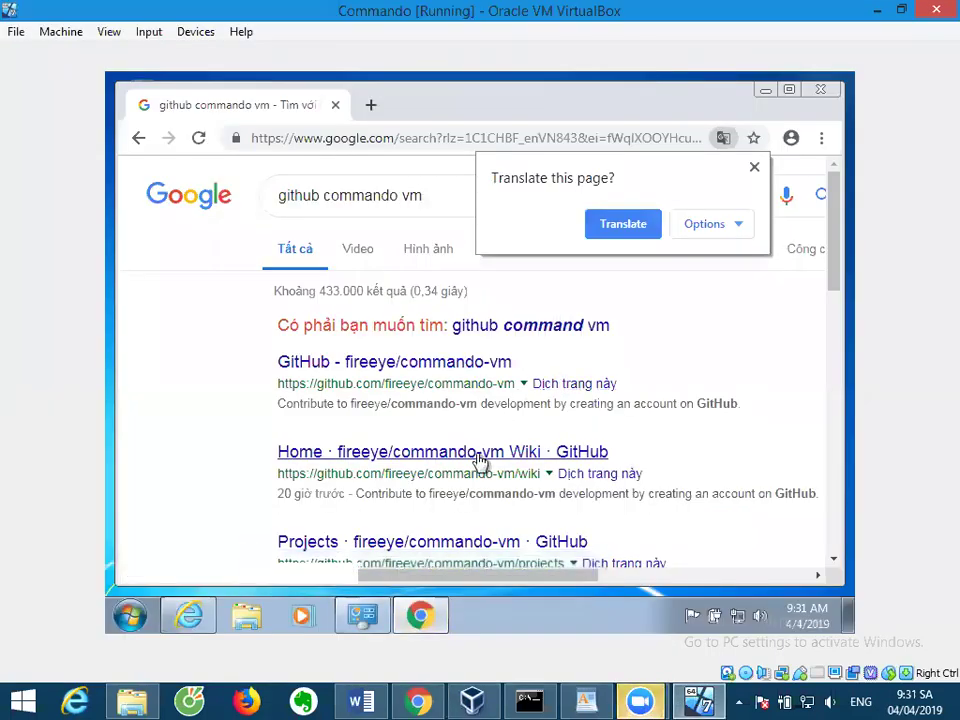
Dismiss the Translate popup, open the fireeye/commando-vm GitHub result, and scroll to its file list.
{"action": "left_click", "coordinate": [755, 168]}
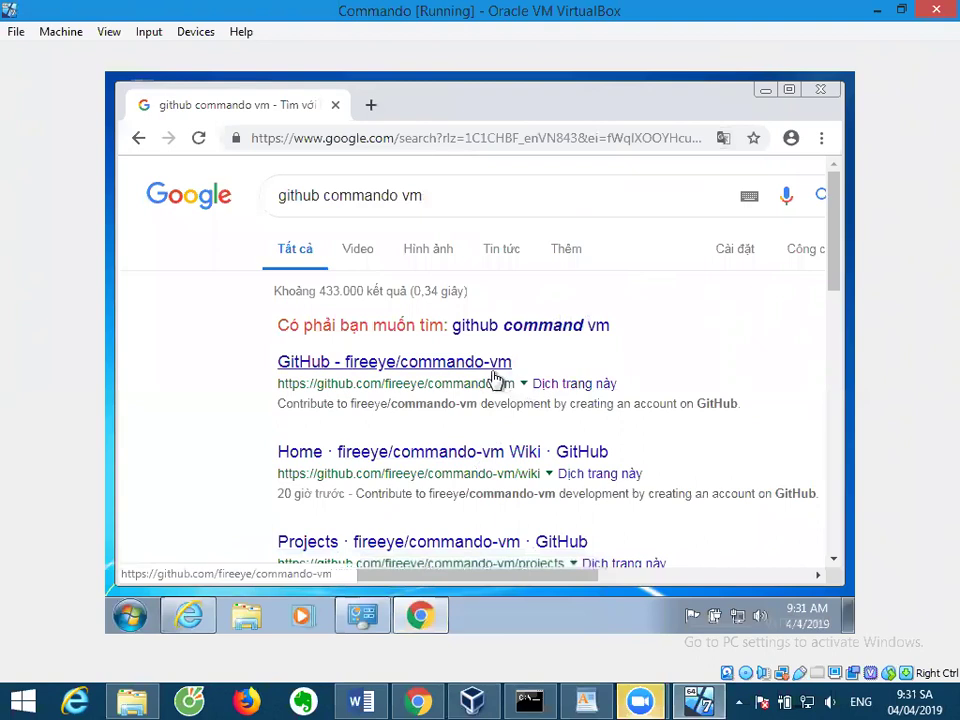
{"action": "left_click", "coordinate": [493, 378]}
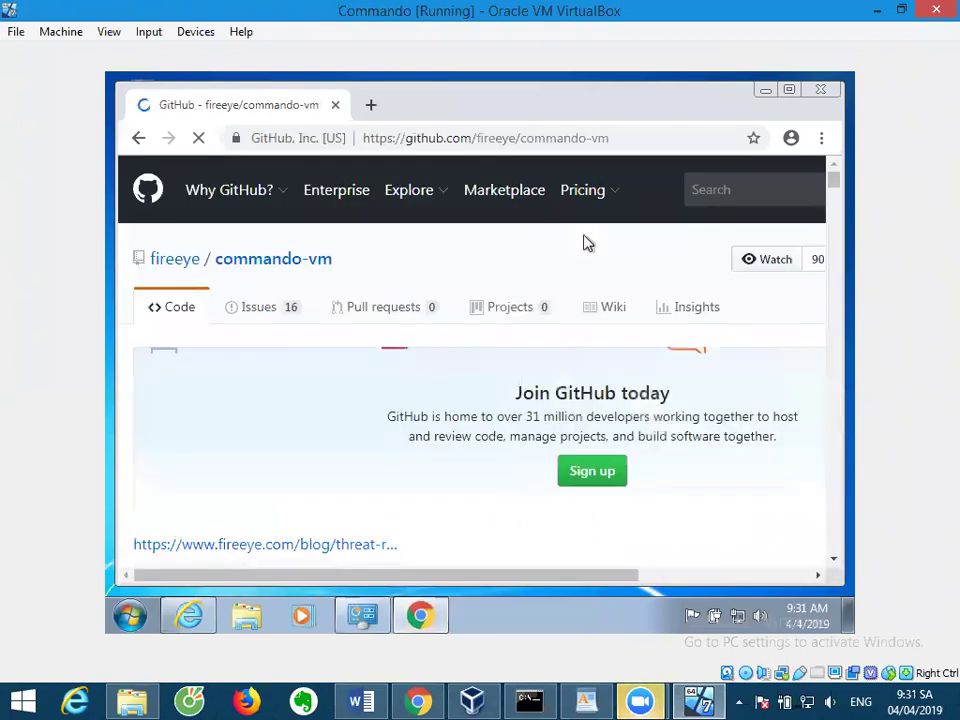
{"action": "scroll", "coordinate": [574, 326], "scroll_direction": "down", "scroll_amount": 1}
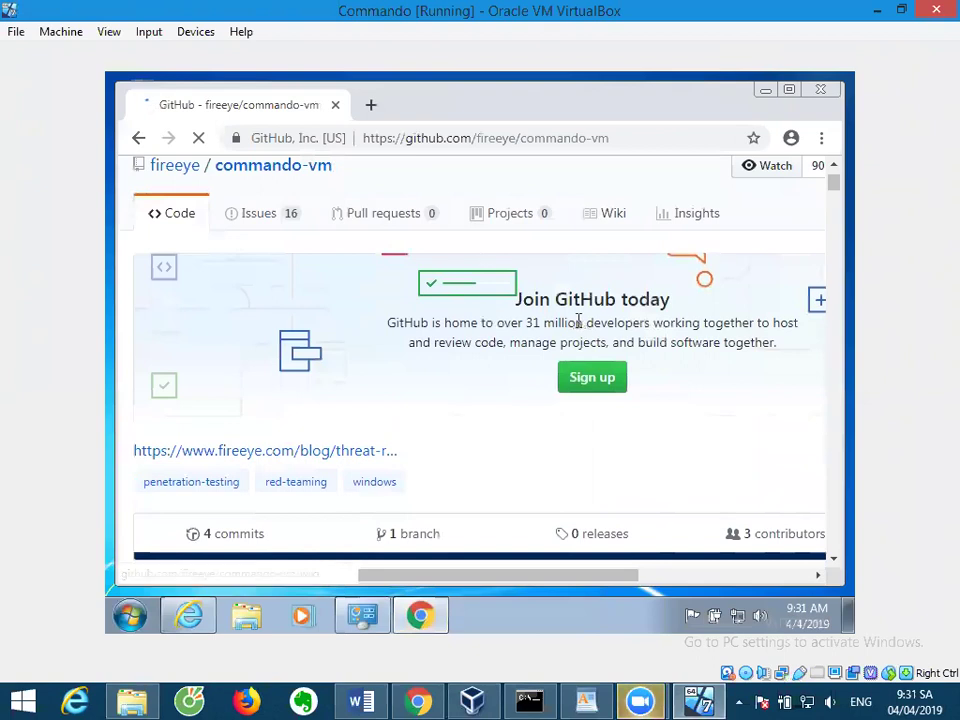
{"action": "scroll", "coordinate": [578, 326], "scroll_direction": "down", "scroll_amount": 2}
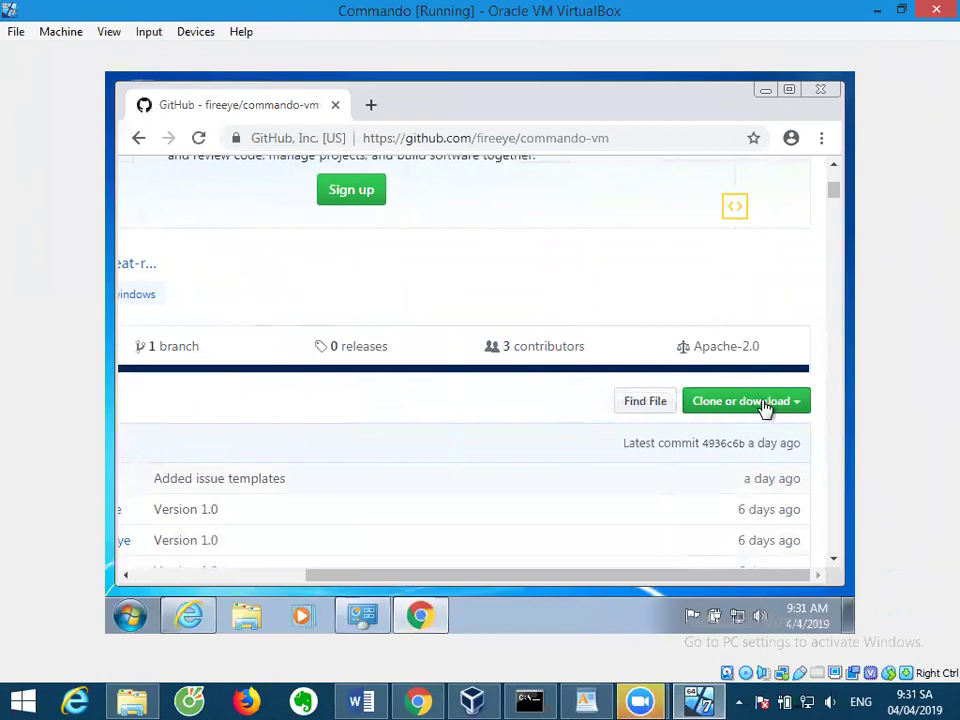
{"action": "scroll", "coordinate": [765, 408], "scroll_direction": "down", "scroll_amount": 1}
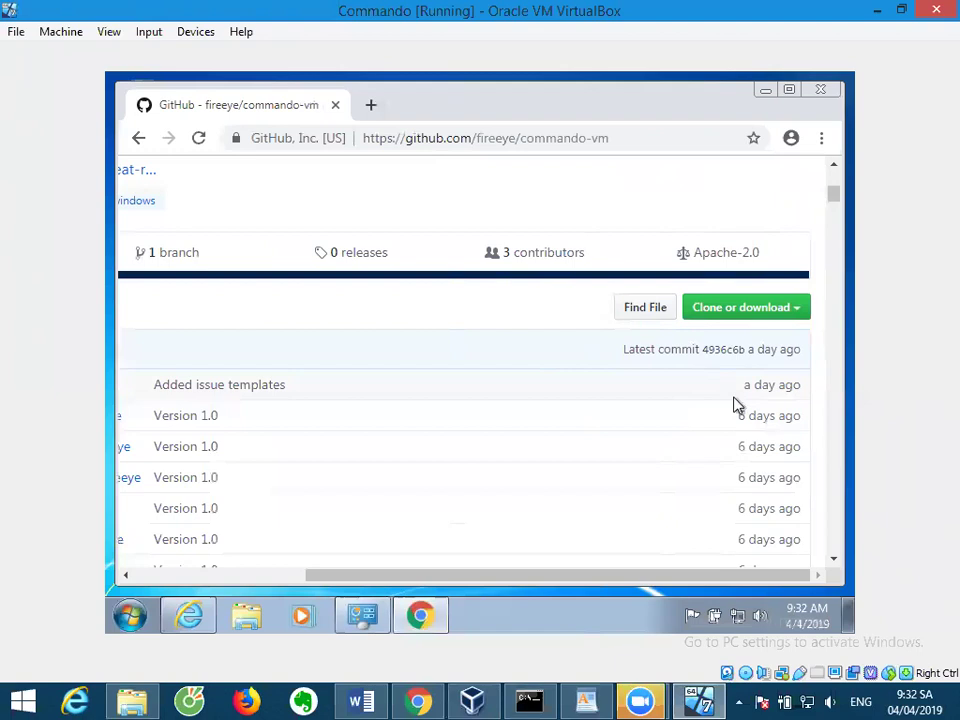
Download the repository as commando-vm-master.zip via Download ZIP and show all downloads.
{"action": "left_click", "coordinate": [763, 318]}
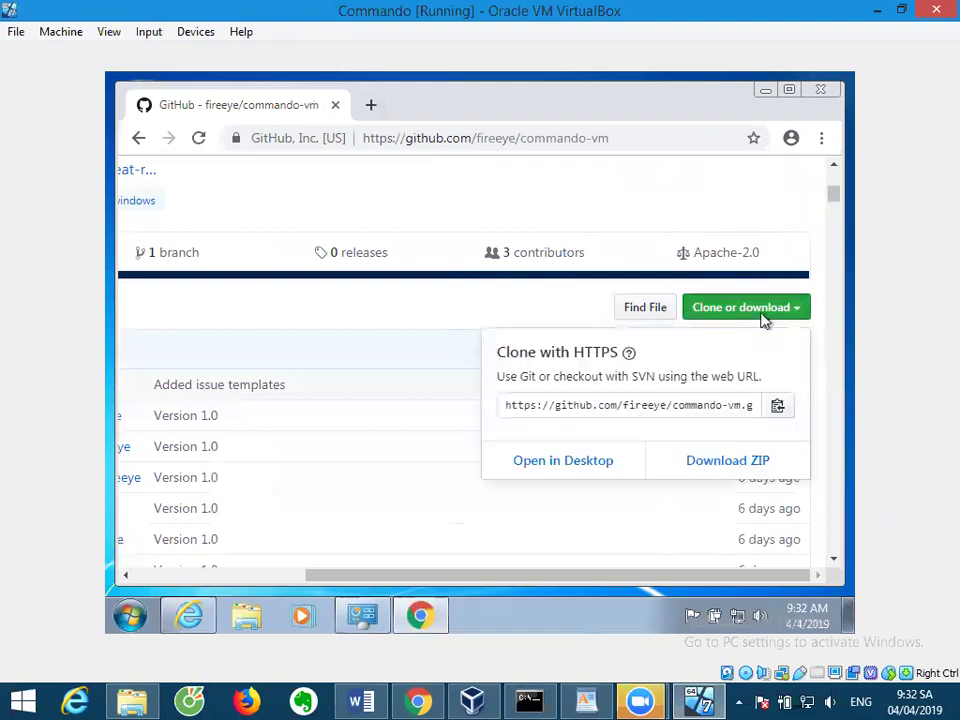
{"action": "left_click", "coordinate": [737, 470]}
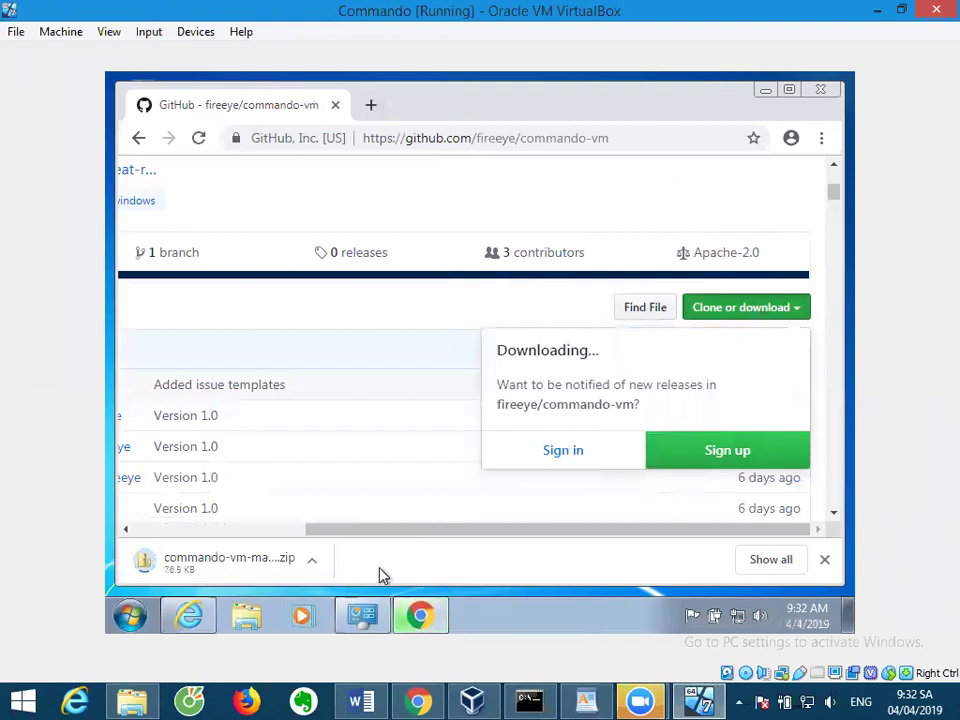
{"action": "left_click", "coordinate": [771, 564]}
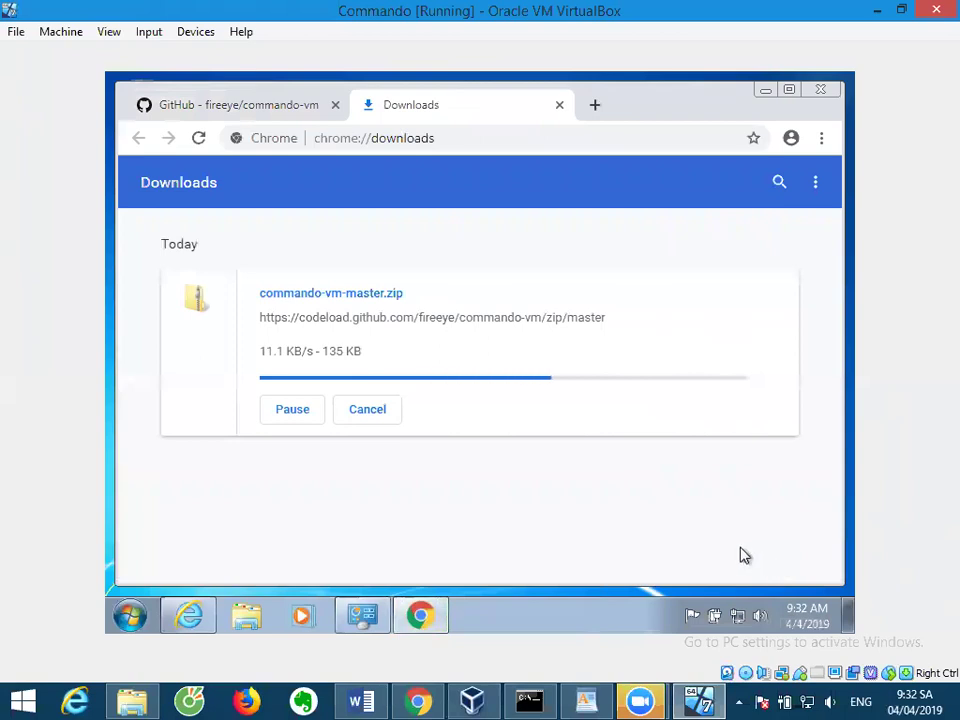
Return to the commando-vm repository page and scroll through its README.
{"action": "left_click", "coordinate": [236, 108]}
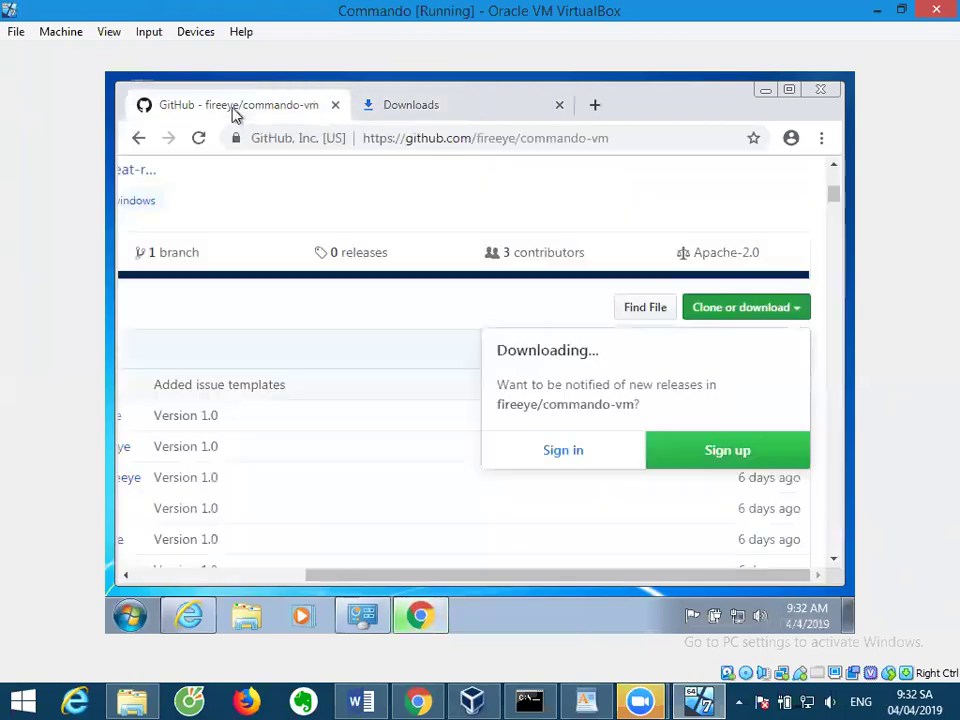
{"action": "left_click_drag", "start_coordinate": [514, 576], "coordinate": [343, 569]}
{"action": "scroll", "coordinate": [368, 413], "scroll_direction": "down", "scroll_amount": 15}
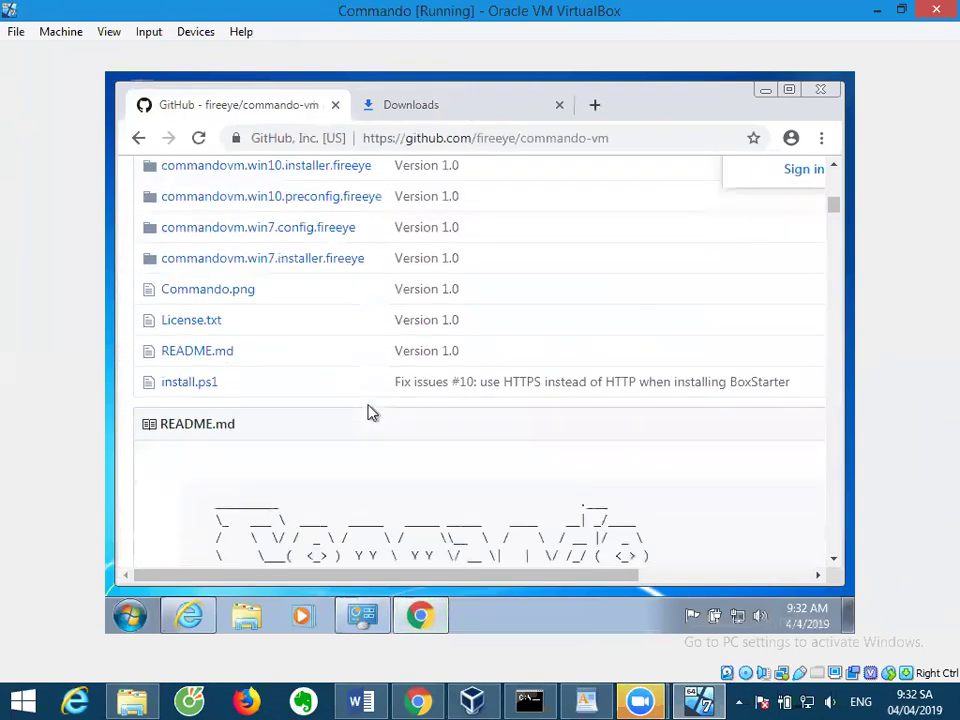
{"action": "scroll", "coordinate": [370, 413], "scroll_direction": "up", "scroll_amount": 4}
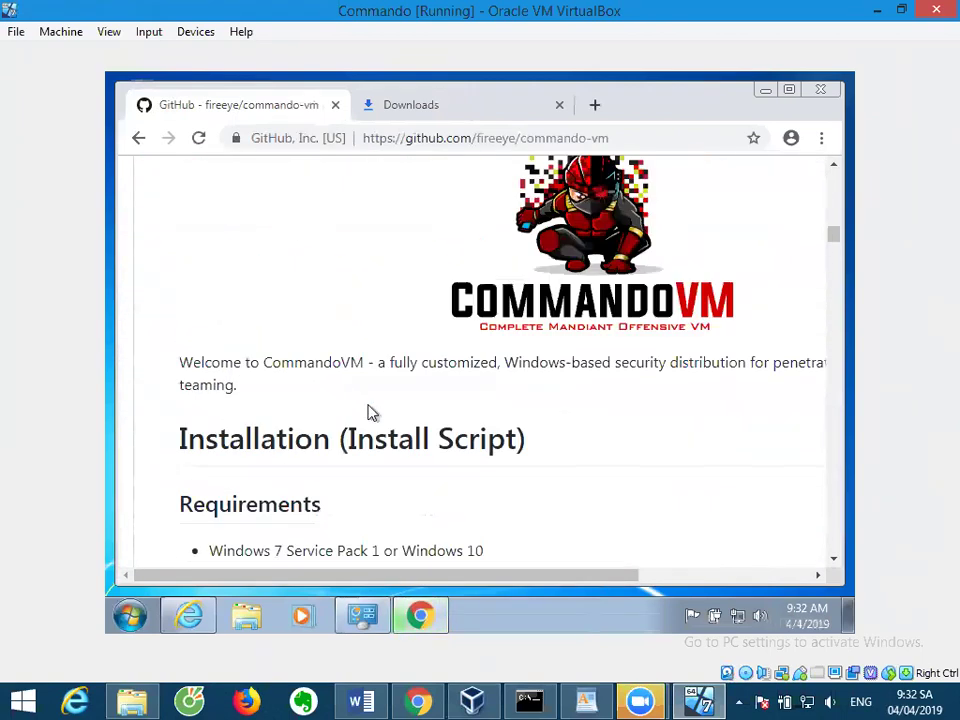
{"action": "scroll", "coordinate": [370, 412], "scroll_direction": "up", "scroll_amount": 1}
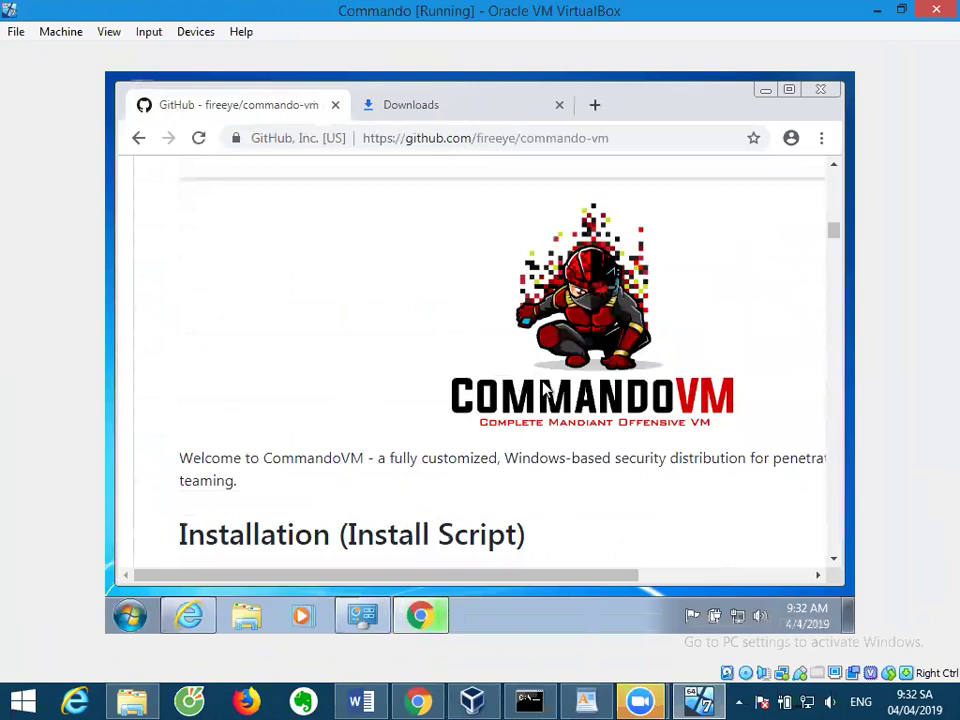
{"action": "scroll", "coordinate": [605, 368], "scroll_direction": "down", "scroll_amount": 3}
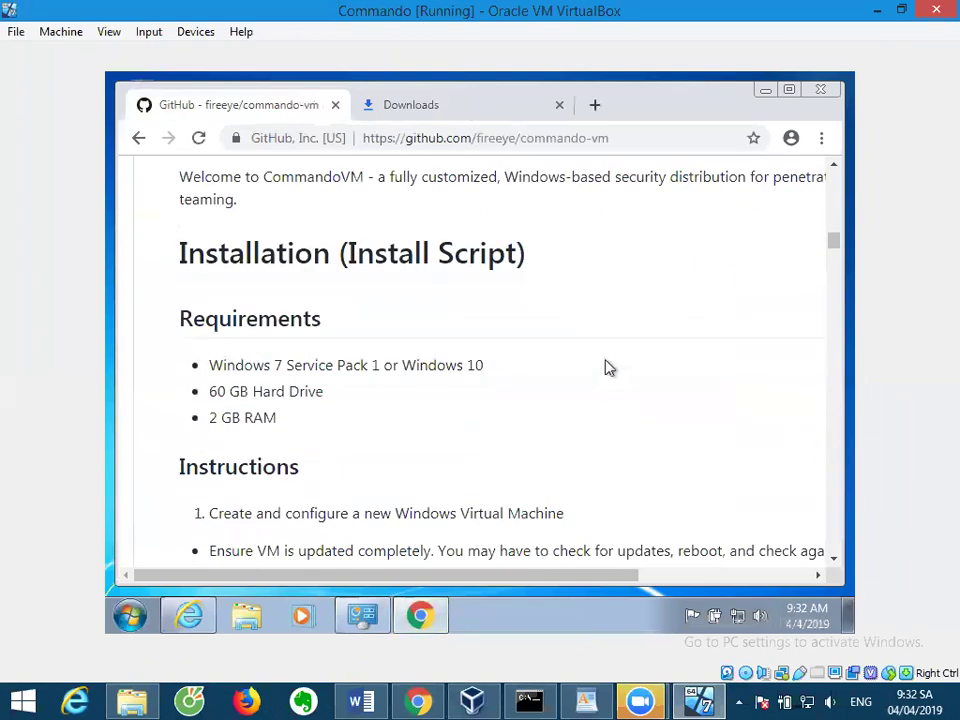
Read down through the Instructions section, then open the host Run dialog from the Start button.
{"action": "scroll", "coordinate": [605, 368], "scroll_direction": "down", "scroll_amount": 1}
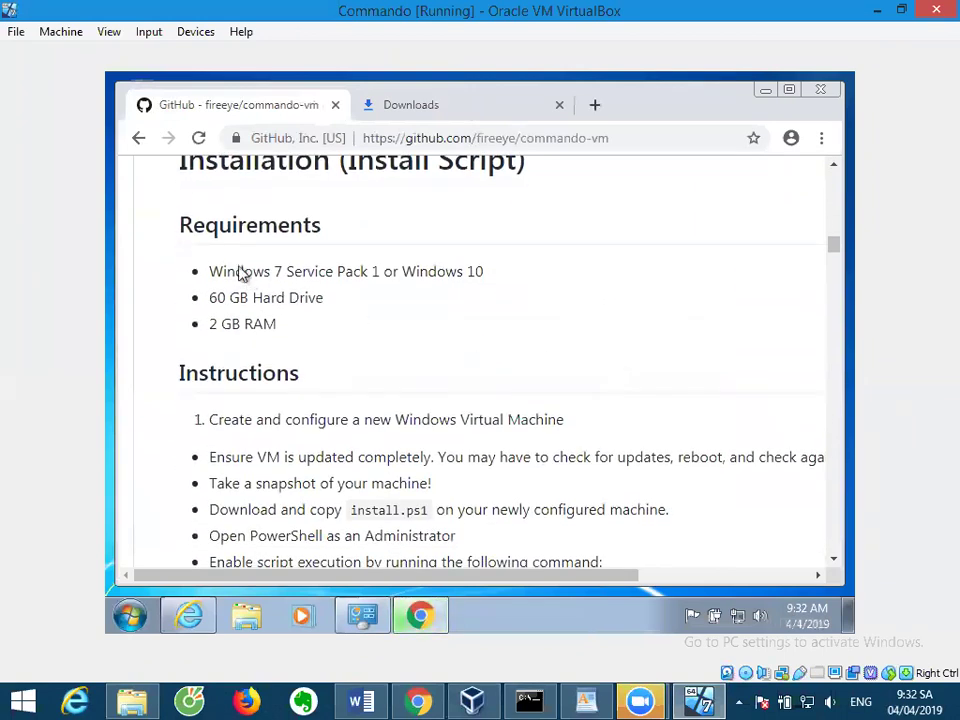
{"action": "scroll", "coordinate": [313, 330], "scroll_direction": "down", "scroll_amount": 3}
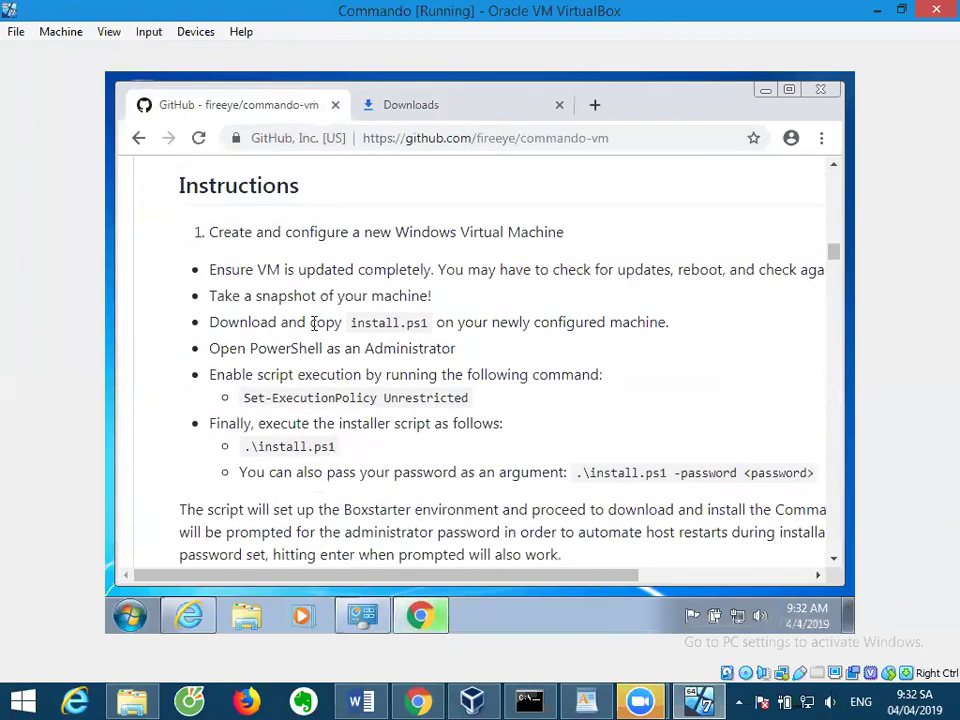
{"action": "scroll", "coordinate": [313, 325], "scroll_direction": "down", "scroll_amount": 1}
{"action": "scroll", "coordinate": [313, 323], "scroll_direction": "up", "scroll_amount": 1}
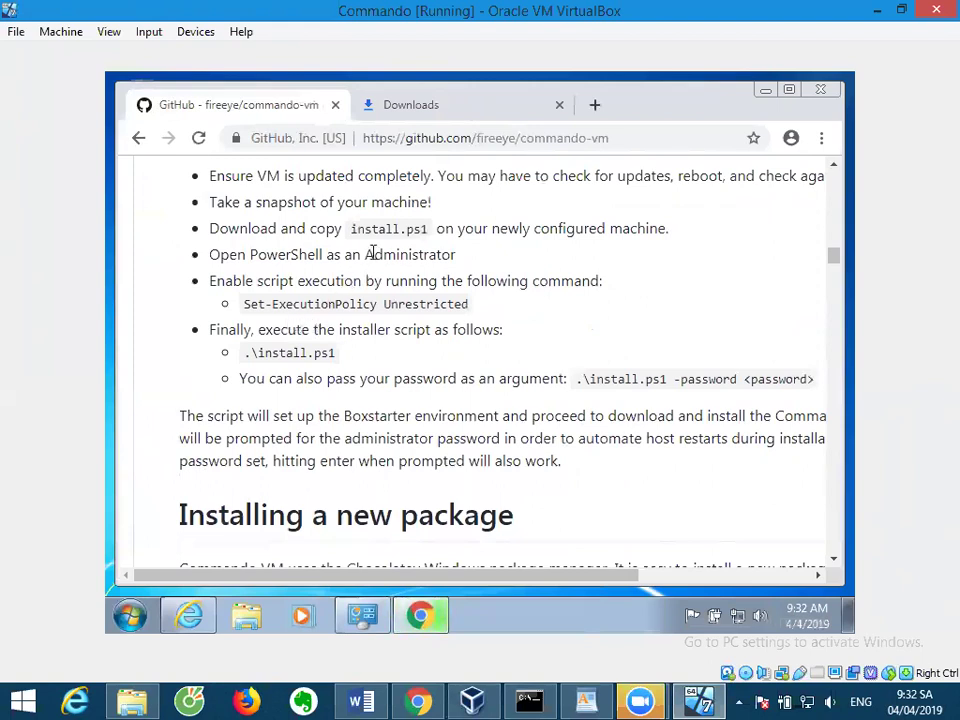
{"action": "scroll", "coordinate": [336, 351], "scroll_direction": "up", "scroll_amount": 1}
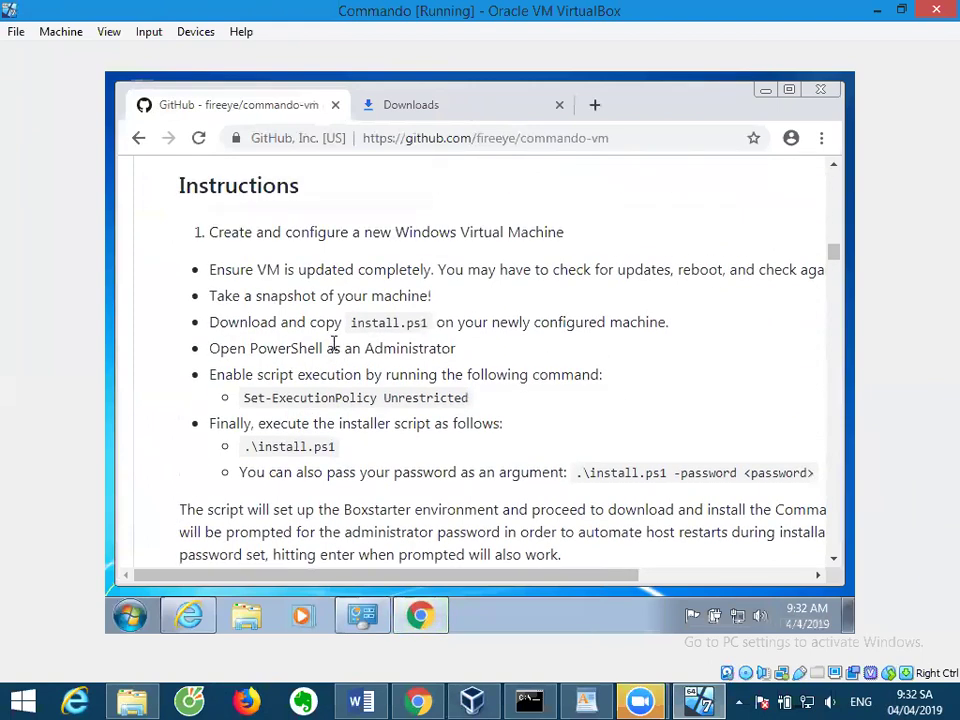
{"action": "scroll", "coordinate": [336, 343], "scroll_direction": "down", "scroll_amount": 1}
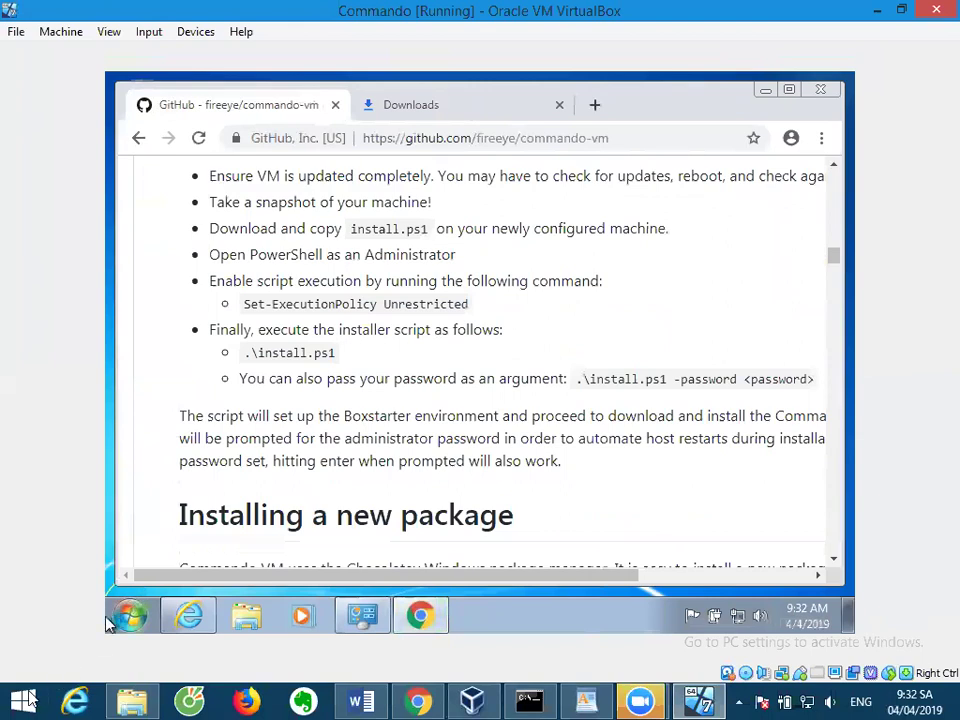
{"action": "right_click", "coordinate": [28, 700]}
{"action": "left_click", "coordinate": [84, 641]}
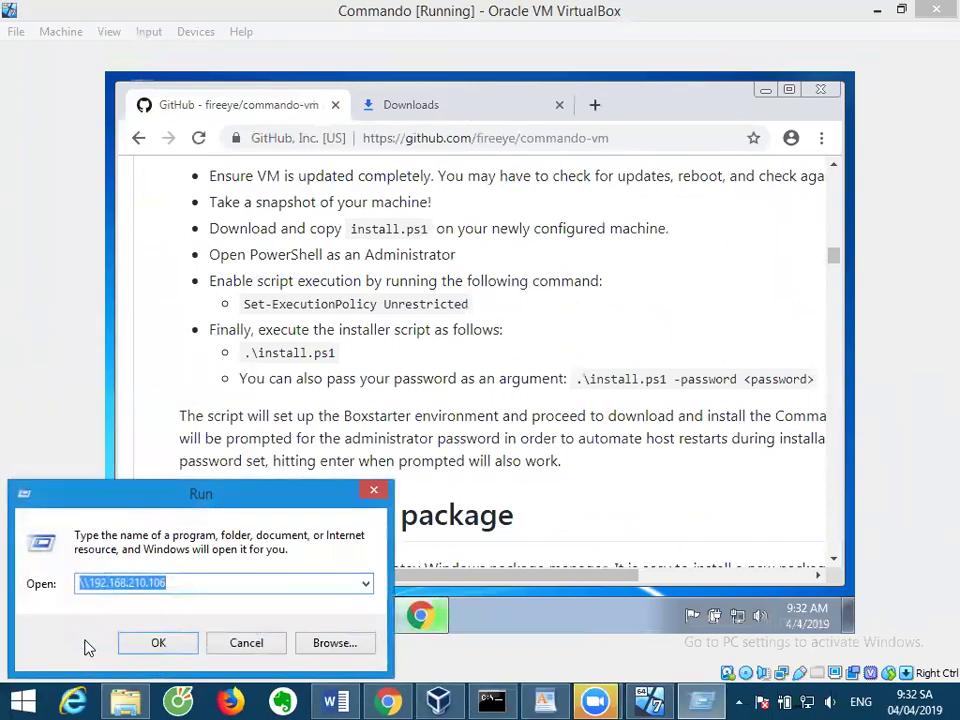
Cancel the Run dialog and bring the Command Prompt console to the front.
{"action": "type", "text": "cmd"}
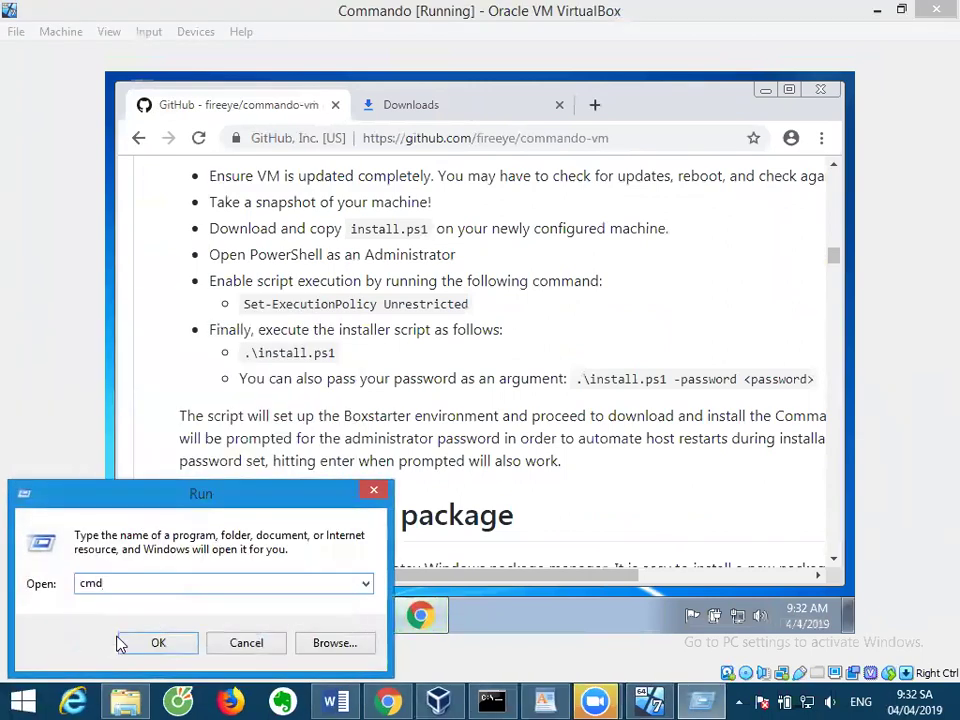
{"action": "left_click", "coordinate": [240, 643]}
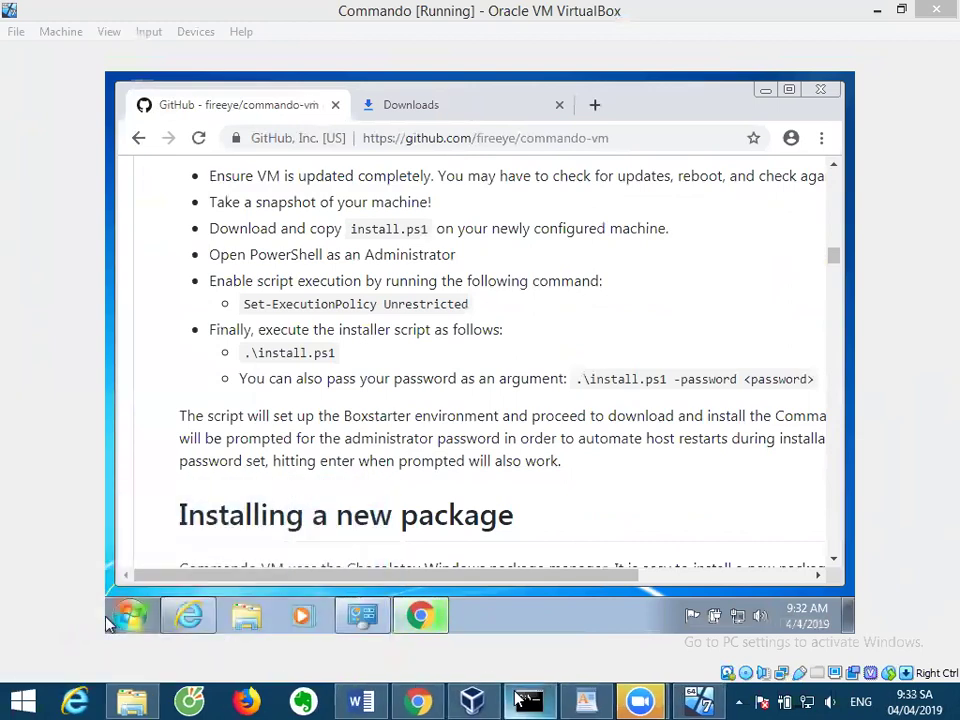
{"action": "right_click", "coordinate": [517, 700]}
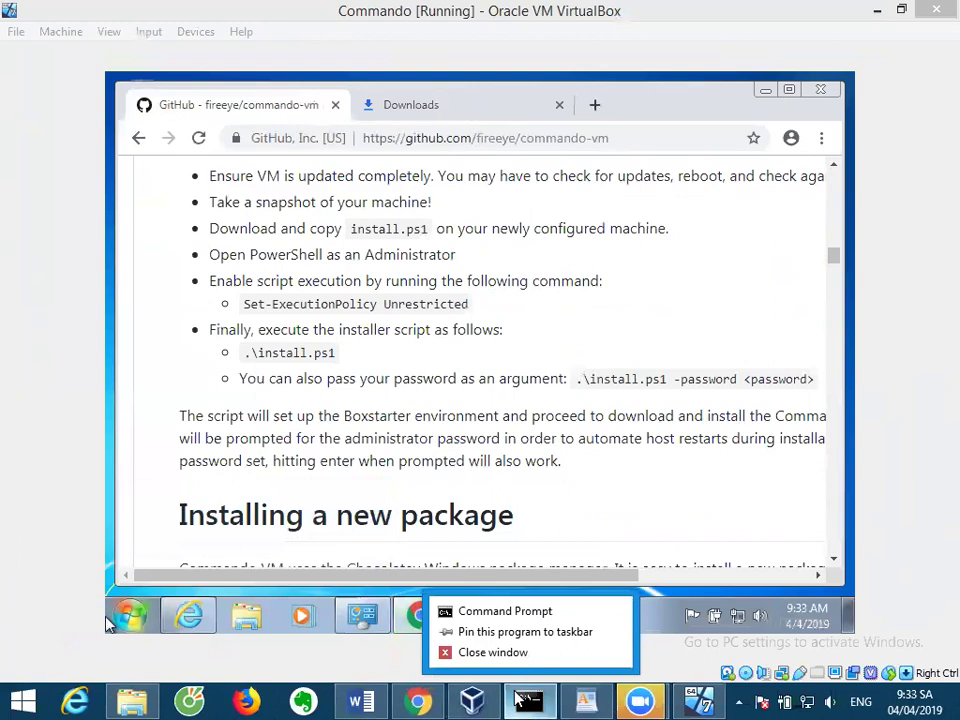
{"action": "key", "text": "Escape"}
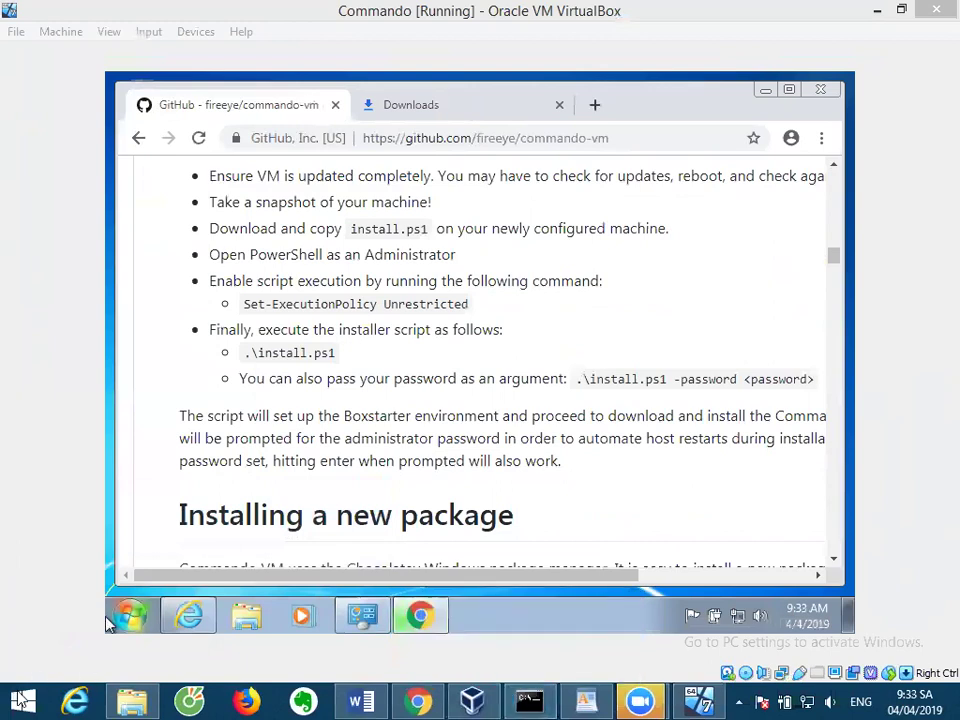
{"action": "right_click", "coordinate": [22, 700]}
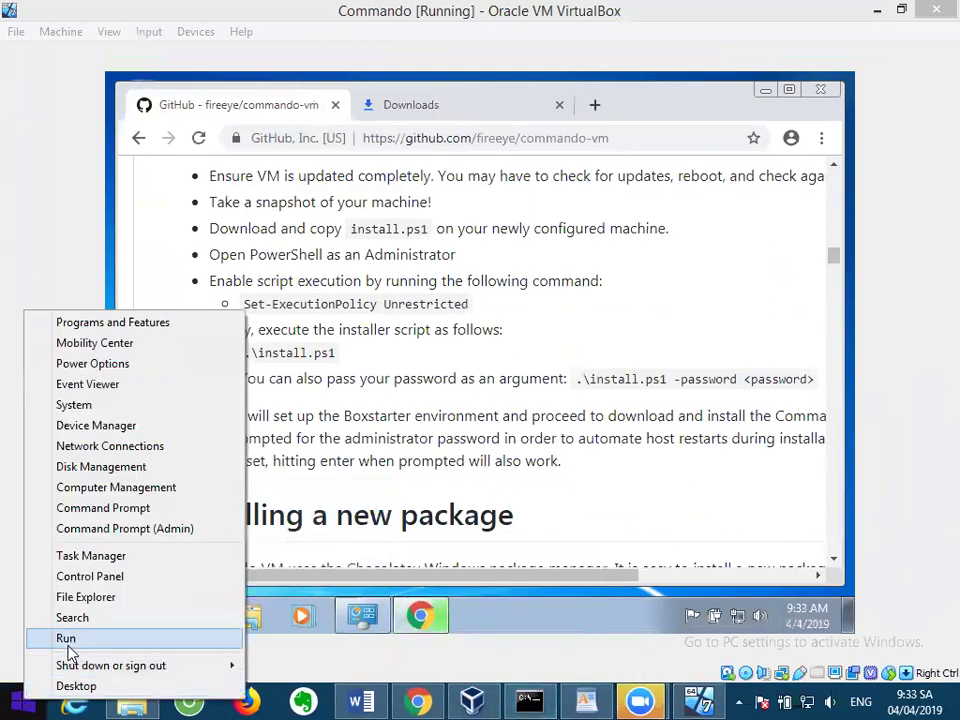
{"action": "left_click", "coordinate": [362, 421]}
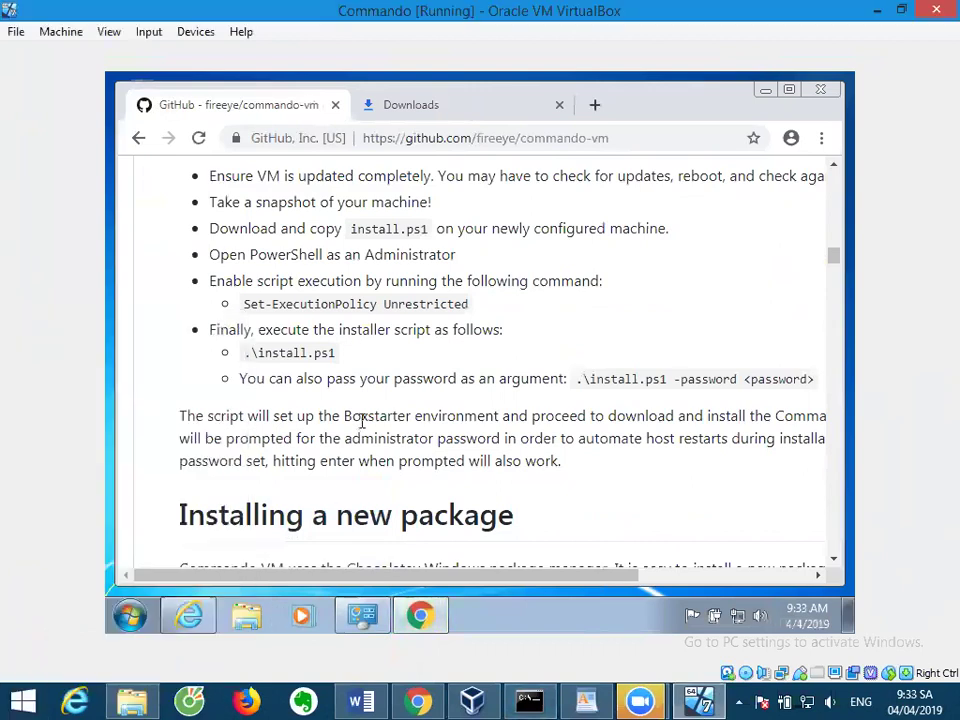
{"action": "left_click", "coordinate": [526, 698]}
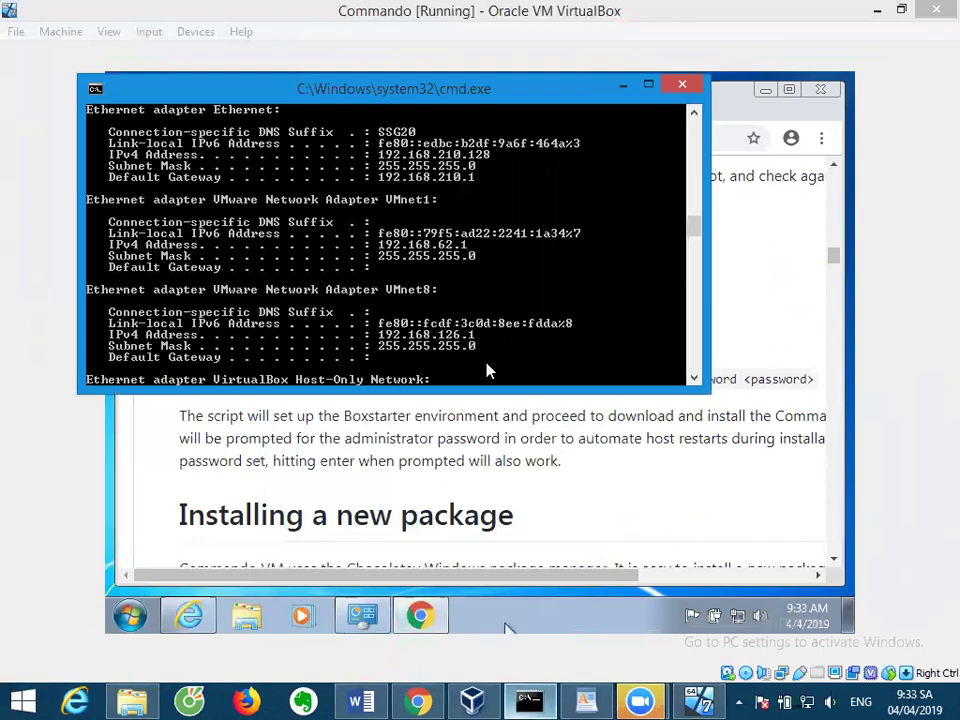
Rerun ipconfig, launch powershell, and go back to the GitHub install instructions.
{"action": "key", "text": "Up"}
{"action": "key", "text": "Return"}
{"action": "type", "text": "powershel"}
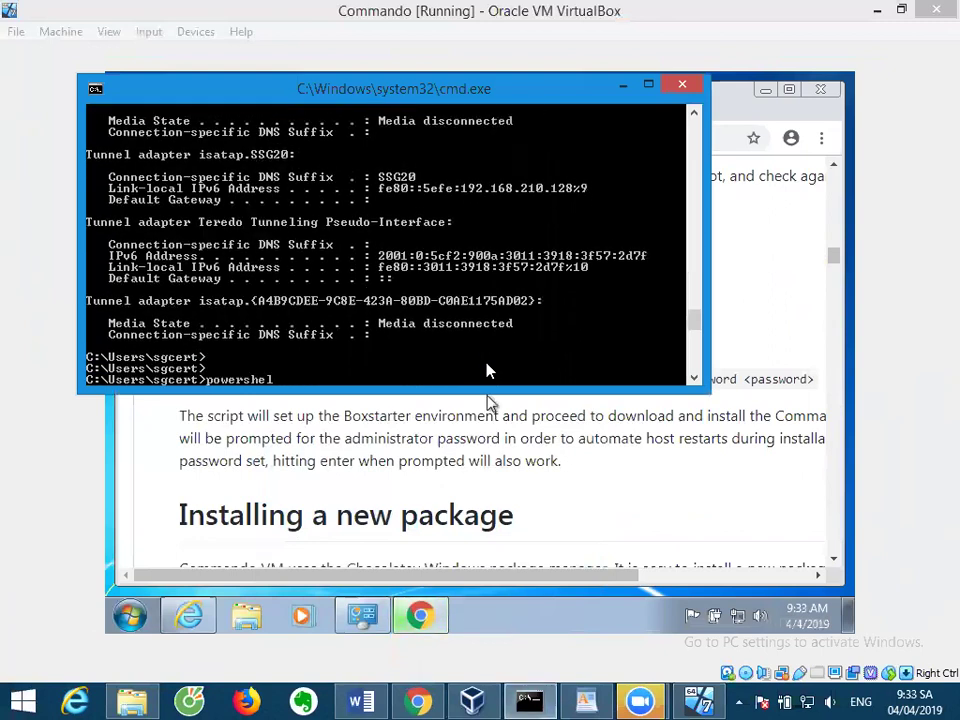
{"action": "type", "text": "l"}
{"action": "key", "text": "Return"}
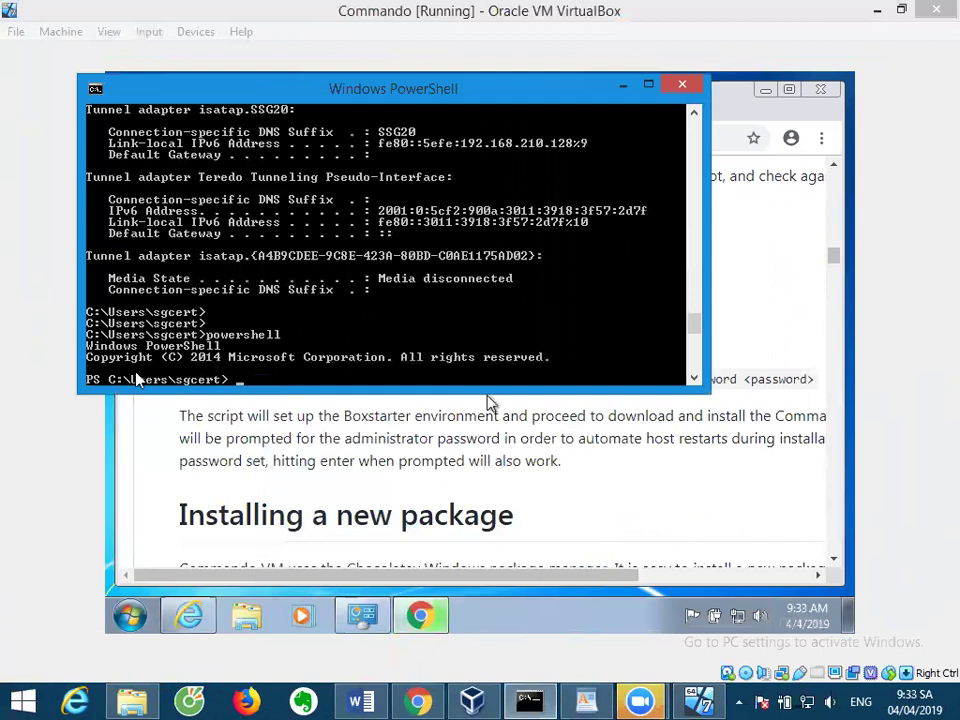
{"action": "left_click", "coordinate": [183, 421]}
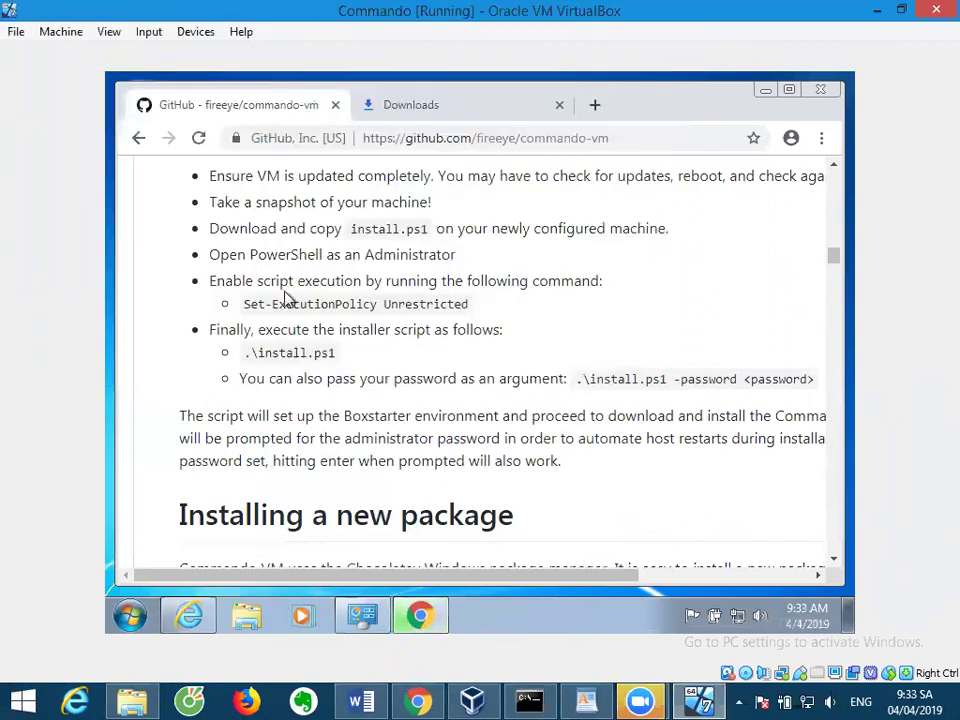
Copy the Set-ExecutionPolicy Unrestricted command from the GitHub page.
{"action": "left_click_drag", "start_coordinate": [245, 306], "coordinate": [467, 306]}
{"action": "right_click", "coordinate": [473, 312]}
{"action": "left_click", "coordinate": [474, 320]}
Below the sololearn link, add a Vietnamese note to run PowerShell as Admin and run the command.
{"action": "key", "text": "alt+Tab"}
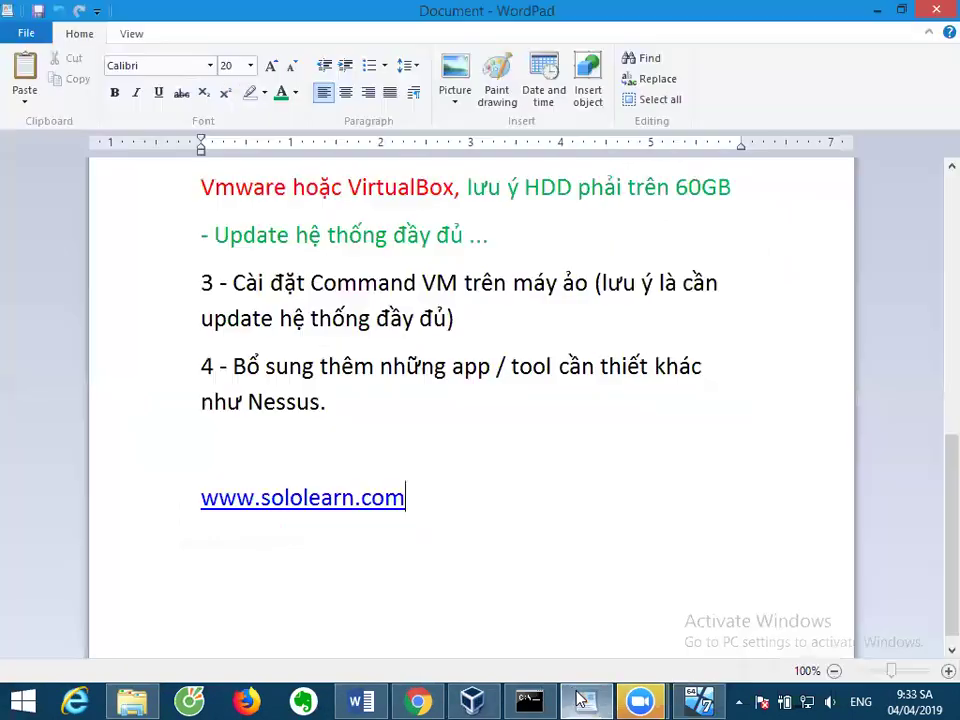
{"action": "left_click", "coordinate": [411, 485]}
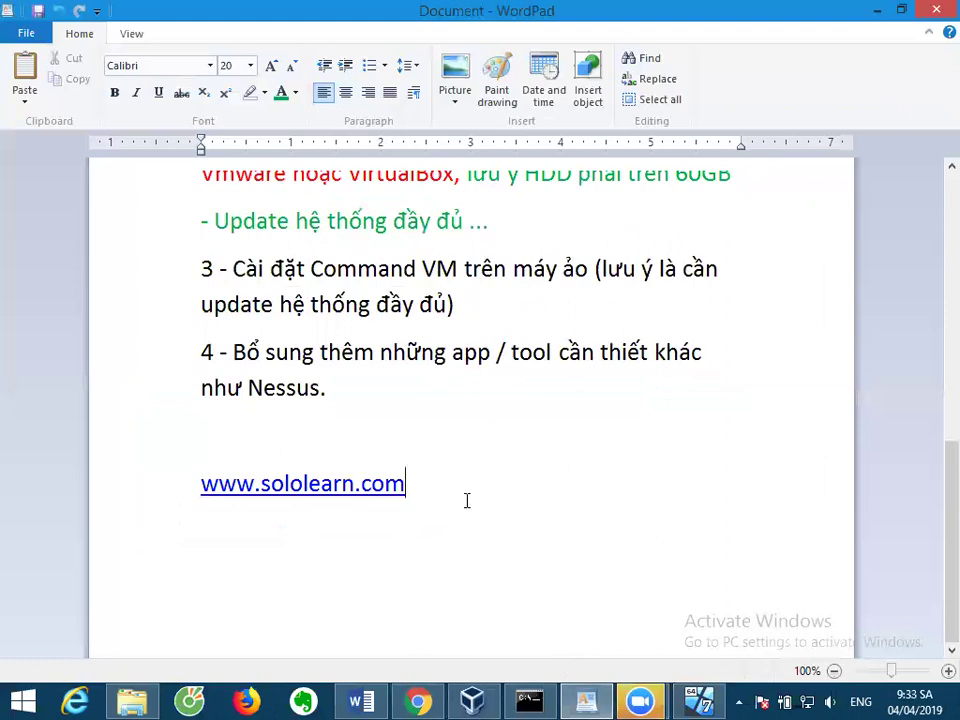
{"action": "key", "text": "Return"}
{"action": "key", "text": "Return"}
{"action": "key", "text": "Return"}
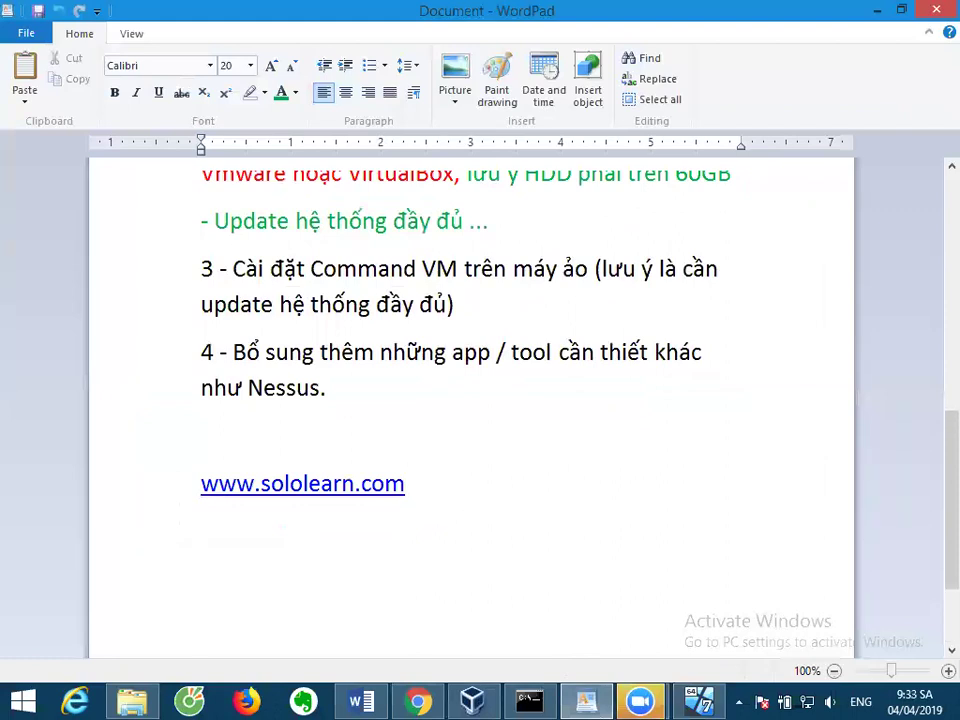
{"action": "type", "text": "Để cài Commando"}
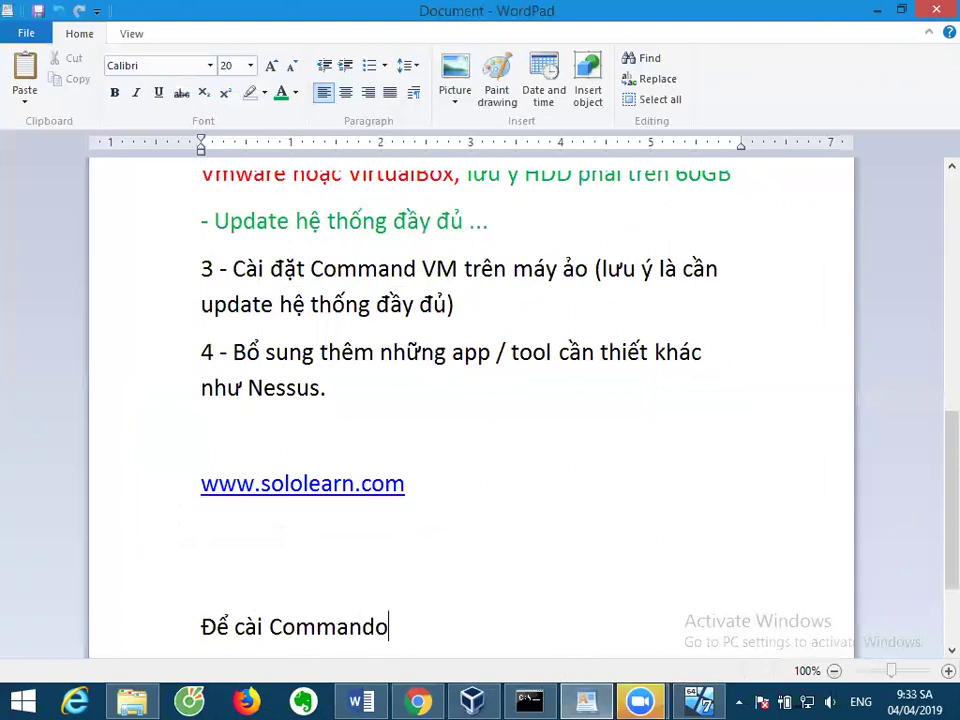
{"action": "type", "text": " VM ta ch"}
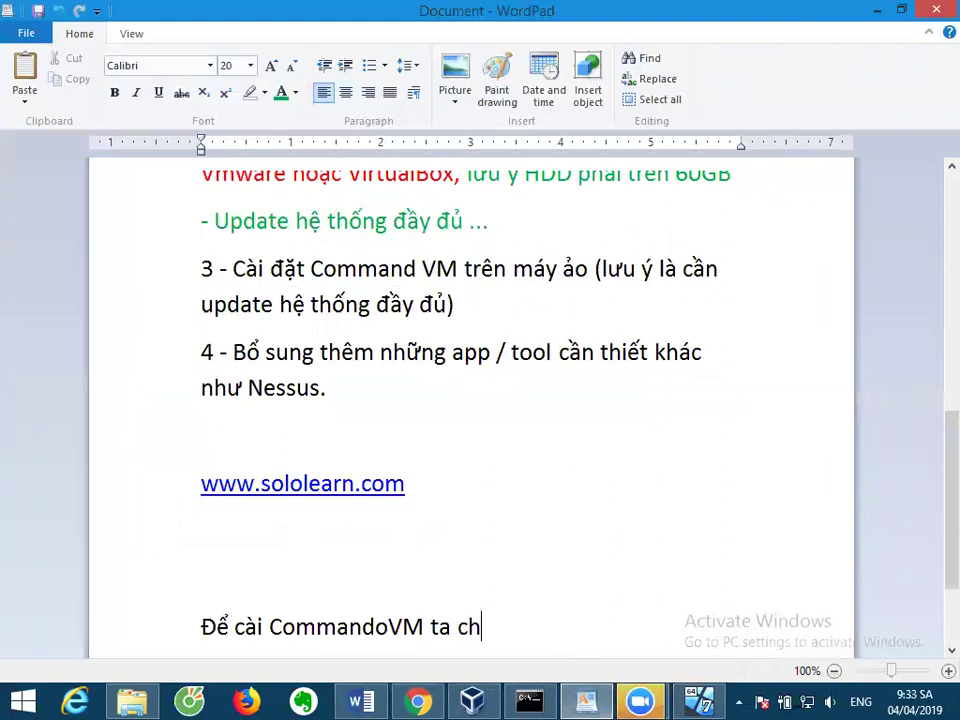
{"action": "type", "text": "ạy PowerS"}
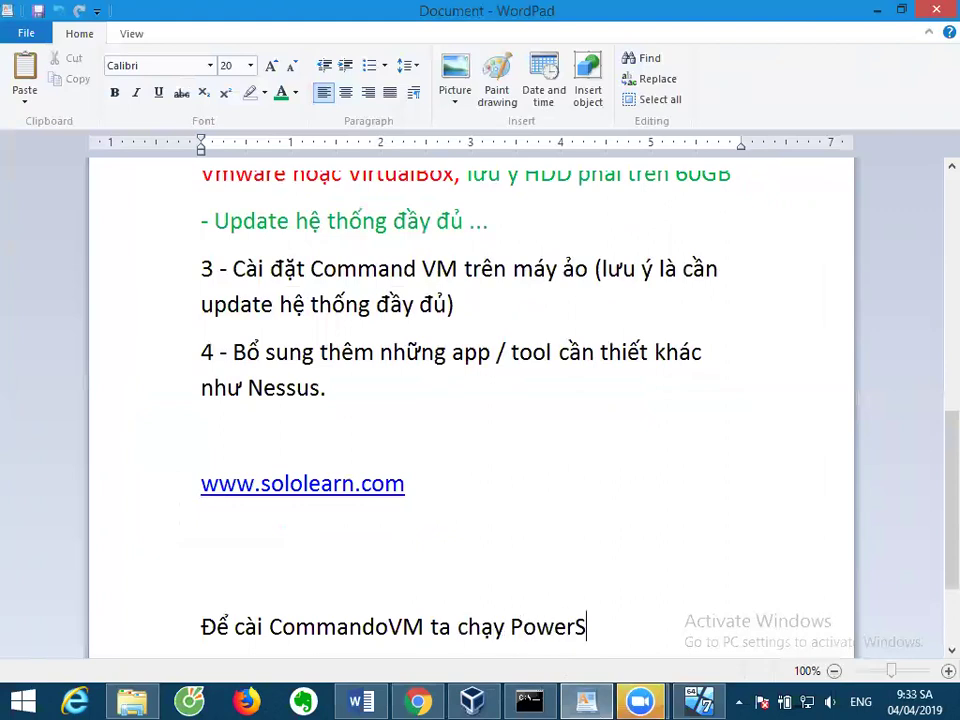
{"action": "type", "text": "hell voi quy"}
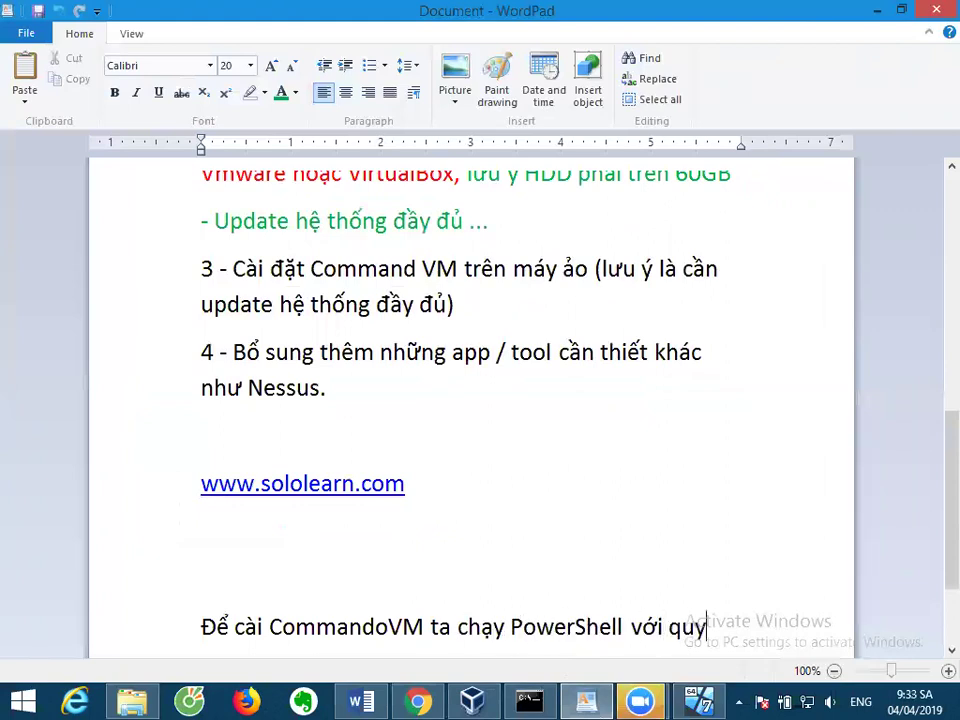
{"action": "type", "text": "ền cao nhất "}
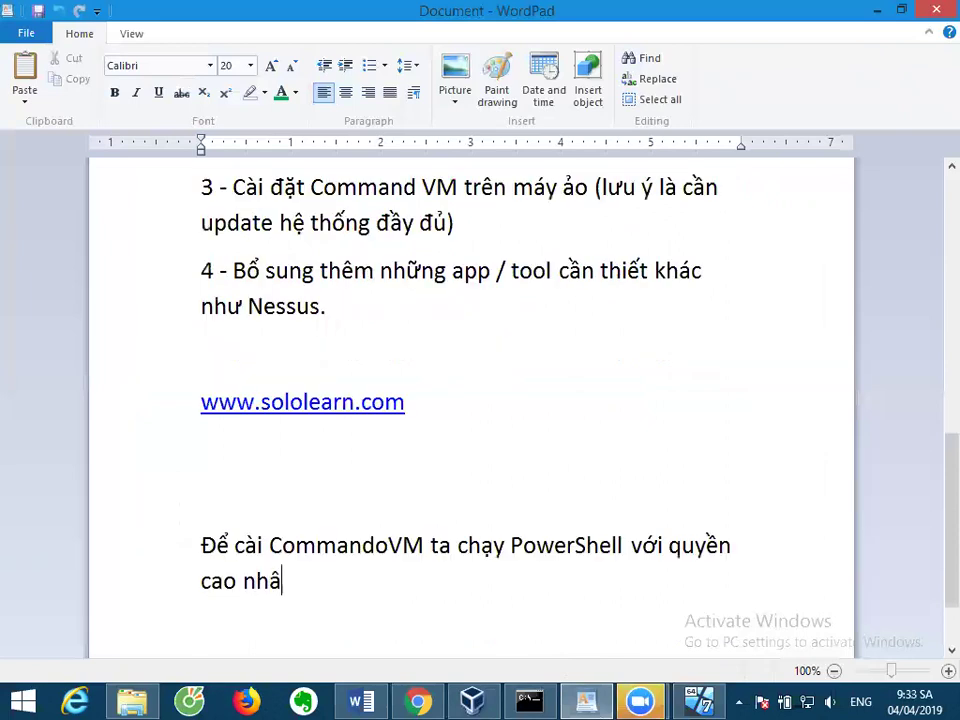
{"action": "type", "text": "(Admin)"}
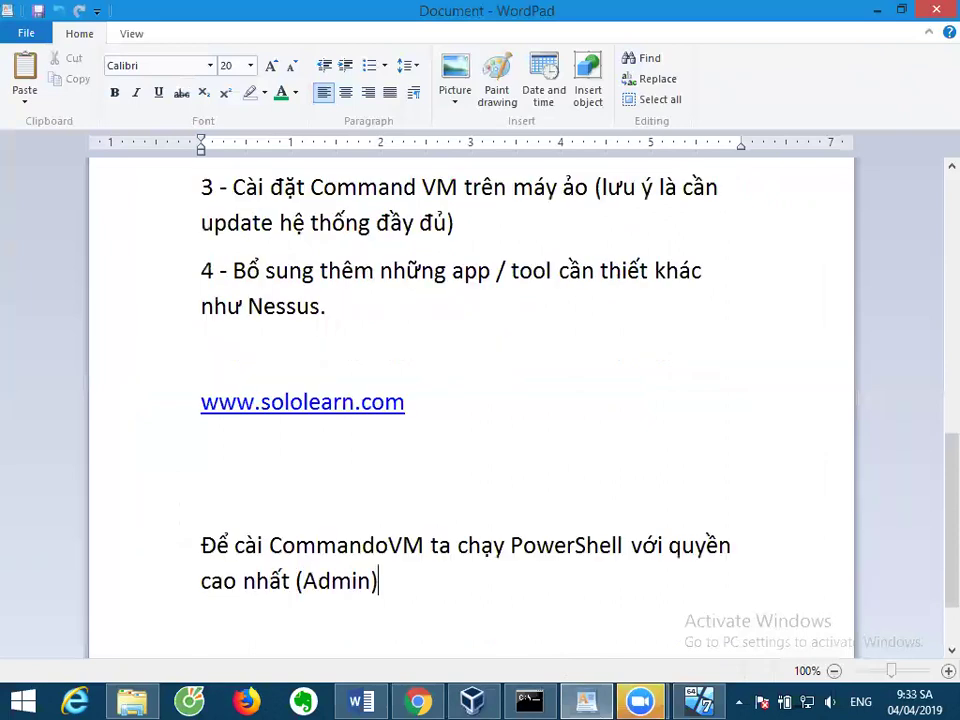
{"action": "type", "text": " và chạ"}
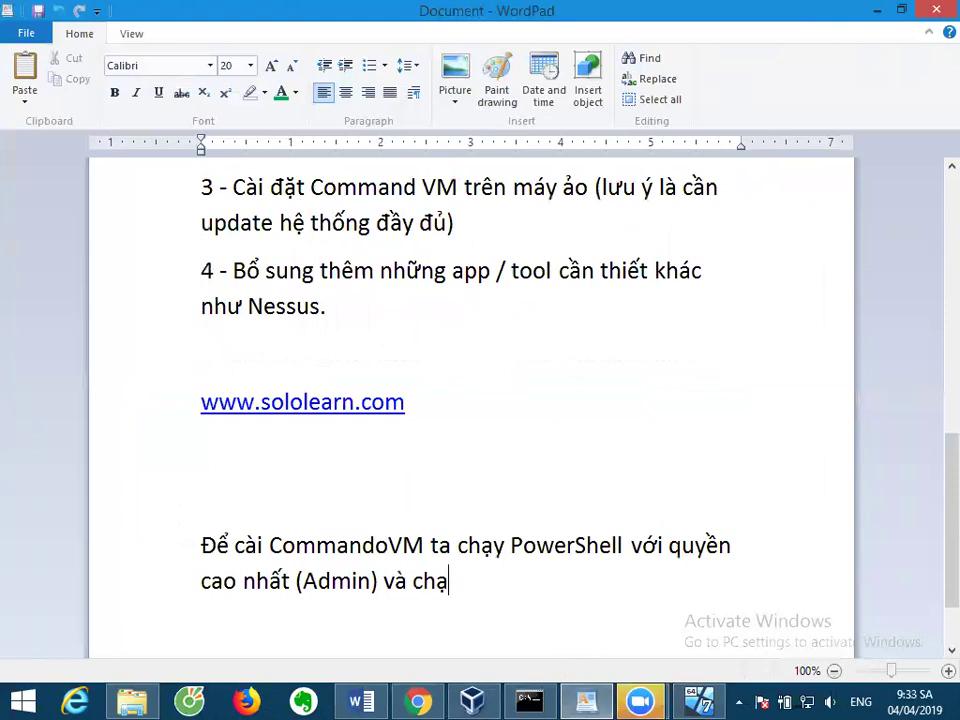
{"action": "type", "text": "y lệnh"}
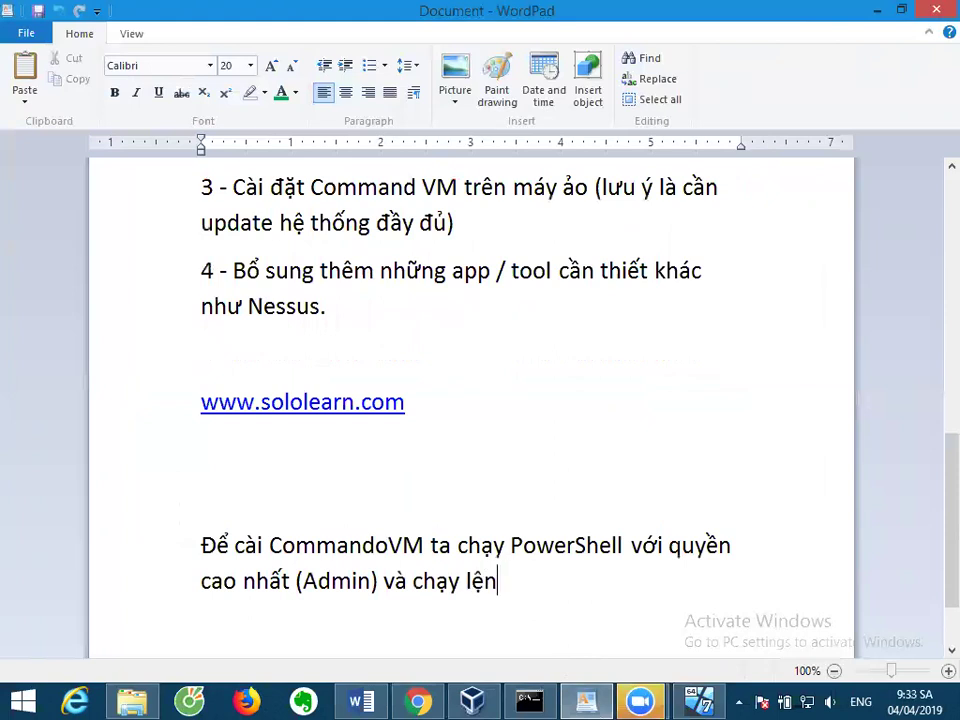
{"action": "key", "text": "Return"}
{"action": "key", "text": "ctrl+v"}
Copy the Set-ExecutionPolicy Unrestricted command again from the GitHub instructions.
{"action": "key", "text": "alt+Tab"}
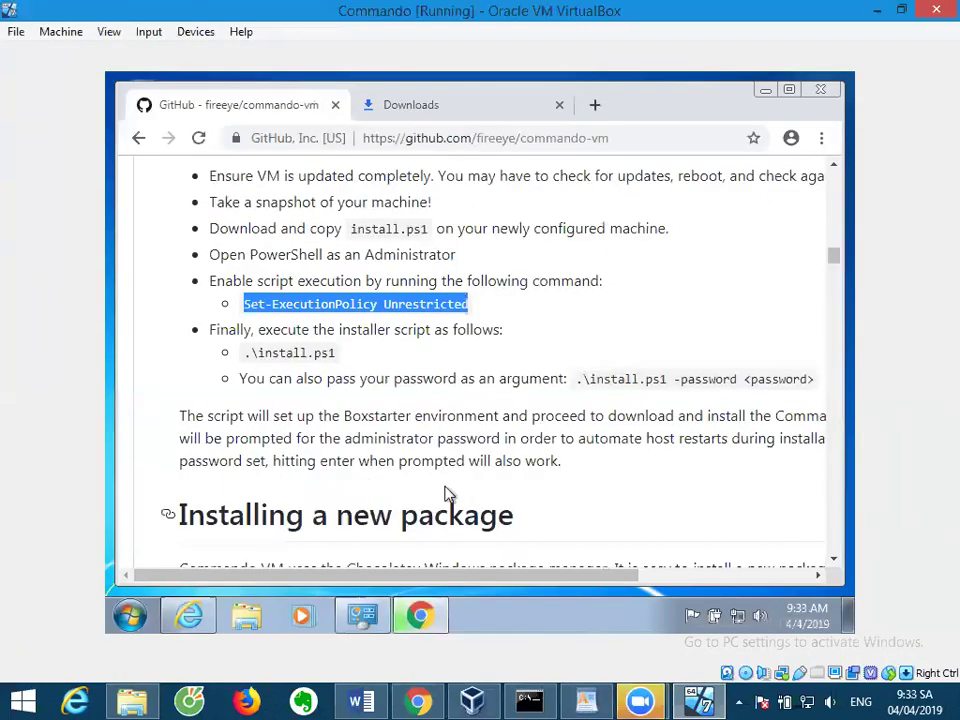
{"action": "right_click", "coordinate": [332, 313]}
{"action": "left_click", "coordinate": [340, 320]}
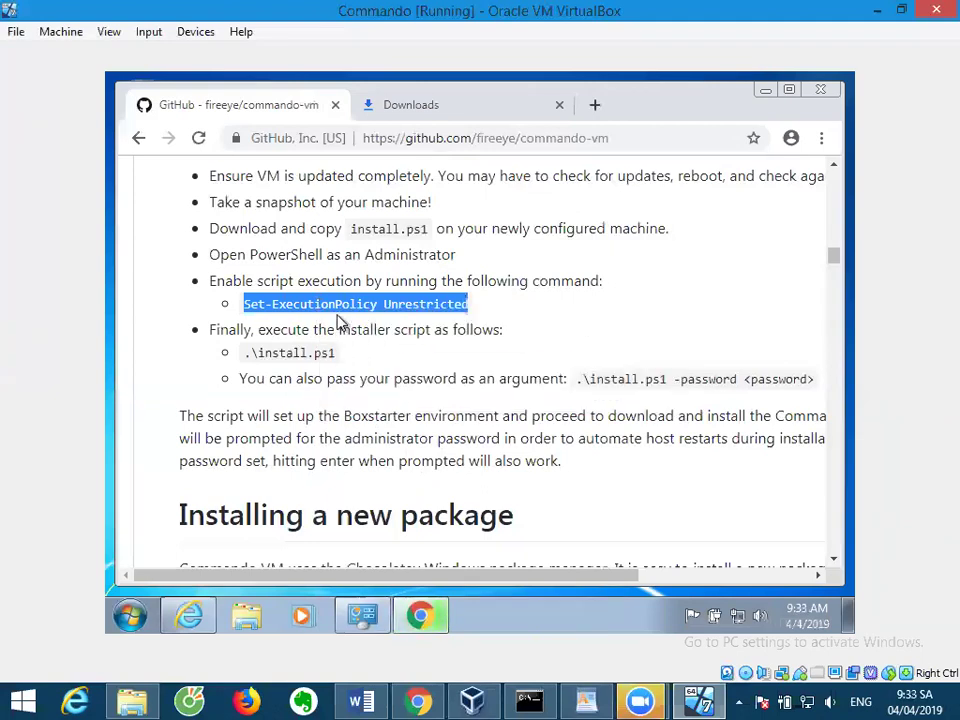
{"action": "key", "text": "alt+Tab"}
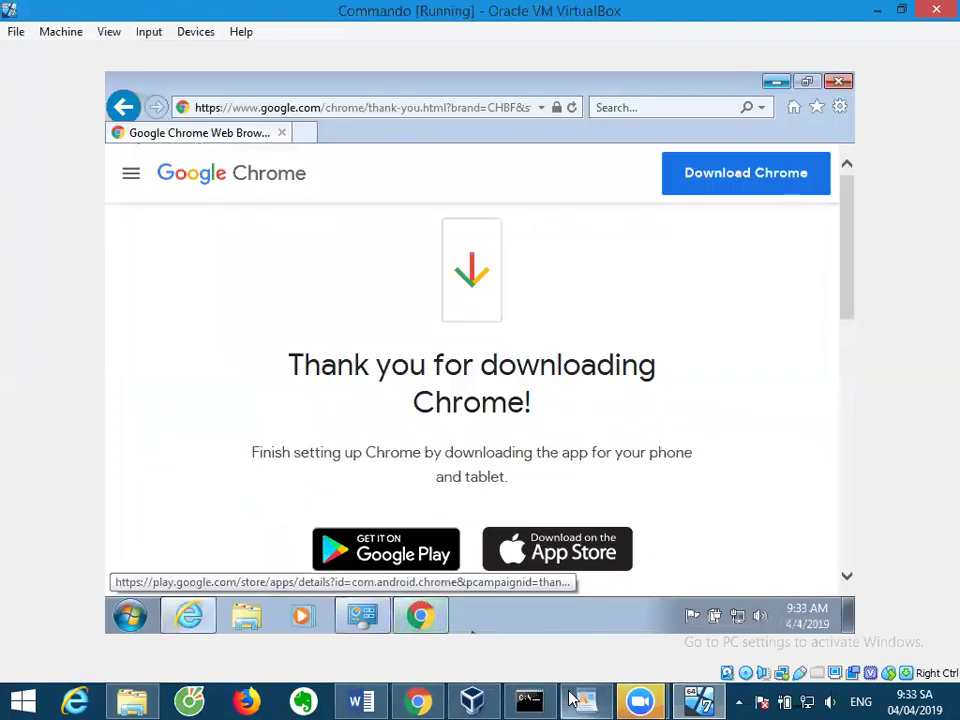
{"action": "key", "text": "alt+Tab"}
Delete the e-mail address line at the end of the WordPad notes.
{"action": "triple_click", "coordinate": [352, 597]}
{"action": "right_click", "coordinate": [354, 605]}
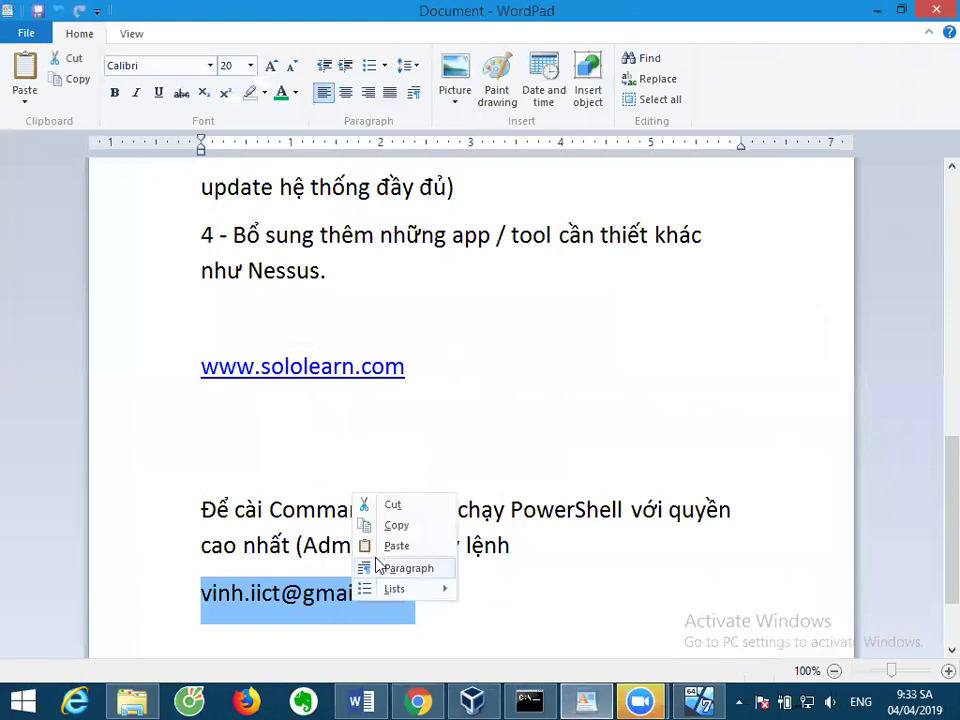
{"action": "left_click", "coordinate": [396, 544]}
{"action": "triple_click", "coordinate": [396, 604]}
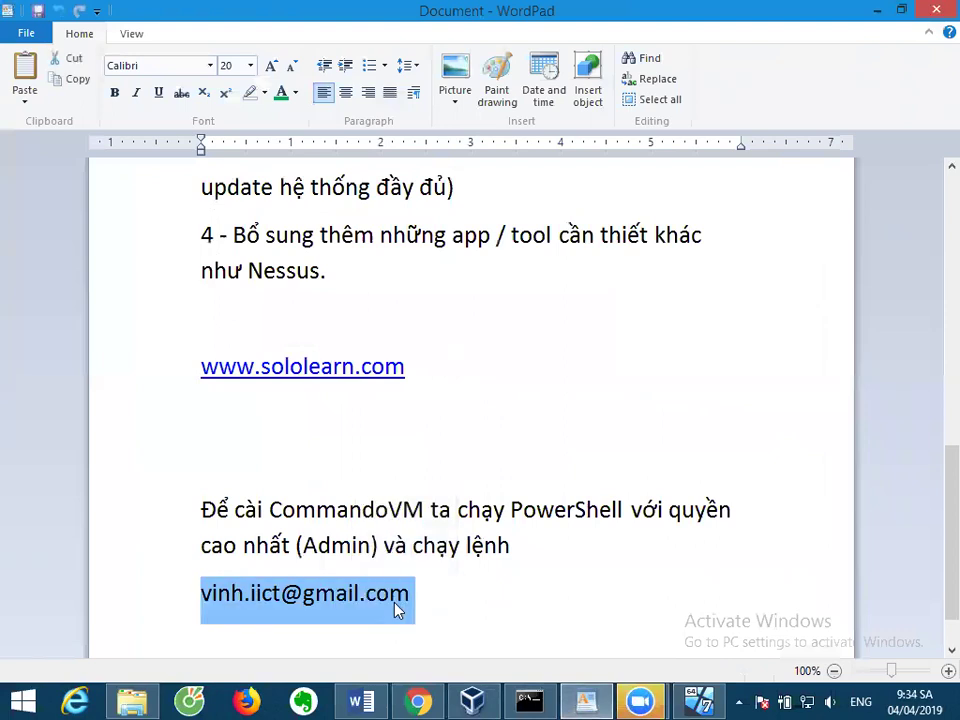
{"action": "key", "text": "BackSpace"}
{"action": "left_click", "coordinate": [414, 700]}
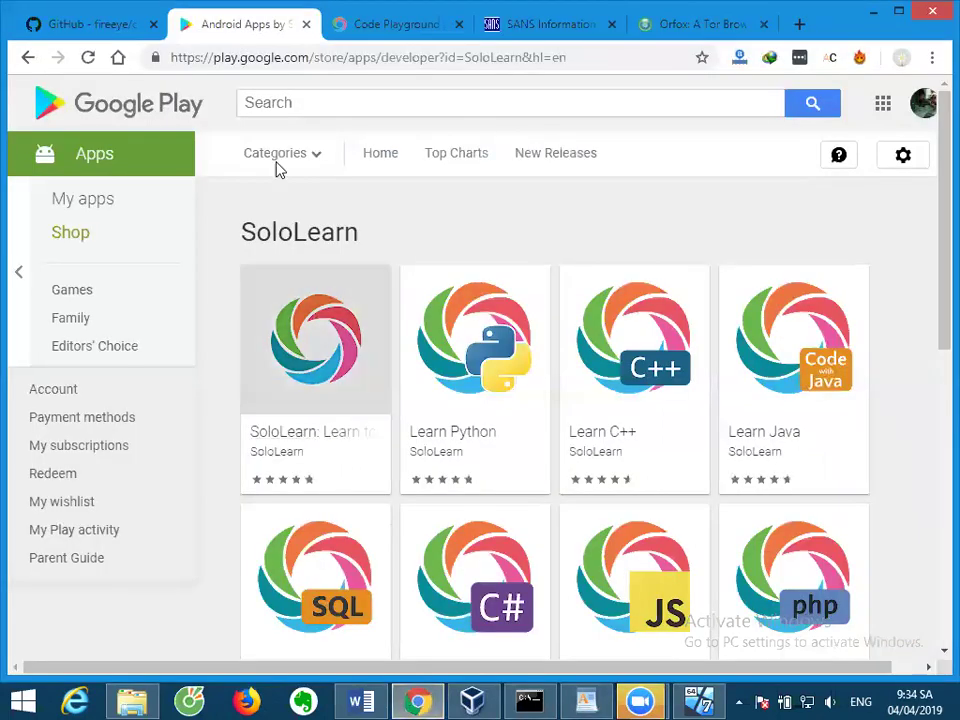
Search 'github comando vm', open the fireeye repo, and copy Set-ExecutionPolicy Unrestricted.
{"action": "left_click", "coordinate": [306, 60]}
{"action": "type", "text": "git"}
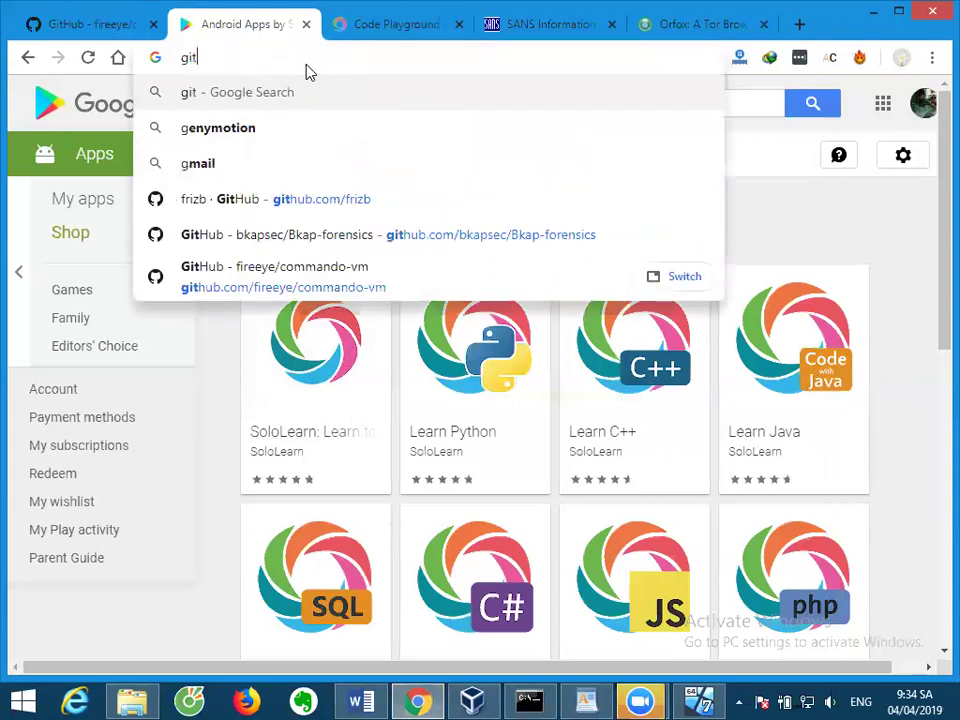
{"action": "type", "text": "hub coma"}
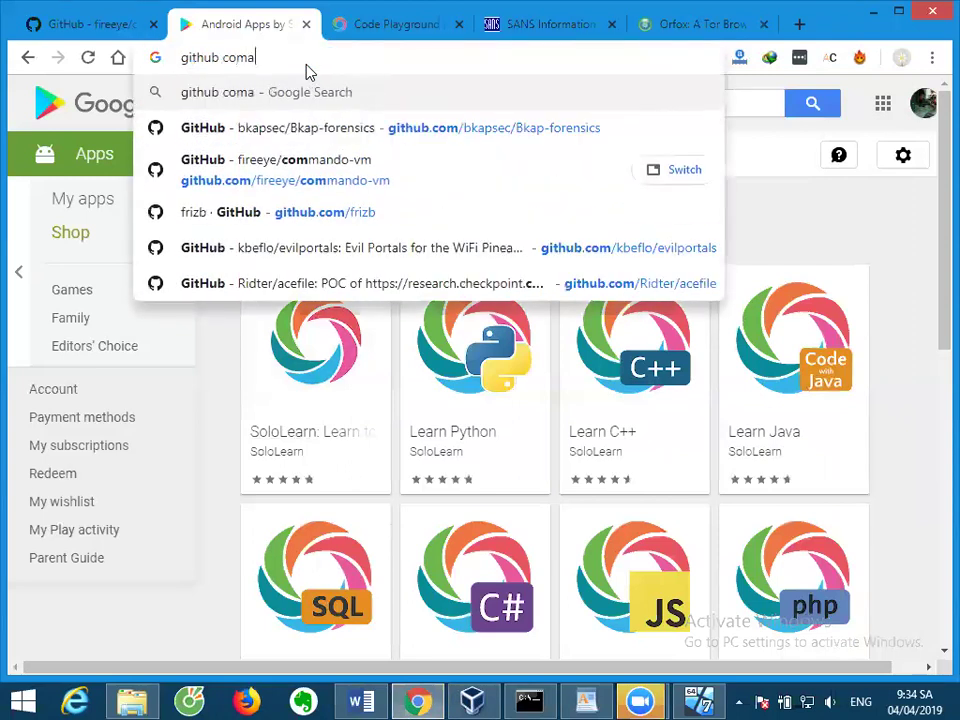
{"action": "type", "text": "ndo vm"}
{"action": "key", "text": "Return"}
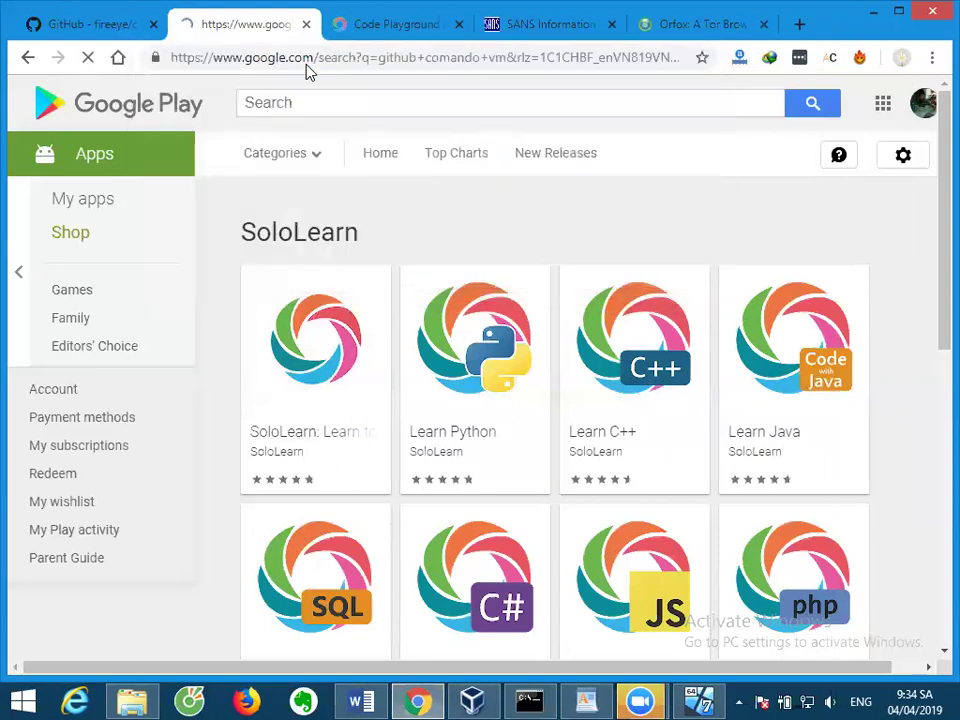
{"action": "left_click", "coordinate": [277, 285]}
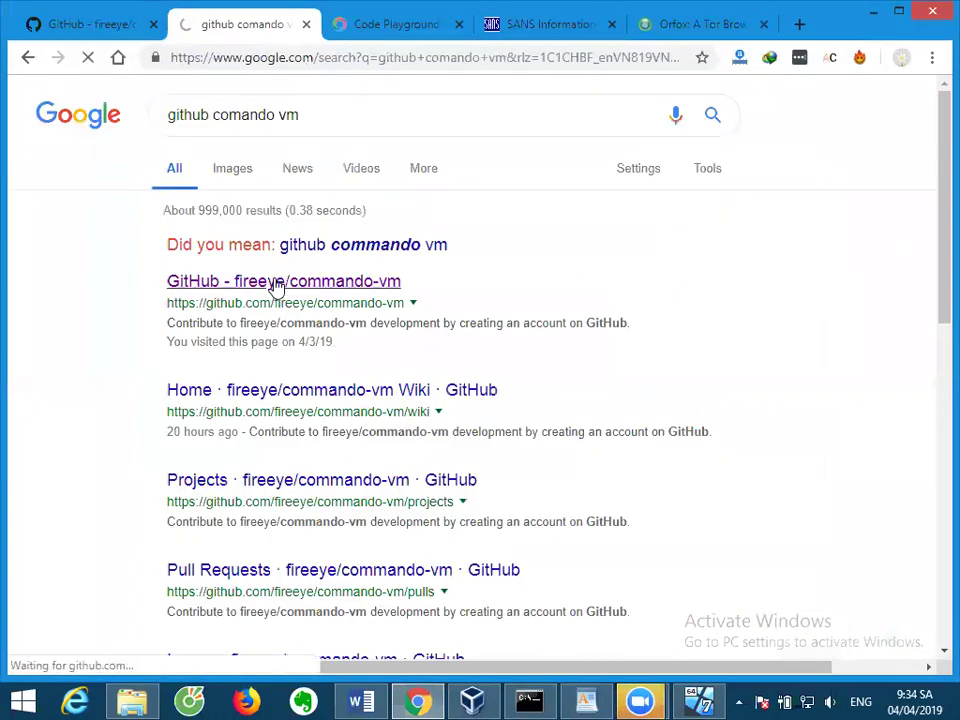
{"action": "scroll", "coordinate": [254, 266], "scroll_direction": "down", "scroll_amount": 5}
{"action": "scroll", "coordinate": [254, 264], "scroll_direction": "down", "scroll_amount": 15}
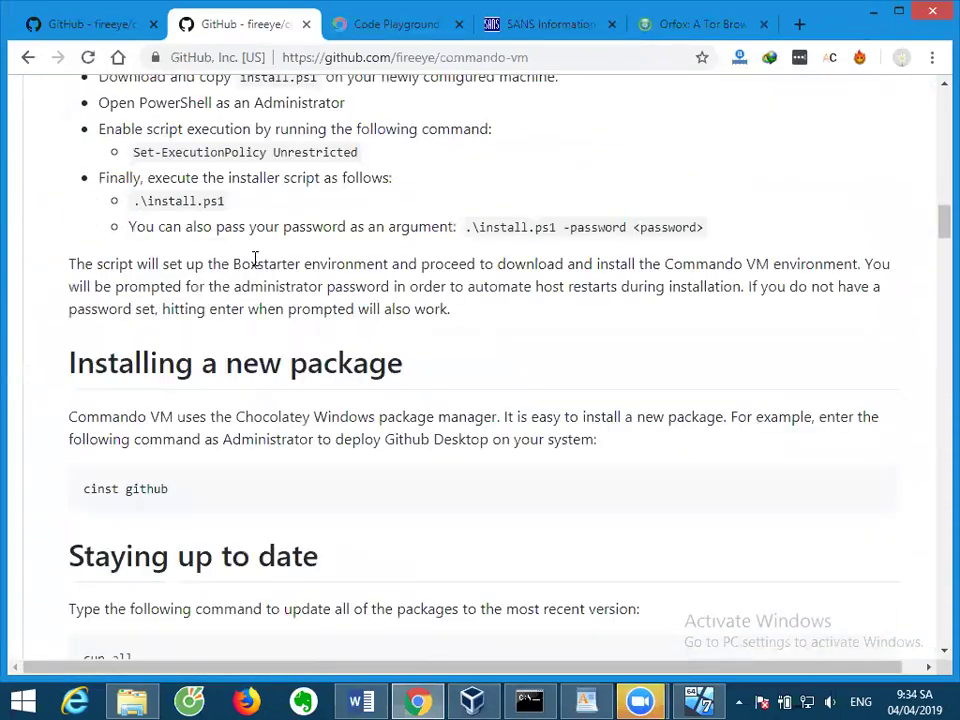
{"action": "triple_click", "coordinate": [175, 133]}
{"action": "right_click", "coordinate": [178, 139]}
{"action": "left_click", "coordinate": [207, 151]}
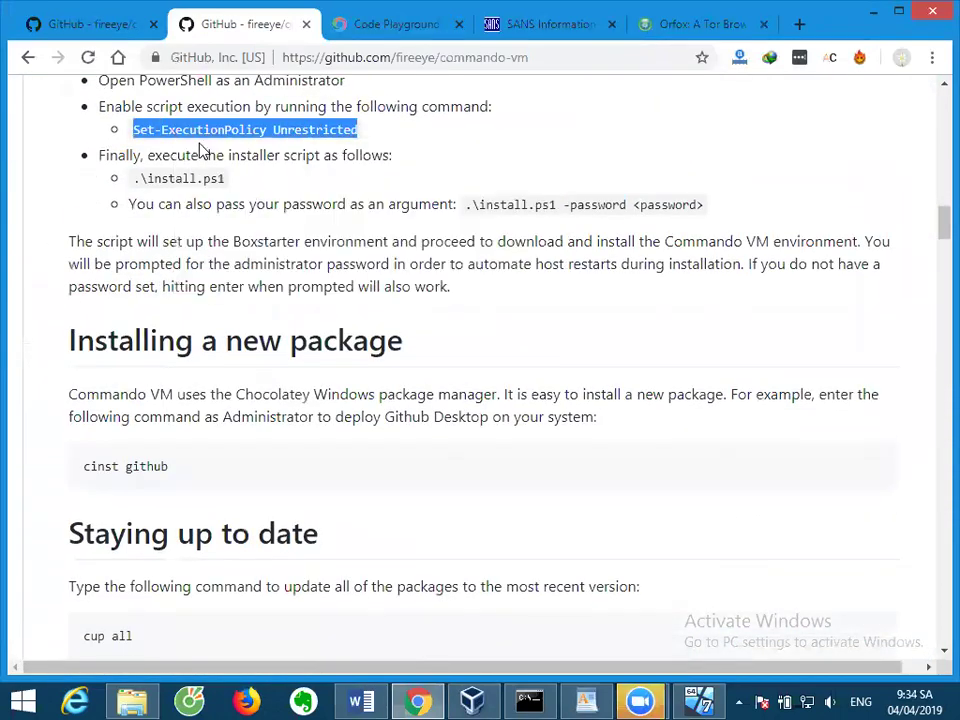
Paste the command into the WordPad notes and enlarge its font to 26 pt.
{"action": "left_click", "coordinate": [586, 701]}
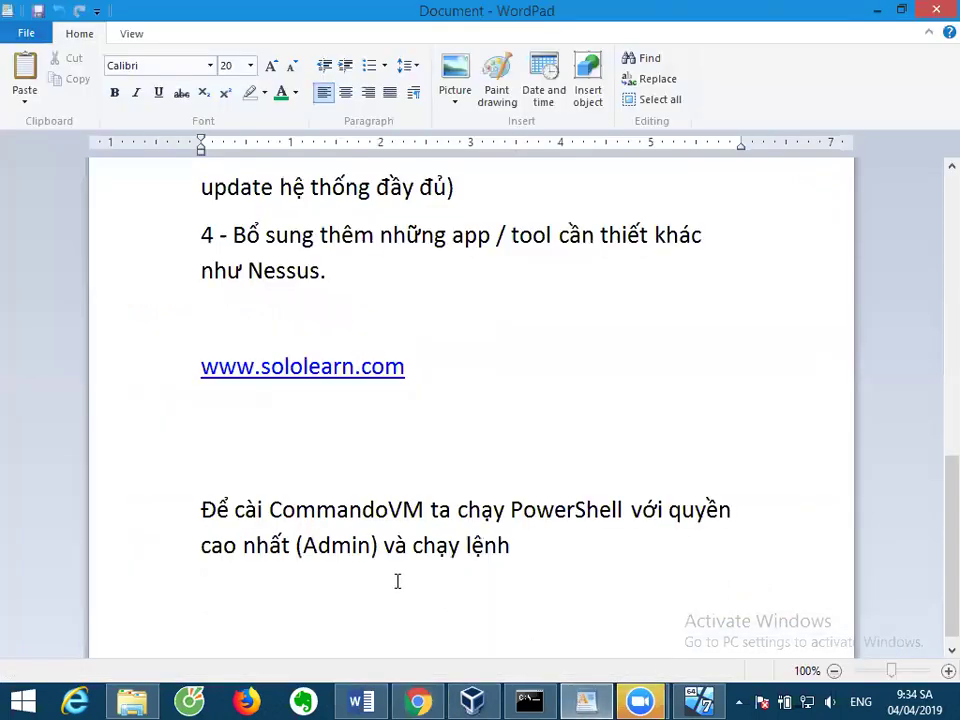
{"action": "key", "text": "ctrl+v"}
{"action": "triple_click", "coordinate": [396, 592]}
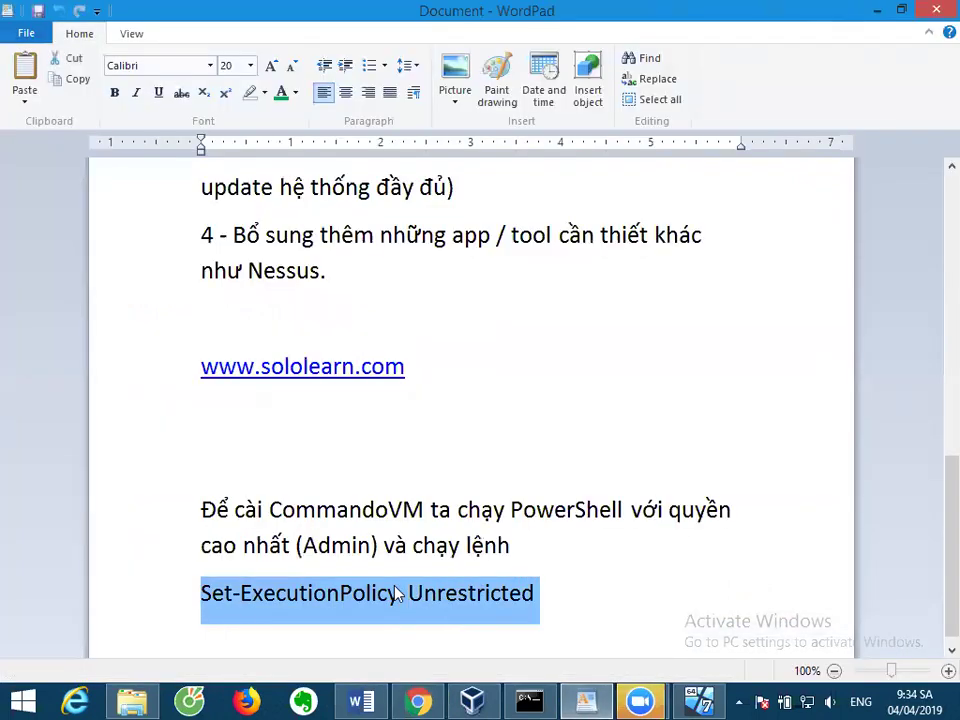
{"action": "key", "text": "ctrl+shift+period"}
{"action": "key", "text": "ctrl+shift+period"}
{"action": "key", "text": "ctrl+shift+period"}
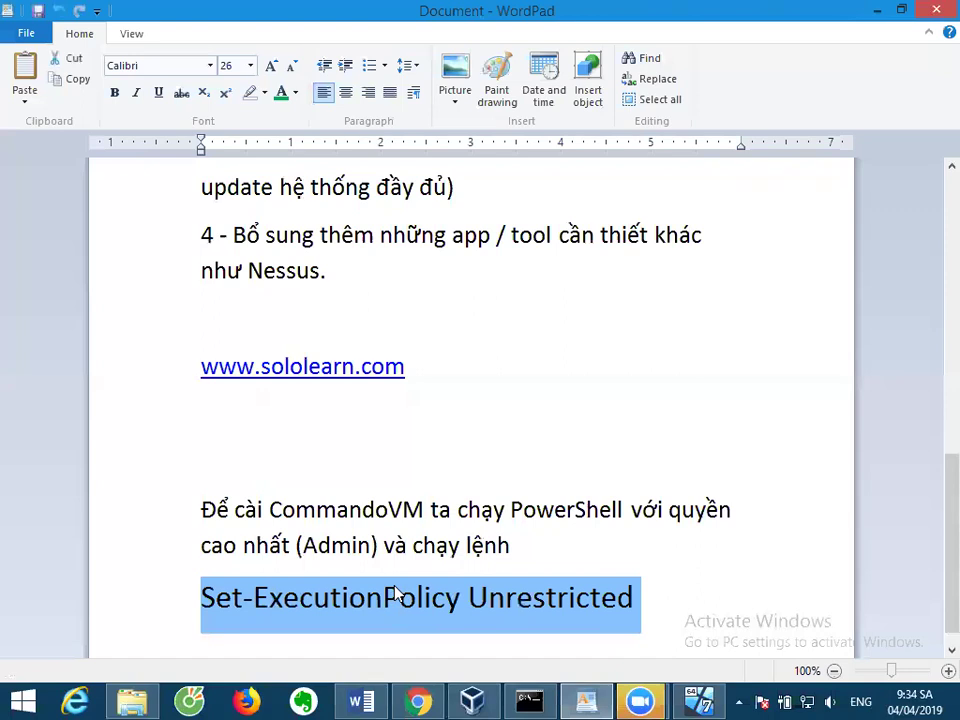
{"action": "left_click", "coordinate": [529, 701]}
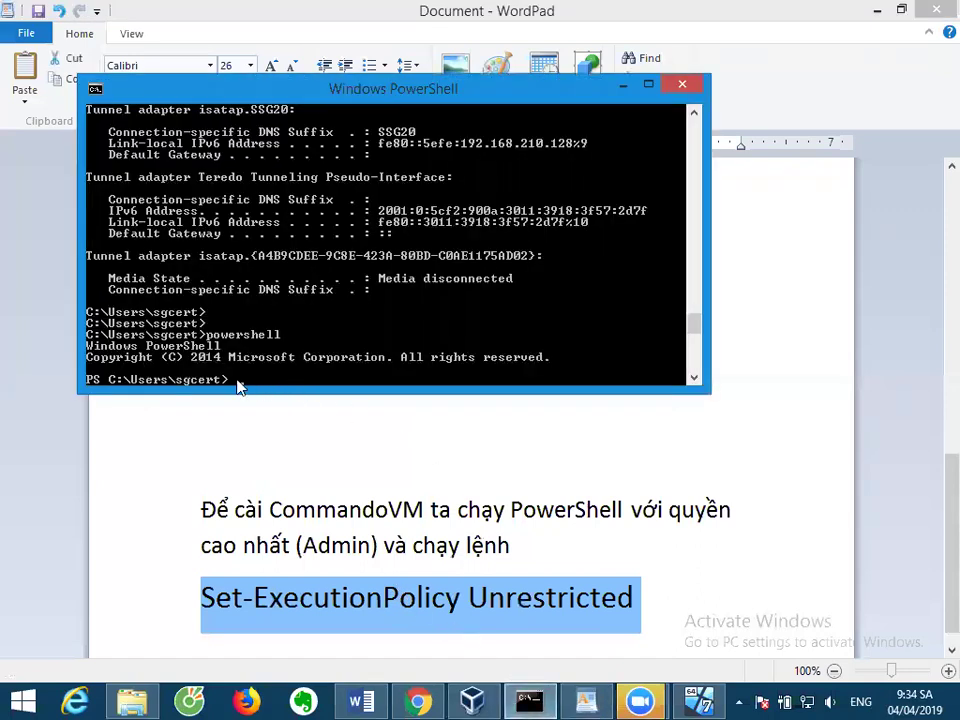
Paste and run Set-ExecutionPolicy Unrestricted in PowerShell, then minimize the console.
{"action": "right_click", "coordinate": [238, 382]}
{"action": "left_click", "coordinate": [281, 427]}
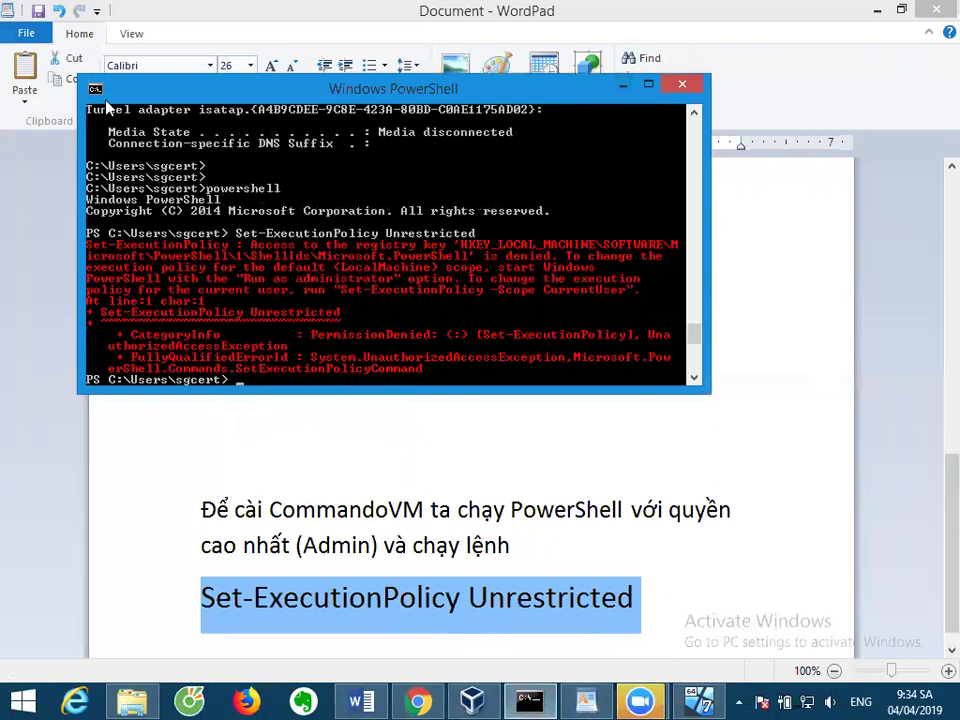
{"action": "left_click", "coordinate": [622, 90]}
Add two empty lines below the command in the WordPad notes.
{"action": "scroll", "coordinate": [564, 330], "scroll_direction": "down", "scroll_amount": 1}
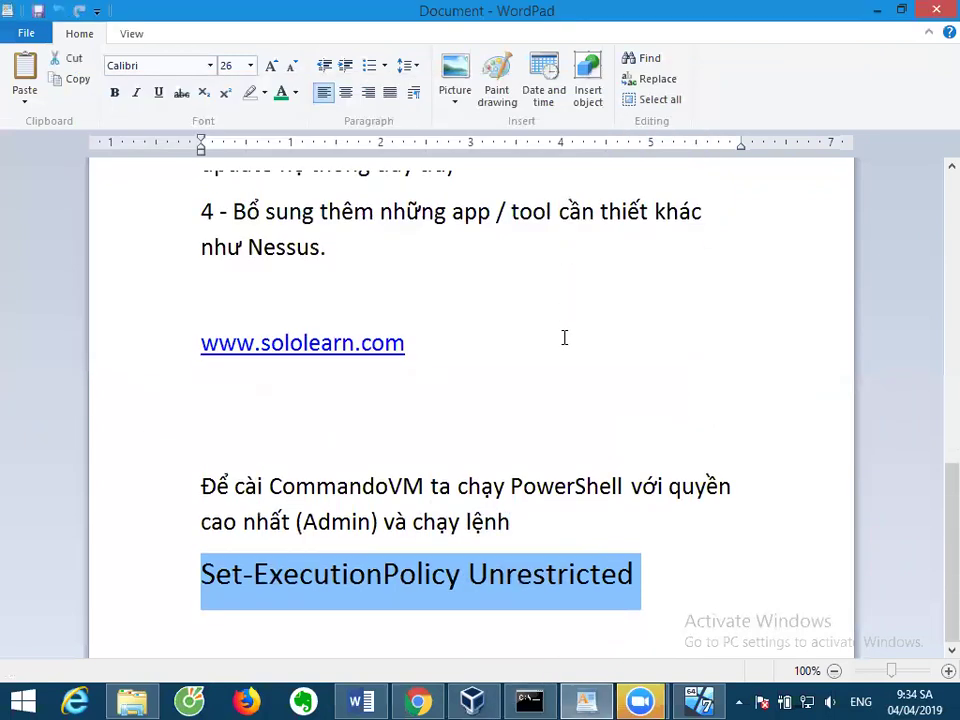
{"action": "left_click", "coordinate": [688, 578]}
{"action": "key", "text": "Return"}
{"action": "key", "text": "Return"}
{"action": "key", "text": "Return"}
{"action": "key", "text": "Return"}
{"action": "key", "text": "Return"}
{"action": "key", "text": "Return"}
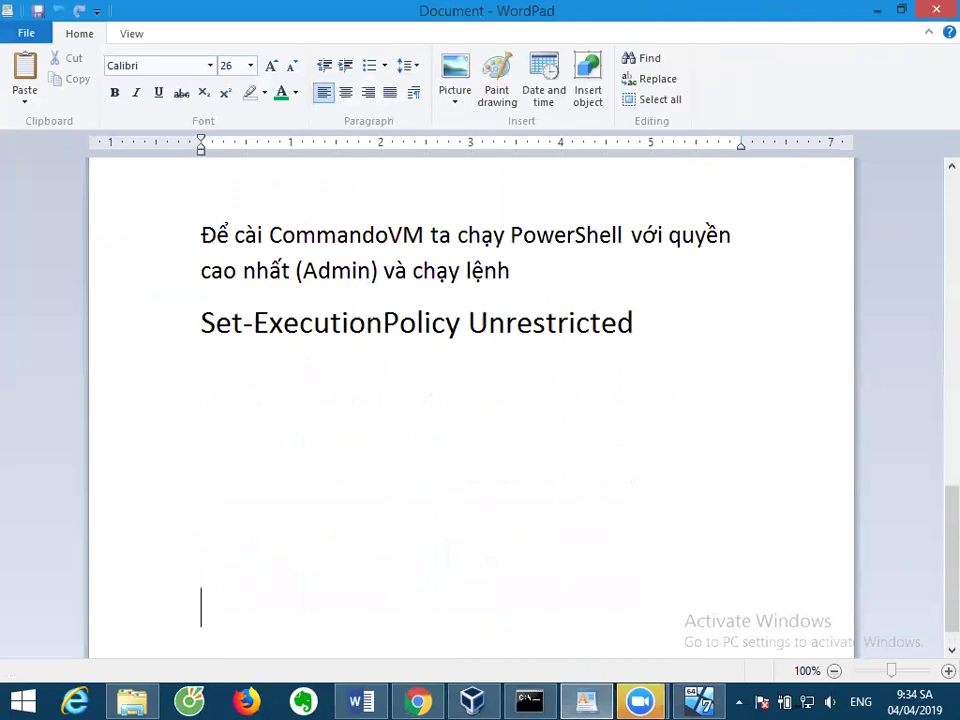
{"action": "key", "text": "Return"}
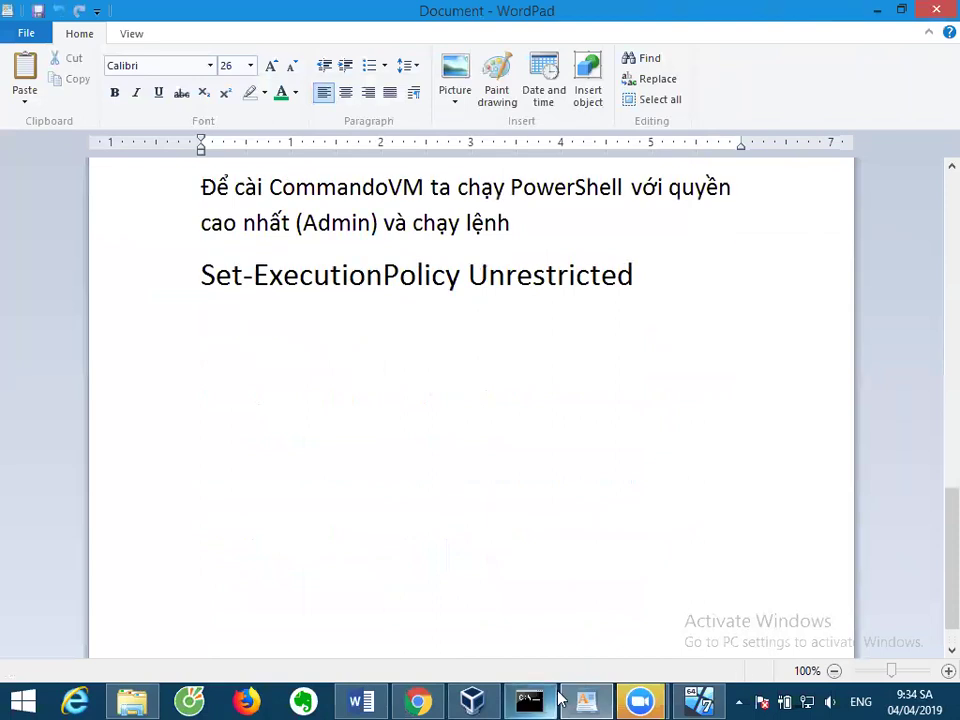
Copy the .\install.ps1 command from the commando-vm GitHub page.
{"action": "left_click", "coordinate": [418, 702]}
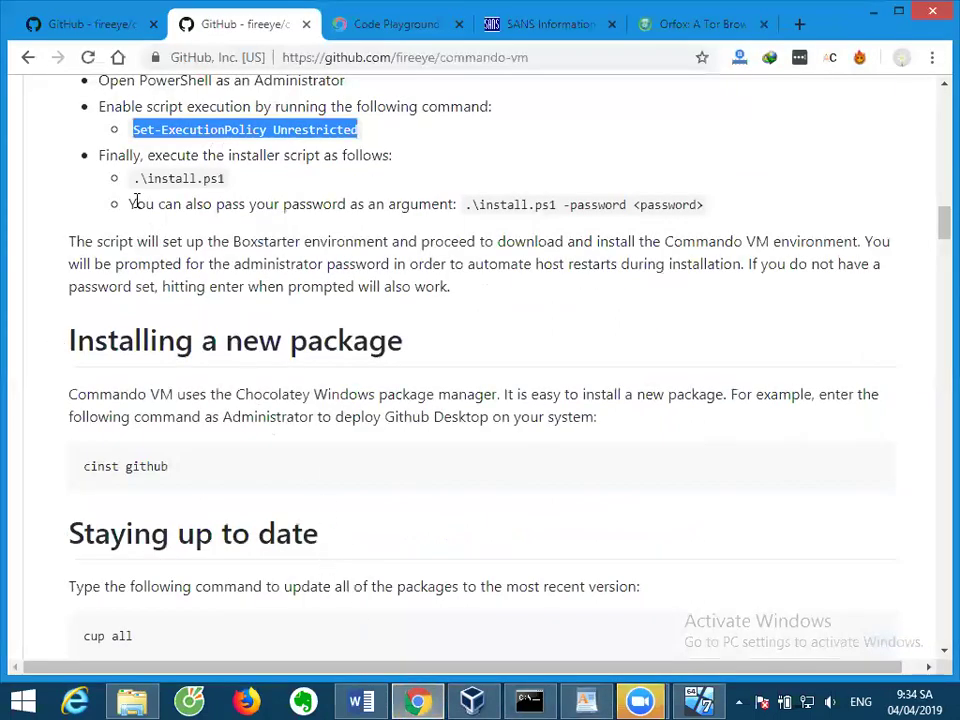
{"action": "left_click_drag", "start_coordinate": [135, 184], "coordinate": [229, 180]}
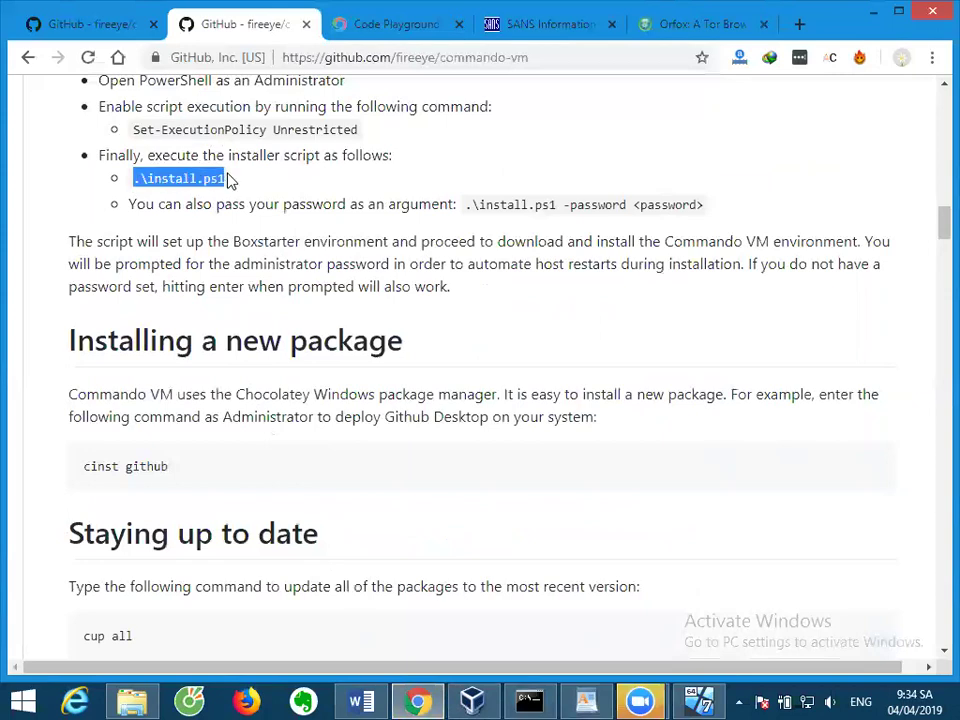
{"action": "right_click", "coordinate": [216, 178]}
{"action": "left_click", "coordinate": [229, 192]}
Type the Vietnamese note on unzipping Commando VM, then add '.\install.ps1 --password' with a sample password.
{"action": "left_click", "coordinate": [586, 702]}
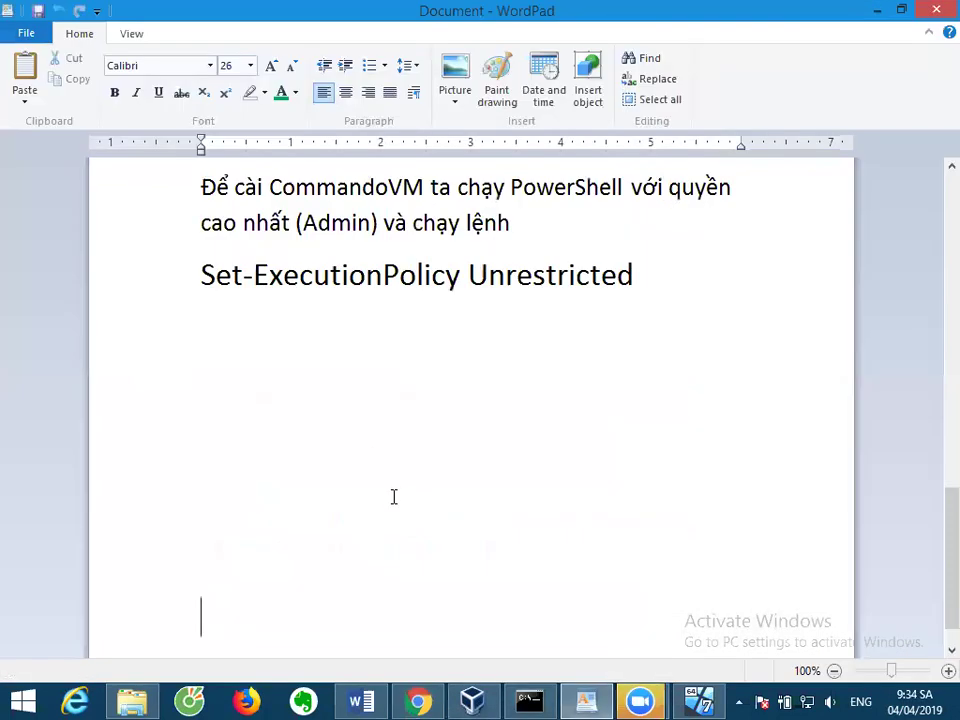
{"action": "type", "text": "Giải"}
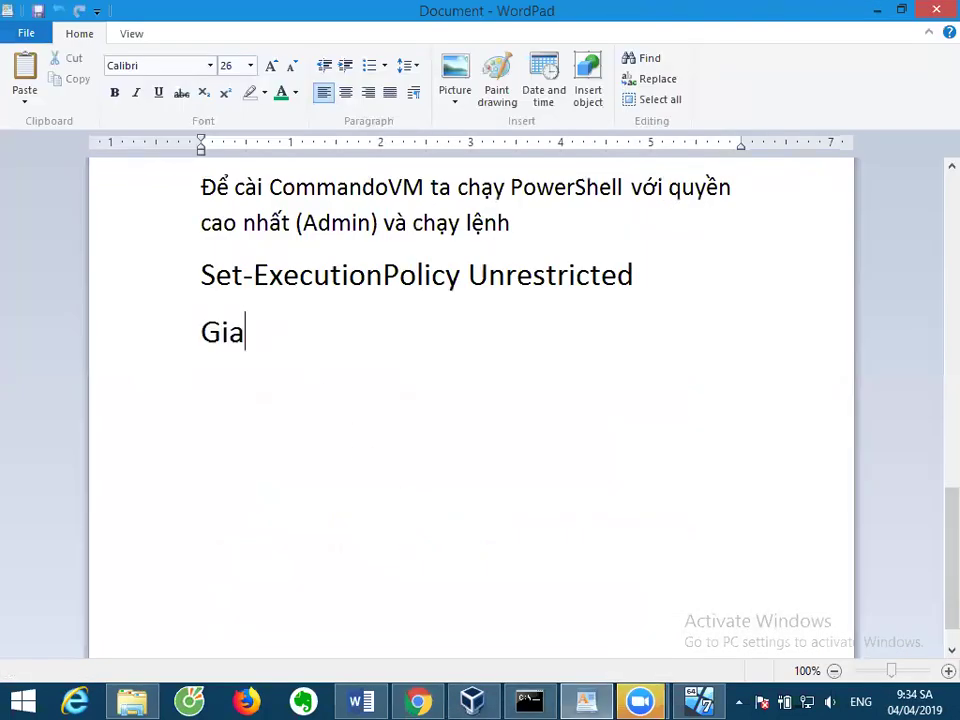
{"action": "type", "text": " nén file"}
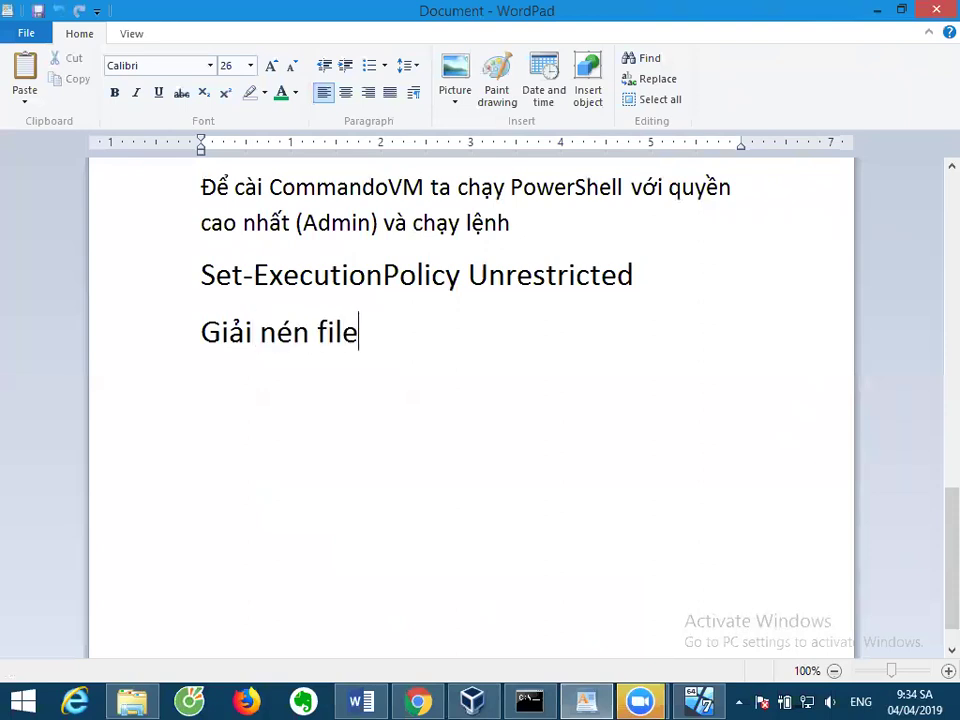
{"action": "type", "text": " commando vm "}
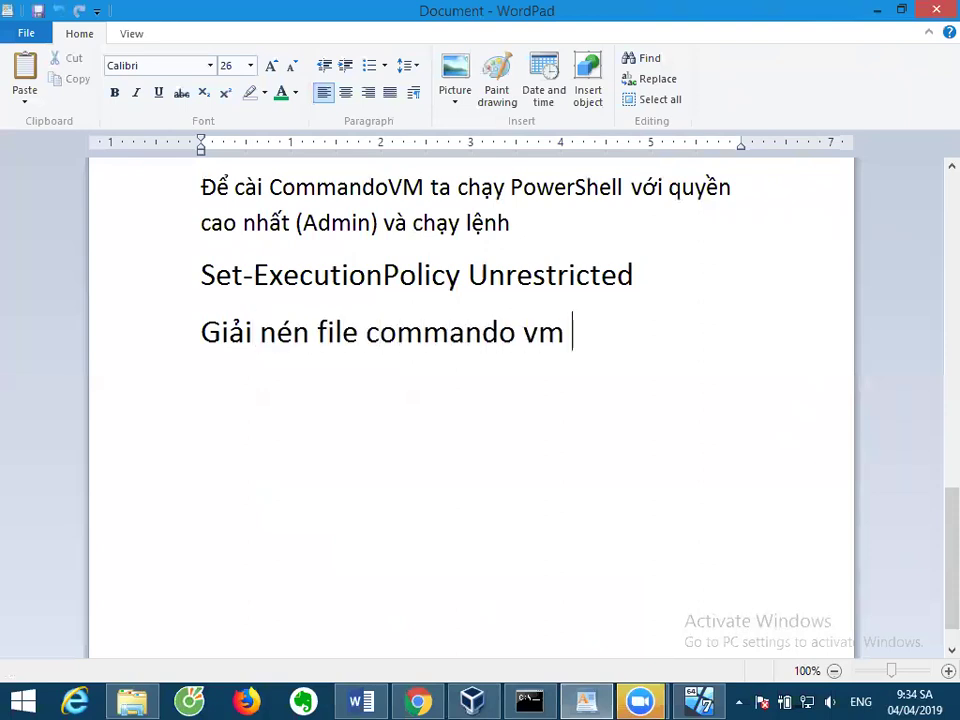
{"action": "type", "text": "và vào "}
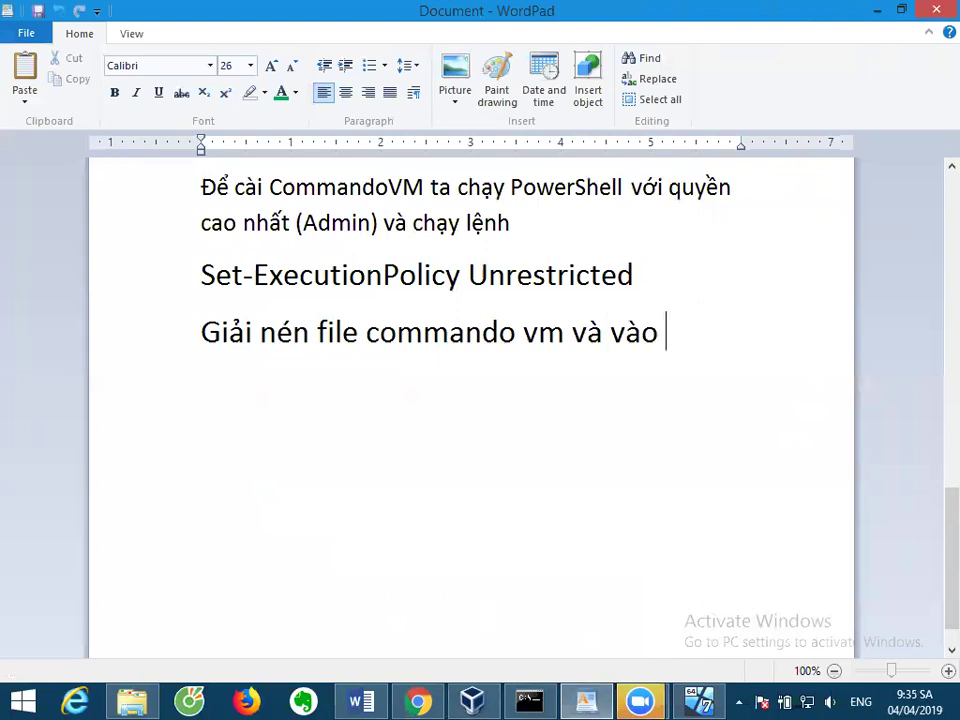
{"action": "type", "text": "thư mục cài đa"}
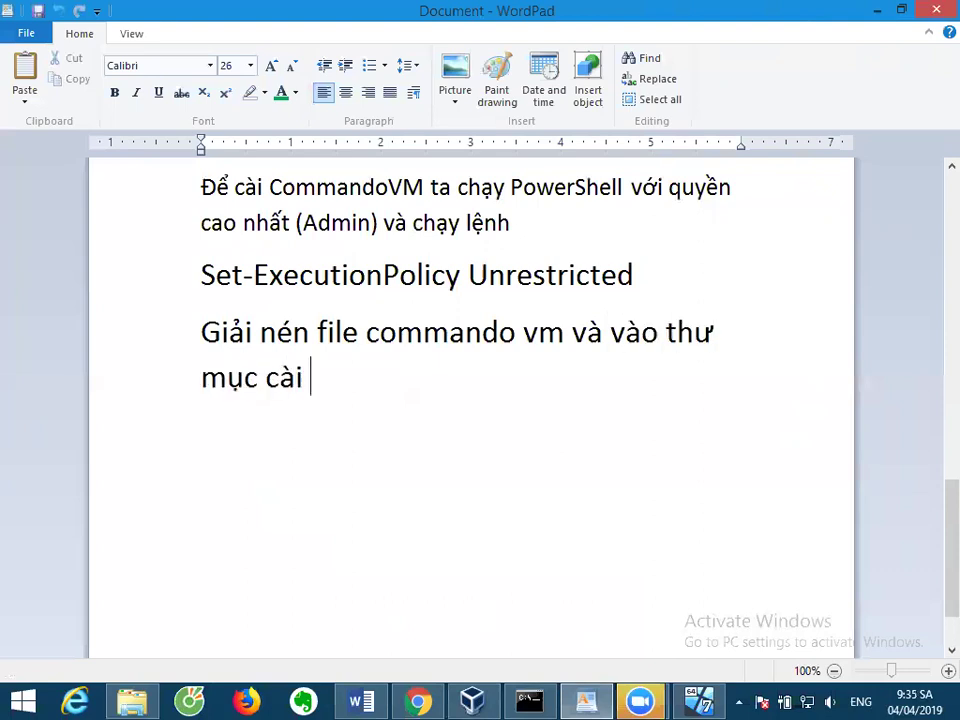
{"action": "type", "text": "dx giair"}
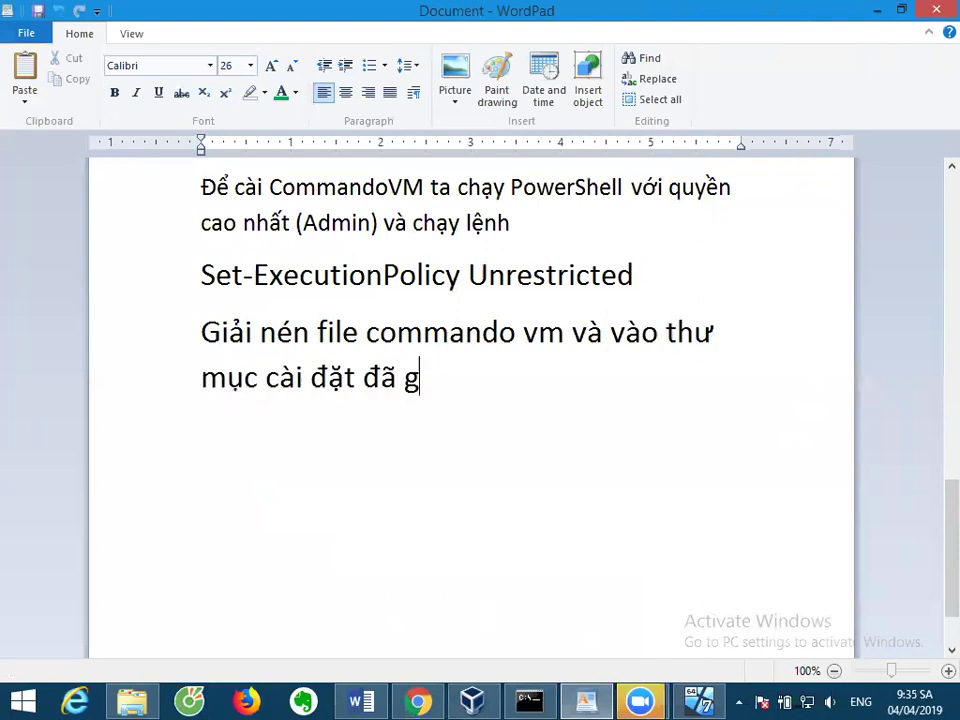
{"action": "type", "text": " nén "}
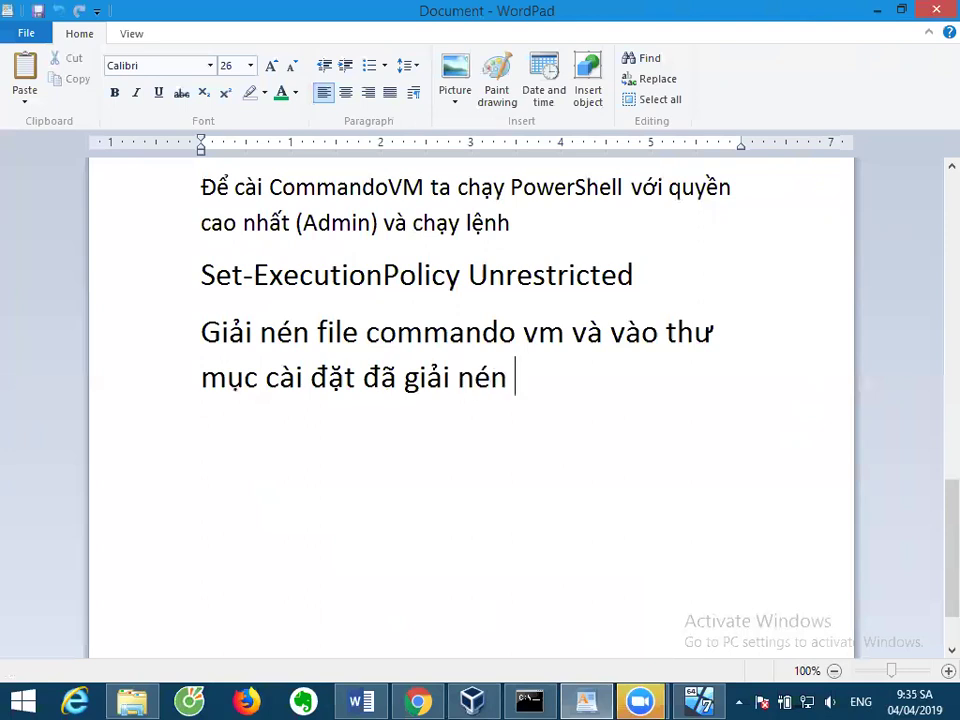
{"action": "type", "text": "chạy leejnh"}
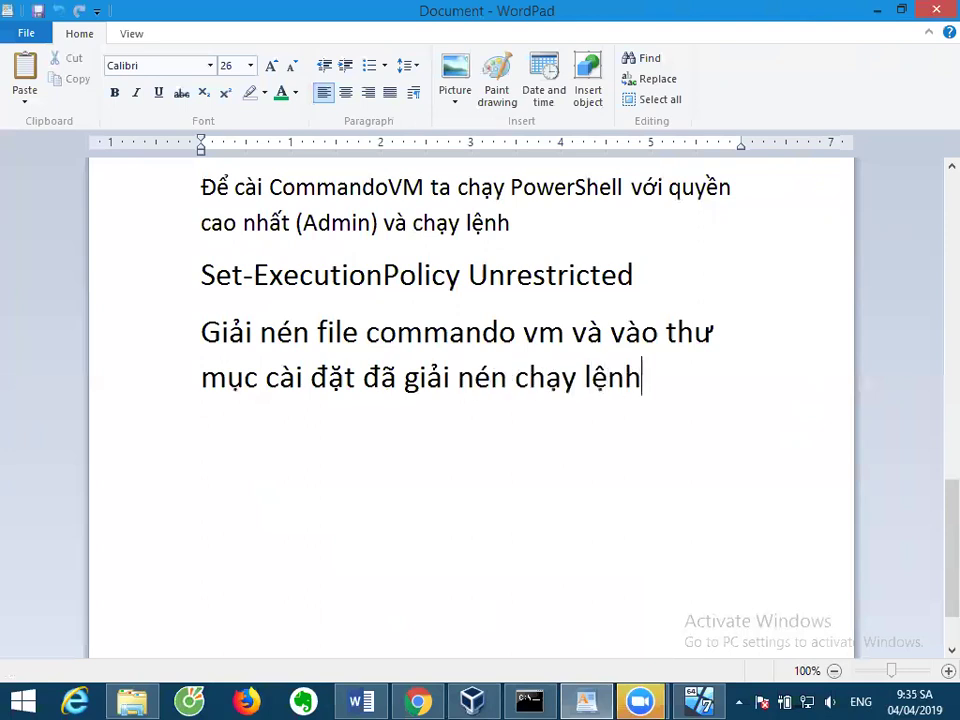
{"action": "key", "text": "Return"}
{"action": "type", "text": ".\\install.ps1"}
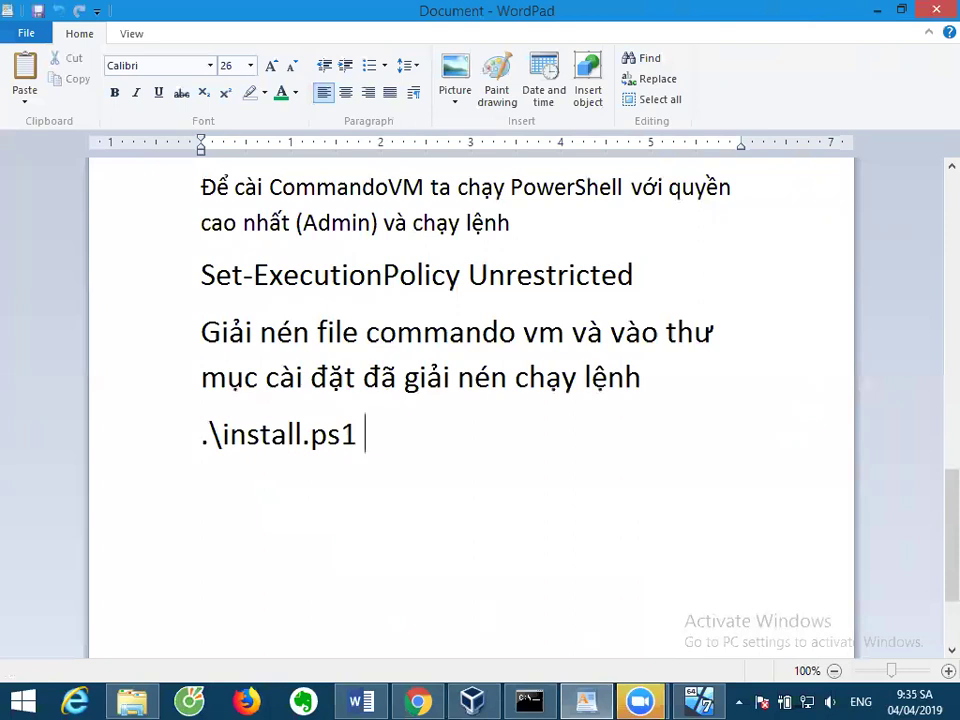
{"action": "type", "text": " --password "}
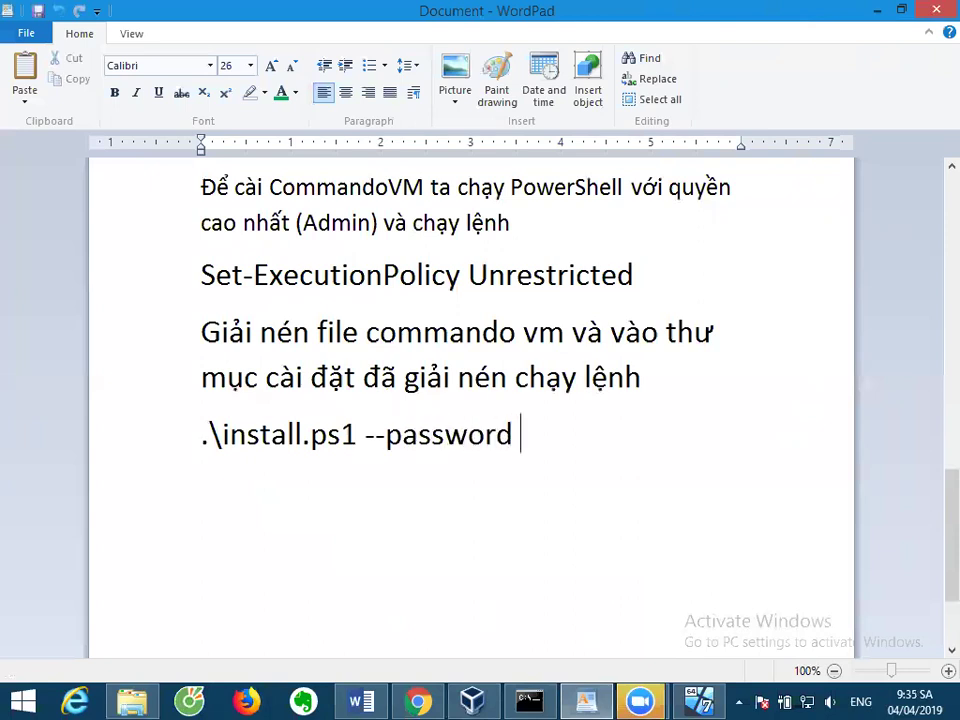
{"action": "type", "text": "123"}
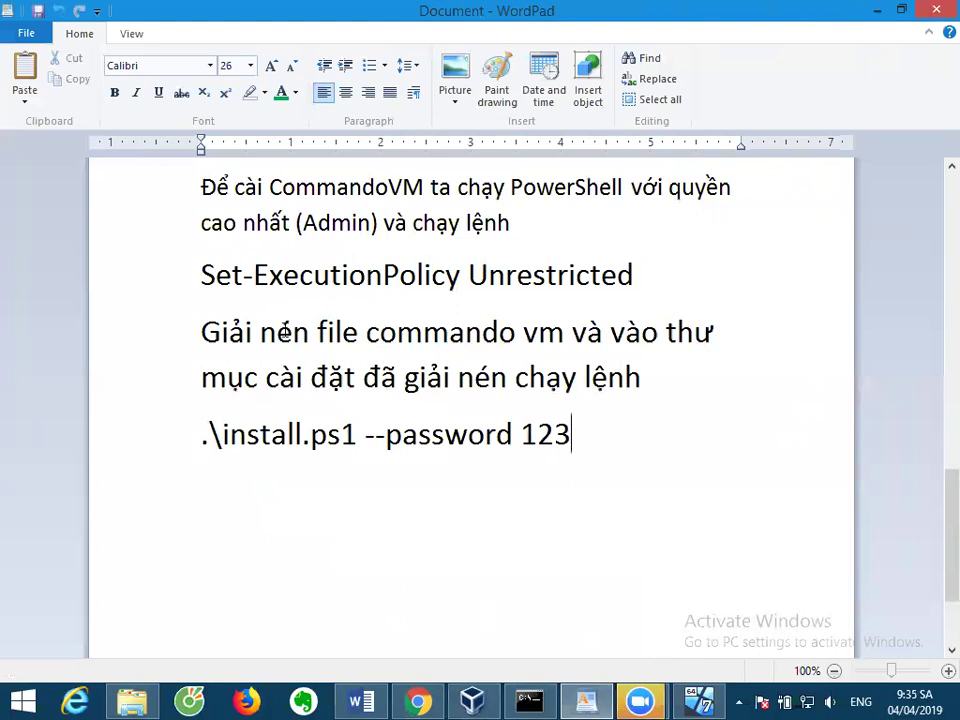
Check the password argument syntax in the commando-vm README install line.
{"action": "left_click", "coordinate": [418, 700]}
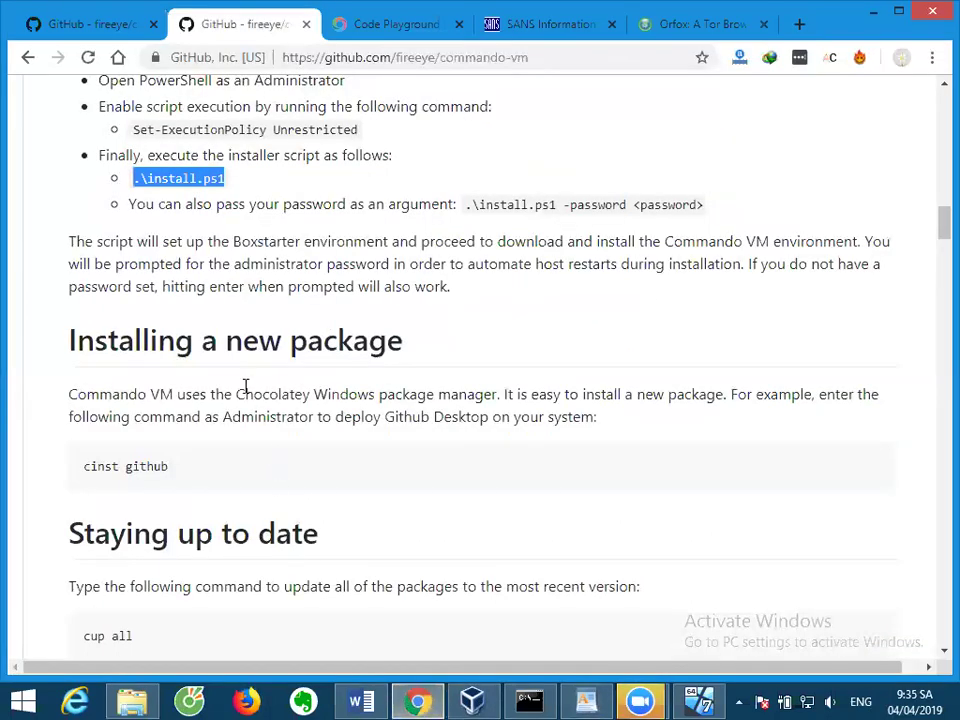
{"action": "triple_click", "coordinate": [579, 210]}
{"action": "left_click", "coordinate": [576, 233]}
{"action": "double_click", "coordinate": [574, 206]}
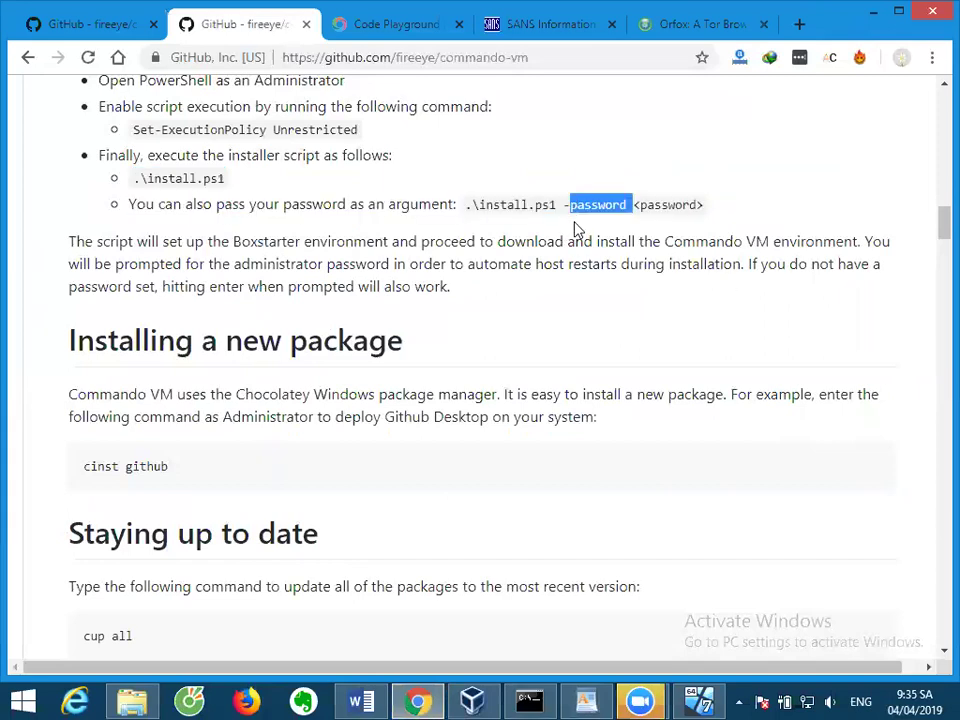
Correct the note's flag from --password to -password, then return to the Commando VM.
{"action": "key", "text": "alt+Tab"}
{"action": "left_click", "coordinate": [387, 455]}
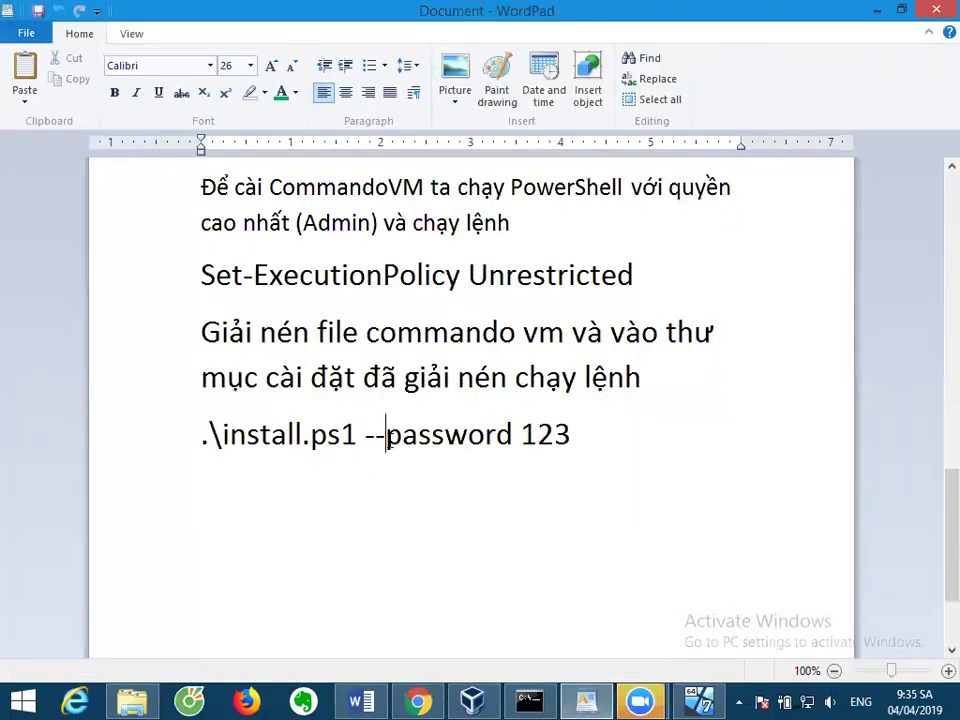
{"action": "key", "text": "BackSpace"}
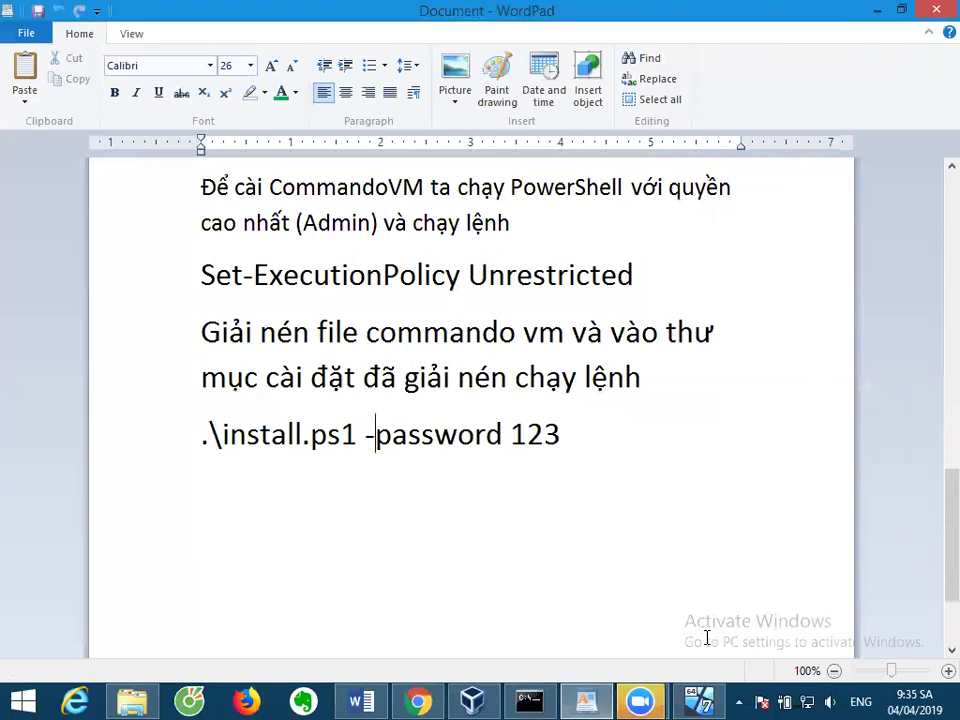
{"action": "left_click", "coordinate": [700, 701]}
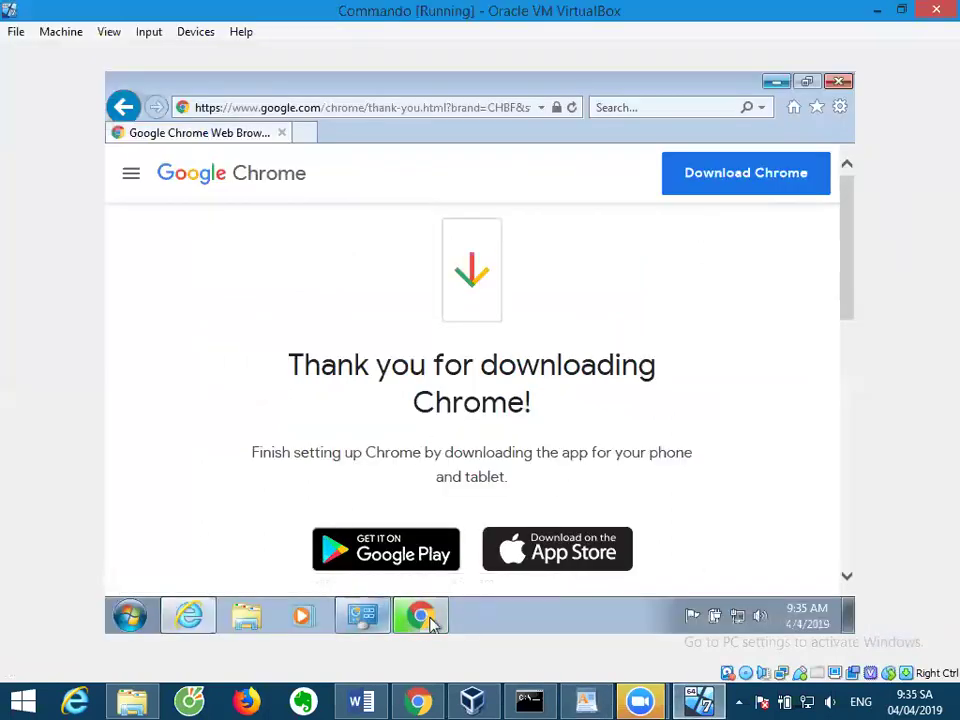
From the guest Chrome downloads page, show commando-vm-master.zip in its Downloads folder.
{"action": "left_click", "coordinate": [431, 619]}
{"action": "left_click", "coordinate": [437, 619]}
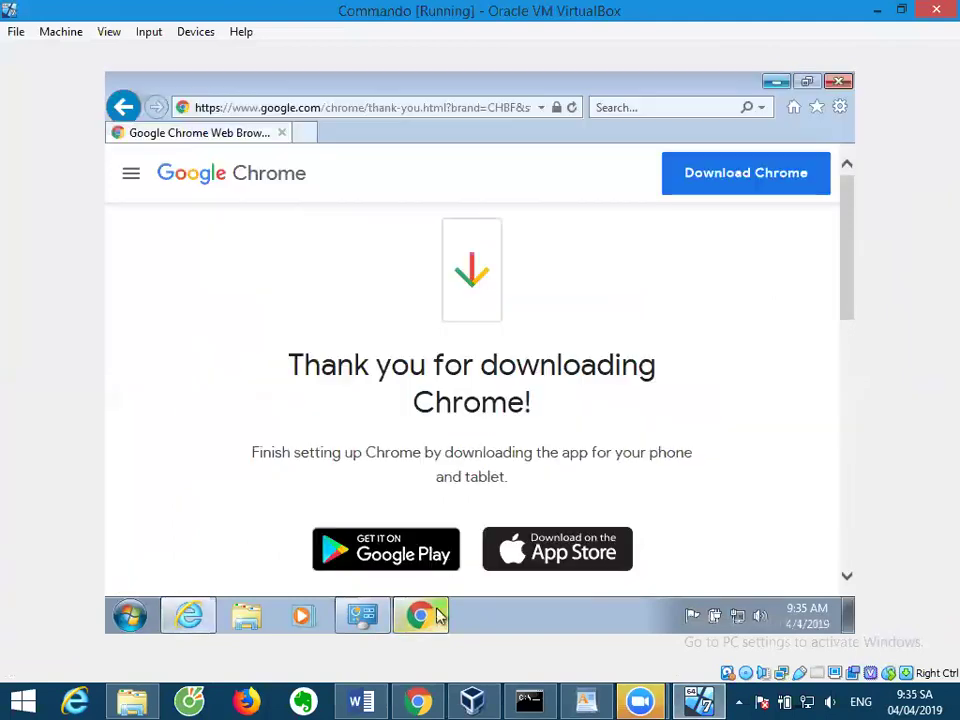
{"action": "left_click", "coordinate": [430, 619]}
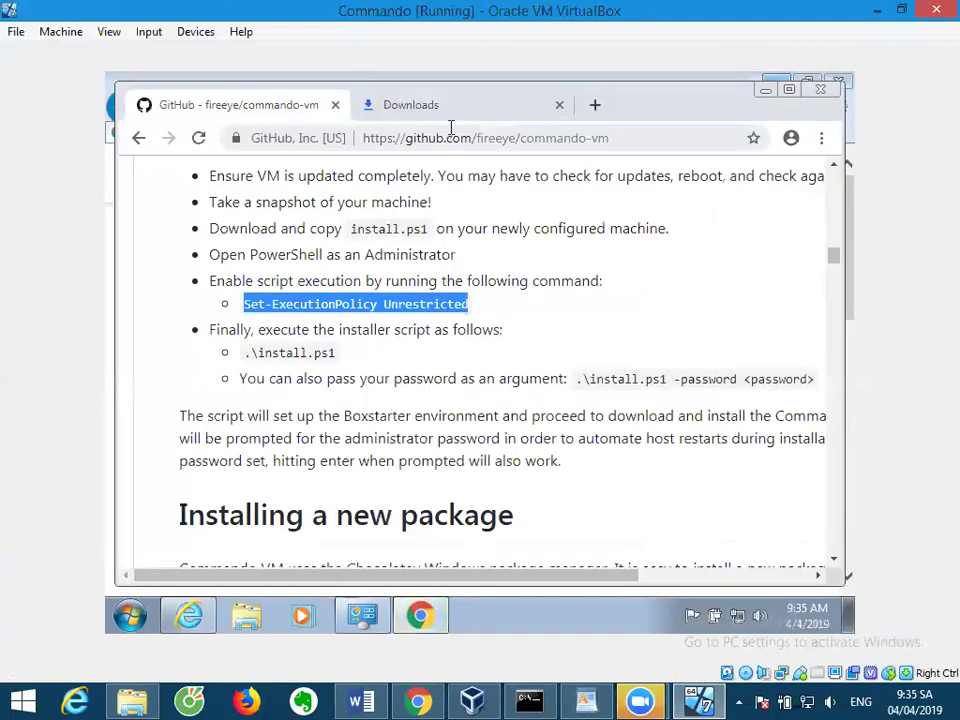
{"action": "left_click", "coordinate": [455, 112]}
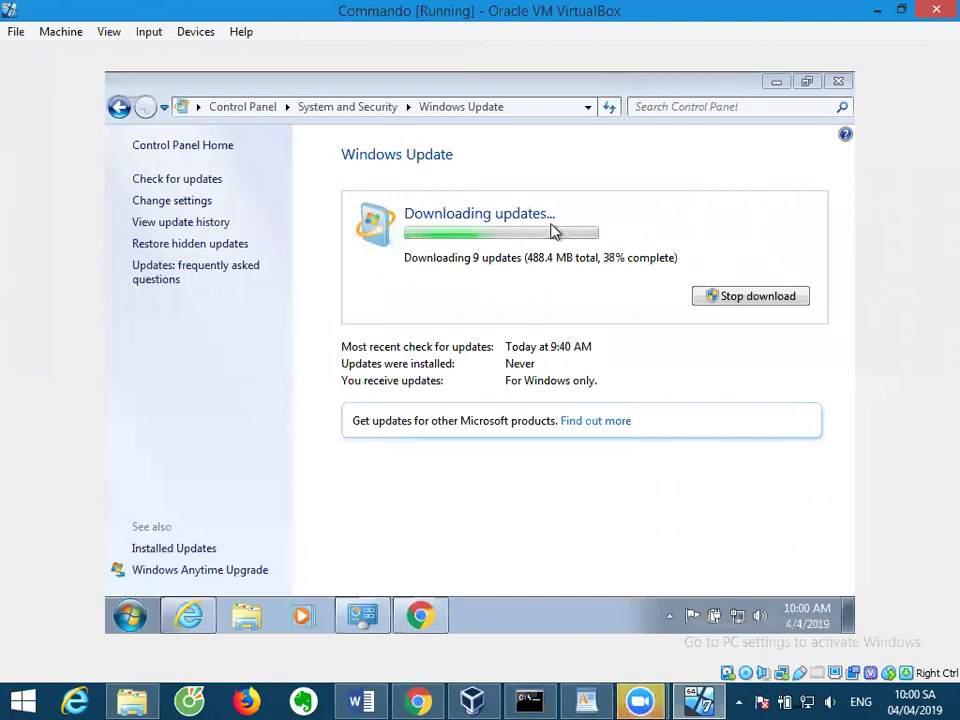
{"action": "left_click", "coordinate": [426, 618]}
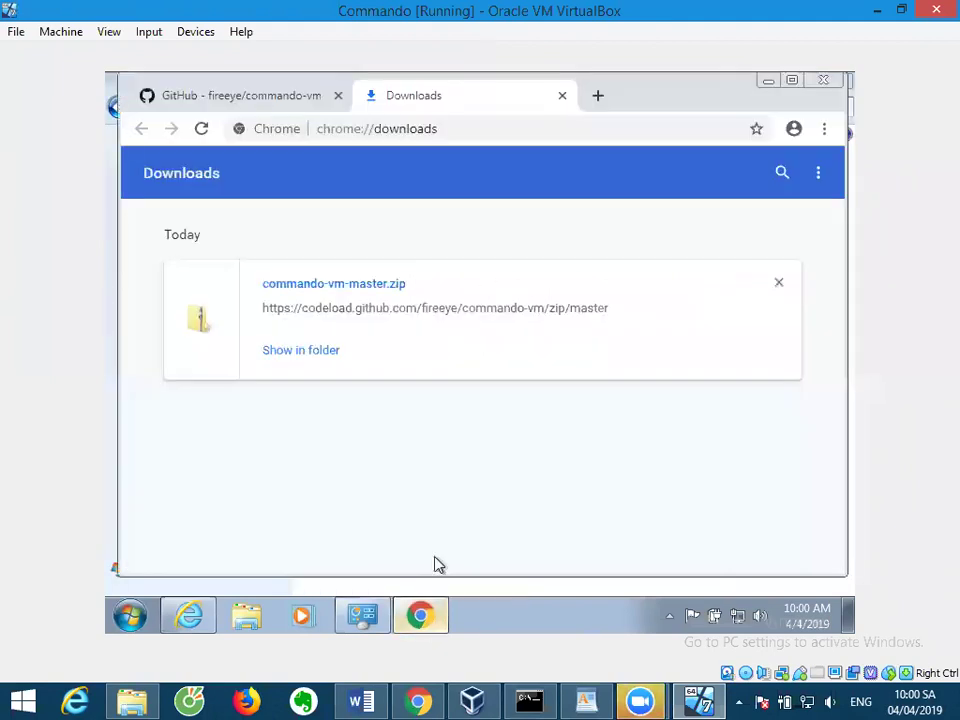
{"action": "left_click", "coordinate": [333, 361]}
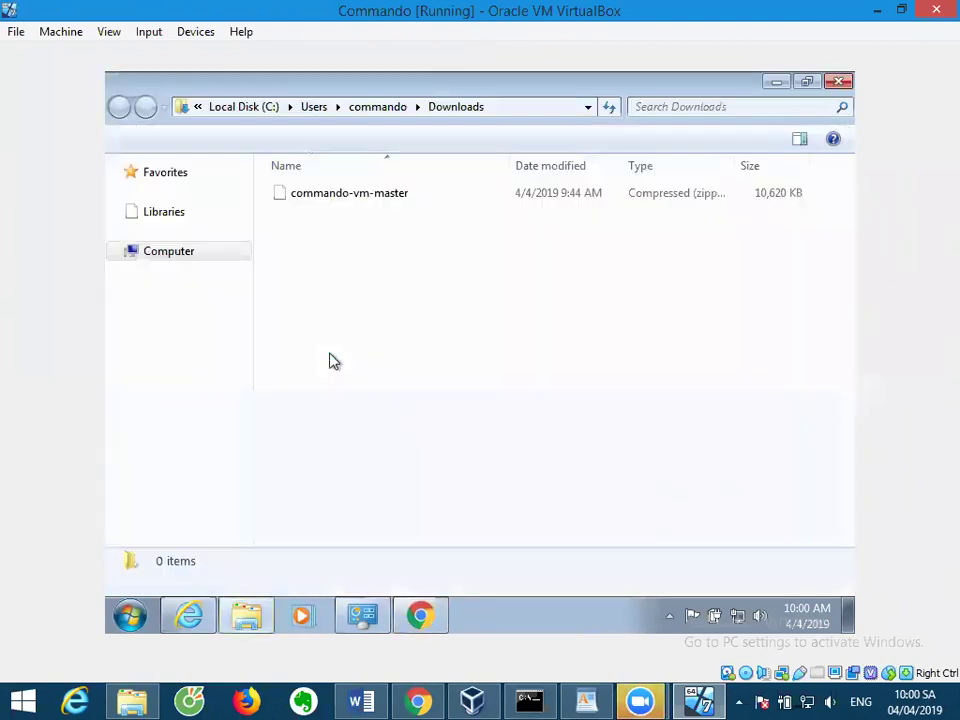
Extract commando-vm-master.zip to the suggested folder and open the inner commando-vm-master folder.
{"action": "right_click", "coordinate": [357, 197]}
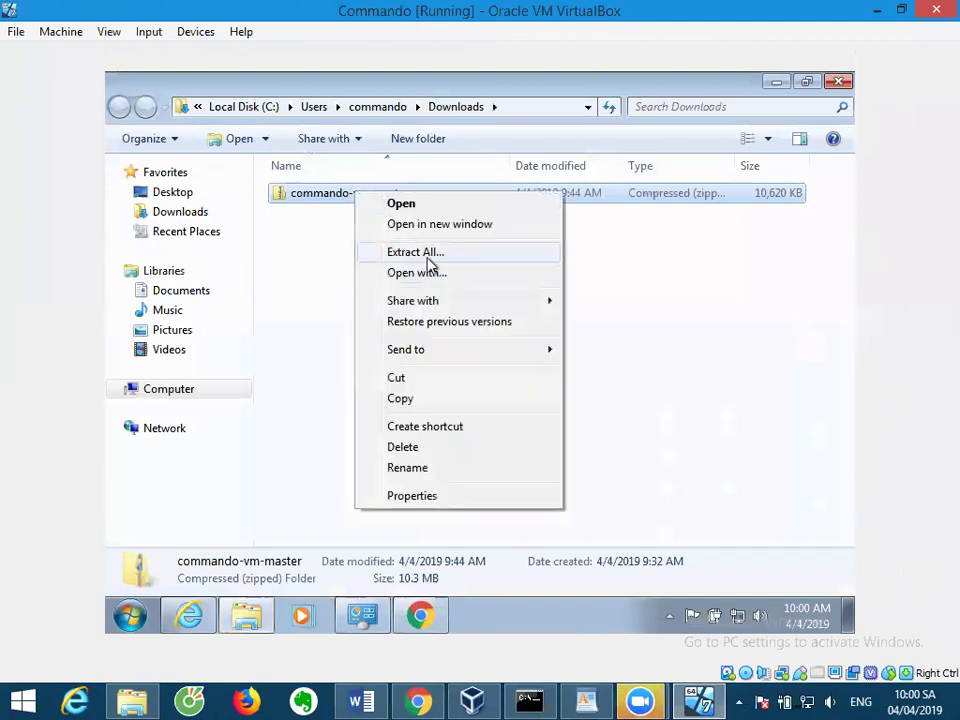
{"action": "left_click", "coordinate": [429, 254]}
{"action": "left_click", "coordinate": [670, 528]}
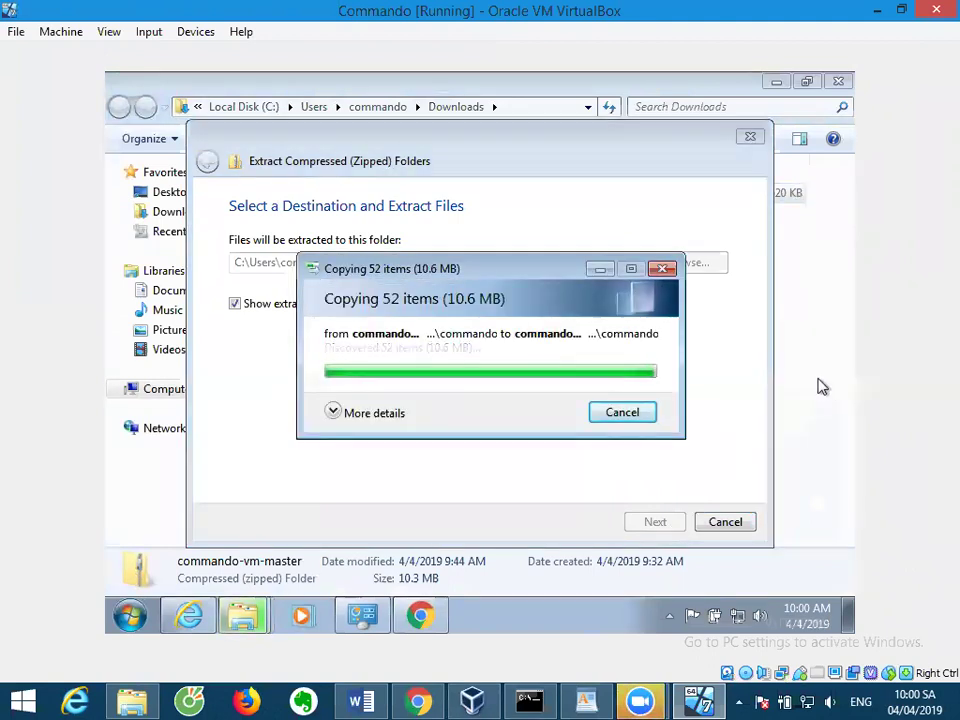
{"action": "double_click", "coordinate": [396, 196]}
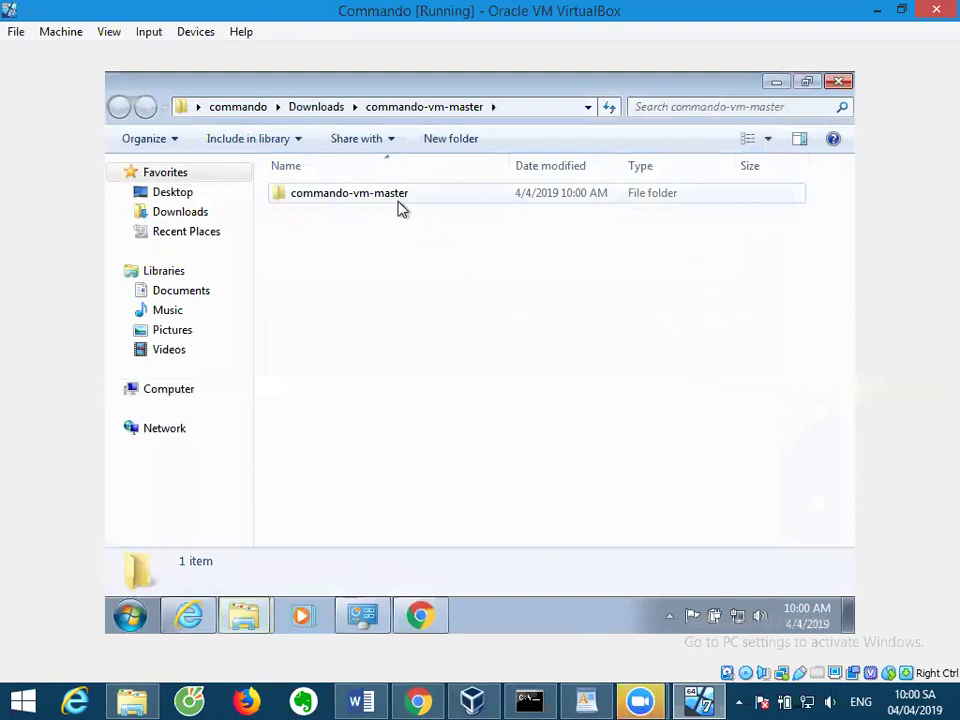
{"action": "double_click", "coordinate": [397, 205]}
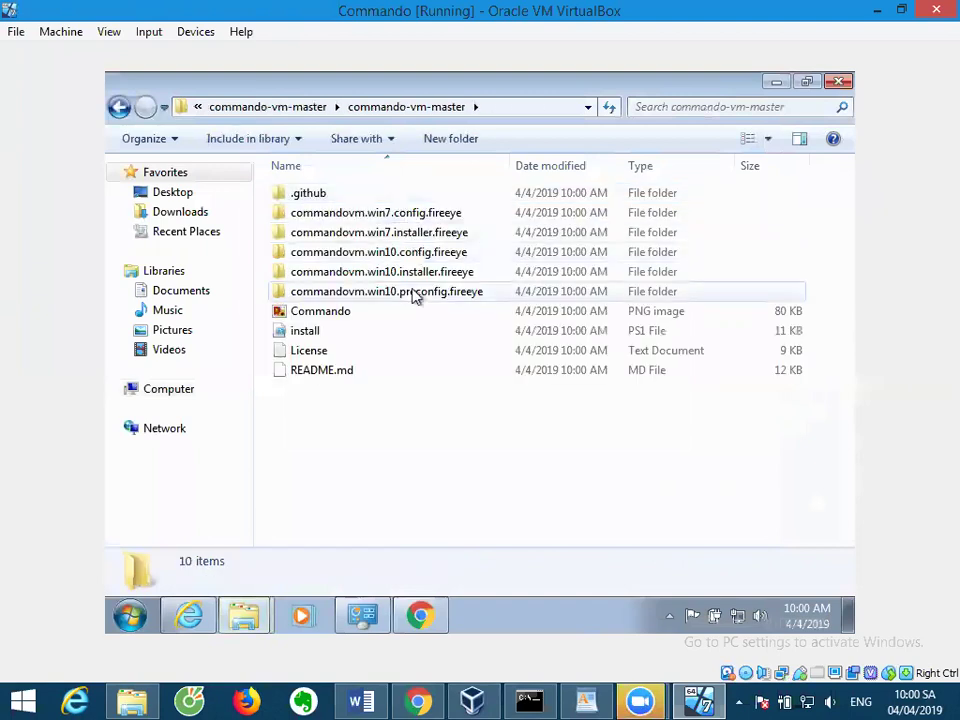
Select the 10 extracted items and create a new folder named Commando on drive C.
{"action": "left_click_drag", "start_coordinate": [384, 424], "coordinate": [330, 196]}
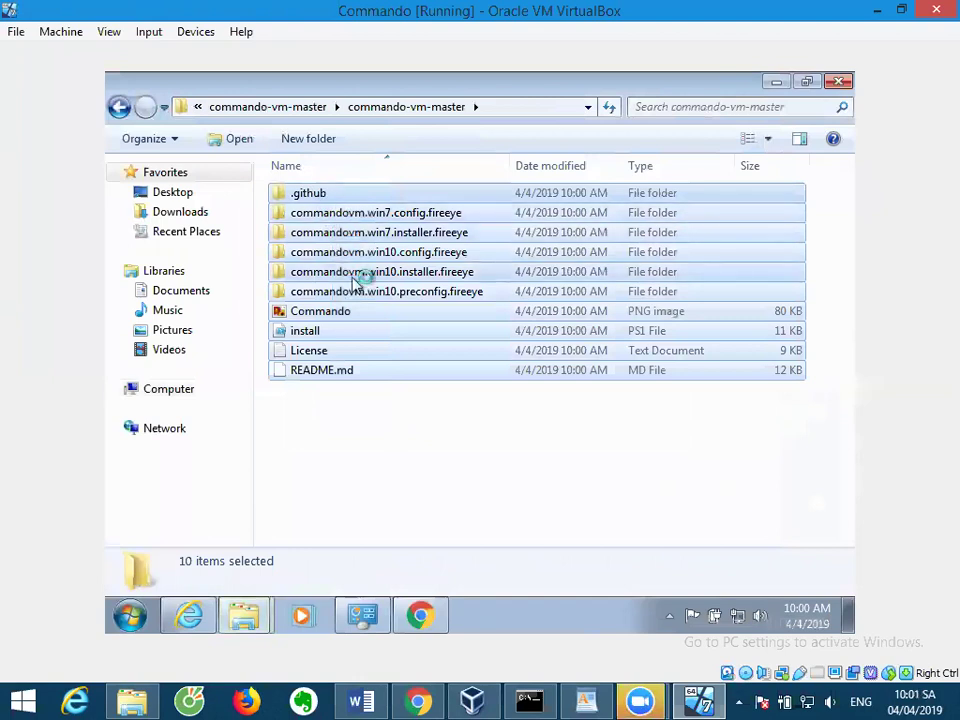
{"action": "left_click", "coordinate": [177, 390]}
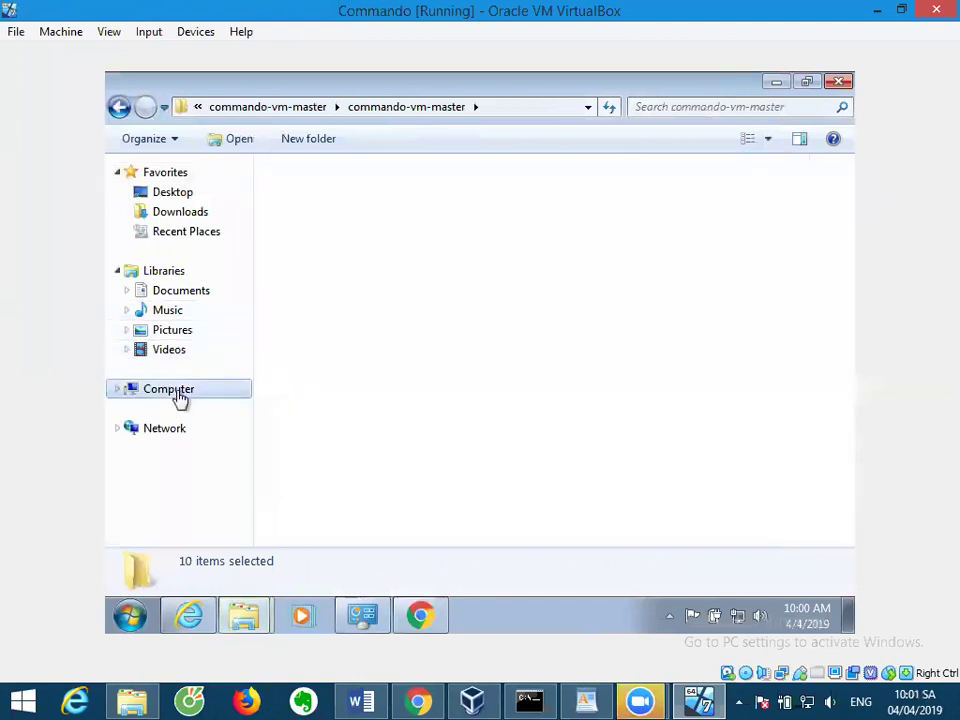
{"action": "double_click", "coordinate": [377, 218]}
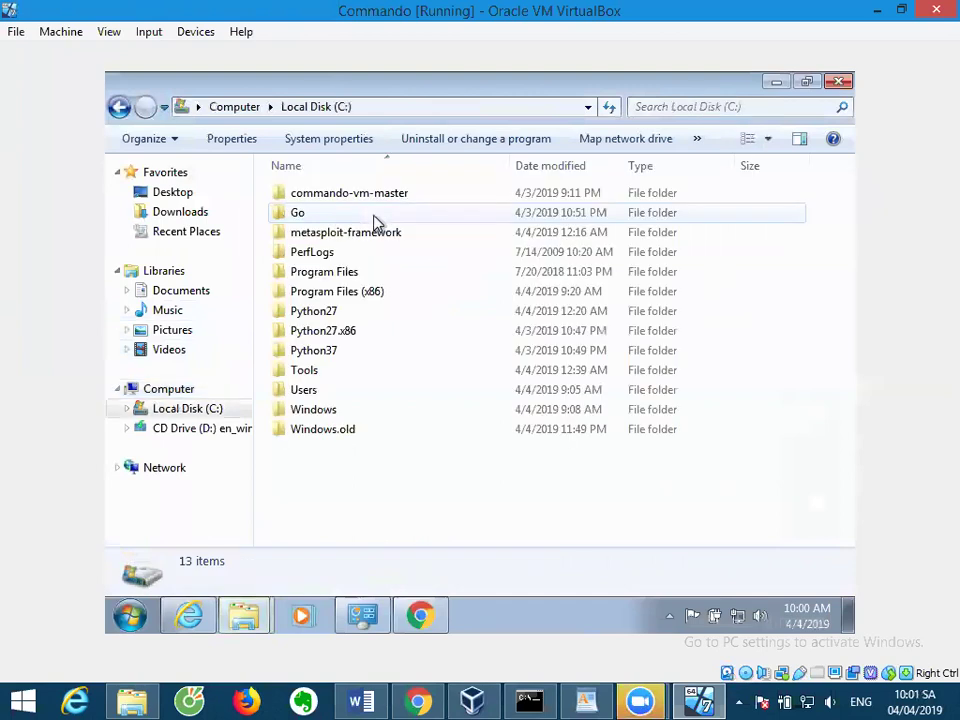
{"action": "right_click", "coordinate": [336, 494]}
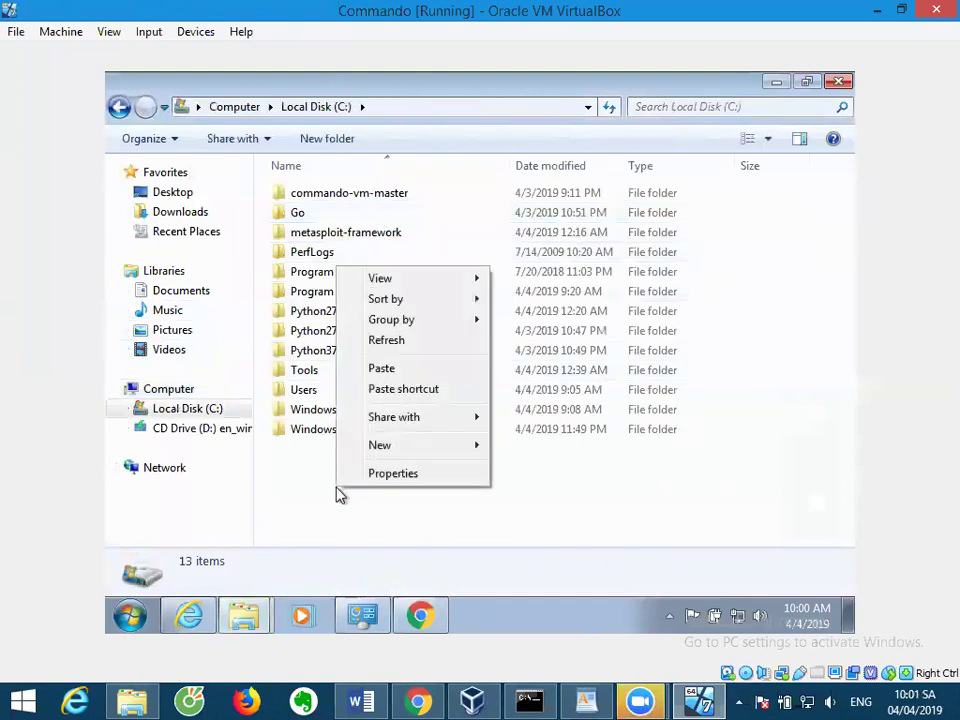
{"action": "mouse_move", "coordinate": [444, 448]}
{"action": "left_click", "coordinate": [530, 446]}
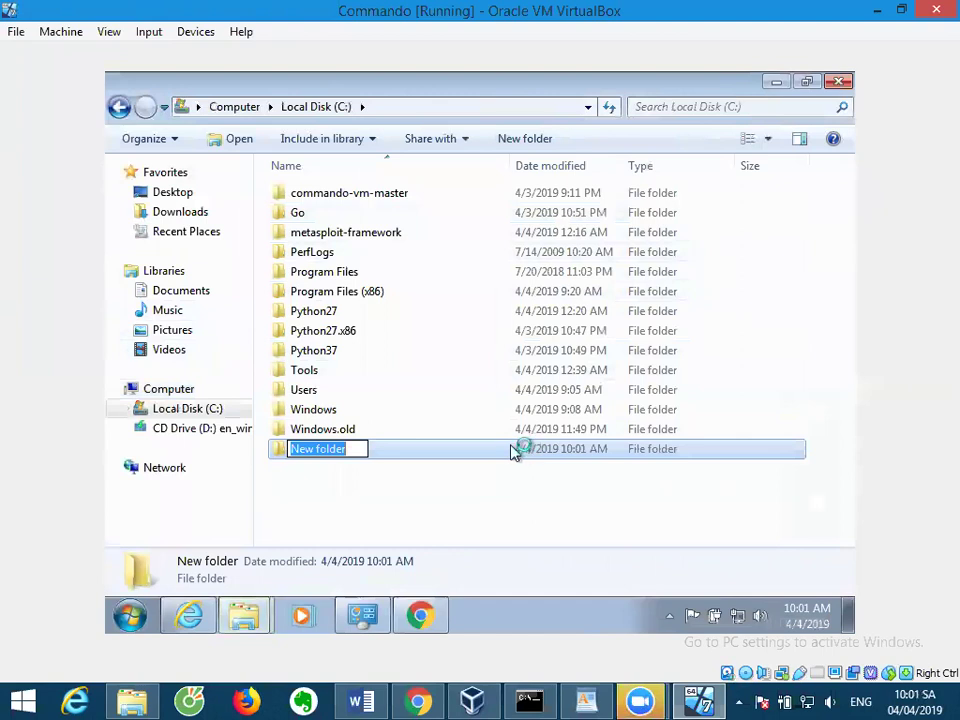
{"action": "type", "text": "Comod"}
{"action": "key", "text": "BackSpace"}
{"action": "key", "text": "BackSpace"}
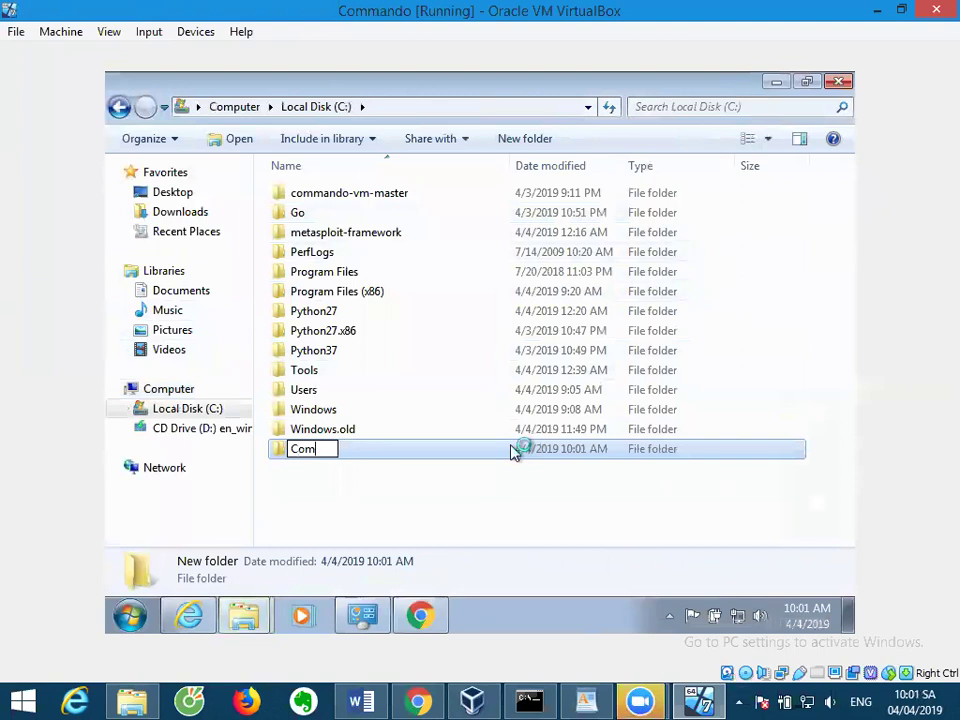
{"action": "type", "text": "mando"}
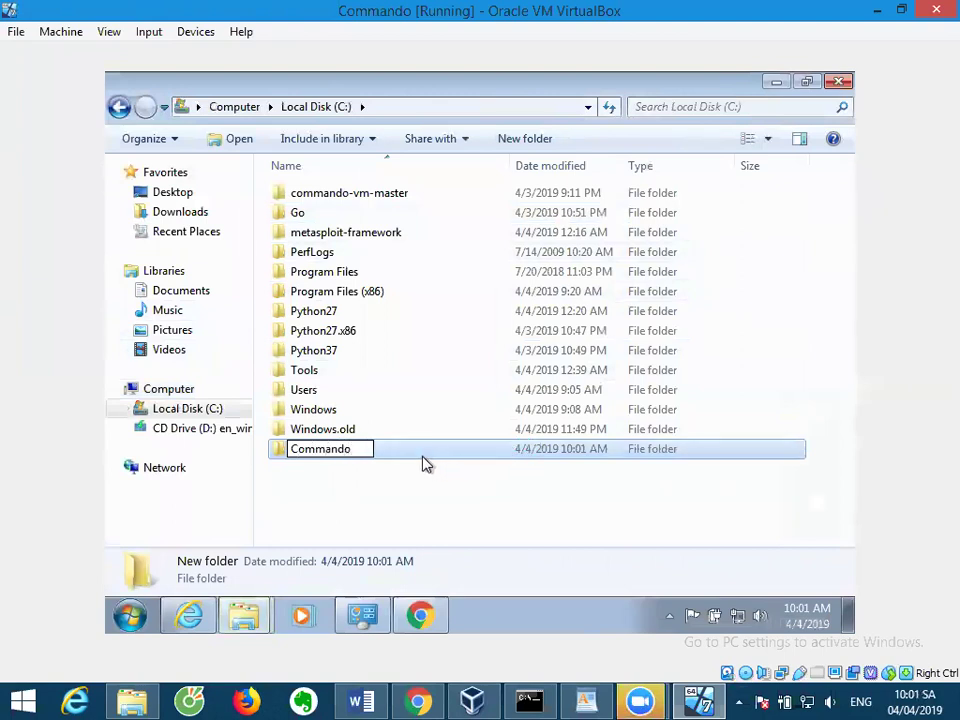
{"action": "key", "text": "Return"}
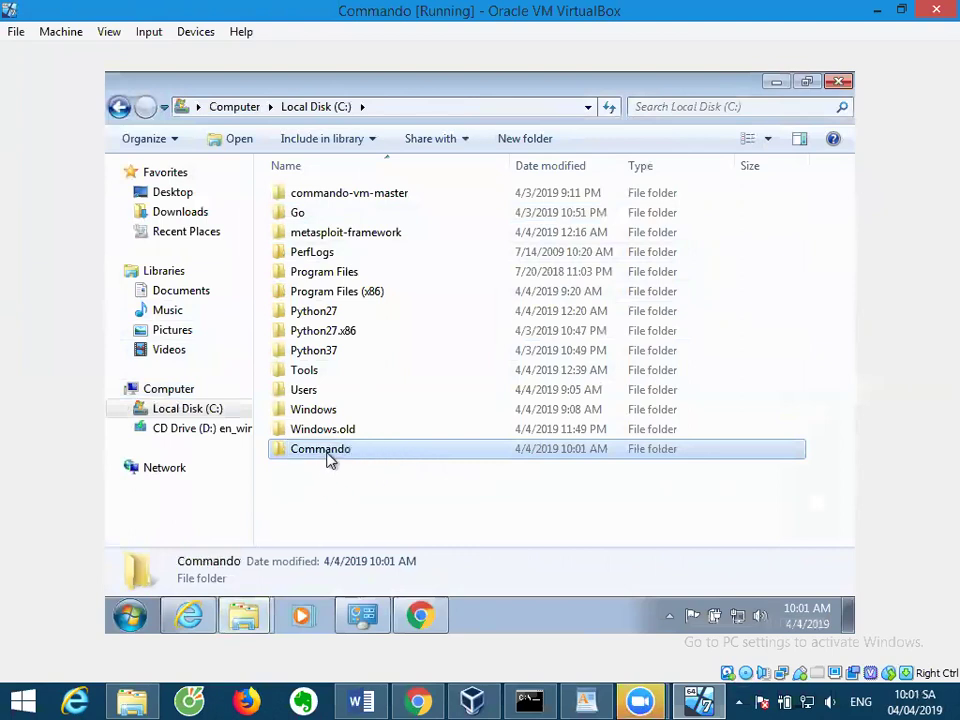
Paste the commando-vm files into C:\Commando and deselect them.
{"action": "double_click", "coordinate": [328, 456]}
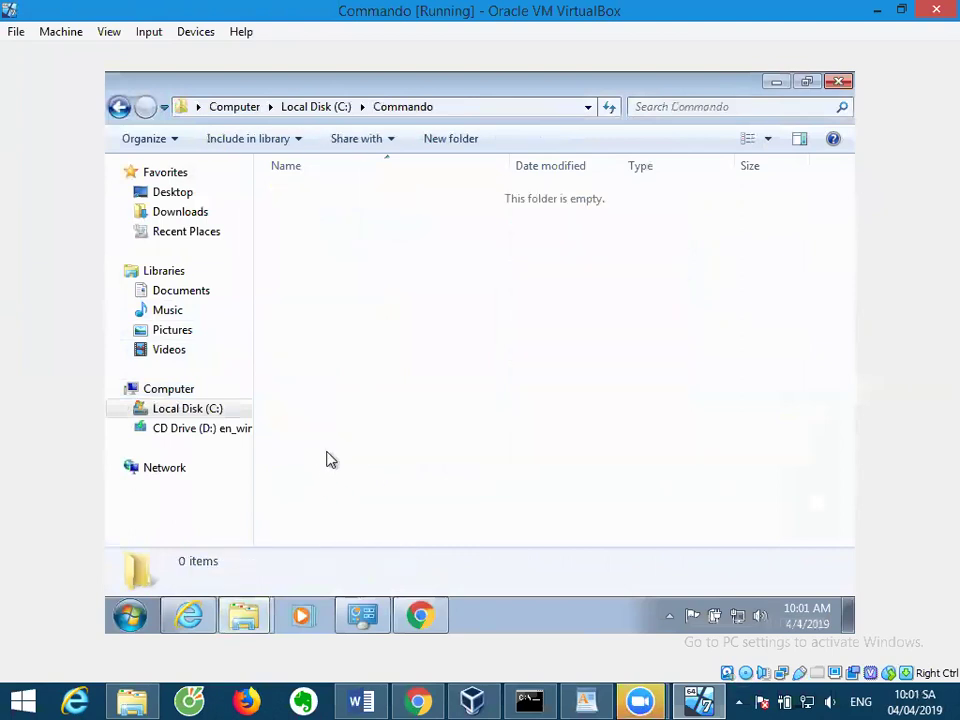
{"action": "right_click", "coordinate": [357, 302]}
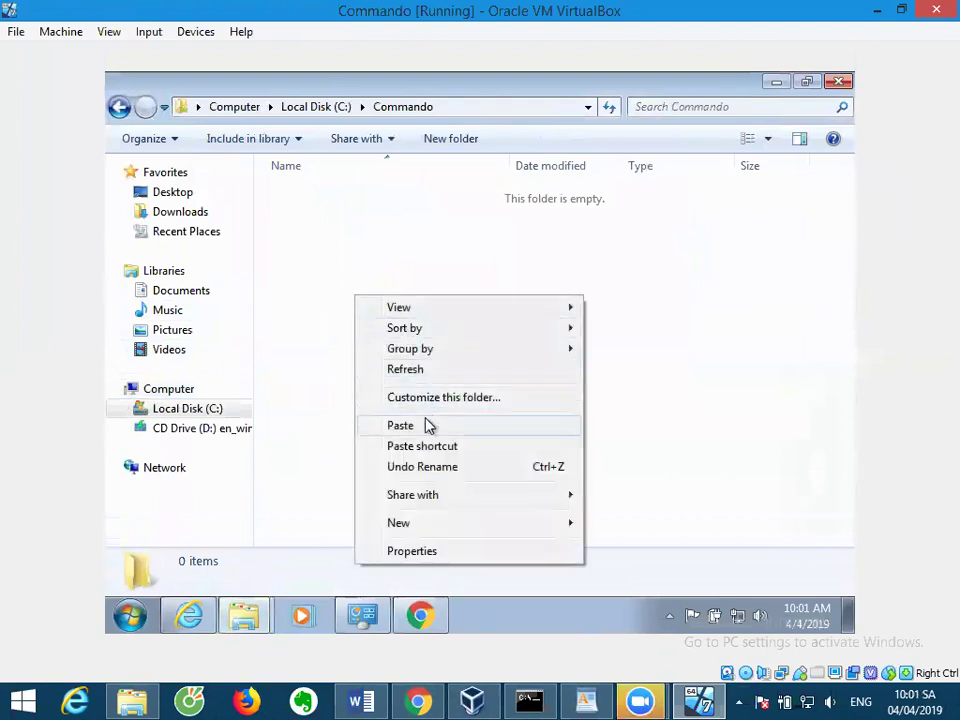
{"action": "left_click", "coordinate": [426, 425]}
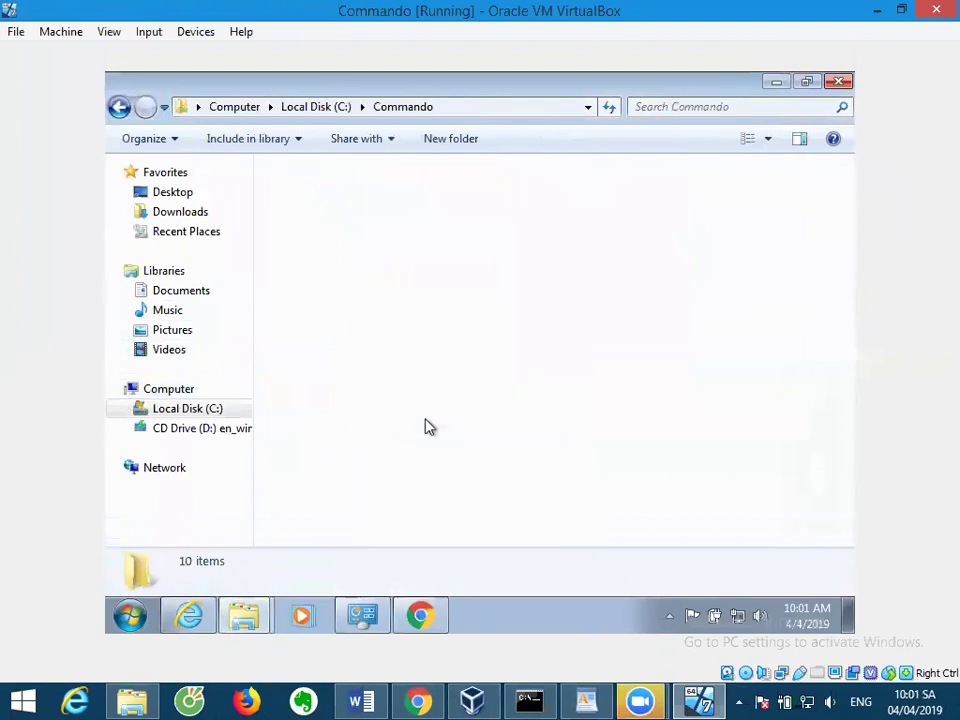
{"action": "left_click", "coordinate": [437, 472]}
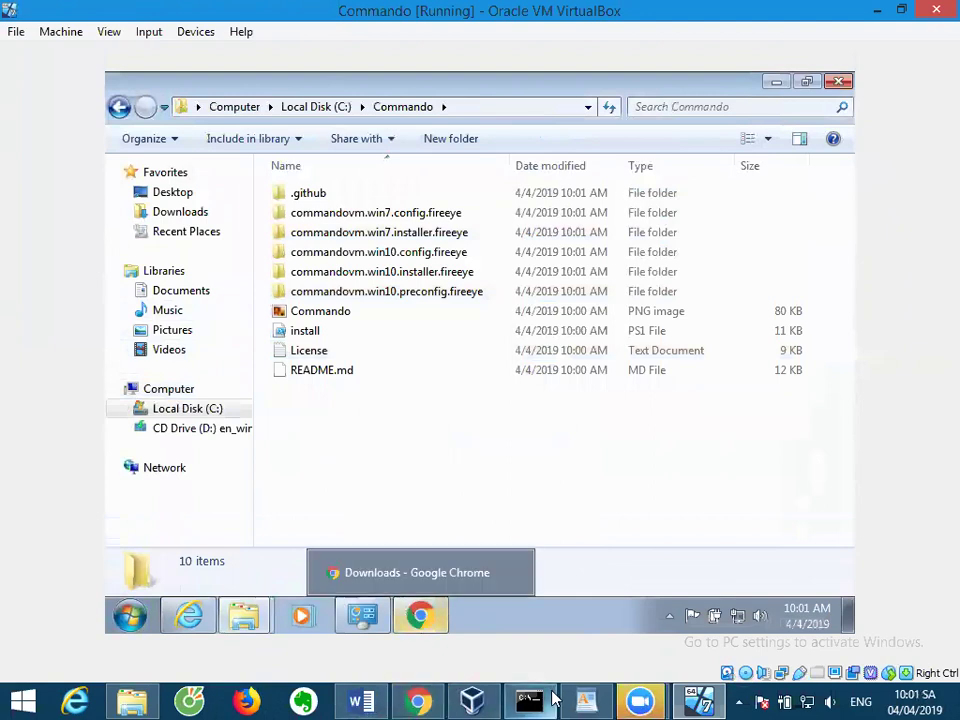
Glance over the WordPad install notes, then return to the VM.
{"action": "left_click", "coordinate": [586, 700]}
{"action": "scroll", "coordinate": [459, 531], "scroll_direction": "up", "scroll_amount": 3}
{"action": "scroll", "coordinate": [461, 534], "scroll_direction": "down", "scroll_amount": 3}
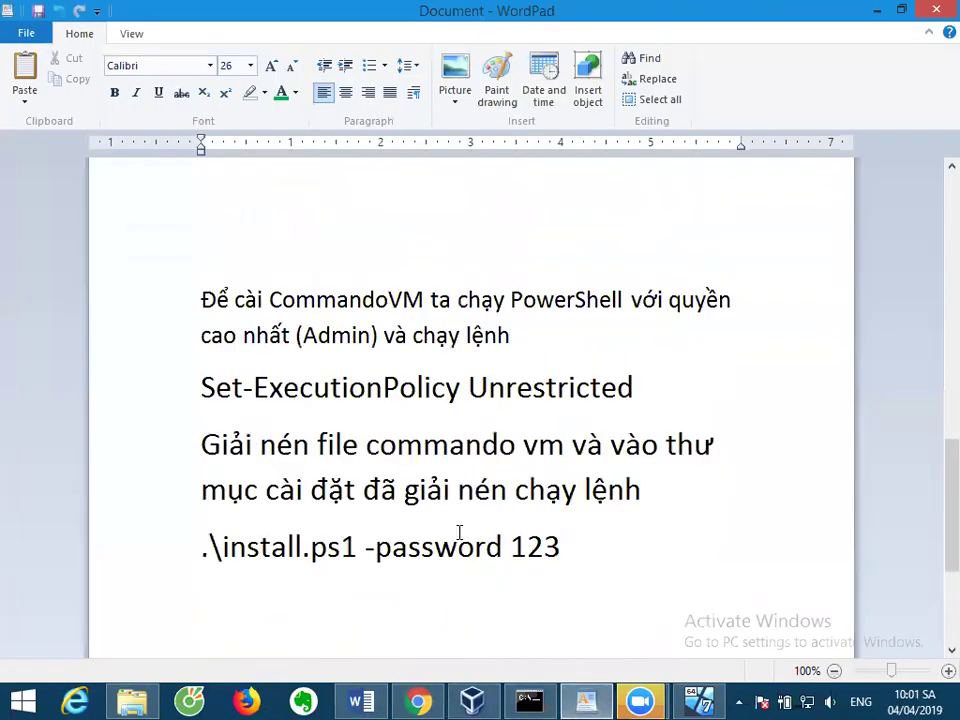
{"action": "left_click", "coordinate": [600, 700]}
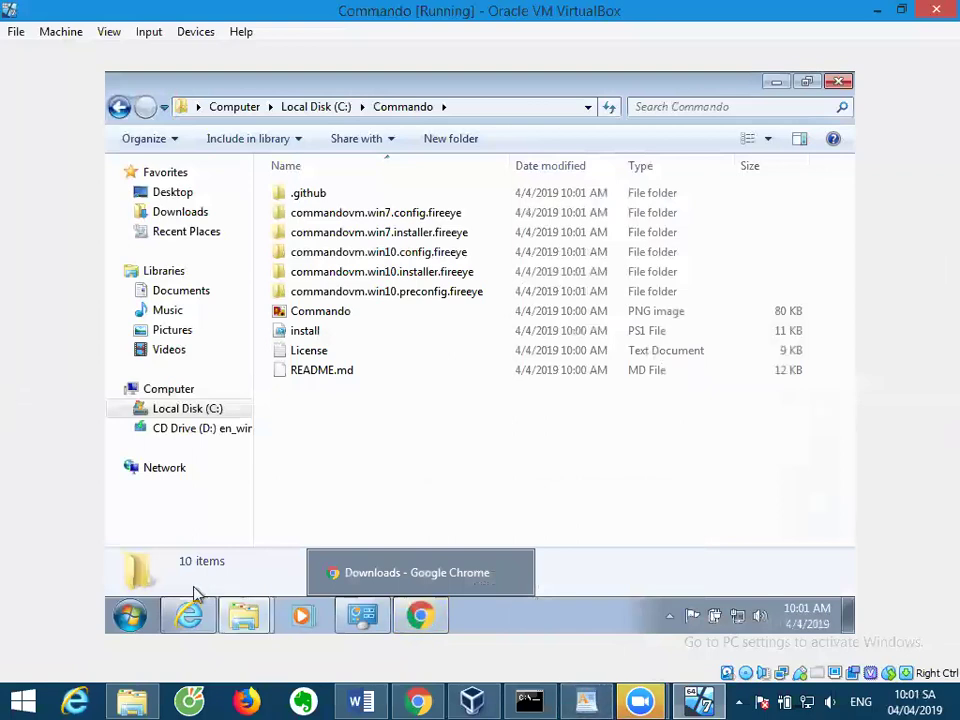
Search 'cmd' in the guest Start menu and run it as administrator, approving UAC.
{"action": "right_click", "coordinate": [116, 620]}
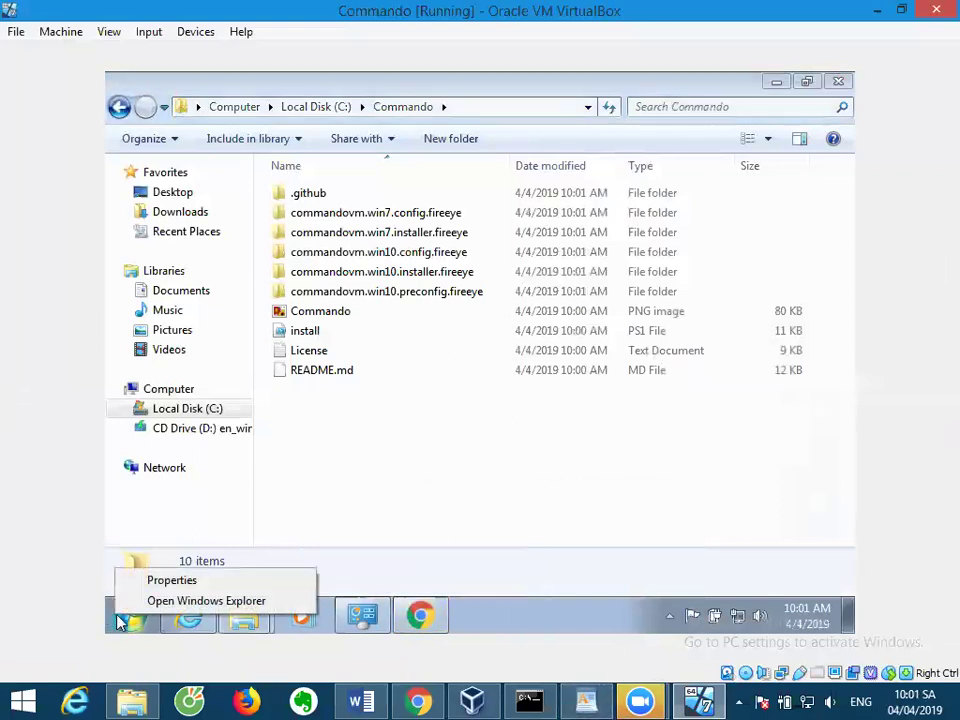
{"action": "left_click", "coordinate": [125, 620]}
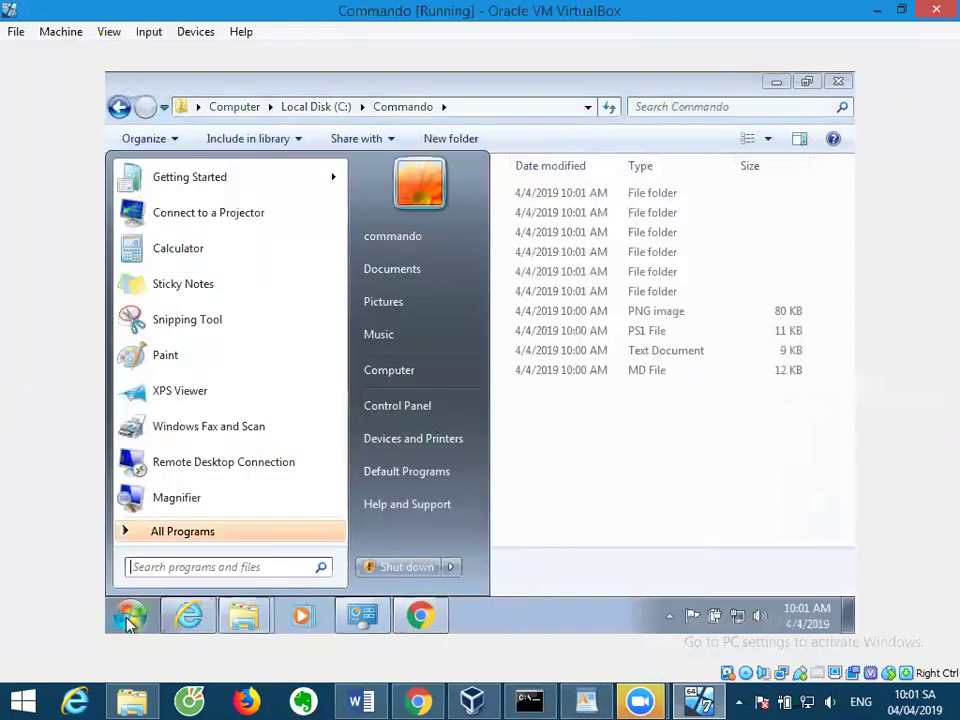
{"action": "left_click", "coordinate": [163, 568]}
{"action": "type", "text": "cmd"}
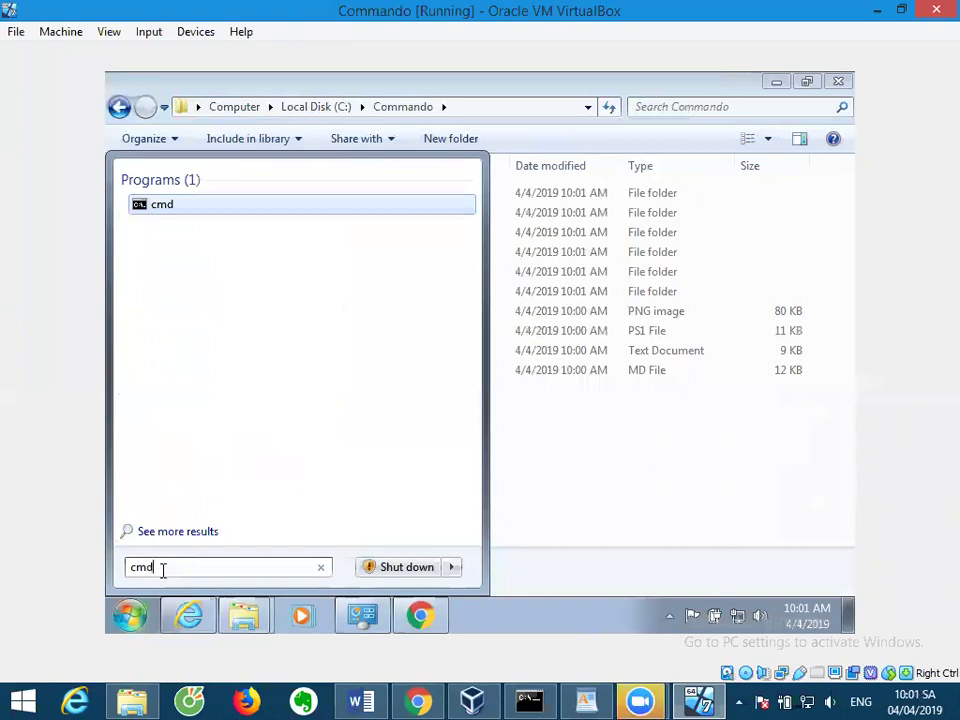
{"action": "right_click", "coordinate": [157, 216]}
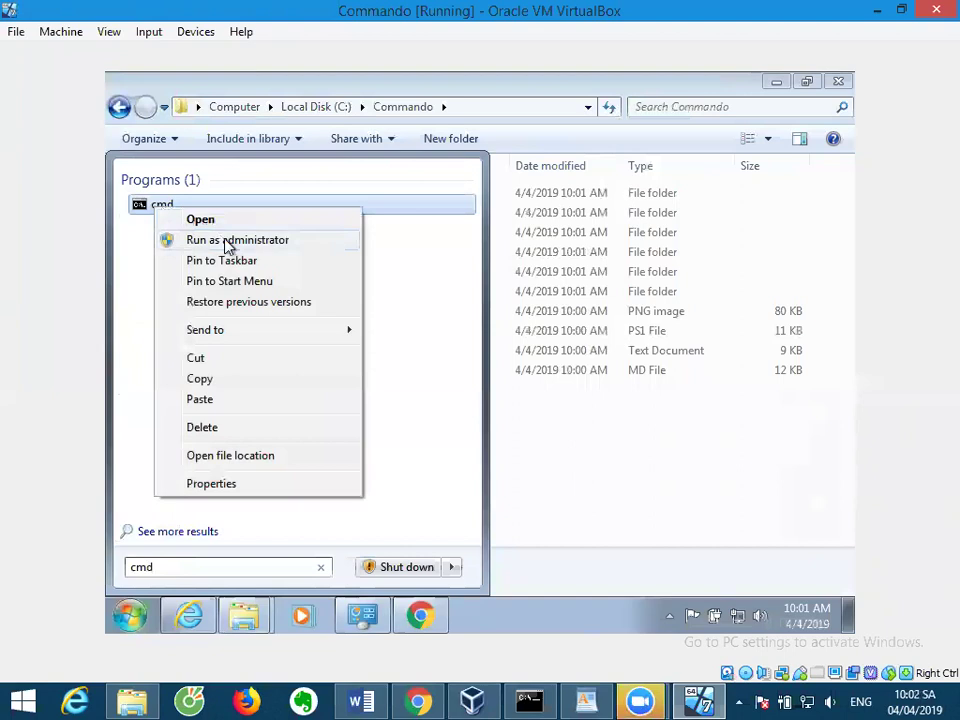
{"action": "left_click", "coordinate": [228, 241]}
{"action": "left_click", "coordinate": [410, 358]}
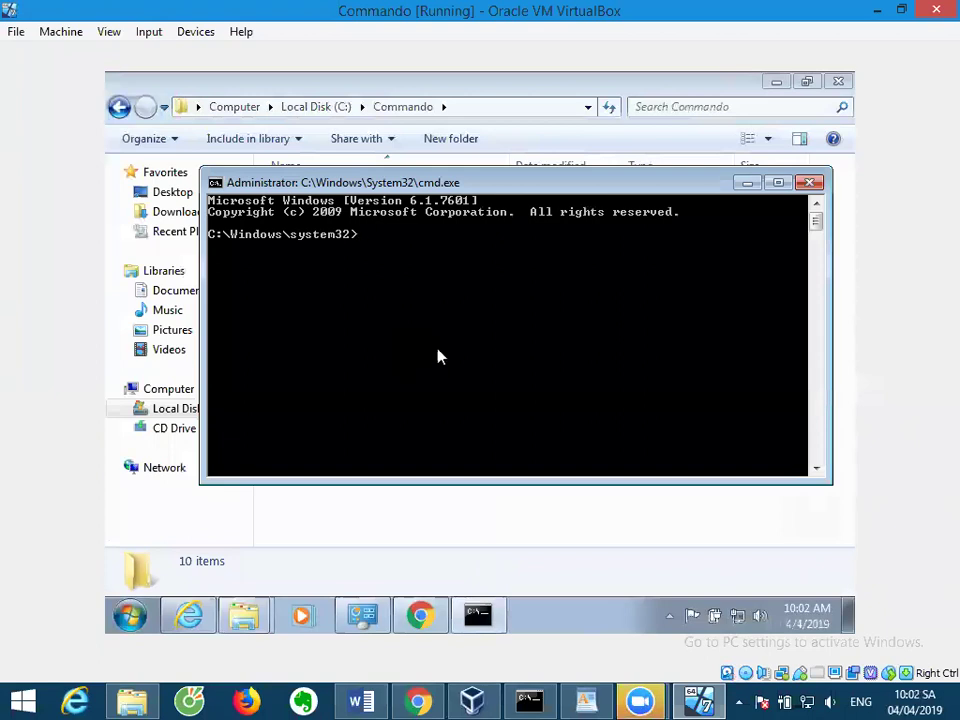
Find the PowerShell step in the WordPad notes, then return to the VM.
{"action": "left_click", "coordinate": [585, 700]}
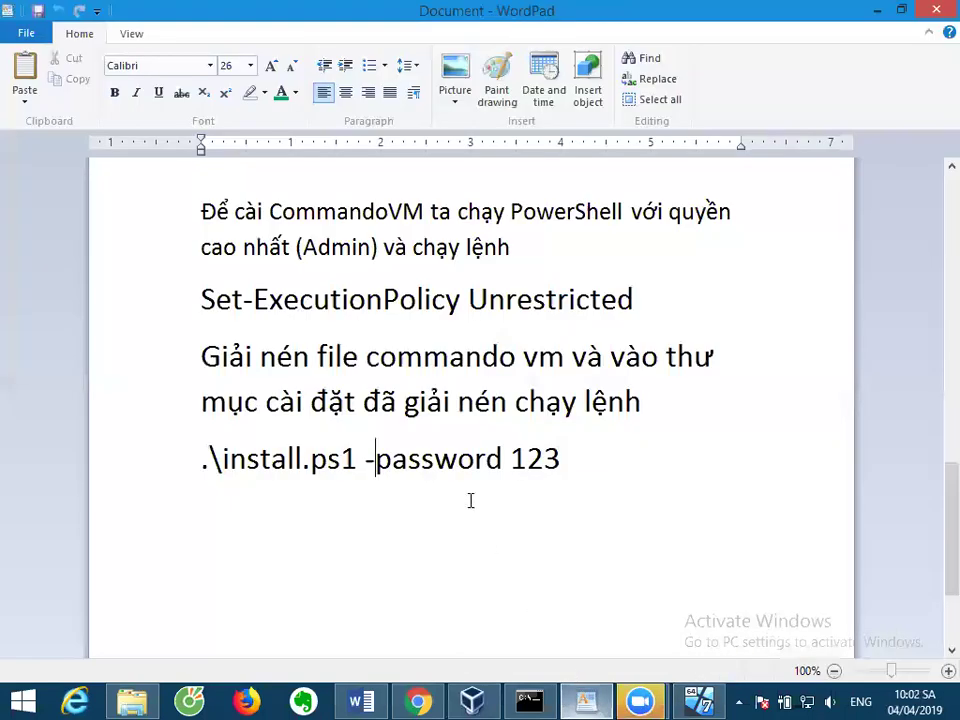
{"action": "scroll", "coordinate": [529, 385], "scroll_direction": "up", "scroll_amount": 3}
{"action": "left_click", "coordinate": [566, 362]}
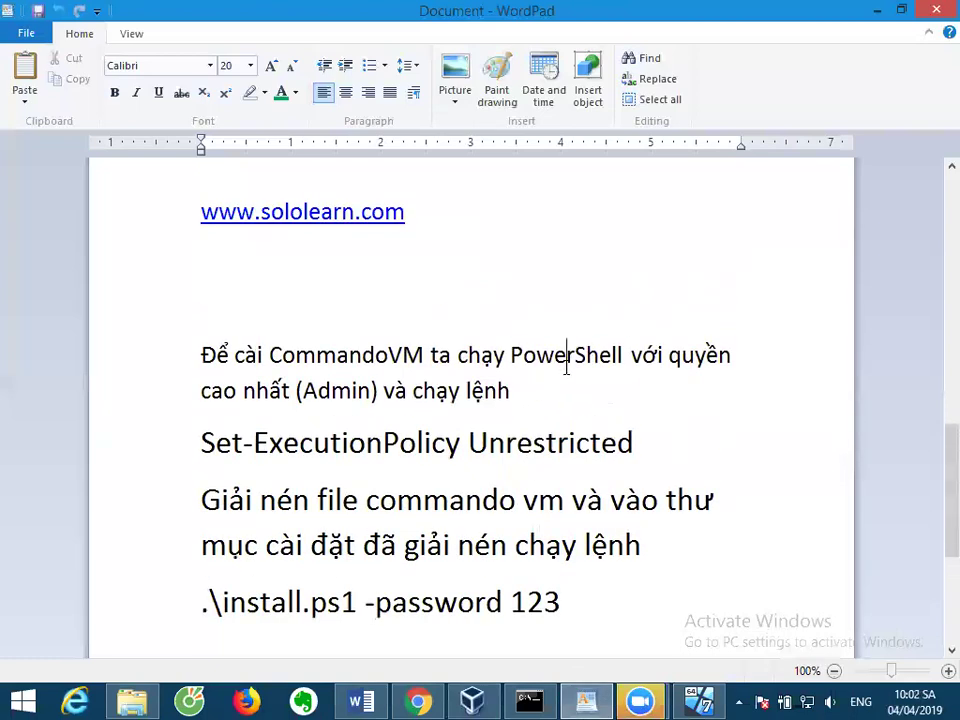
{"action": "double_click", "coordinate": [566, 362]}
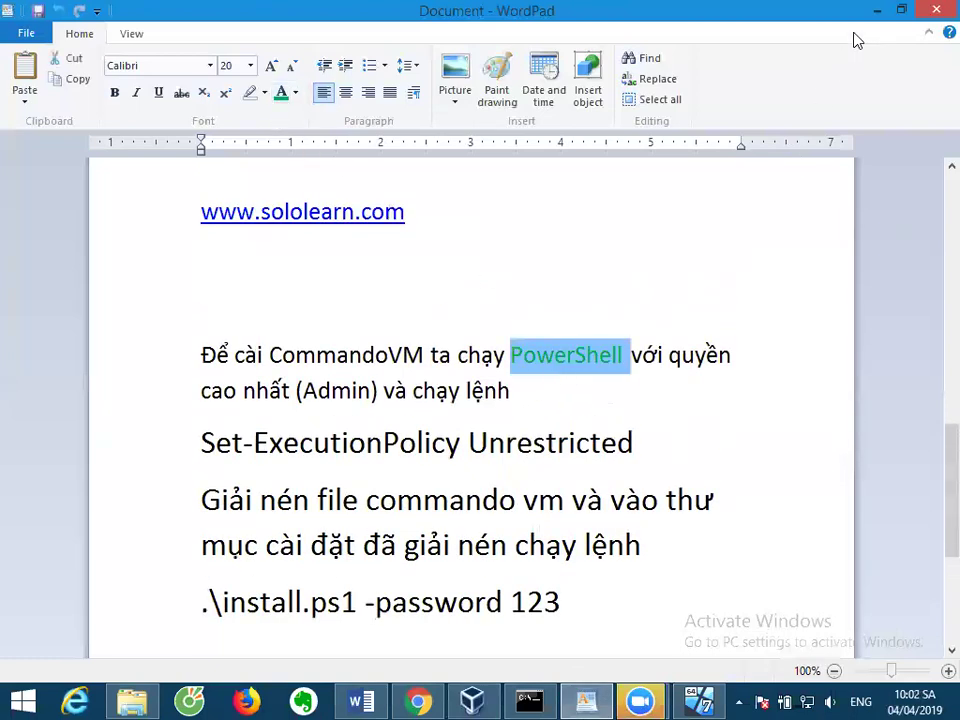
{"action": "left_click", "coordinate": [877, 10]}
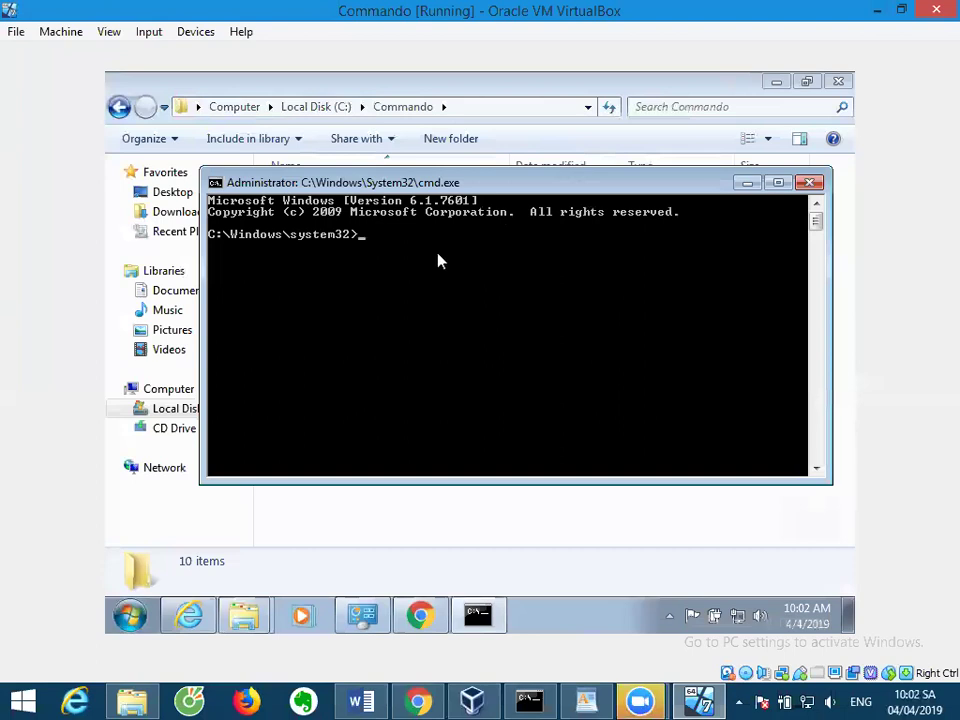
Start powershell, run cd .. twice, cd .\Commando, then dir to list install.ps1.
{"action": "type", "text": "powershell"}
{"action": "key", "text": "Return"}
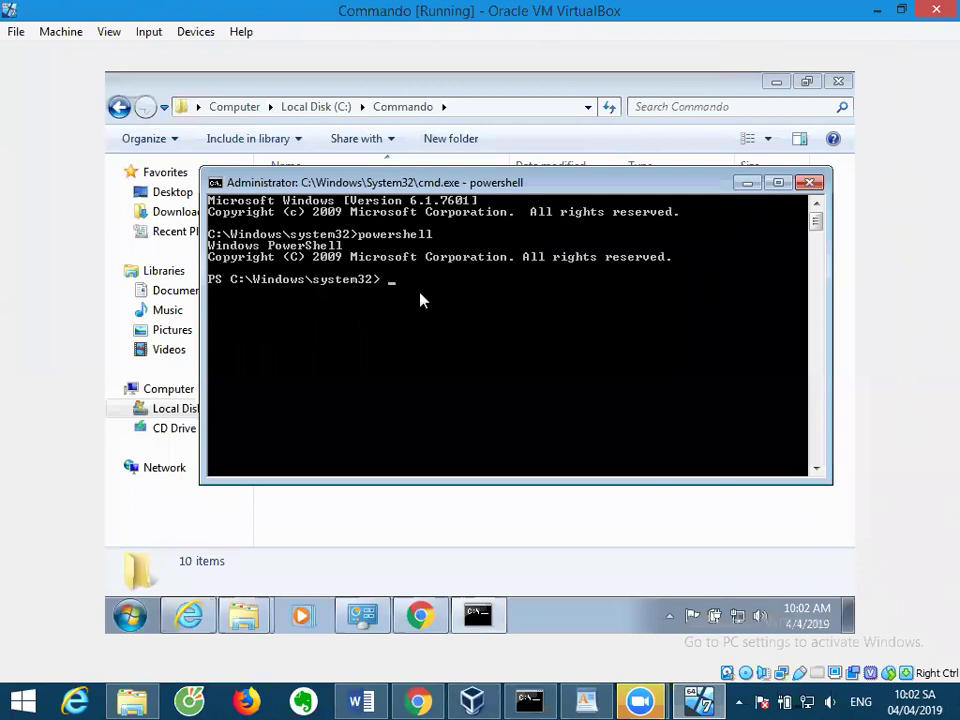
{"action": "key", "text": "Return"}
{"action": "type", "text": "cd .."}
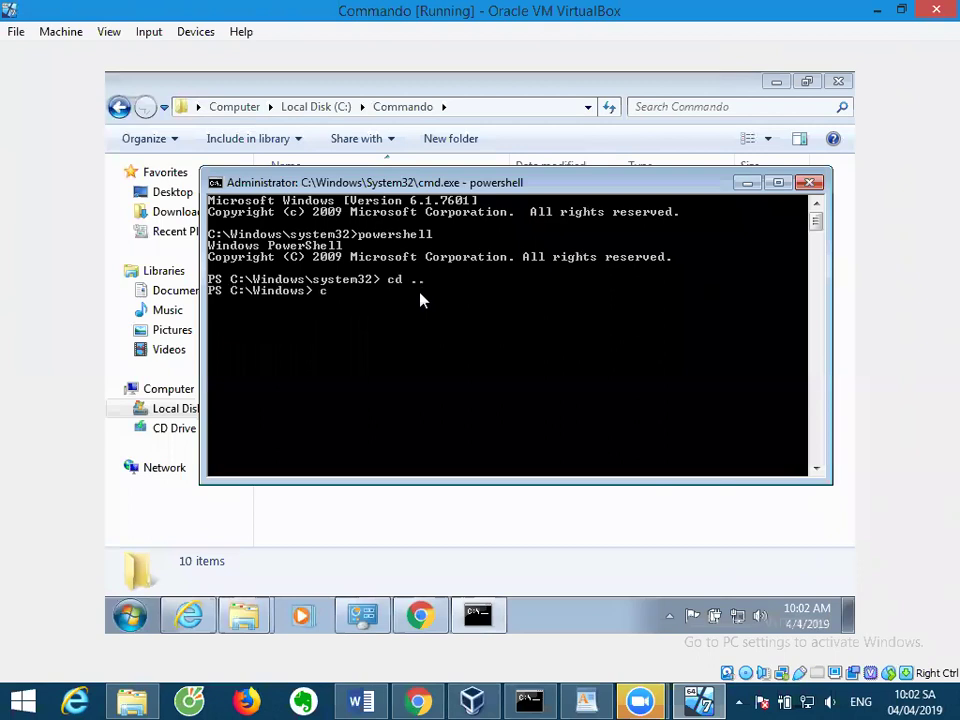
{"action": "key", "text": "Return"}
{"action": "type", "text": "cd"}
{"action": "type", "text": " .\\"}
{"action": "type", "text": "Com"}
{"action": "key", "text": "Tab"}
{"action": "key", "text": "Return"}
{"action": "type", "text": "dir"}
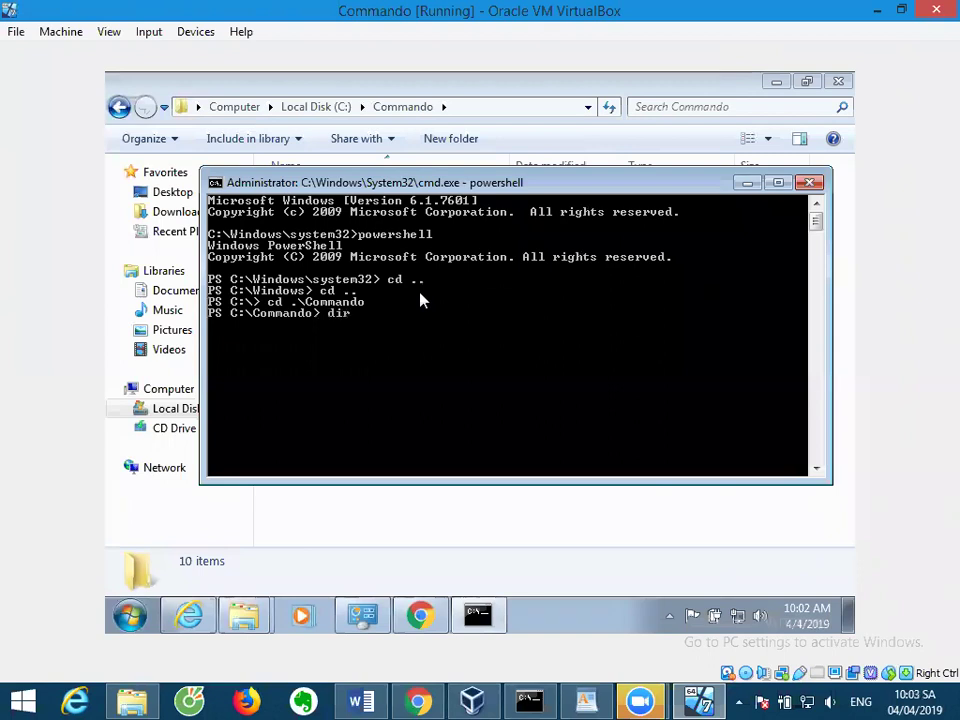
{"action": "key", "text": "Return"}
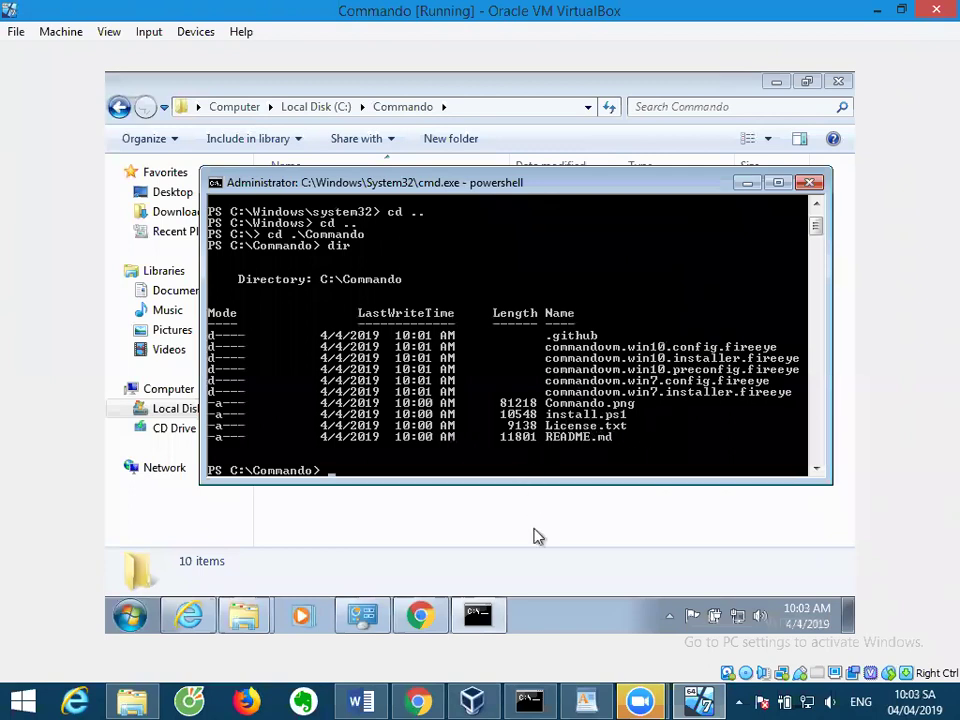
Copy 'Set-ExecutionPolicy Unrestricted' from the commando-vm GitHub page in guest Chrome.
{"action": "left_click", "coordinate": [420, 612]}
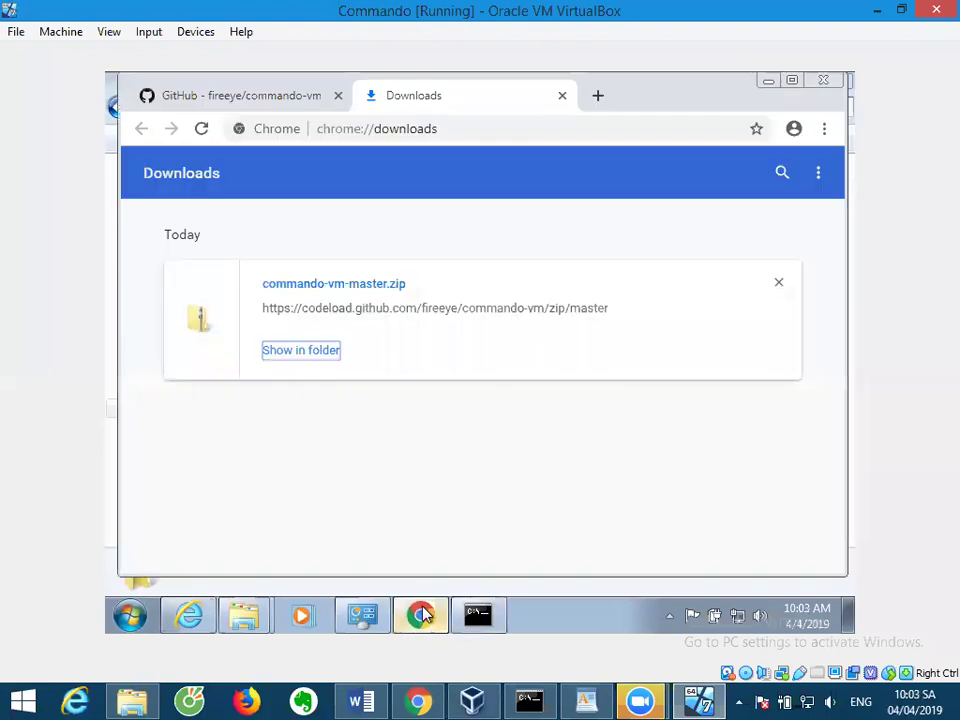
{"action": "left_click", "coordinate": [268, 96]}
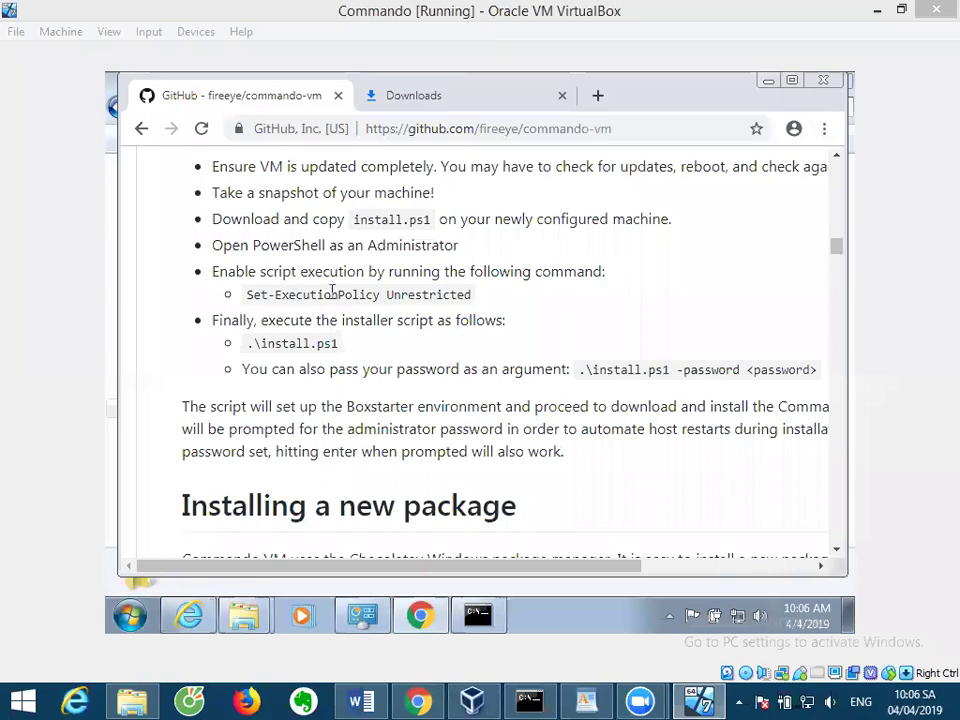
{"action": "left_click_drag", "start_coordinate": [248, 294], "coordinate": [474, 308]}
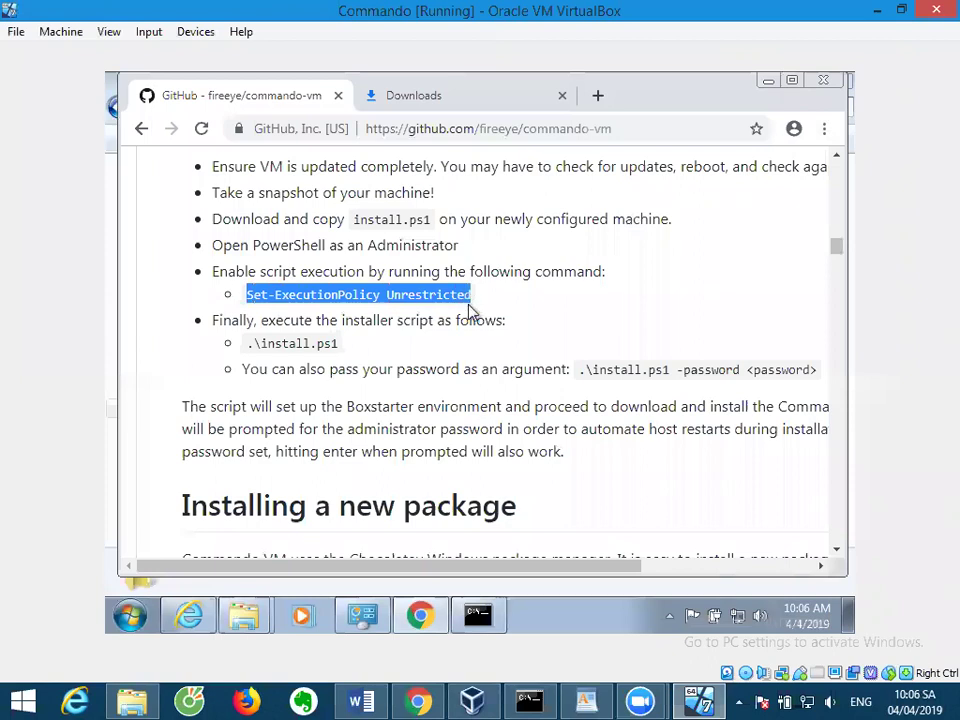
{"action": "right_click", "coordinate": [476, 309]}
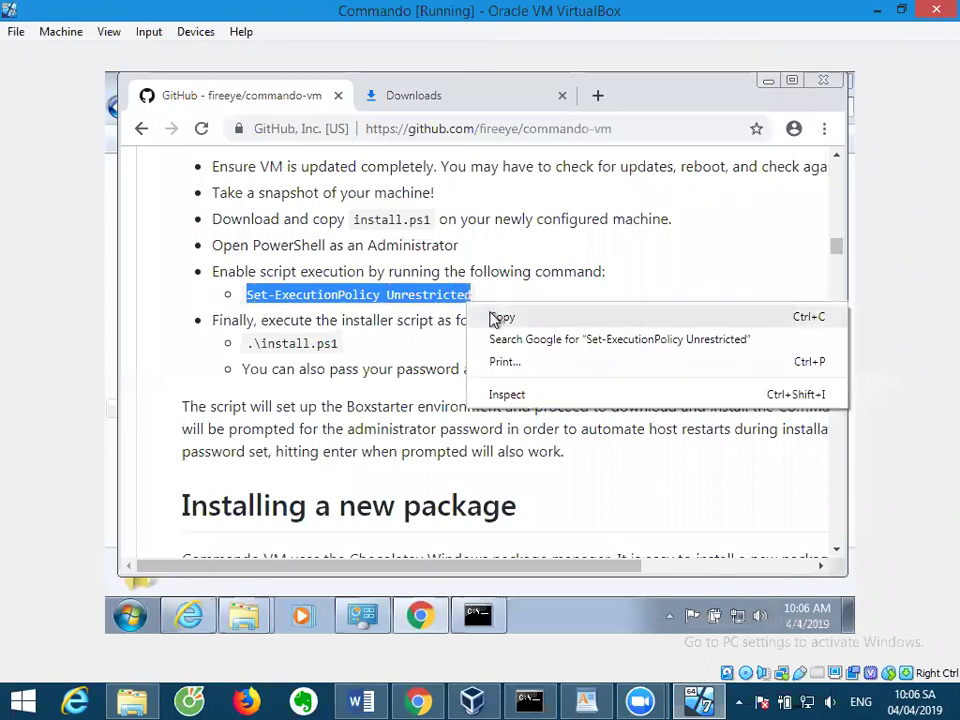
{"action": "left_click", "coordinate": [492, 317]}
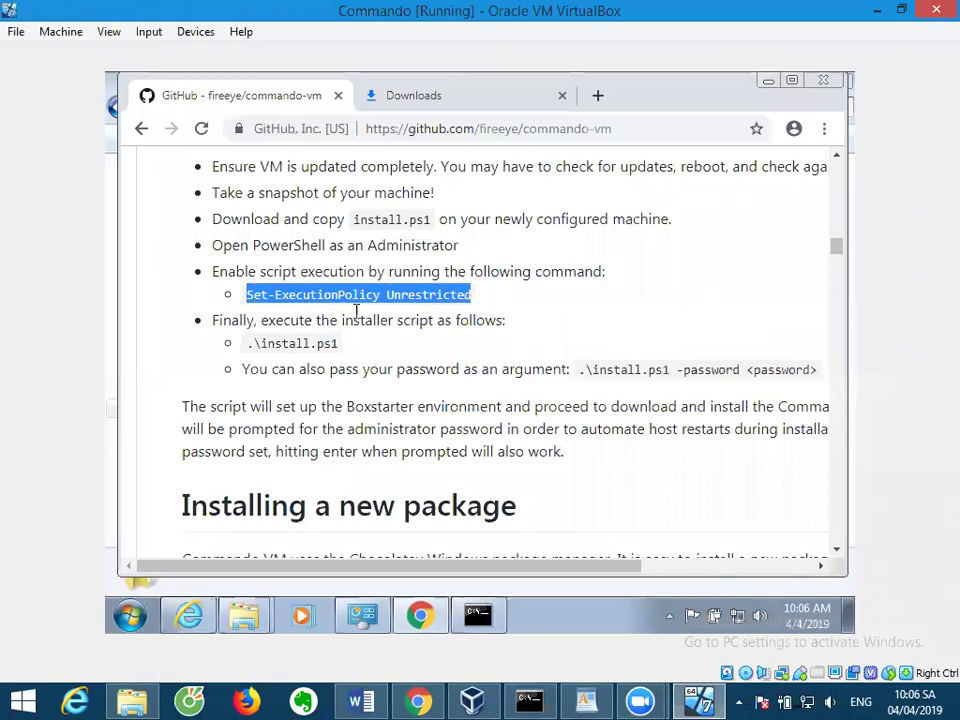
{"action": "left_click", "coordinate": [480, 616]}
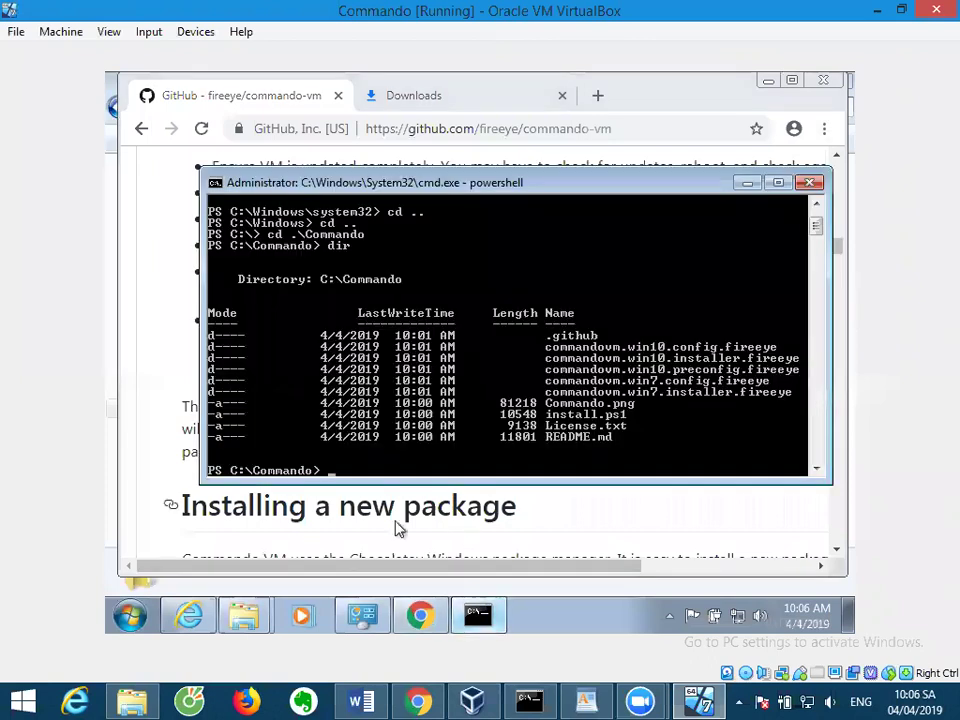
Paste and run Set-ExecutionPolicy Unrestricted in the admin PowerShell console.
{"action": "right_click", "coordinate": [334, 468]}
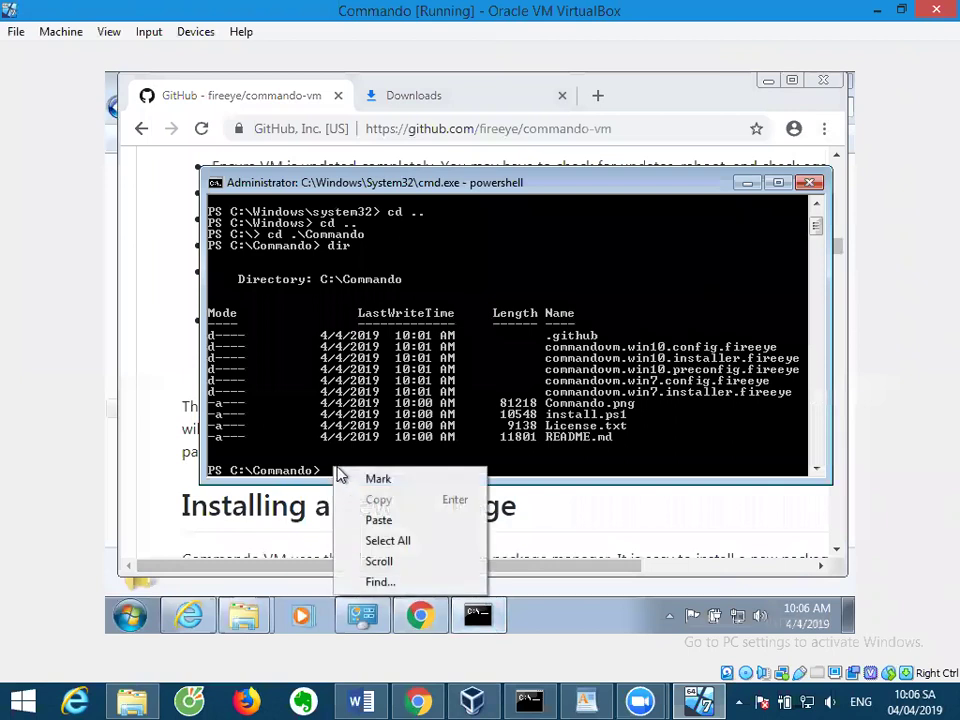
{"action": "left_click", "coordinate": [378, 520]}
{"action": "key", "text": "Return"}
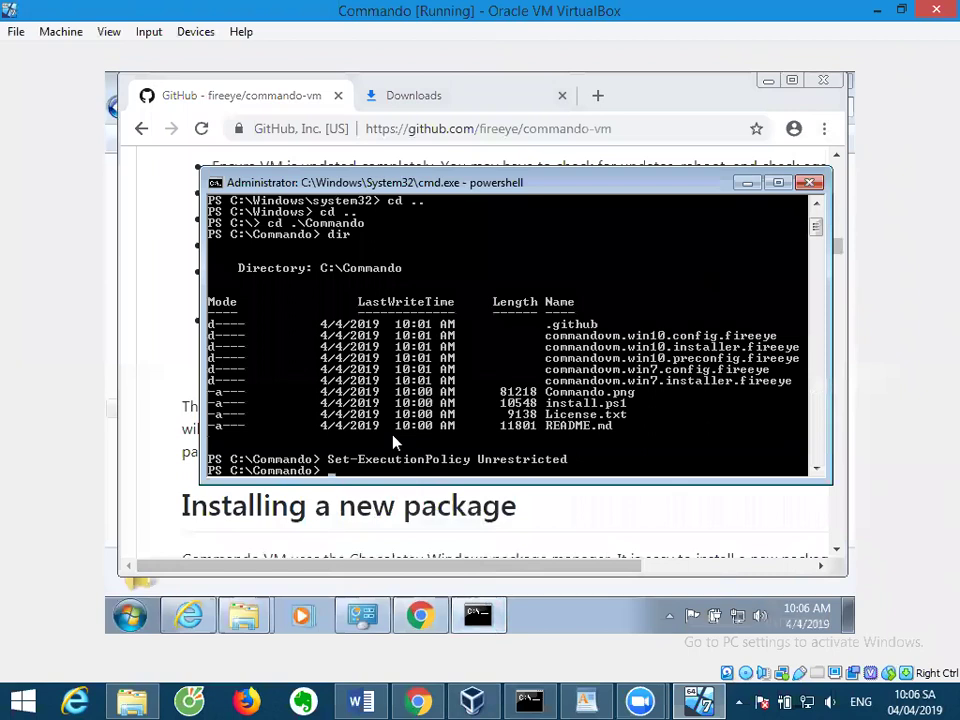
Review the .\install.ps1 -password example on the GitHub page, then return to the console.
{"action": "left_click", "coordinate": [369, 516]}
{"action": "scroll", "coordinate": [400, 420], "scroll_direction": "down", "scroll_amount": 1}
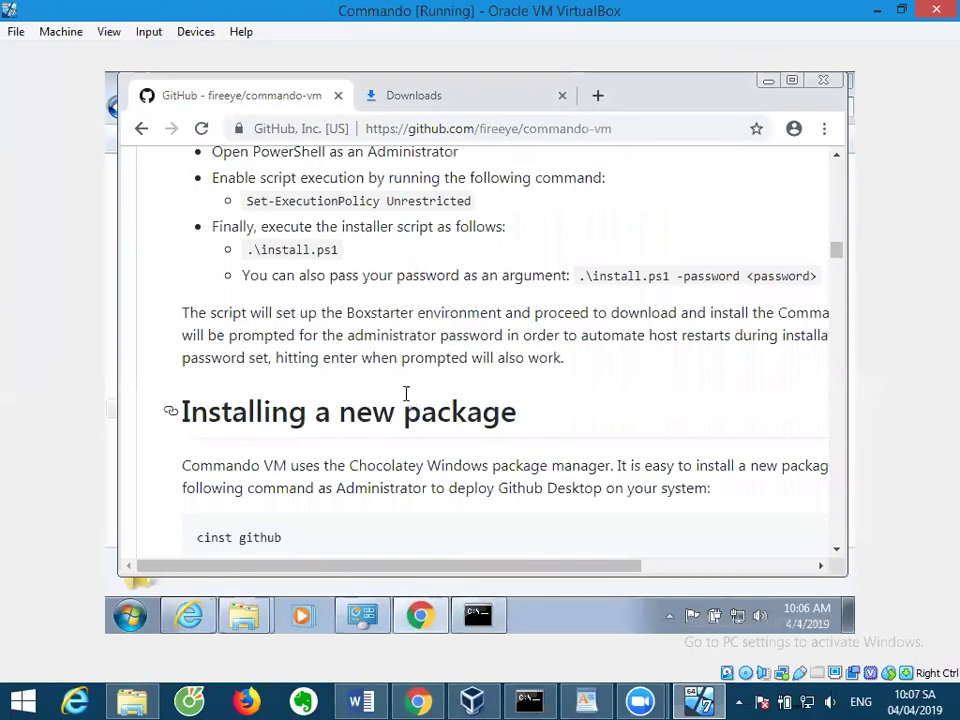
{"action": "left_click_drag", "start_coordinate": [582, 276], "coordinate": [686, 274]}
{"action": "left_click", "coordinate": [705, 276]}
{"action": "double_click", "coordinate": [705, 276]}
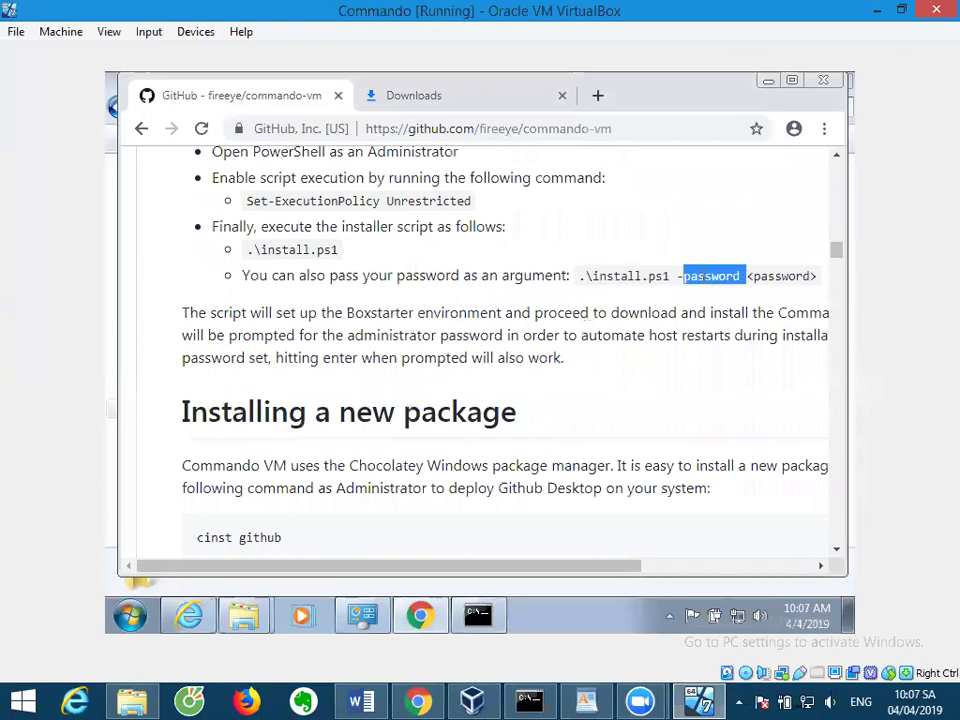
{"action": "left_click", "coordinate": [677, 276]}
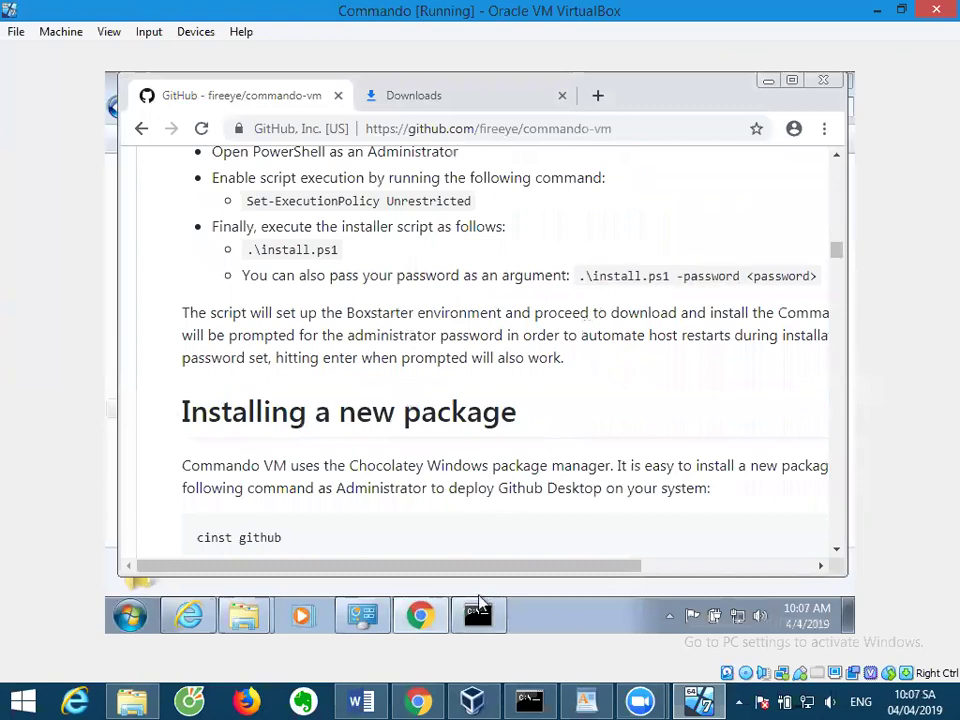
{"action": "key", "text": "alt+Tab"}
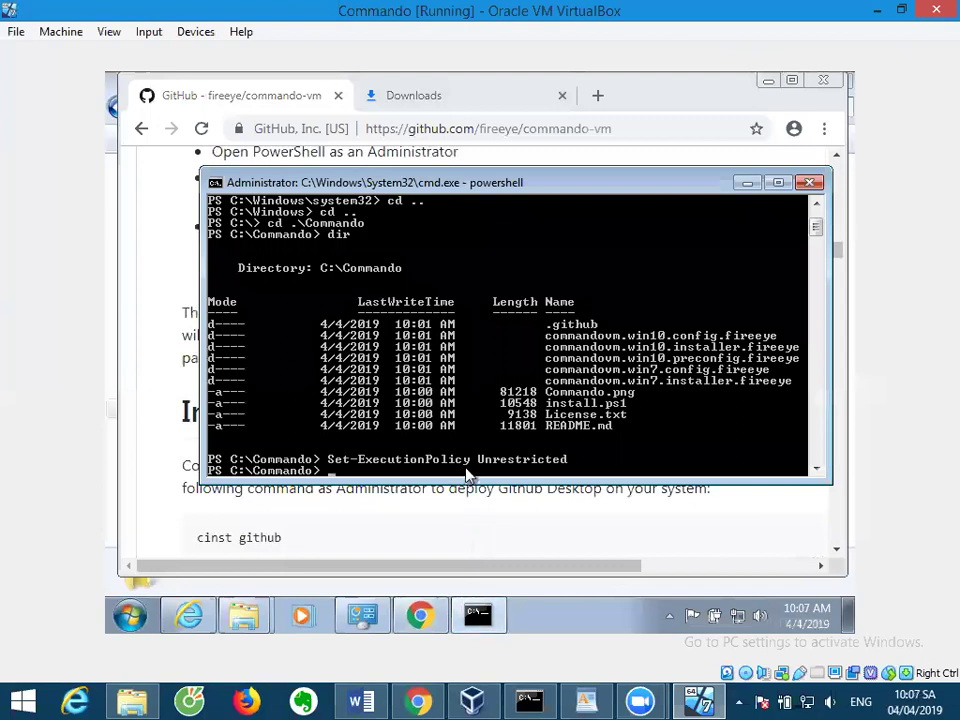
Run .\install.ps1 with the -password argument and maximize the console at the security warning.
{"action": "type", "text": ".\\install.ps1 -password 123"}
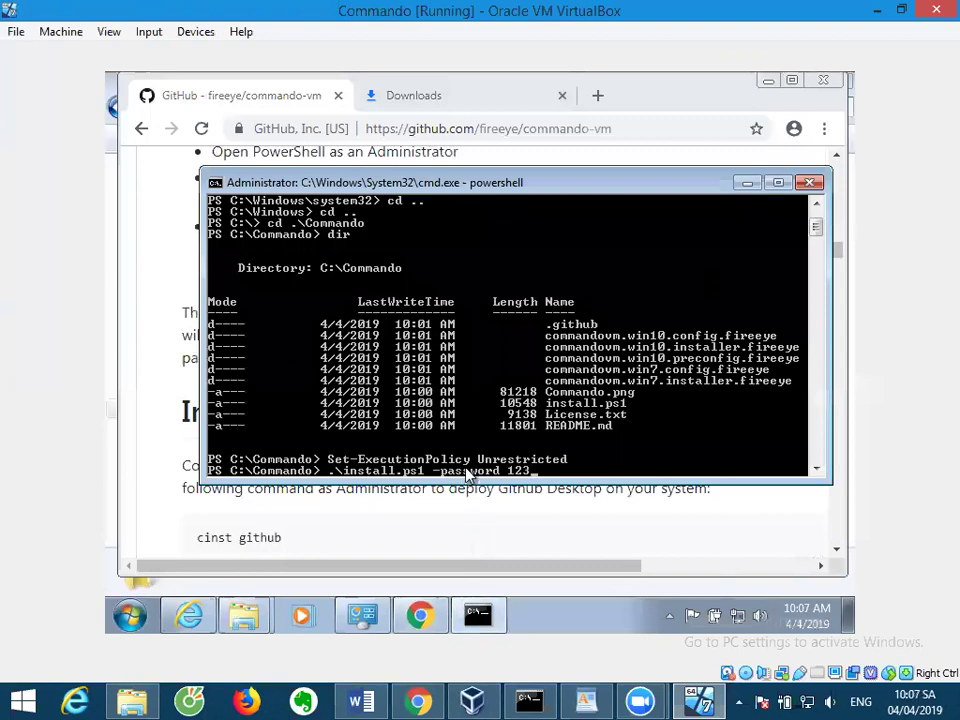
{"action": "key", "text": "Return"}
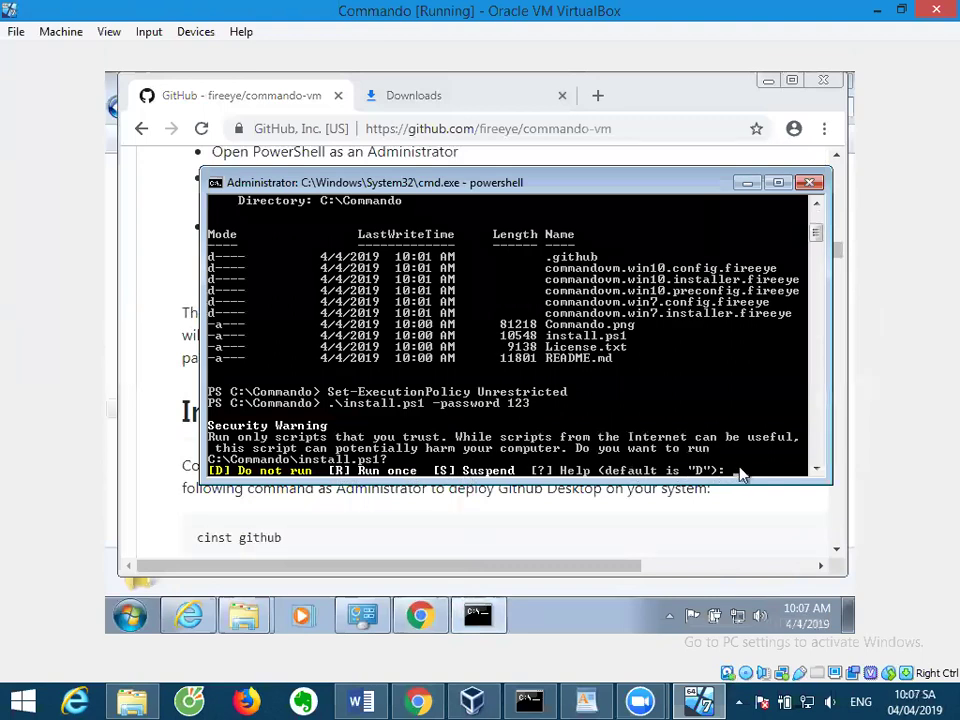
{"action": "type", "text": "R"}
{"action": "left_click_drag", "start_coordinate": [736, 484], "coordinate": [724, 532]}
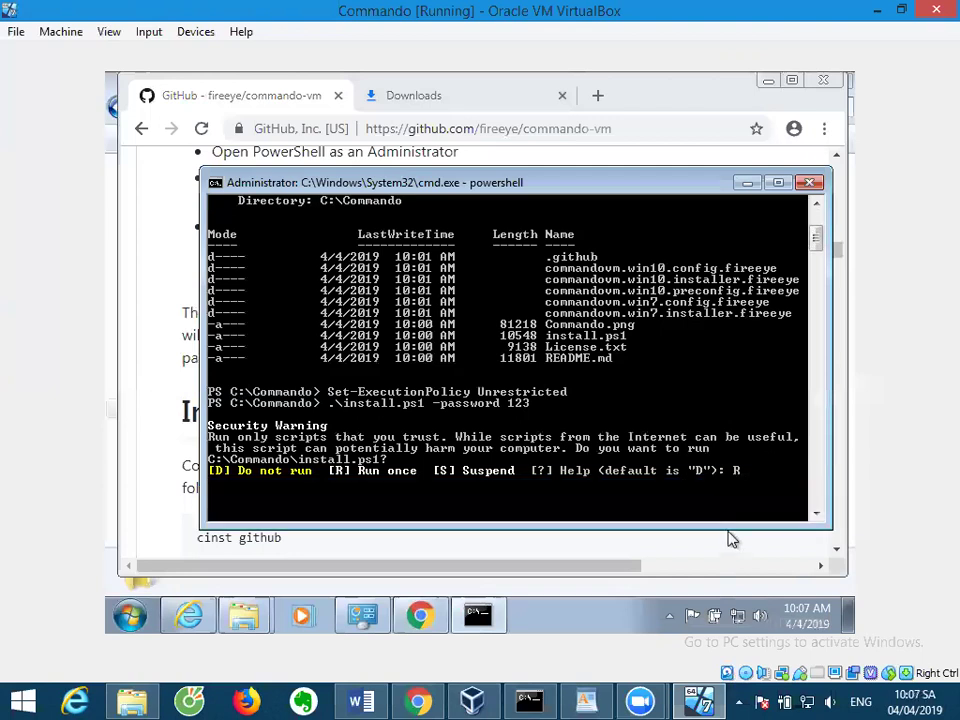
{"action": "left_click", "coordinate": [782, 185]}
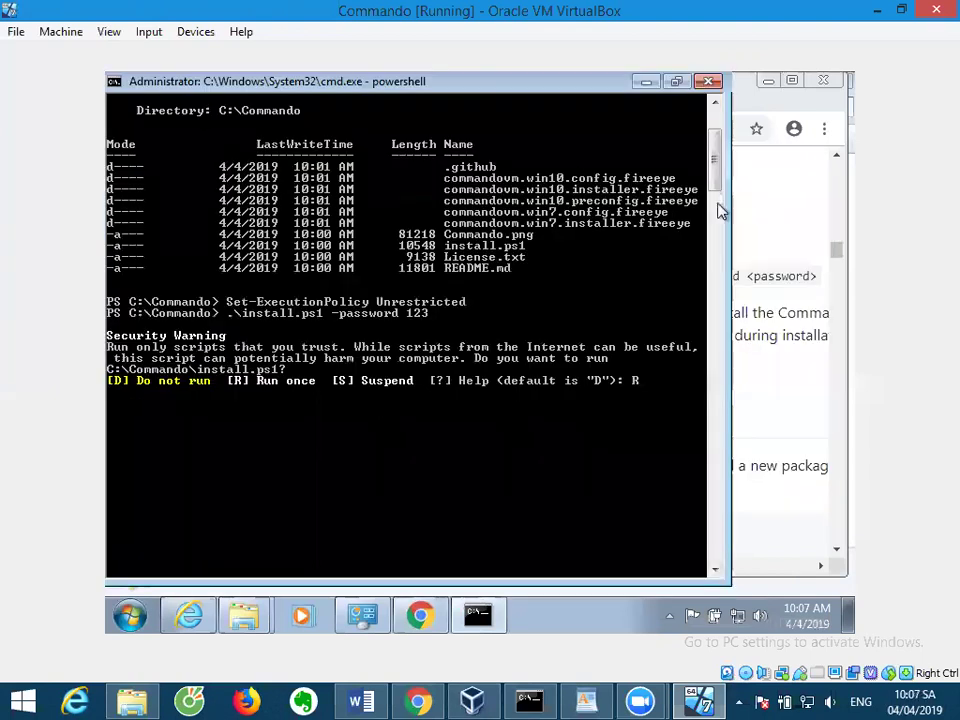
{"action": "key", "text": "BackSpace"}
Answer R to run the script once and N to skip the snapshot.
{"action": "type", "text": "R"}
{"action": "key", "text": "Return"}
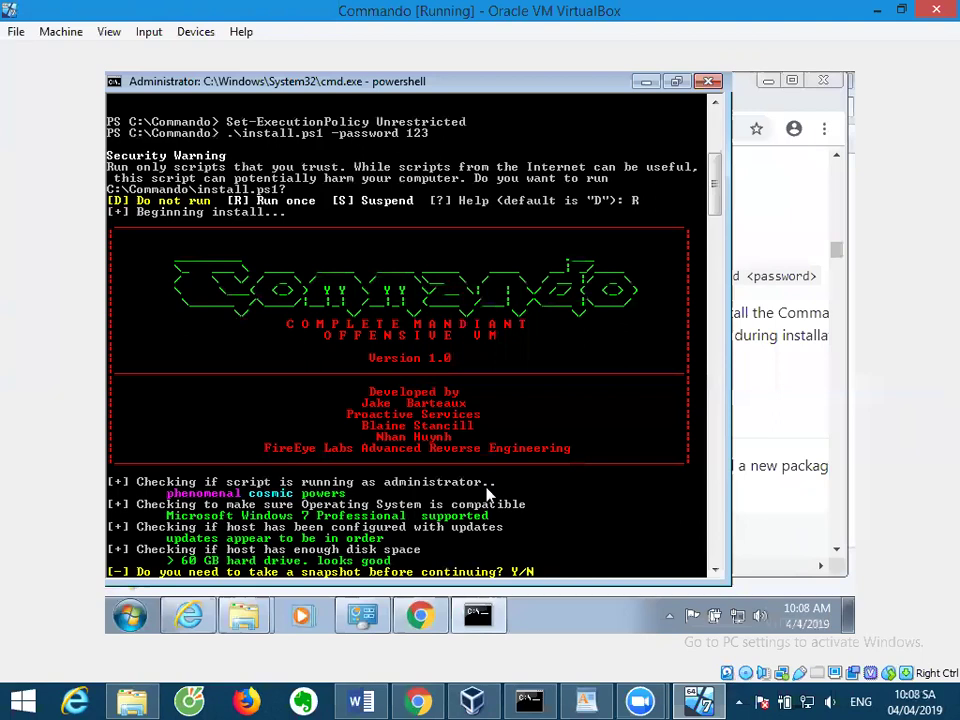
{"action": "type", "text": "N"}
{"action": "key", "text": "Return"}
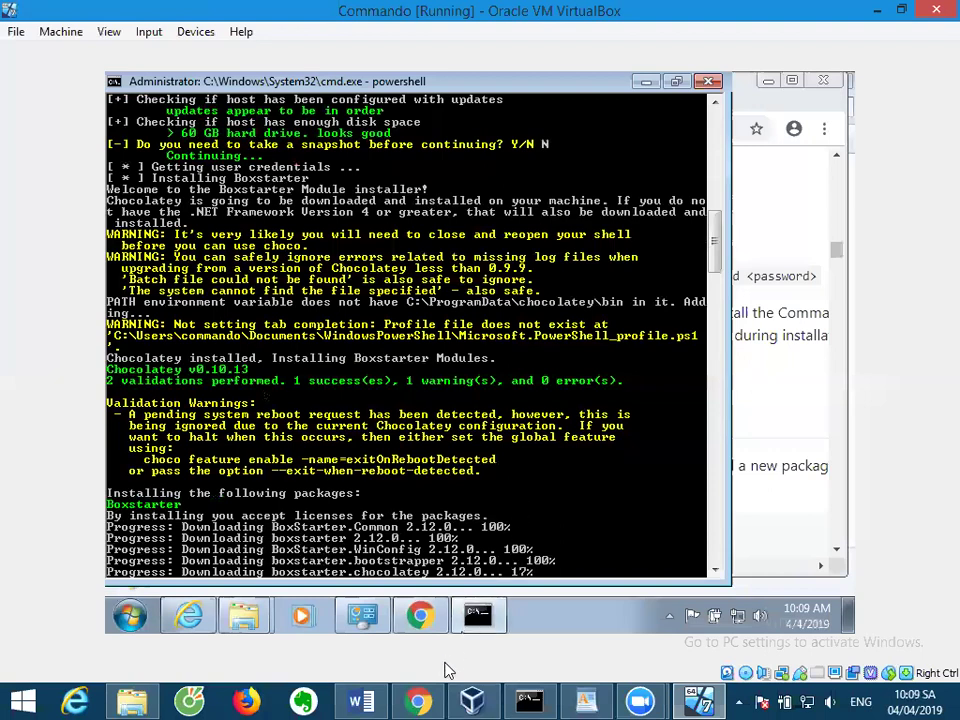
Read the CommandoVM README requirements, then select the powered-off Commando VM in VirtualBox Manager.
{"action": "left_click", "coordinate": [418, 701]}
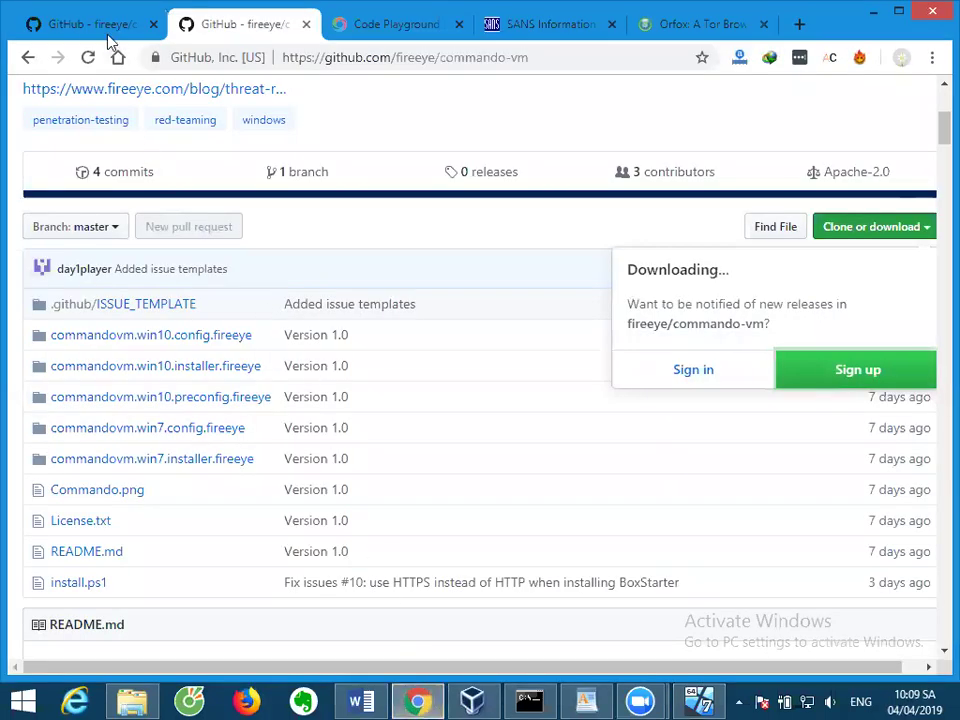
{"action": "scroll", "coordinate": [306, 229], "scroll_direction": "down", "scroll_amount": 10}
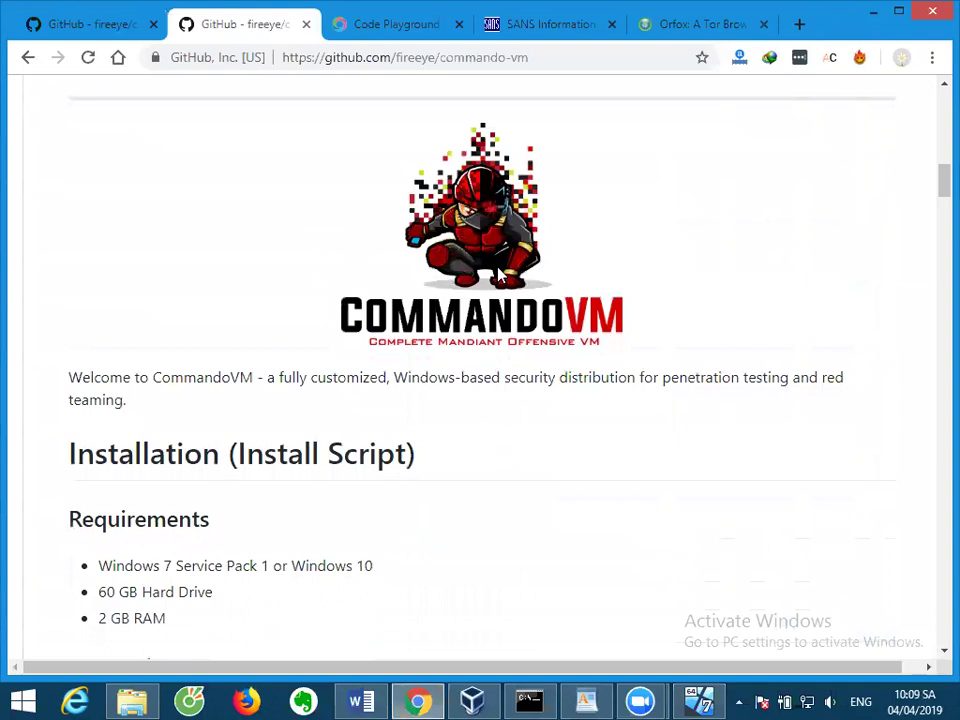
{"action": "left_click", "coordinate": [699, 701]}
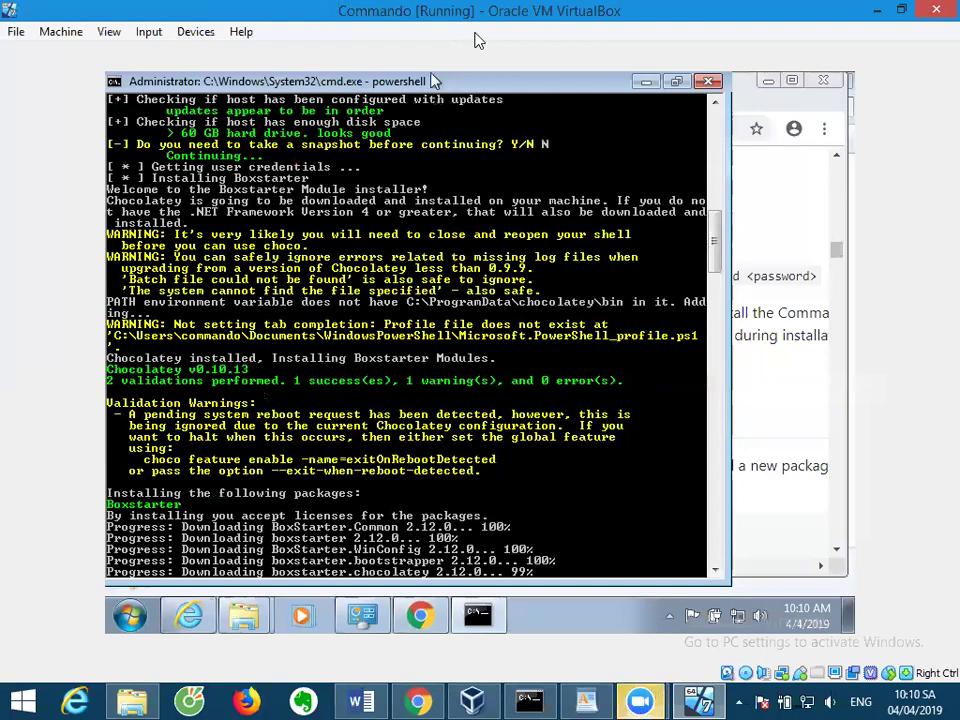
{"action": "left_click", "coordinate": [698, 700]}
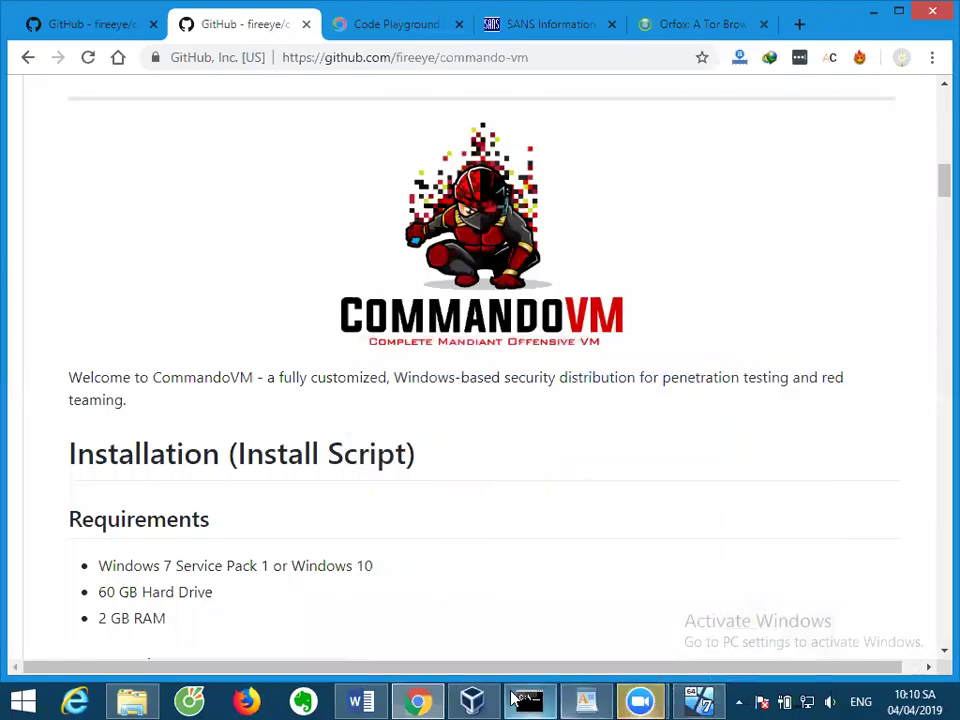
{"action": "left_click", "coordinate": [473, 700]}
{"action": "left_click", "coordinate": [86, 236]}
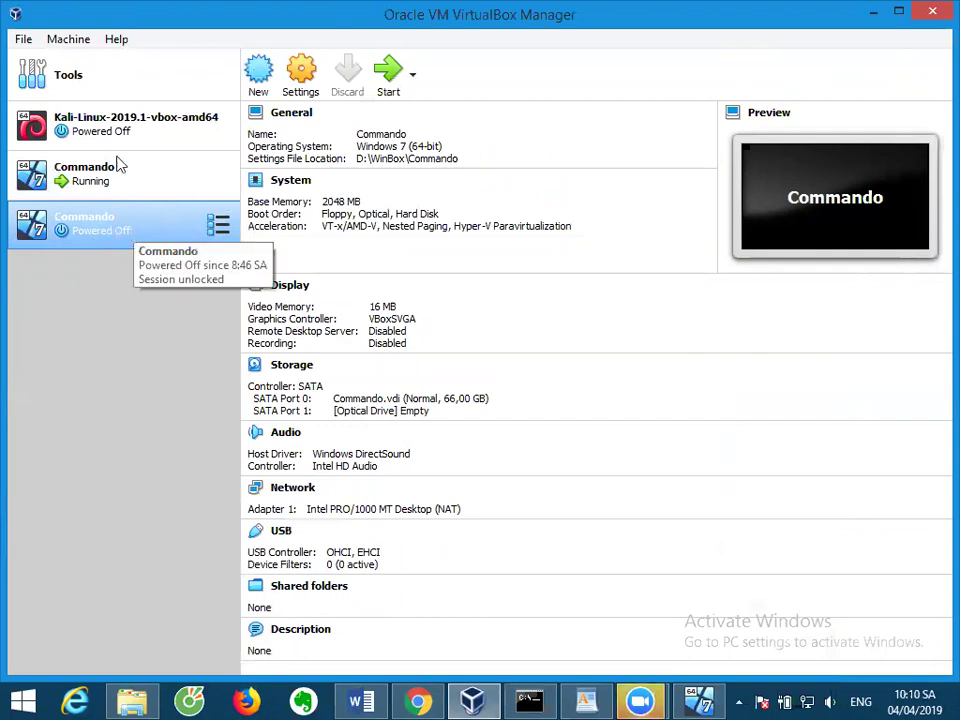
Select the second, powered-off Commando VM in the machine list and launch it.
{"action": "left_click", "coordinate": [22, 40]}
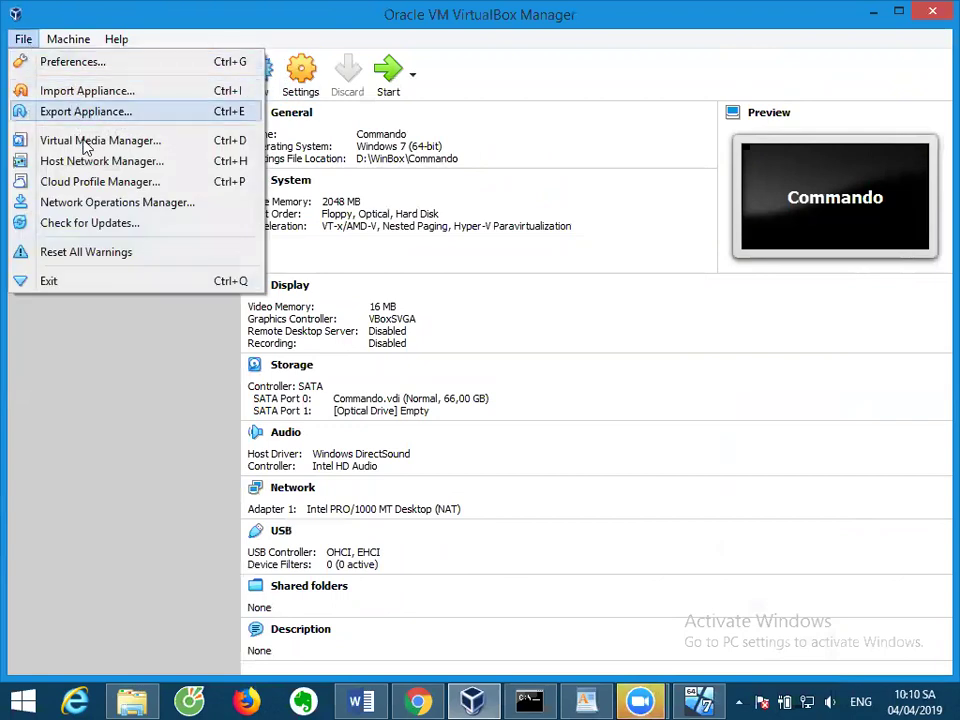
{"action": "left_click", "coordinate": [96, 238]}
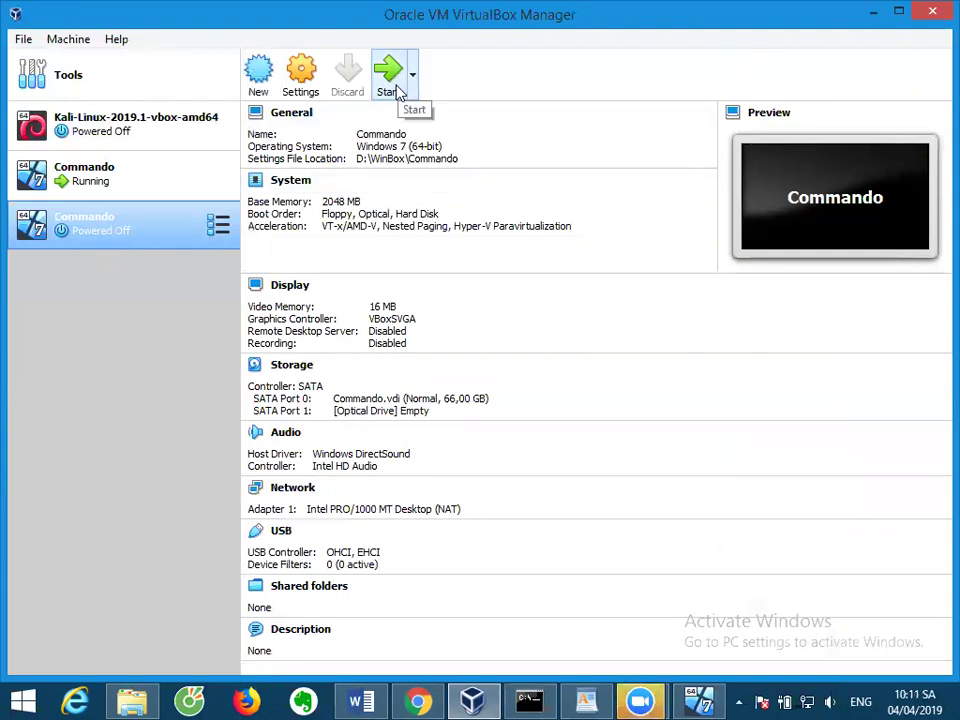
{"action": "left_click", "coordinate": [398, 90]}
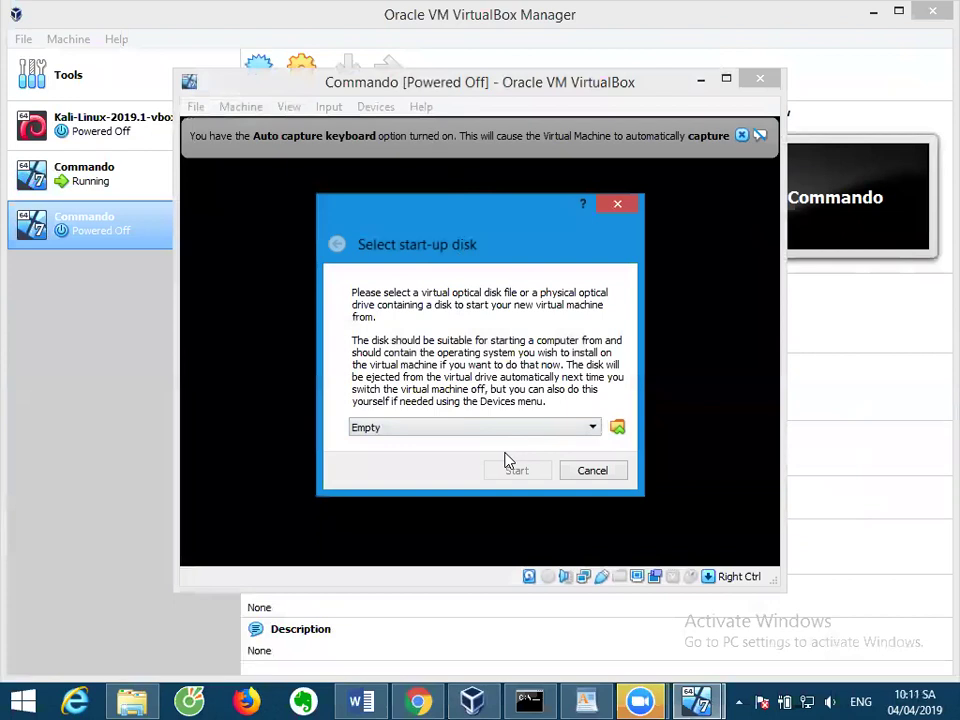
Boot the Commando VM from Host Drive 'E:' and dismiss the keyboard auto-capture notice.
{"action": "left_click", "coordinate": [540, 434]}
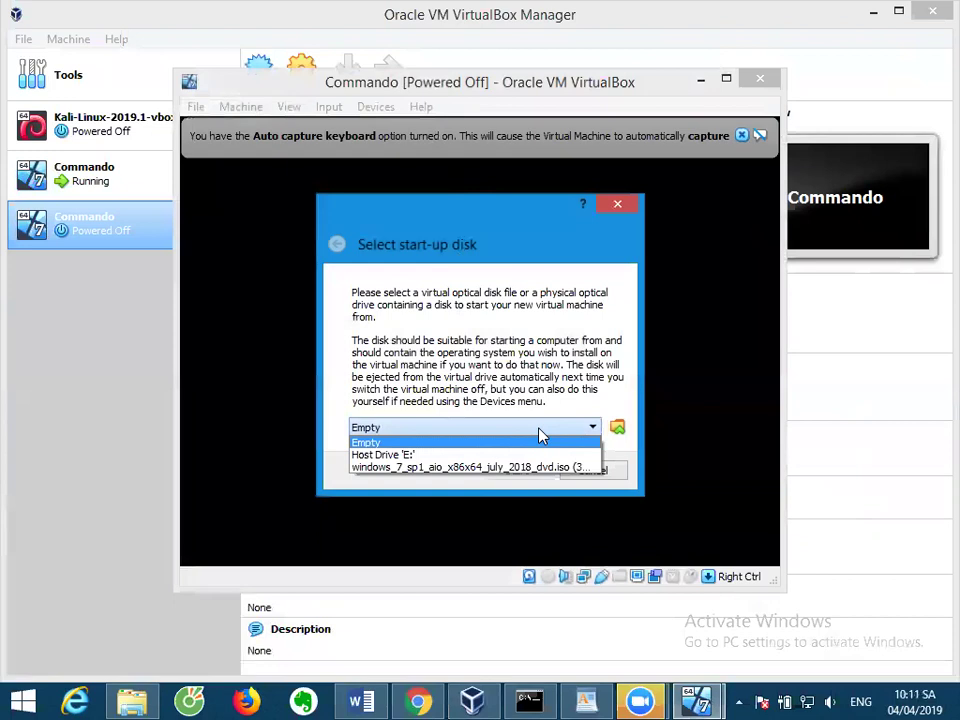
{"action": "left_click", "coordinate": [510, 456]}
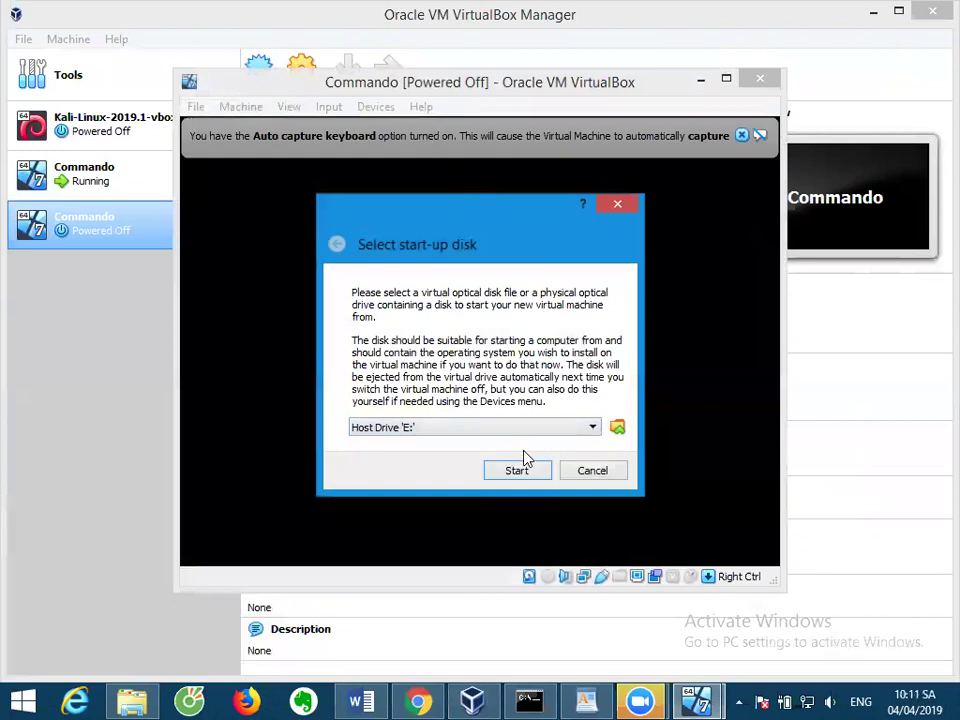
{"action": "left_click", "coordinate": [520, 469]}
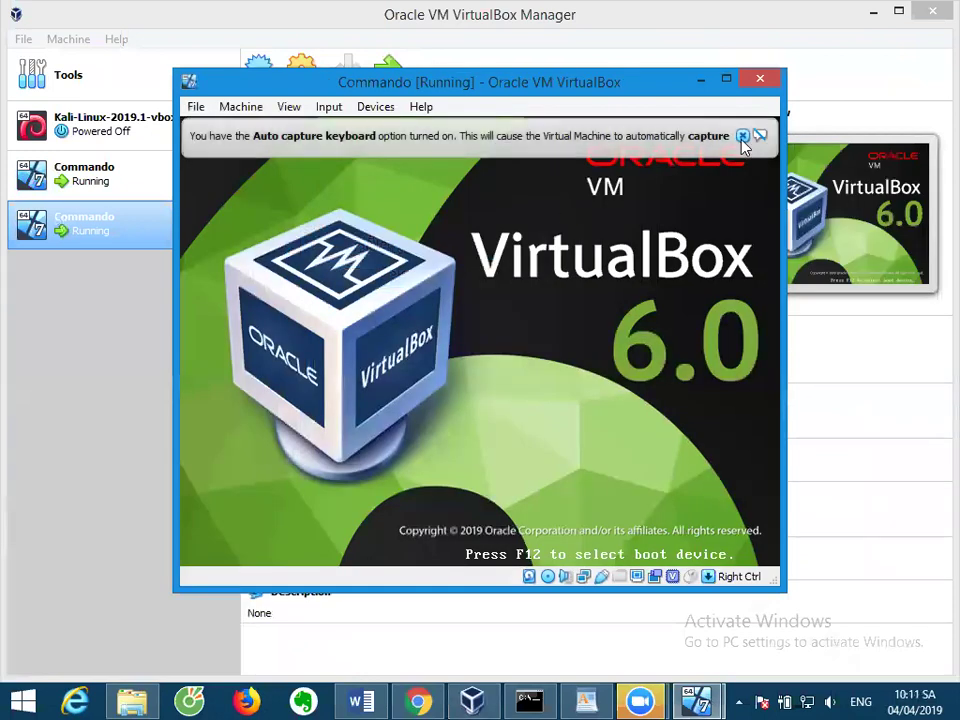
{"action": "left_click", "coordinate": [741, 135]}
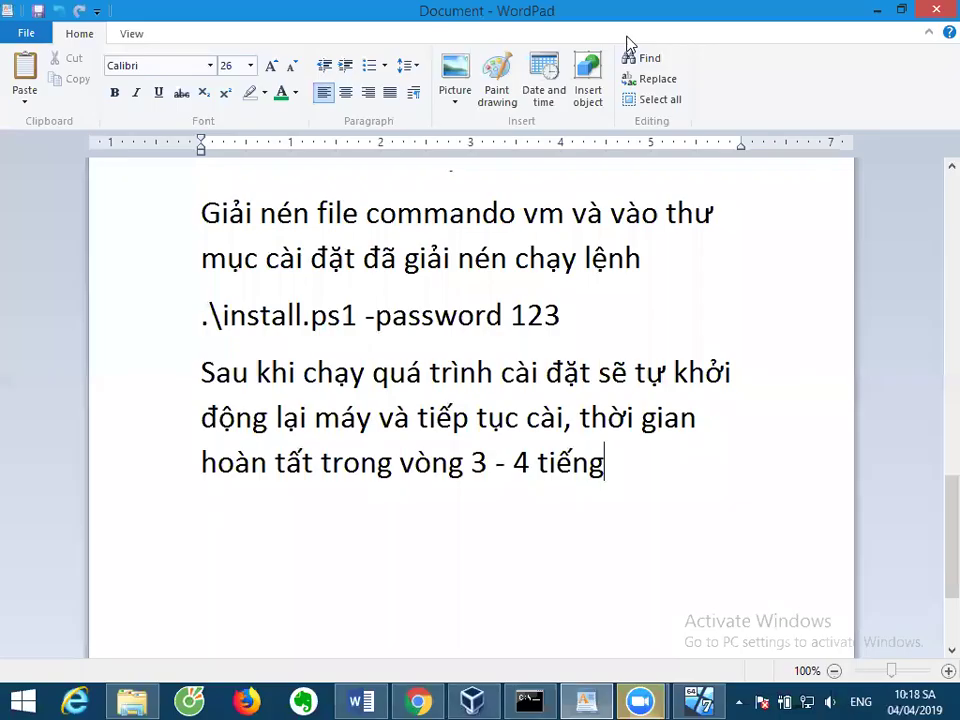
Select the closing line 'hoàn tất trong vòng 3 - 4 tiếng' in the WordPad notes.
{"action": "scroll", "coordinate": [628, 291], "scroll_direction": "up", "scroll_amount": 6}
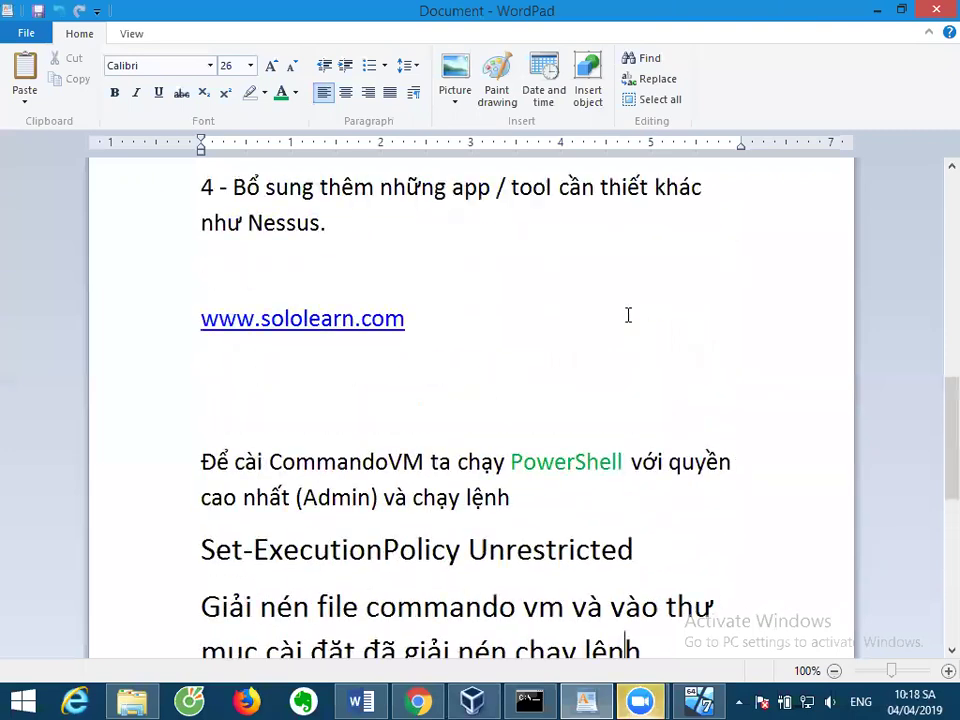
{"action": "scroll", "coordinate": [628, 315], "scroll_direction": "down", "scroll_amount": 6}
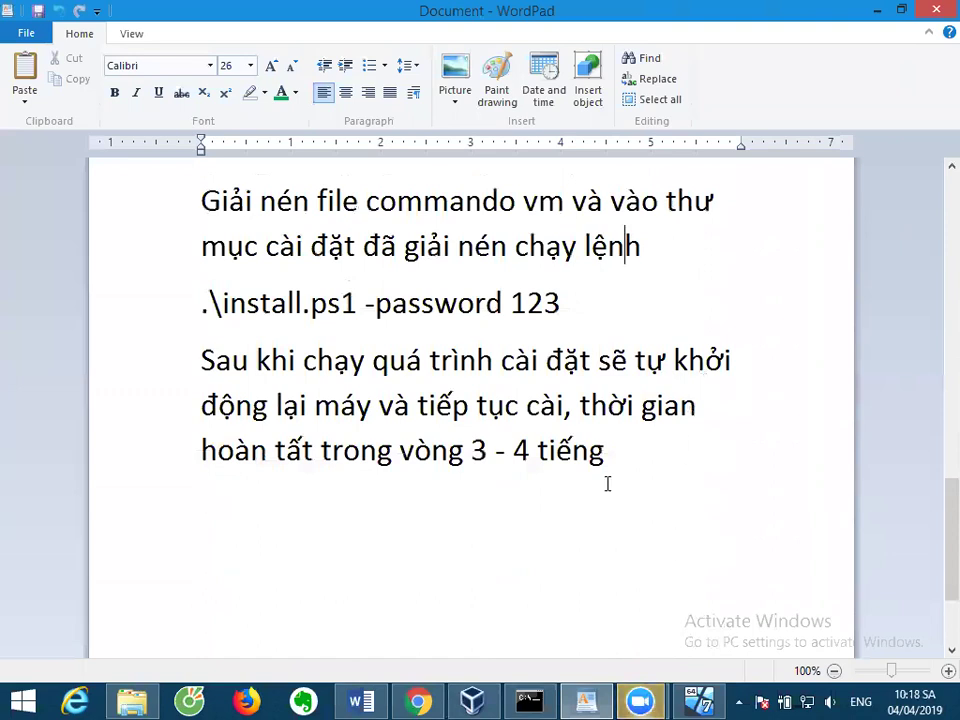
{"action": "left_click_drag", "start_coordinate": [609, 463], "coordinate": [268, 473]}
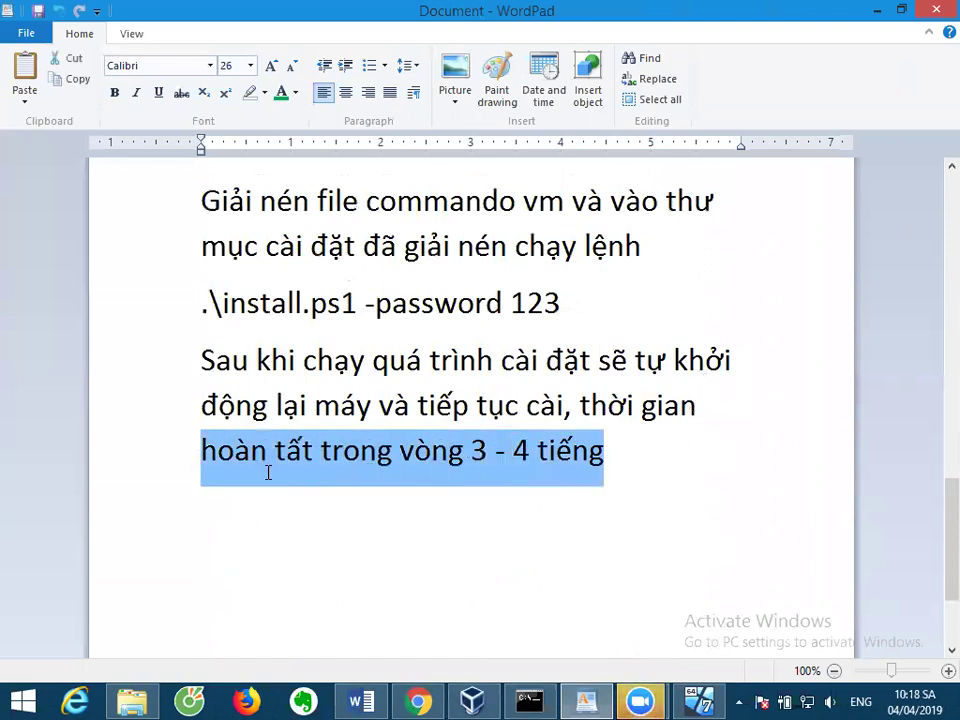
{"action": "scroll", "coordinate": [428, 502], "scroll_direction": "up", "scroll_amount": 5}
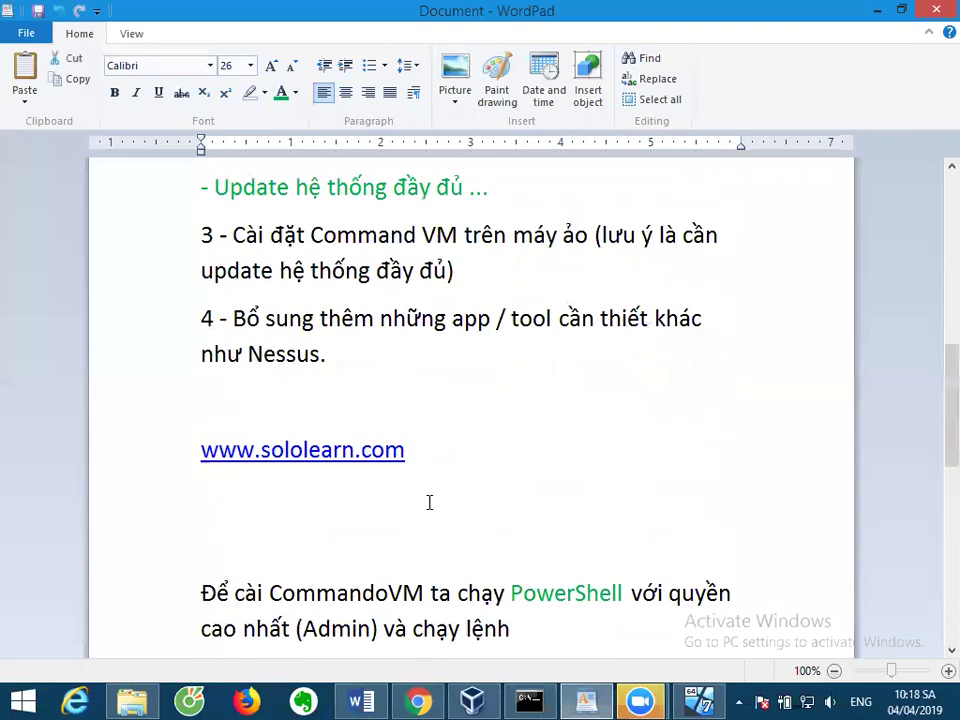
{"action": "scroll", "coordinate": [429, 502], "scroll_direction": "down", "scroll_amount": 5}
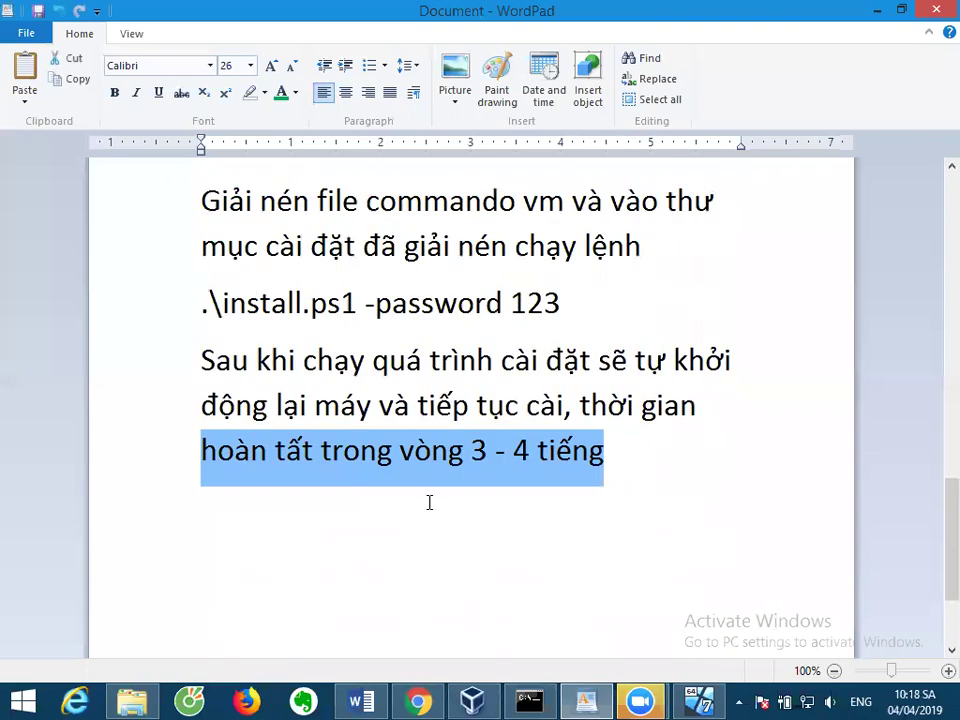